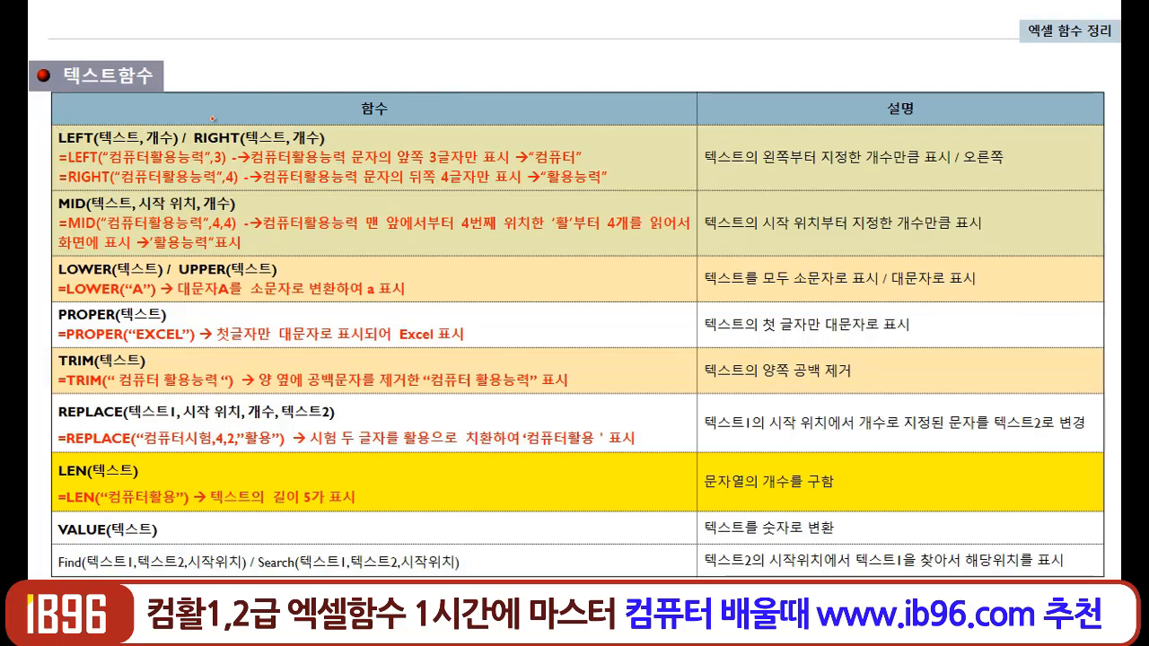
# Mark the 텍스트함수 heading, LEFT, its 텍스트 and 개수 arguments, and the example text 컴퓨터활용능력 with red pen strokes on the slide.
pyautogui.moveTo(51, 89)
pyautogui.mouseDown()
pyautogui.moveTo(122, 93)
pyautogui.moveTo(151, 57)
pyautogui.moveTo(77, 64)
pyautogui.moveTo(67, 107)
pyautogui.mouseUp()
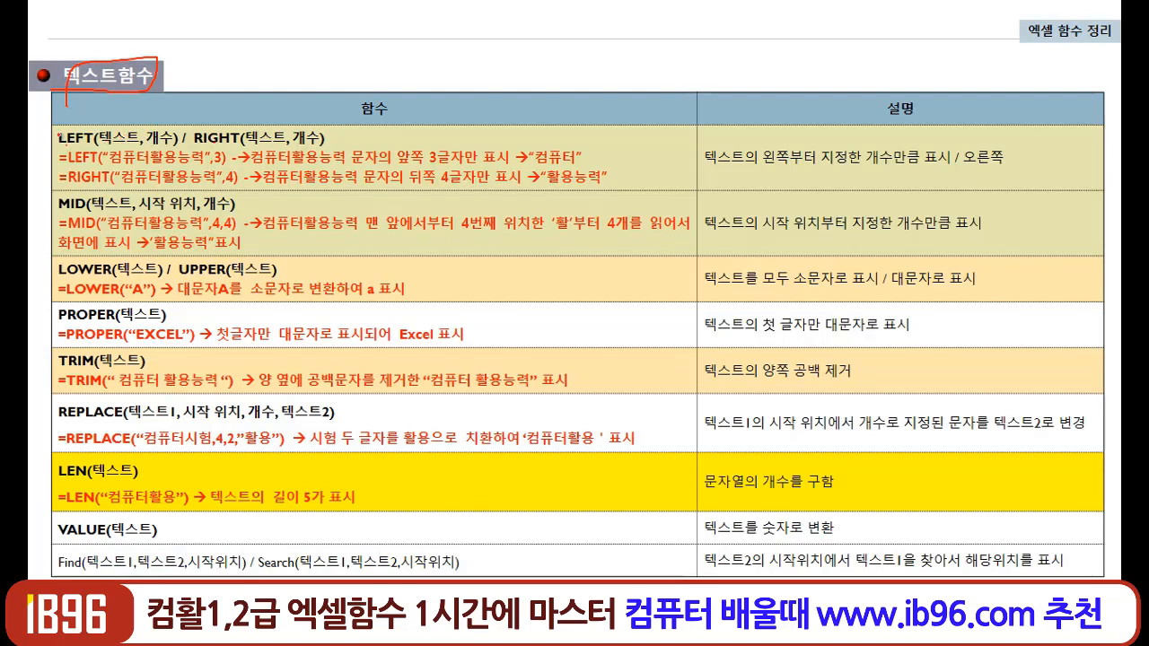
pyautogui.moveTo(48, 149); pyautogui.dragTo(85, 147)
pyautogui.moveTo(140, 144)
pyautogui.mouseDown()
pyautogui.moveTo(100, 149)
pyautogui.moveTo(99, 133)
pyautogui.moveTo(136, 130)
pyautogui.mouseUp()
pyautogui.moveTo(115, 162); pyautogui.dragTo(202, 167)
pyautogui.moveTo(99, 165); pyautogui.dragTo(119, 162)
pyautogui.moveTo(178, 141)
pyautogui.mouseDown()
pyautogui.moveTo(153, 136)
pyautogui.moveTo(169, 136)
pyautogui.mouseUp()
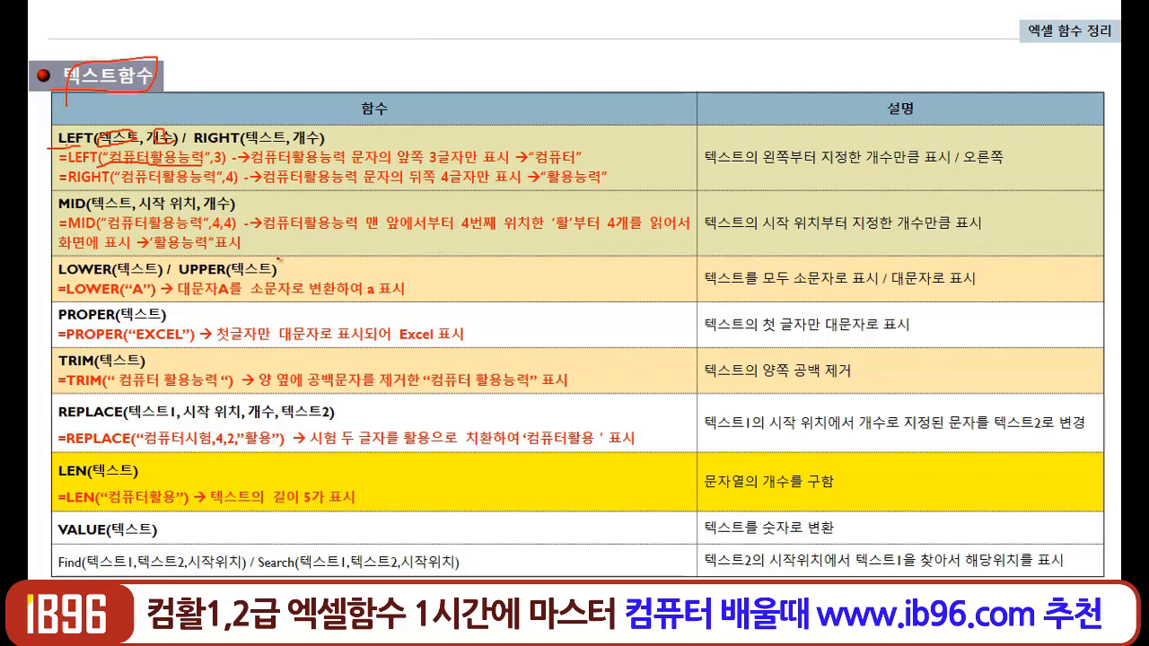
# Show the taskbar over the slide show, search for NOTE and open Notepad (메모장).
pyautogui.rightClick(281, 257)
pyautogui.moveTo(363, 417)
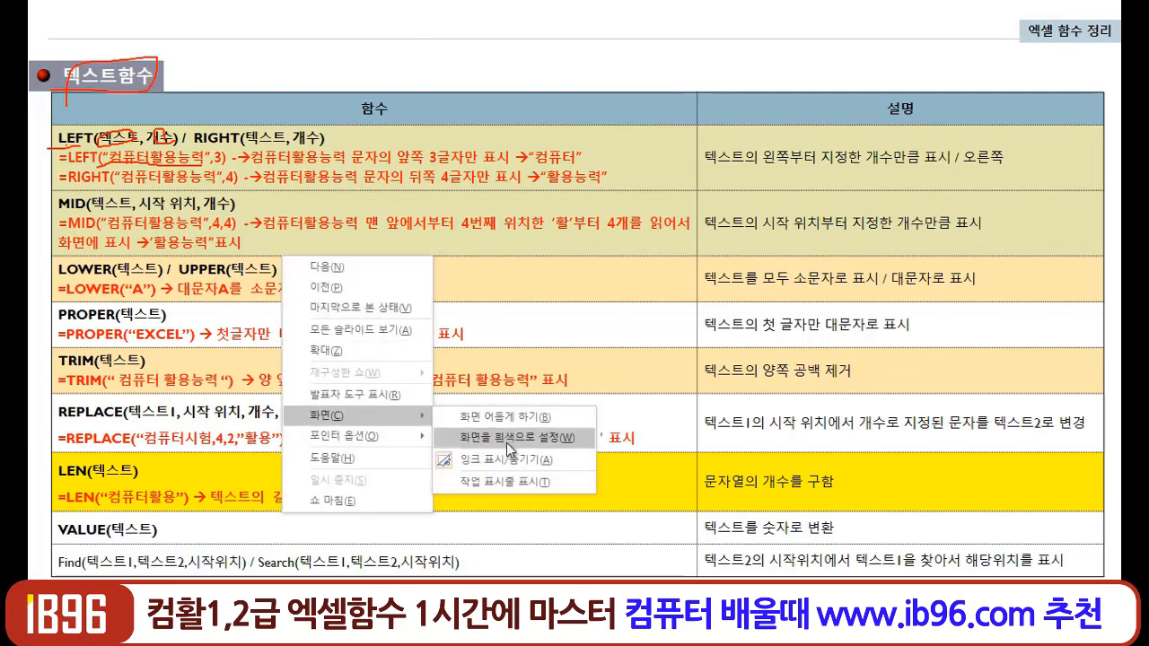
pyautogui.click(486, 481)
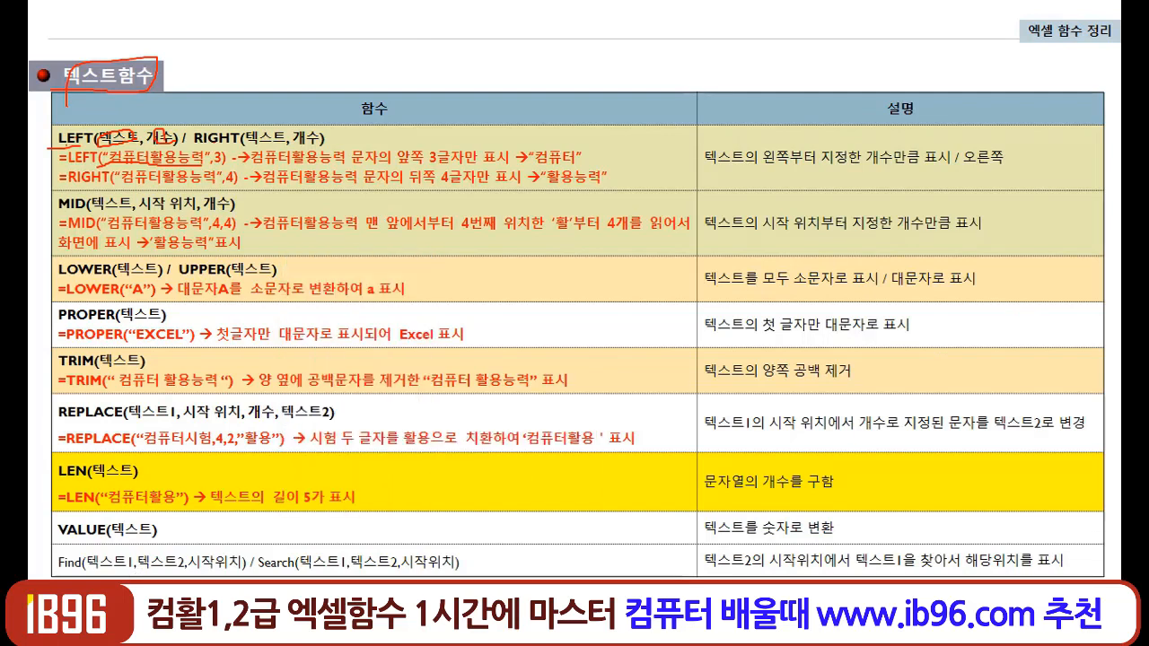
pyautogui.press('super')
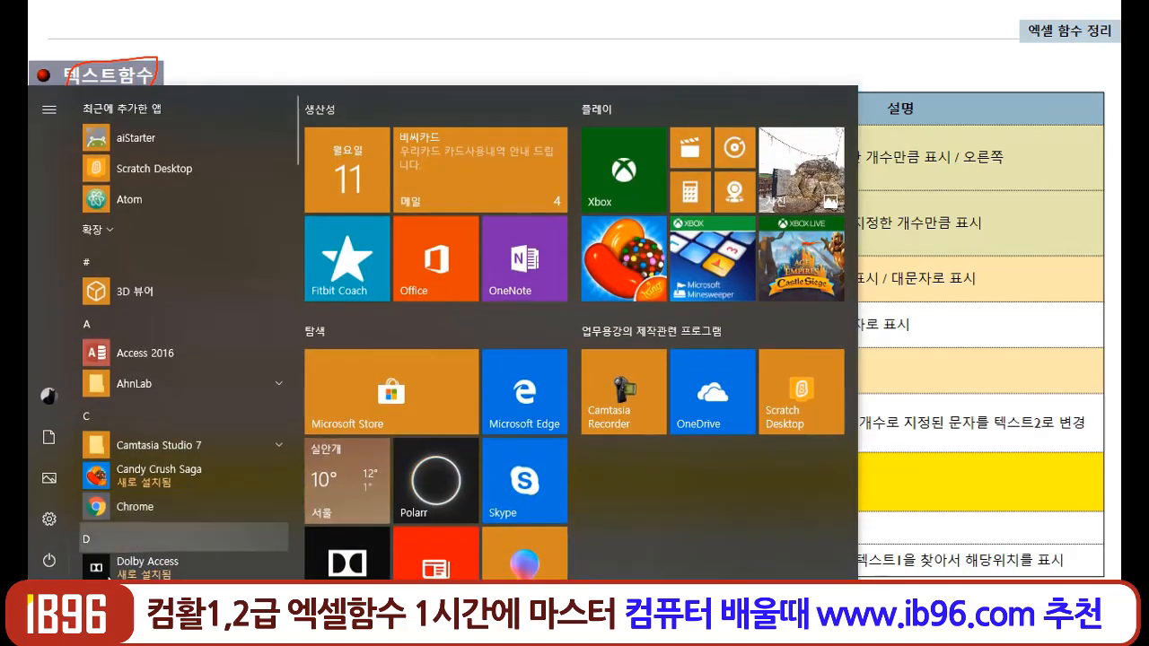
pyautogui.write('N')
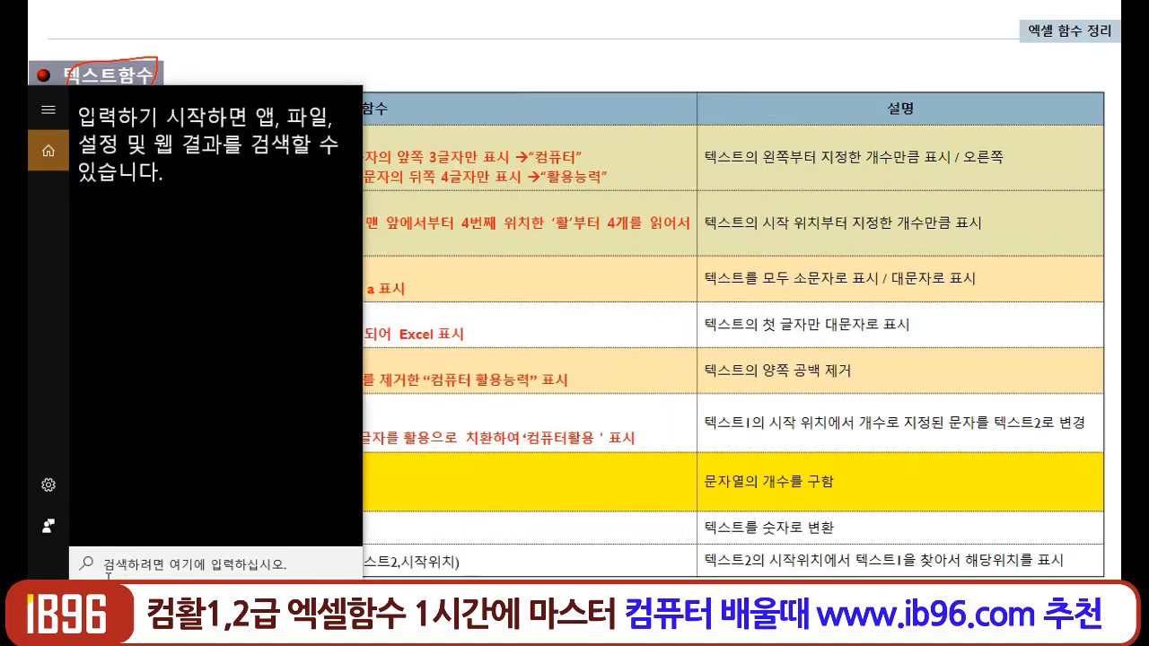
pyautogui.write('OTE')
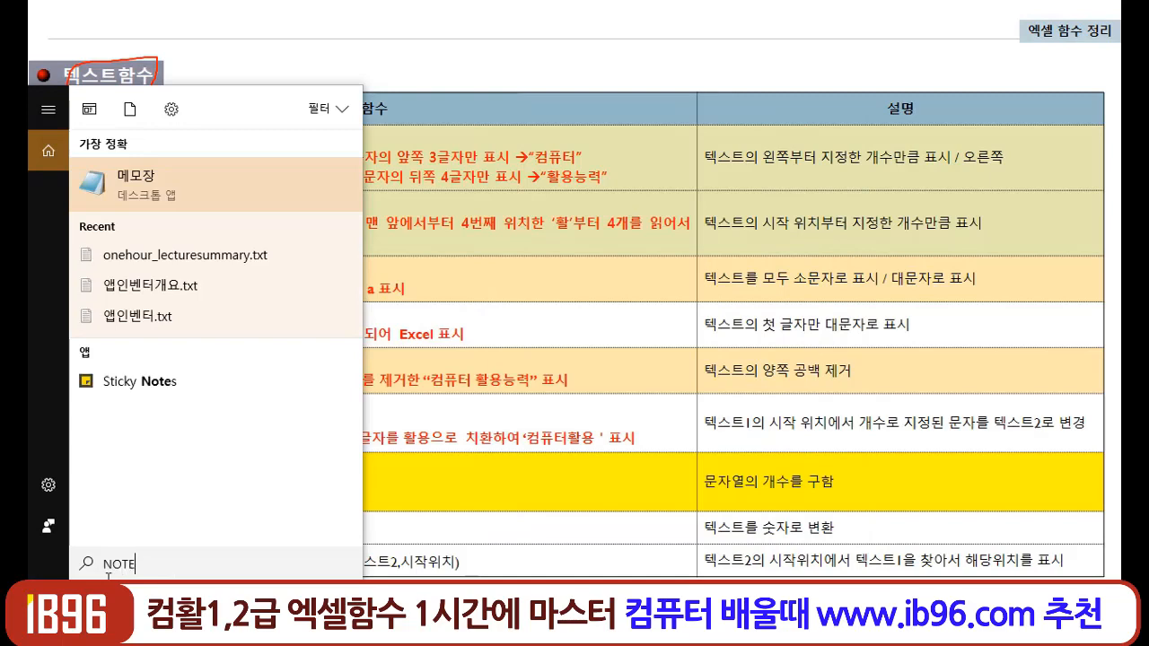
pyautogui.click(144, 171)
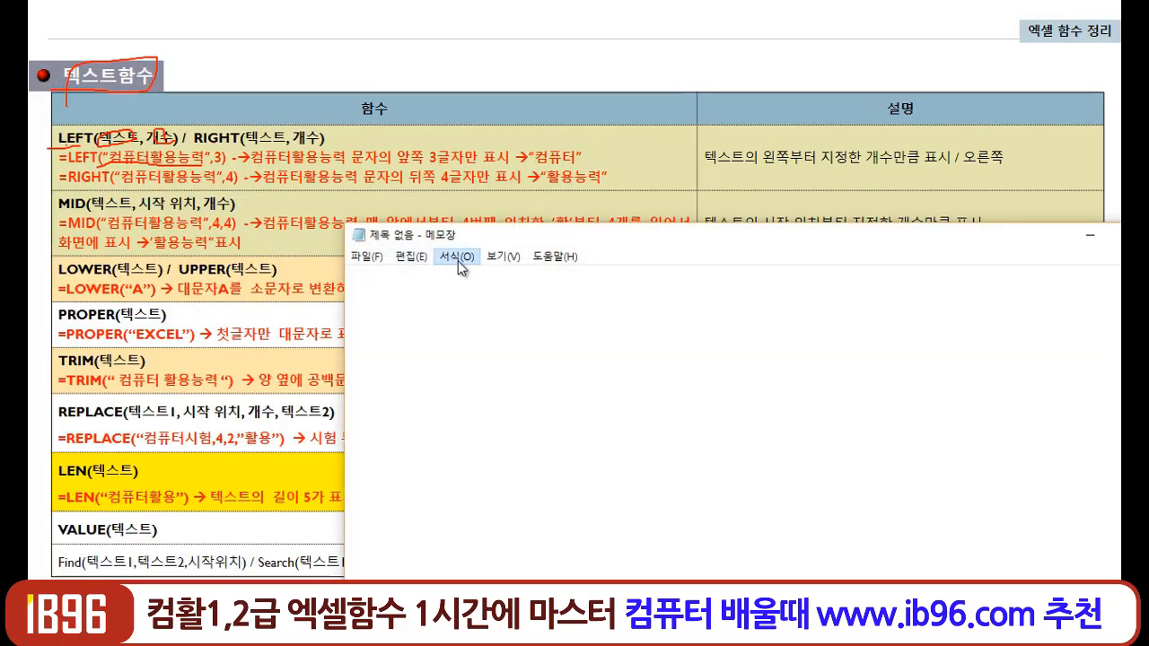
# Set the font size of the blank note to 20.
pyautogui.click(458, 261)
pyautogui.click(483, 294)
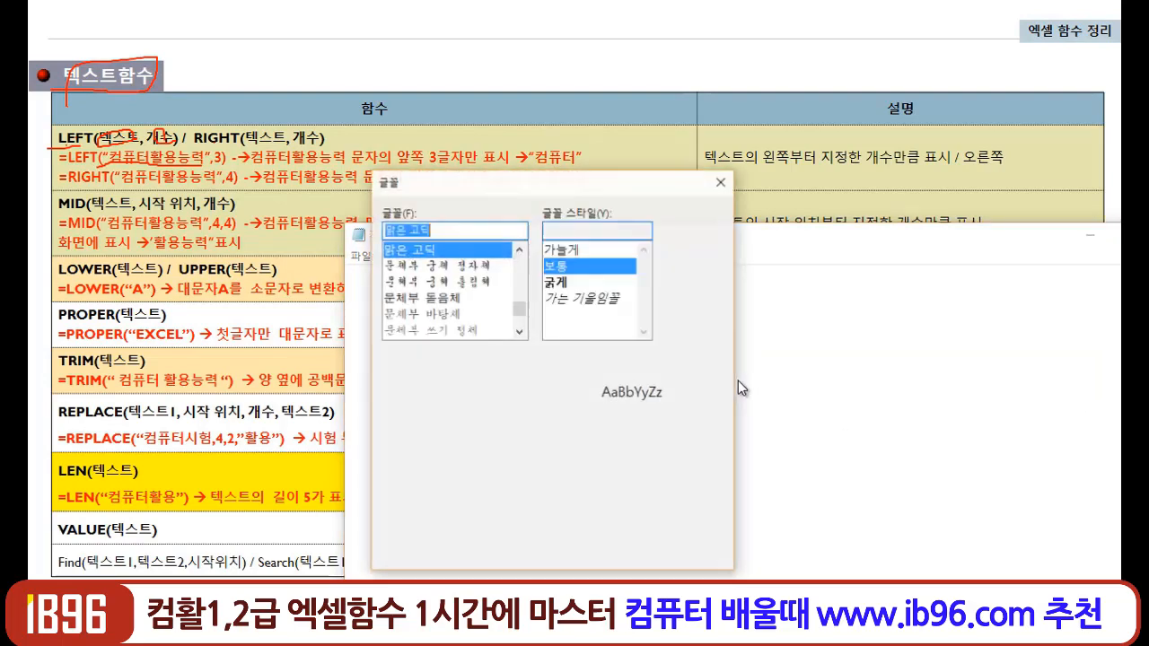
pyautogui.click(684, 298)
pyautogui.click(615, 549)
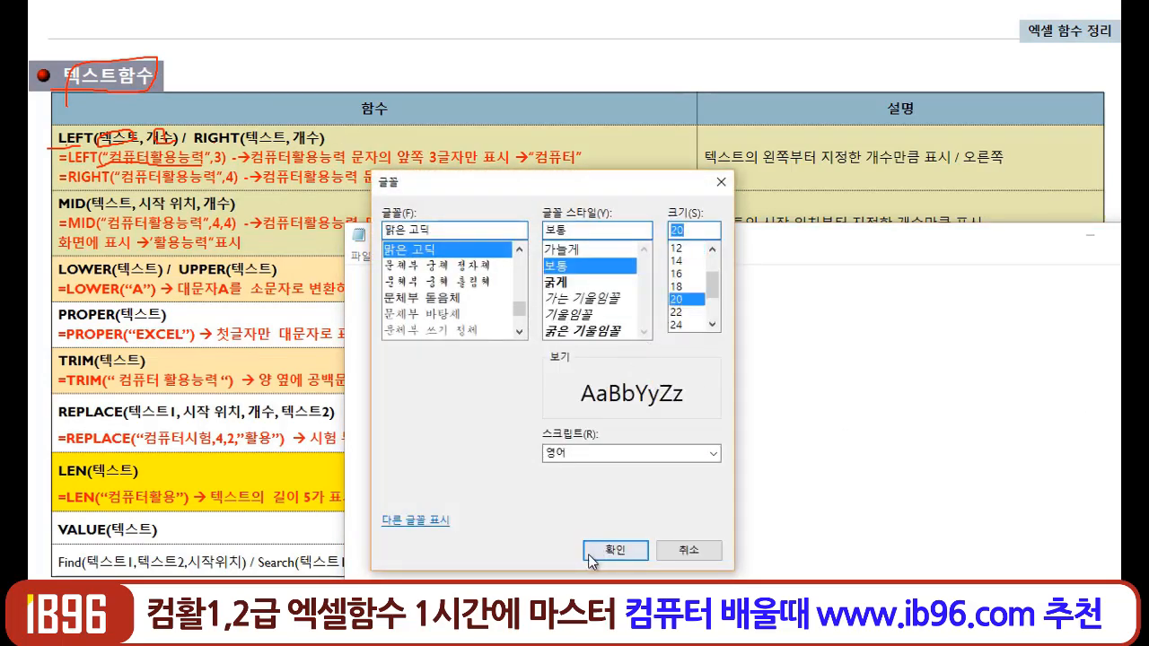
# Enter =LEFT, =RIGHT and =MID on three separate lines of the note.
pyautogui.write('=LEFT ')
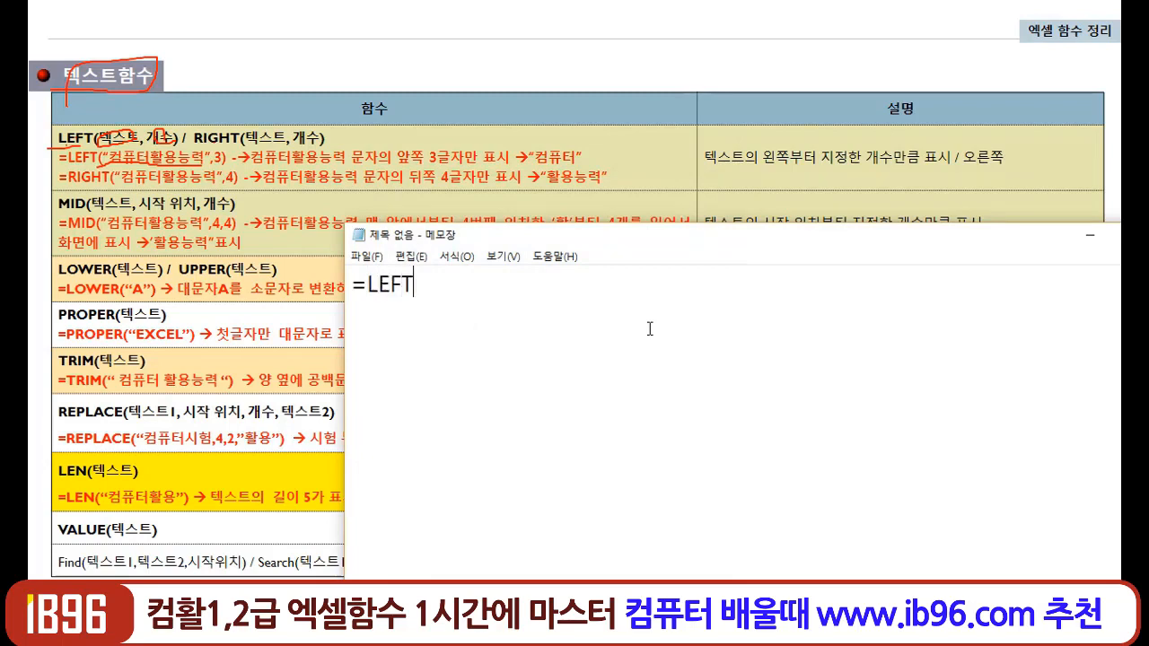
pyautogui.write('=RIGHT')
pyautogui.press('Return')
pyautogui.write('=')
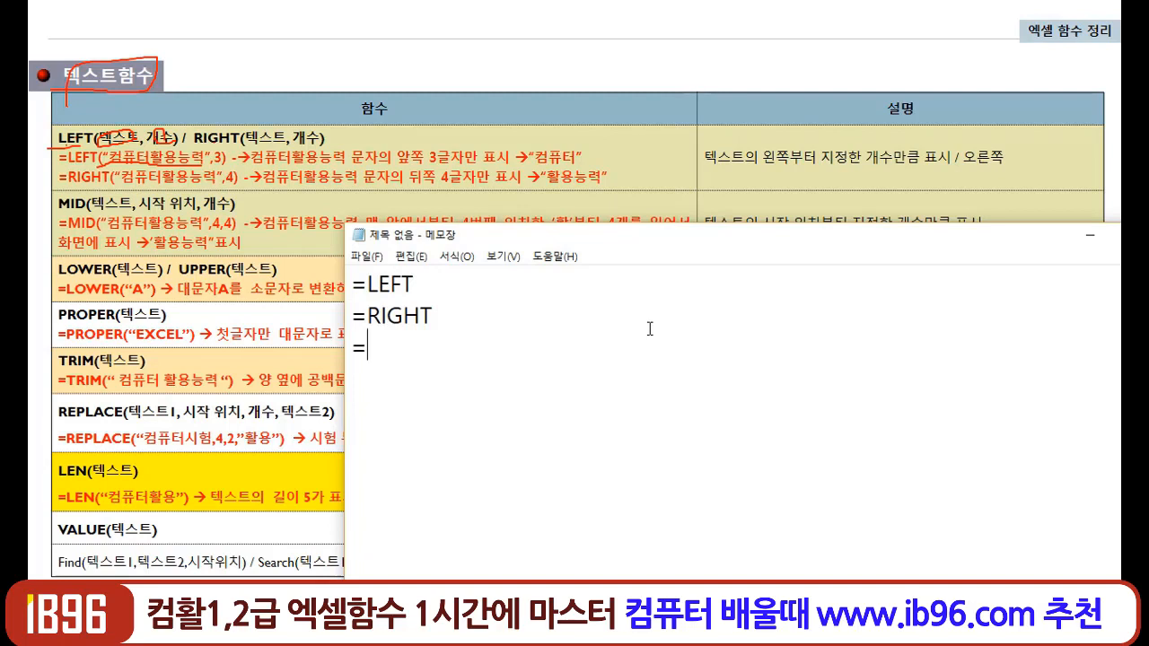
pyautogui.write('MID')
# Extend the LEFT line with an opening parenthesis and the quoted text "컴퓨터활용능력".
pyautogui.click(447, 283)
pyautogui.click(395, 288)
pyautogui.click(442, 314)
pyautogui.click(433, 285)
pyautogui.write('("')
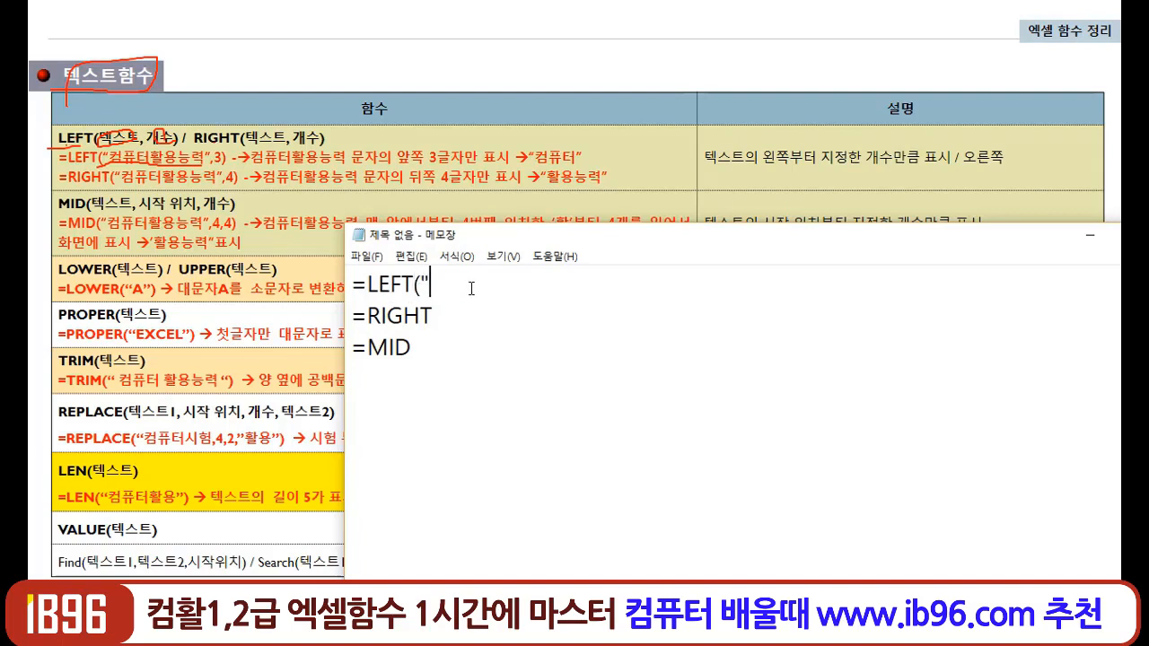
pyautogui.write('컴퓨텋')
pyautogui.write('활용능력')
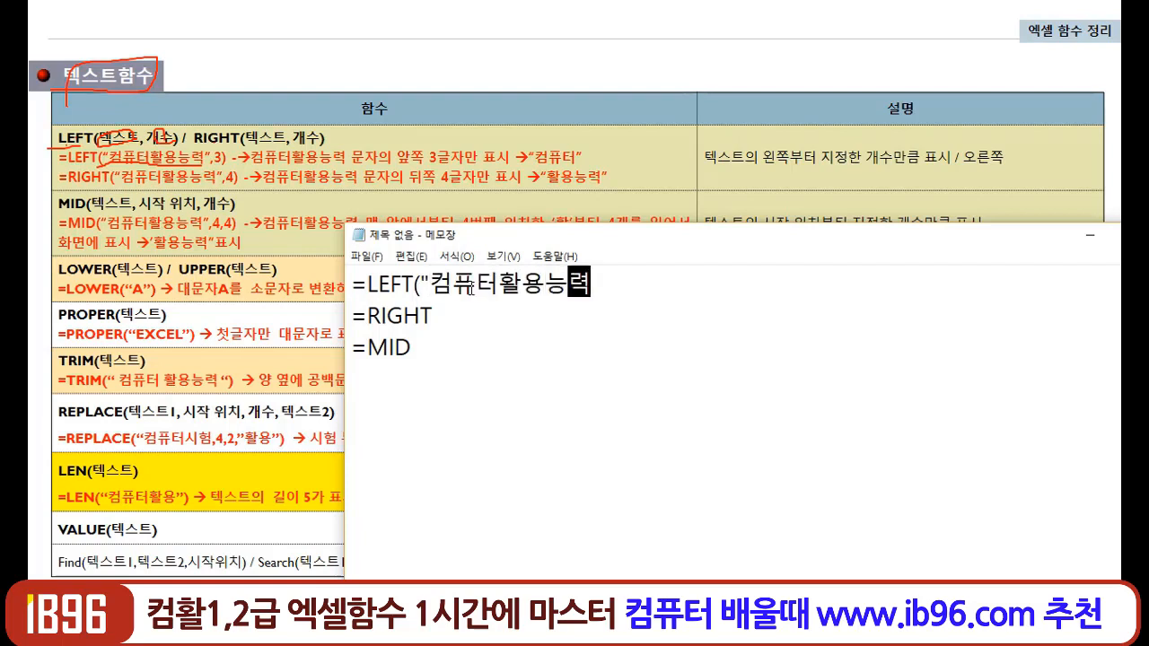
pyautogui.write('"')
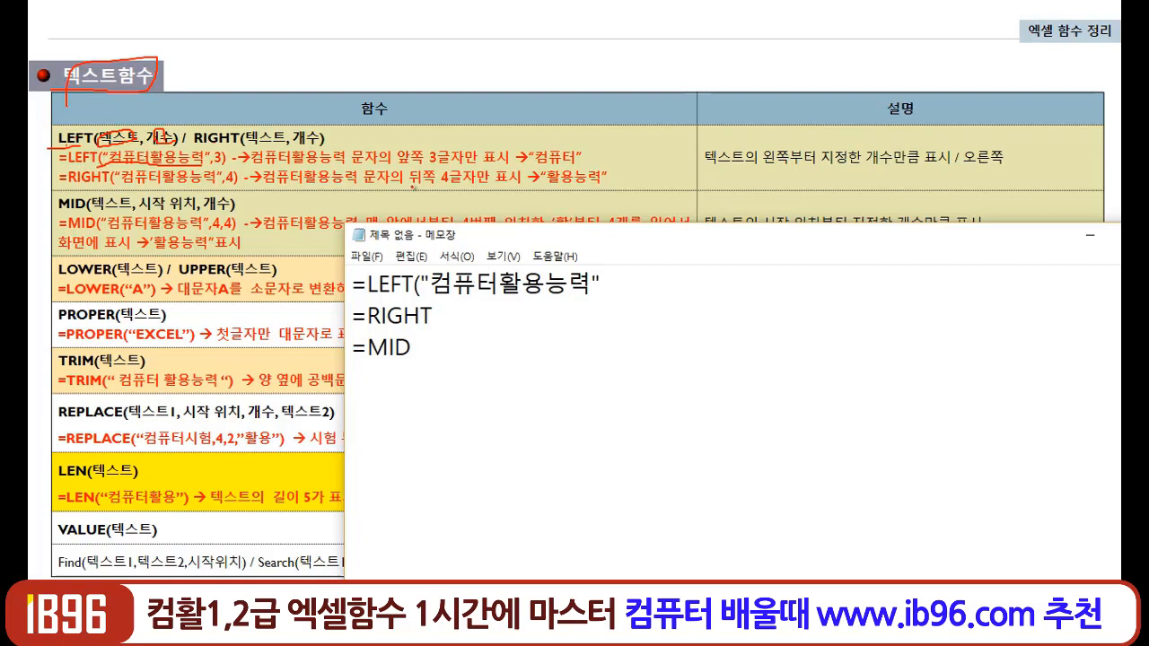
# Highlight the first three characters 컴퓨터 in the LEFT formula's text, followed by the remaining characters 활용능력.
pyautogui.click(430, 283)
pyautogui.hotkey('shift', 'Right')
pyautogui.hotkey('shift', 'Right')
pyautogui.hotkey('shift', 'Right')
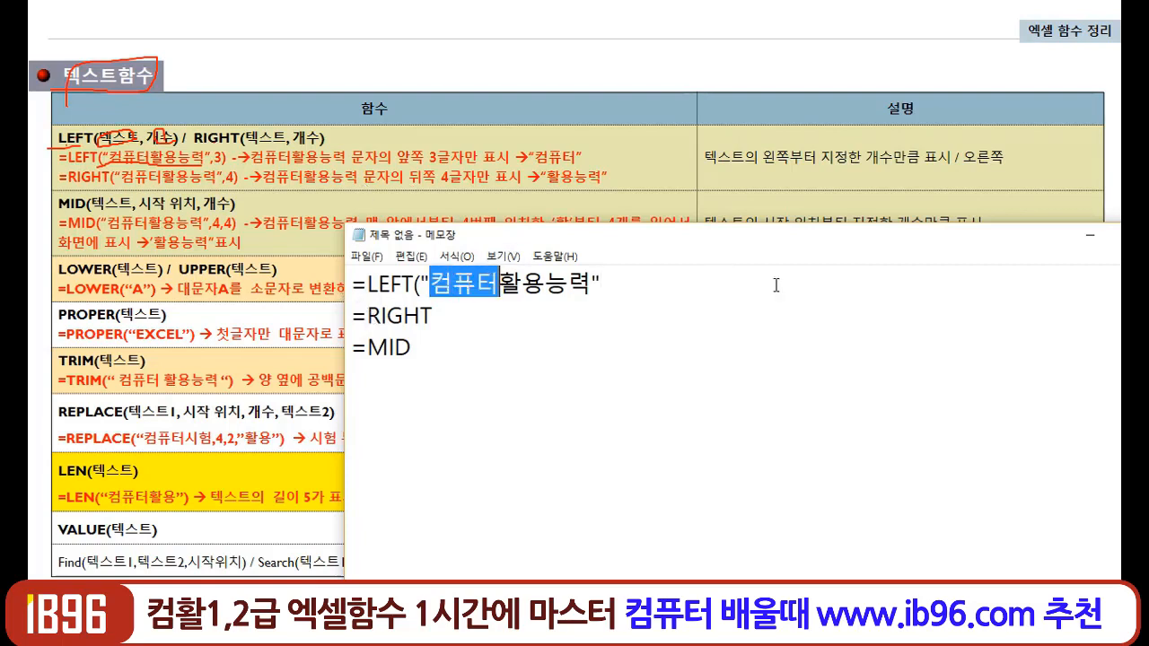
pyautogui.press('Left')
pyautogui.keyDown('shift'); pyautogui.click(502, 284); pyautogui.keyUp('shift')
pyautogui.hotkey('shift', 'Right')
pyautogui.hotkey('shift', 'Right')
pyautogui.hotkey('shift', 'Right')
pyautogui.hotkey('shift', 'Right')
pyautogui.click(478, 319)
# Complete the LEFT formula after its quoted text with a character count of 3 and a closing parenthesis.
pyautogui.click(431, 284)
pyautogui.moveTo(431, 284); pyautogui.dragTo(500, 284)
pyautogui.click(621, 279)
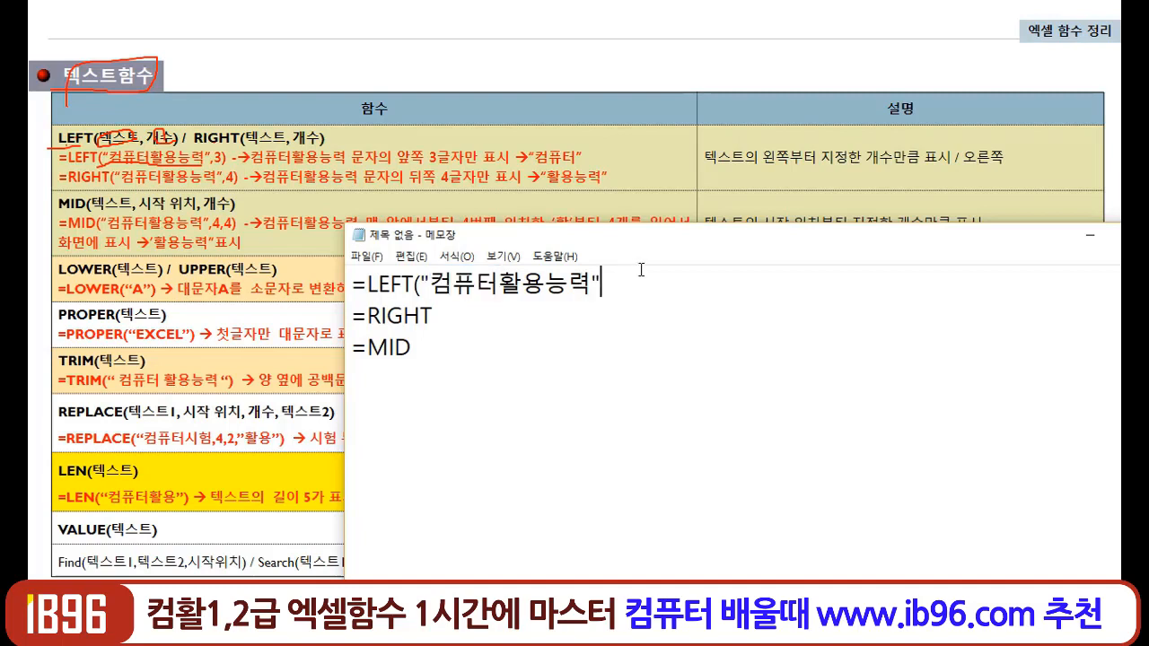
pyautogui.write(',3)')
# Highlight the LEFT formula's whole text, the =RIGHT line, and the last four characters 활용능력 to compare both functions.
pyautogui.click(447, 317)
pyautogui.click(592, 284)
pyautogui.moveTo(592, 284); pyautogui.dragTo(433, 282)
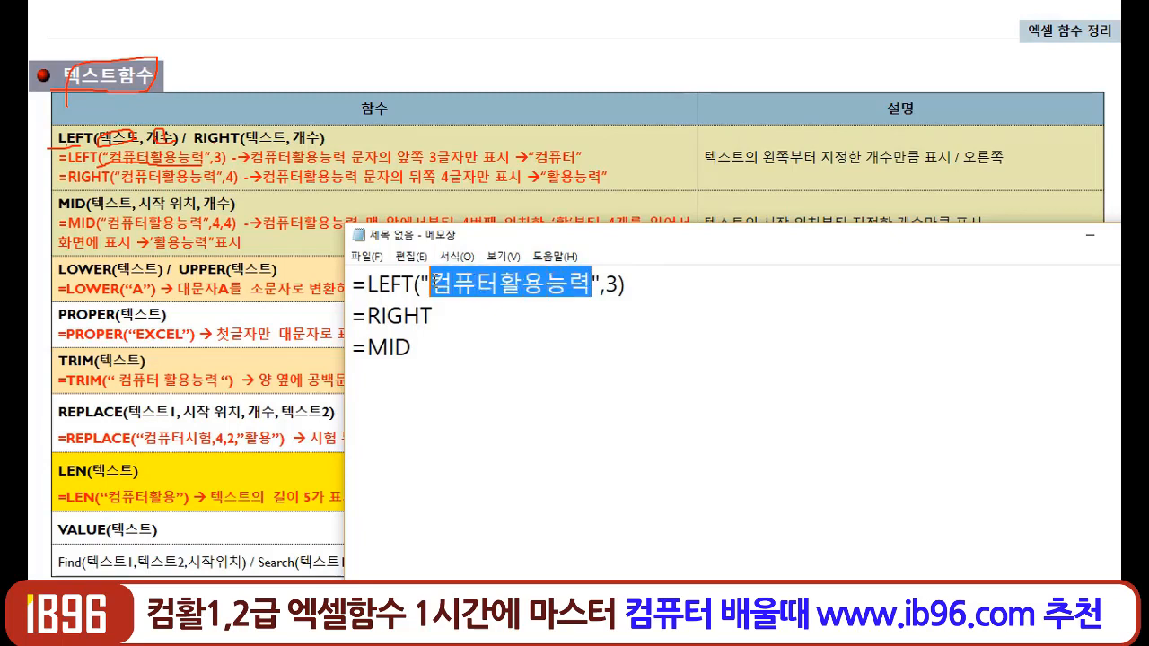
pyautogui.click(621, 345)
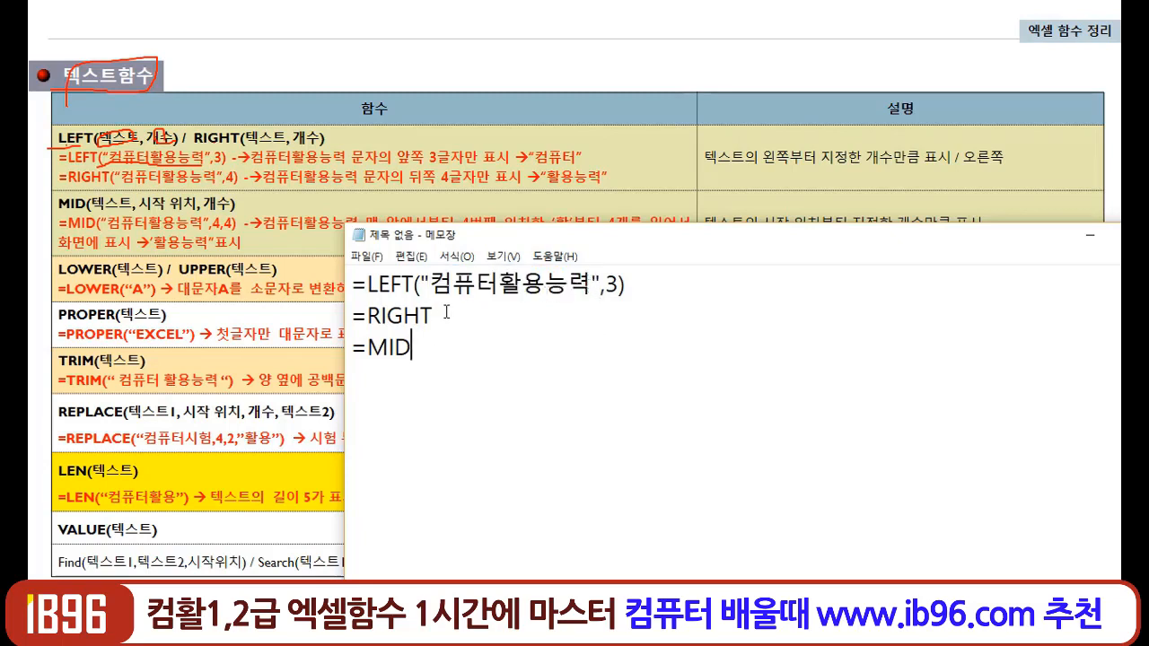
pyautogui.moveTo(440, 314); pyautogui.dragTo(347, 313)
pyautogui.click(479, 346)
pyautogui.click(459, 316)
pyautogui.click(499, 286)
pyautogui.moveTo(499, 285); pyautogui.dragTo(592, 285)
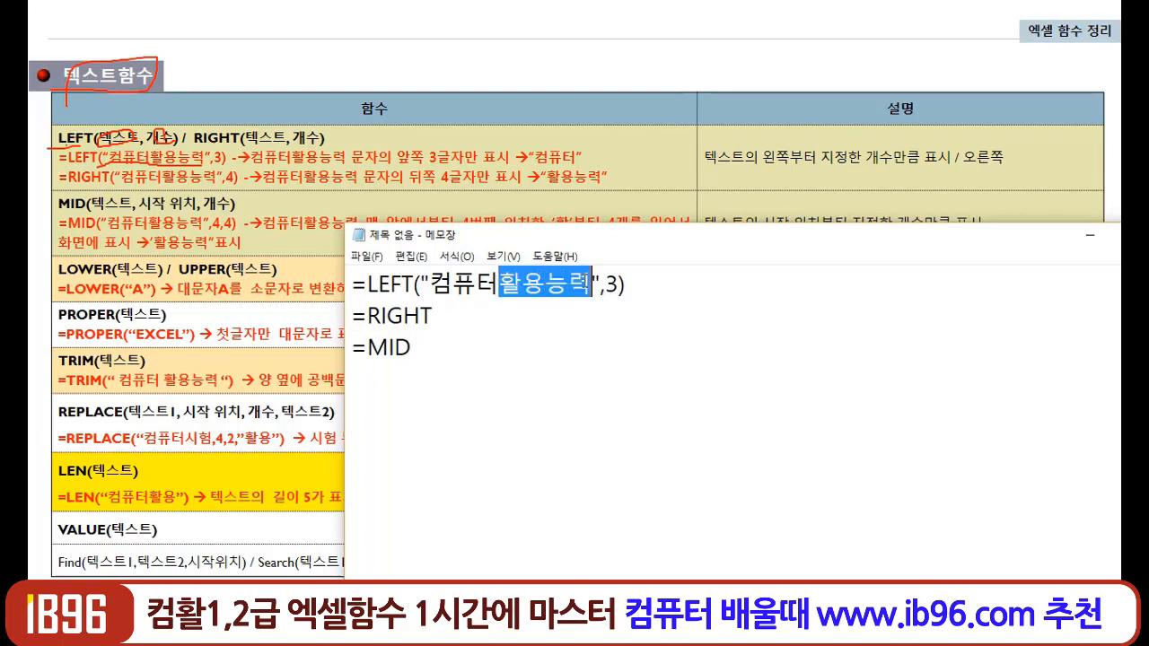
pyautogui.click(675, 374)
# Copy the quoted text "컴퓨터활용능력" from the LEFT formula into the RIGHT line after an opening parenthesis, followed by a comma.
pyautogui.click(443, 313)
pyautogui.moveTo(421, 286); pyautogui.dragTo(601, 286)
pyautogui.hotkey('ctrl', 'c')
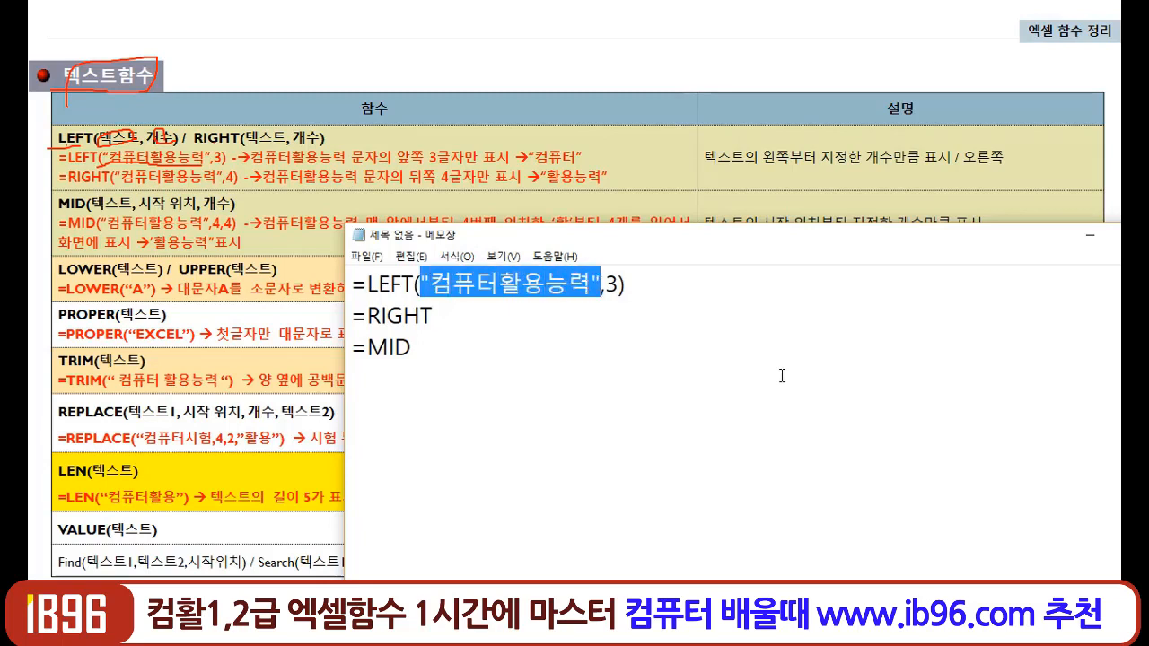
pyautogui.click(491, 325)
pyautogui.write('(')
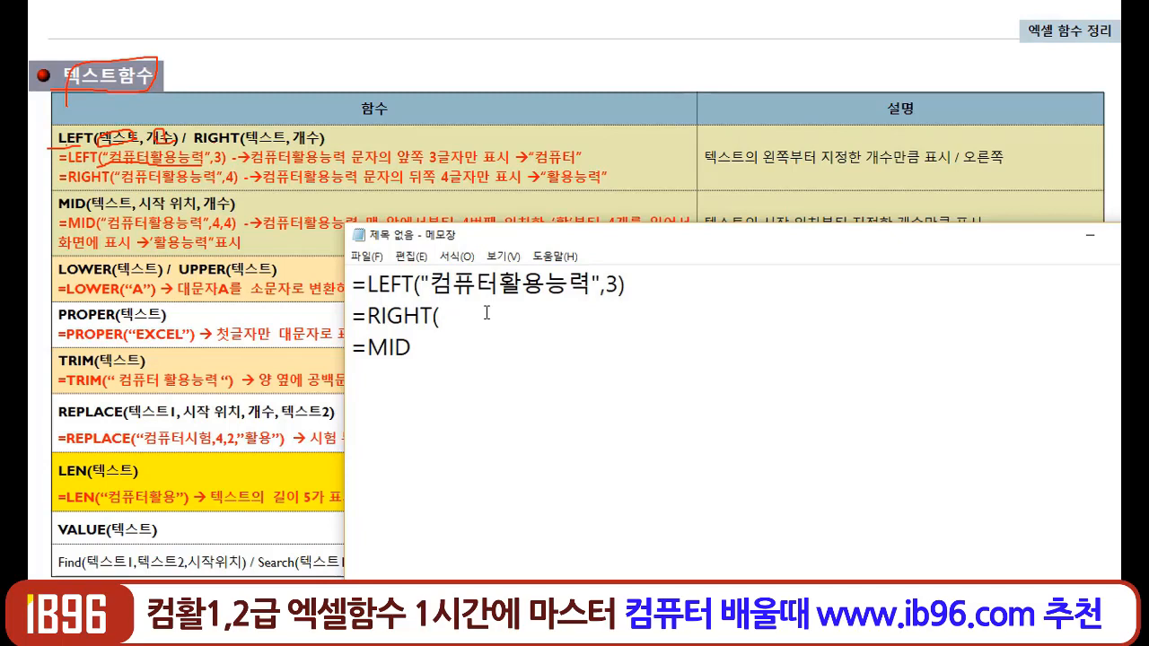
pyautogui.hotkey('ctrl', 'v')
pyautogui.write(',')
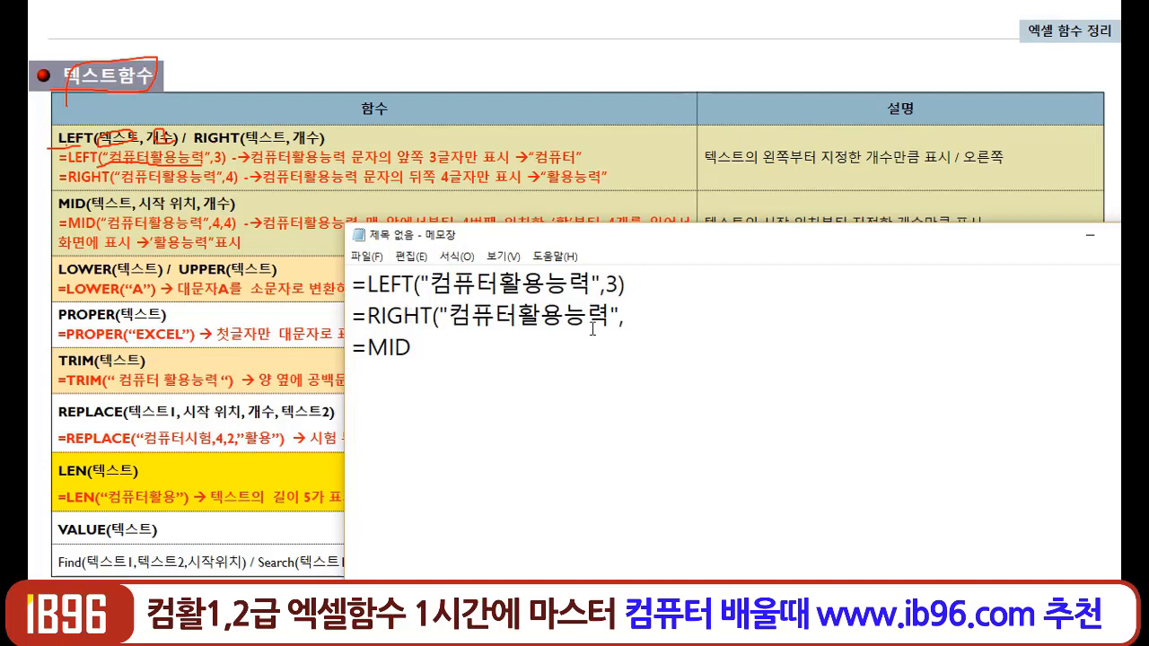
# Highlight 활용능력 in the RIGHT formula and complete it with a character count of 4 and a closing parenthesis.
pyautogui.moveTo(610, 314); pyautogui.dragTo(518, 314)
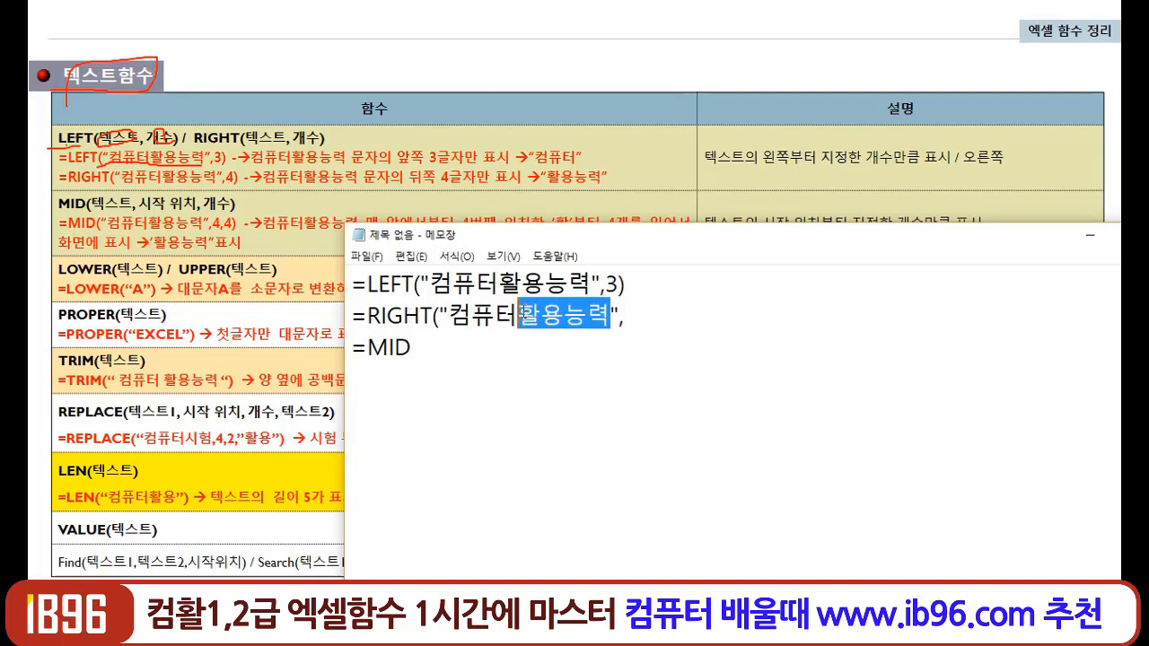
pyautogui.click(670, 315)
pyautogui.write('4)')
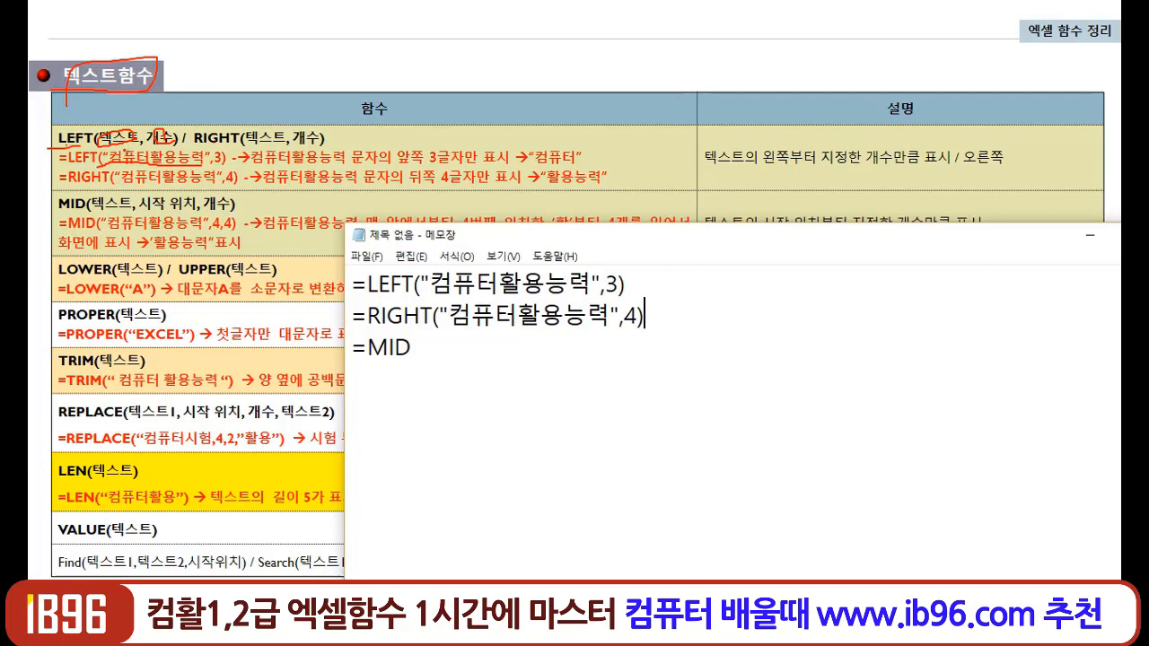
# Add an opening parenthesis to the MID line and insert the text 컴퓨터활용능력, copied from the RIGHT formula, in quotes.
pyautogui.click(438, 349)
pyautogui.moveTo(499, 286); pyautogui.dragTo(564, 316)
pyautogui.click(409, 348)
pyautogui.write('("')
pyautogui.moveTo(448, 316); pyautogui.dragTo(611, 316)
pyautogui.hotkey('ctrl', 'c')
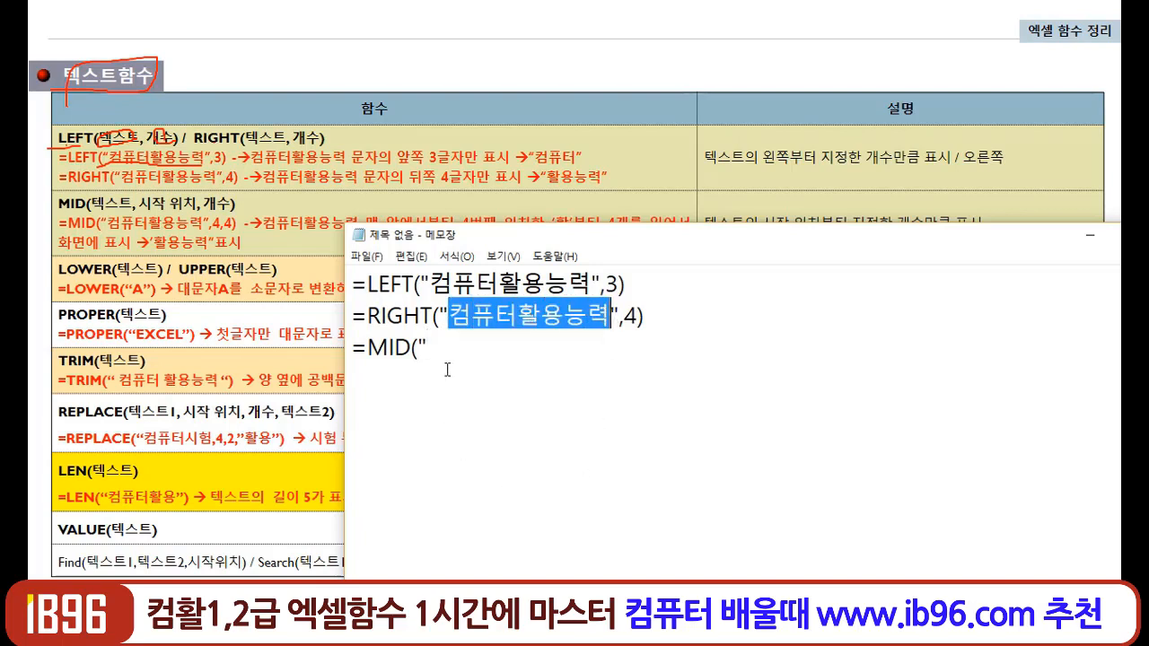
pyautogui.click(446, 348)
pyautogui.hotkey('ctrl', 'v')
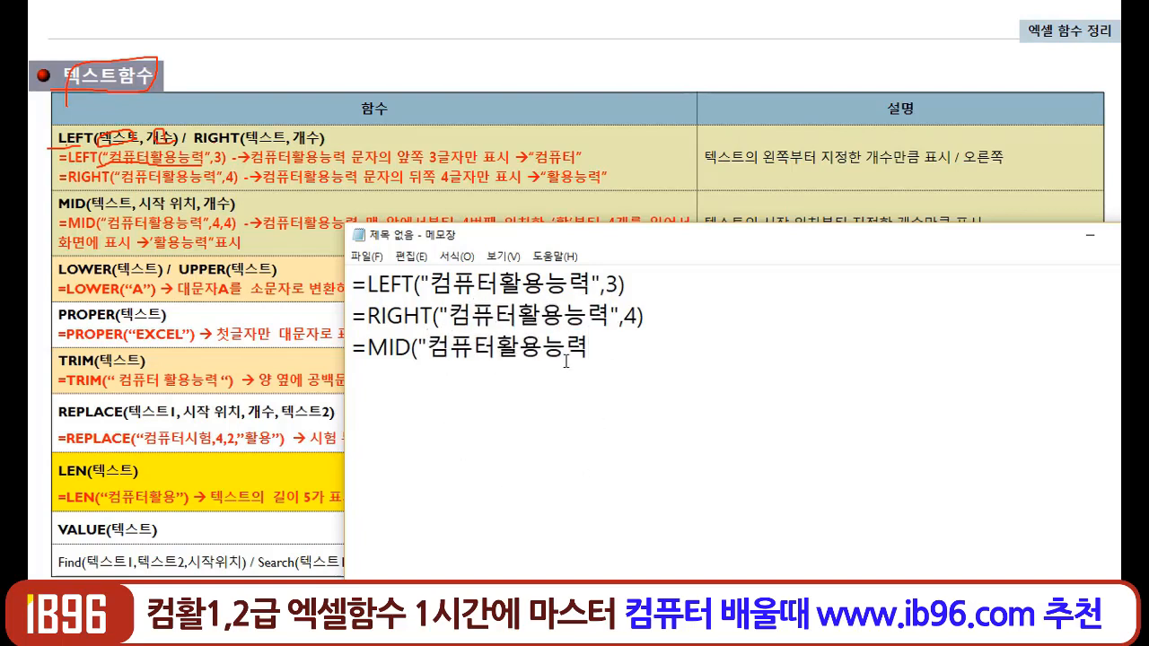
pyautogui.write('"')
# Highlight the parts of the MID formula's text and enter the start position 4 after a comma.
pyautogui.moveTo(499, 345); pyautogui.dragTo(425, 350)
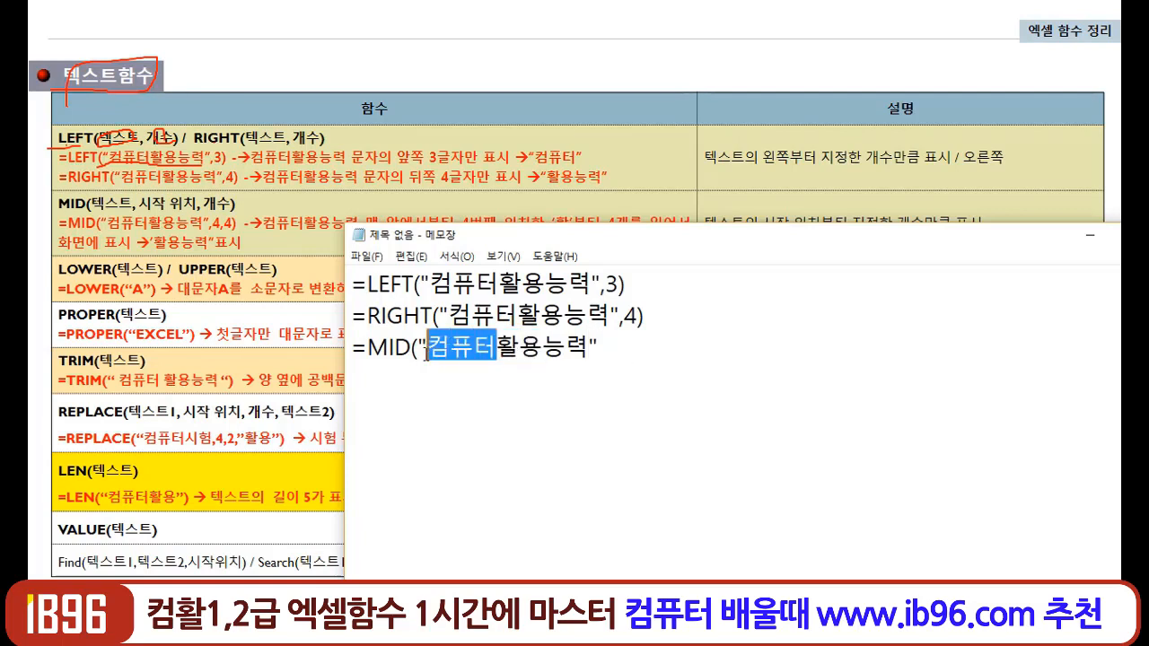
pyautogui.moveTo(542, 346); pyautogui.dragTo(596, 347)
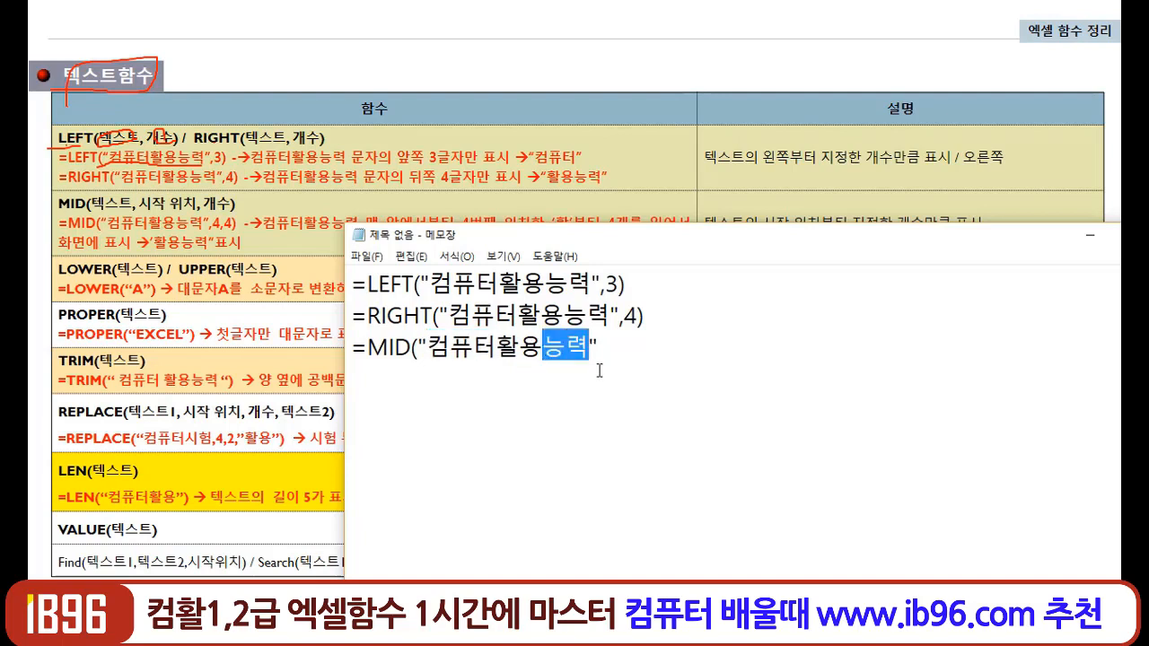
pyautogui.click(601, 354)
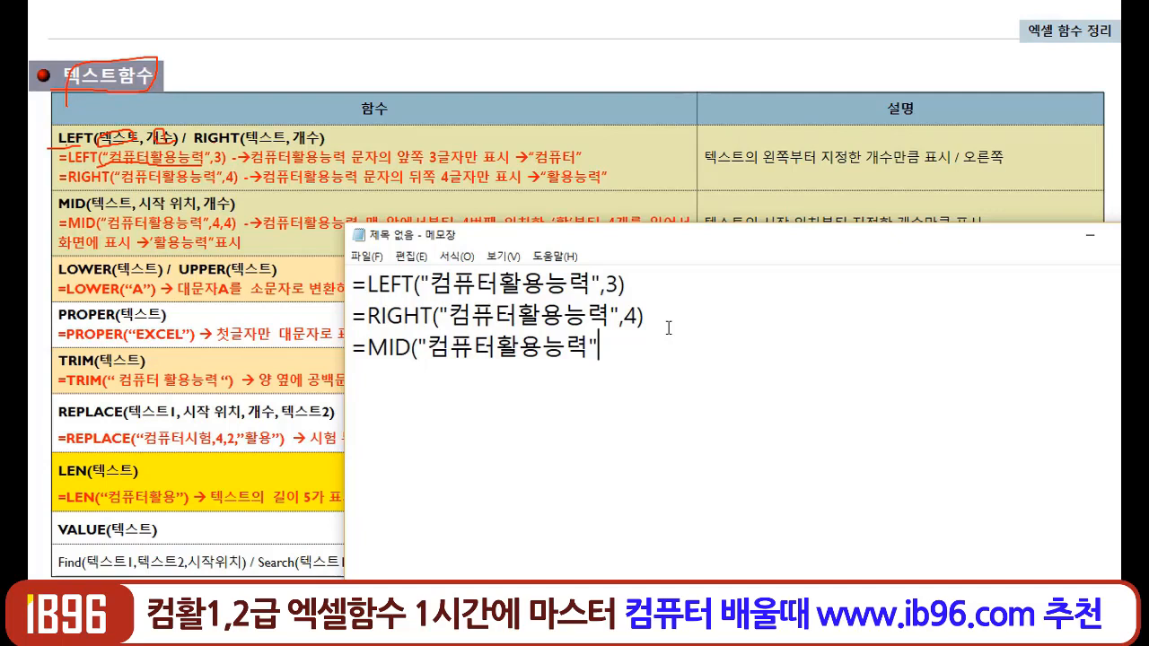
pyautogui.write(',')
pyautogui.moveTo(496, 343); pyautogui.dragTo(544, 345)
pyautogui.click(505, 369)
pyautogui.moveTo(429, 348); pyautogui.dragTo(519, 346)
pyautogui.click(506, 355)
pyautogui.write('4')
# Complete the MID formula with a length of 2 for 활용 and a closing parenthesis, and return to the slide show.
pyautogui.click(449, 348)
pyautogui.click(471, 343)
pyautogui.click(516, 344)
pyautogui.hotkey('shift', 'Left')
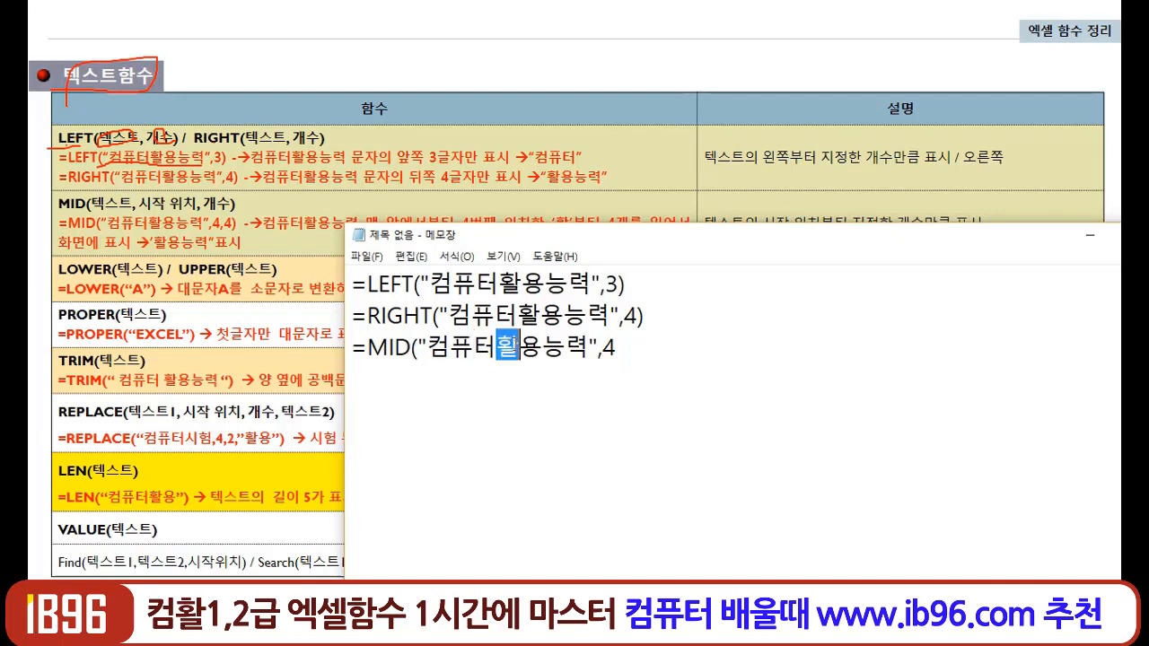
pyautogui.click(638, 341)
pyautogui.write(',')
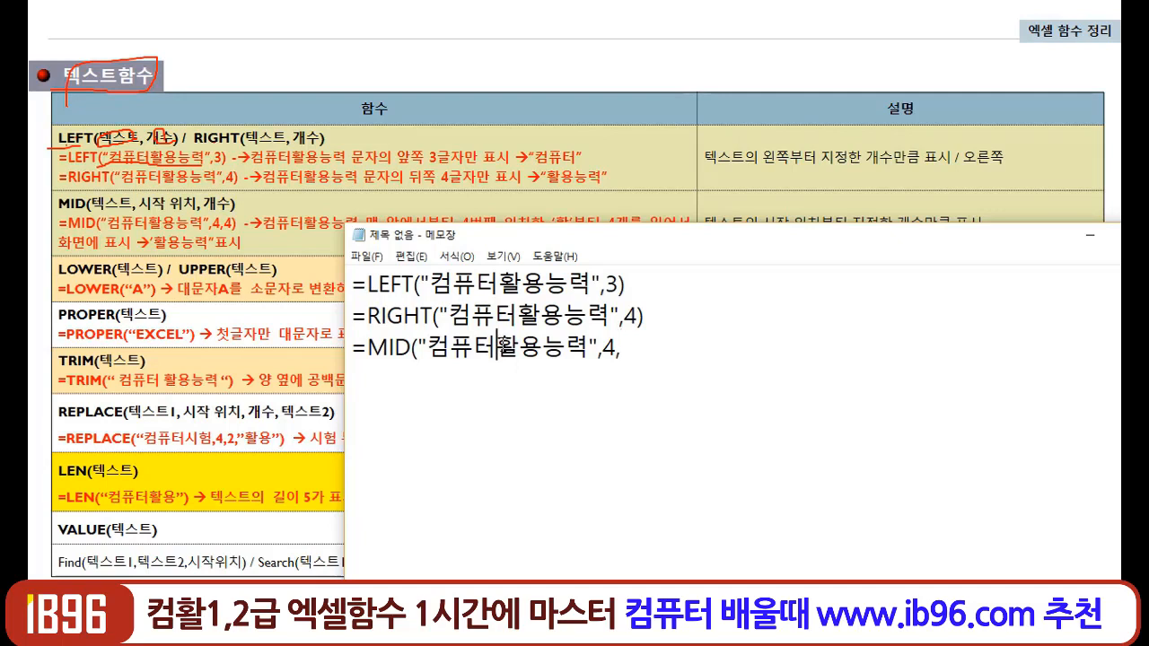
pyautogui.moveTo(497, 346); pyautogui.dragTo(536, 346)
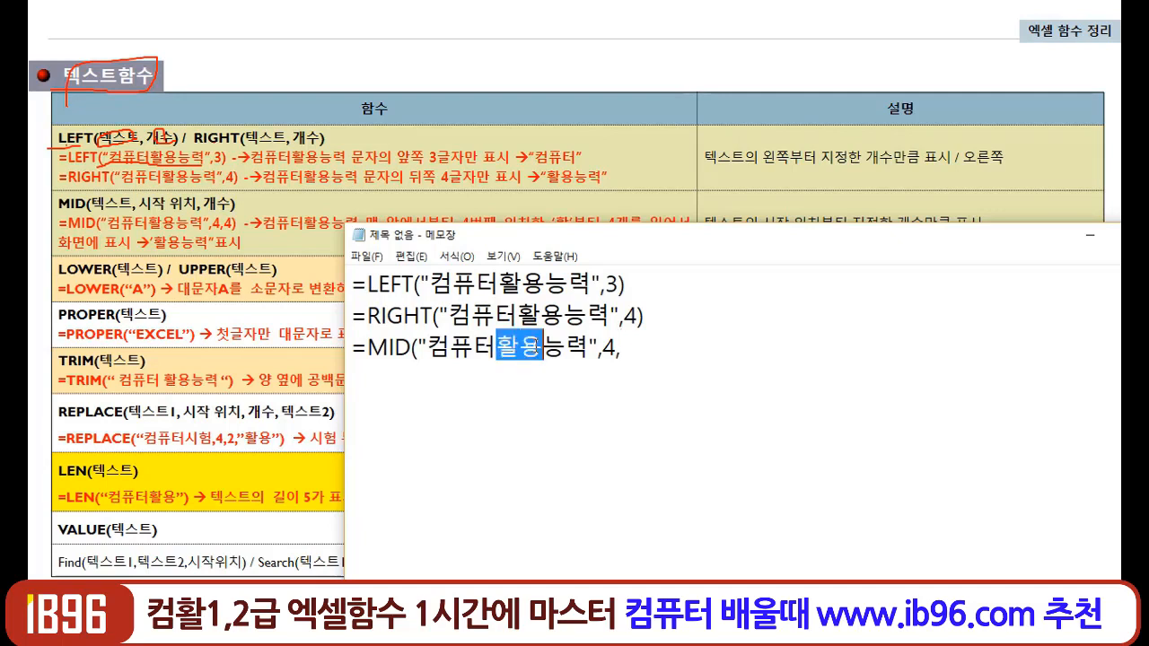
pyautogui.click(635, 356)
pyautogui.write('2')
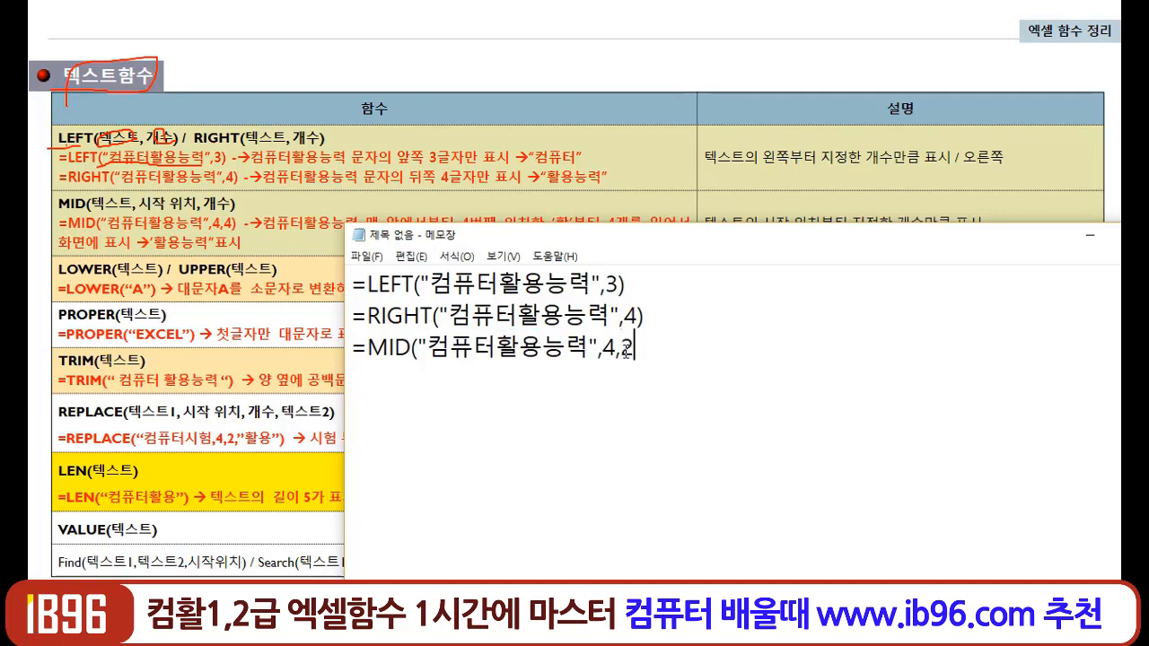
pyautogui.write(')')
pyautogui.click(154, 235)
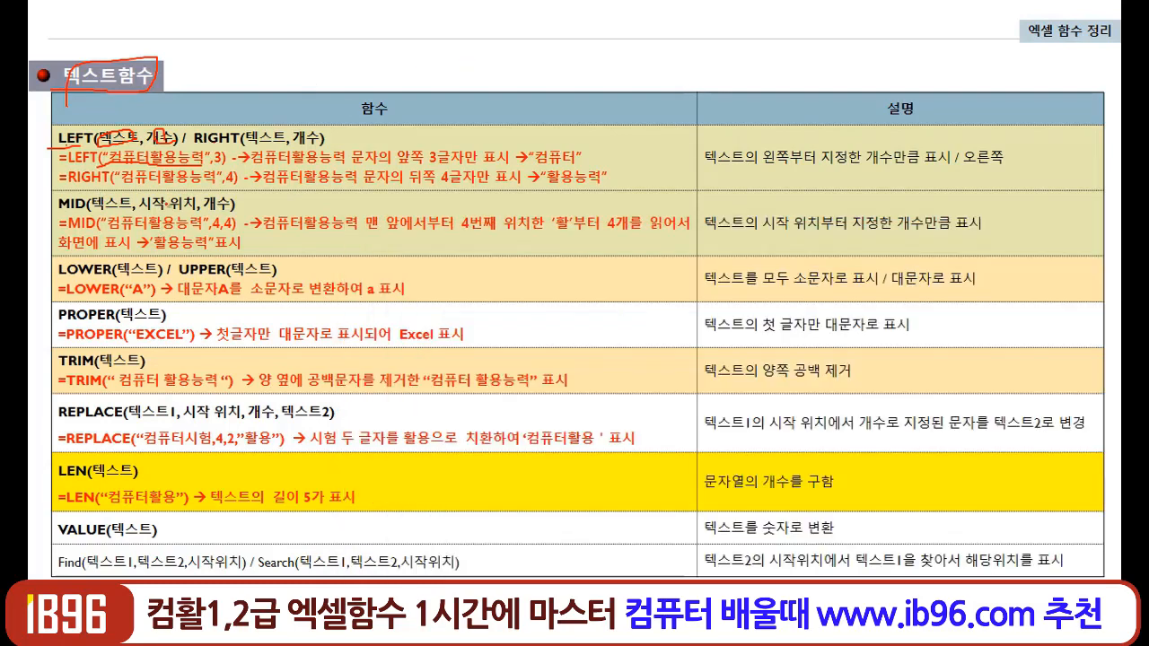
# Circle the start position (시작 위치) and count (개수) arguments of MID on the slide in ink and underline 시작 위치.
pyautogui.moveTo(190, 210)
pyautogui.mouseDown()
pyautogui.moveTo(142, 208)
pyautogui.moveTo(158, 194)
pyautogui.mouseUp()
pyautogui.moveTo(241, 205)
pyautogui.mouseDown()
pyautogui.moveTo(212, 217)
pyautogui.moveTo(224, 192)
pyautogui.mouseUp()
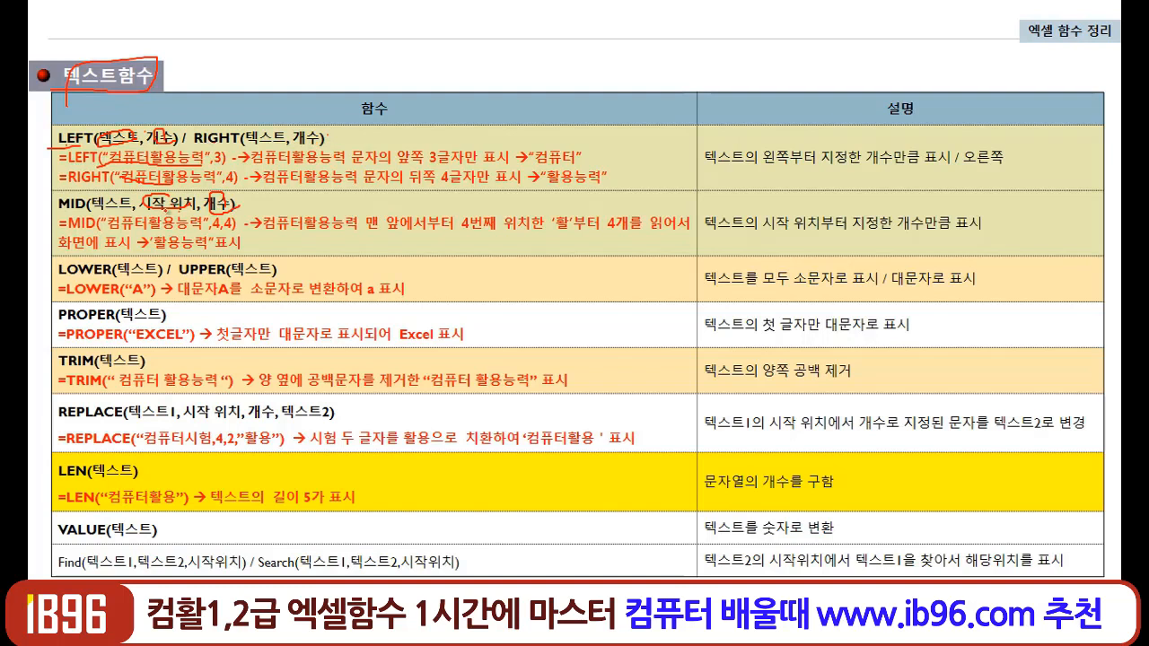
pyautogui.moveTo(139, 212); pyautogui.dragTo(193, 209)
# Switch from the slide show to the func_2.xlsm workbook in Excel and look over the 주민등록번호 column on the 텍스트함수 sheet.
pyautogui.rightClick(458, 323)
pyautogui.moveTo(538, 227)
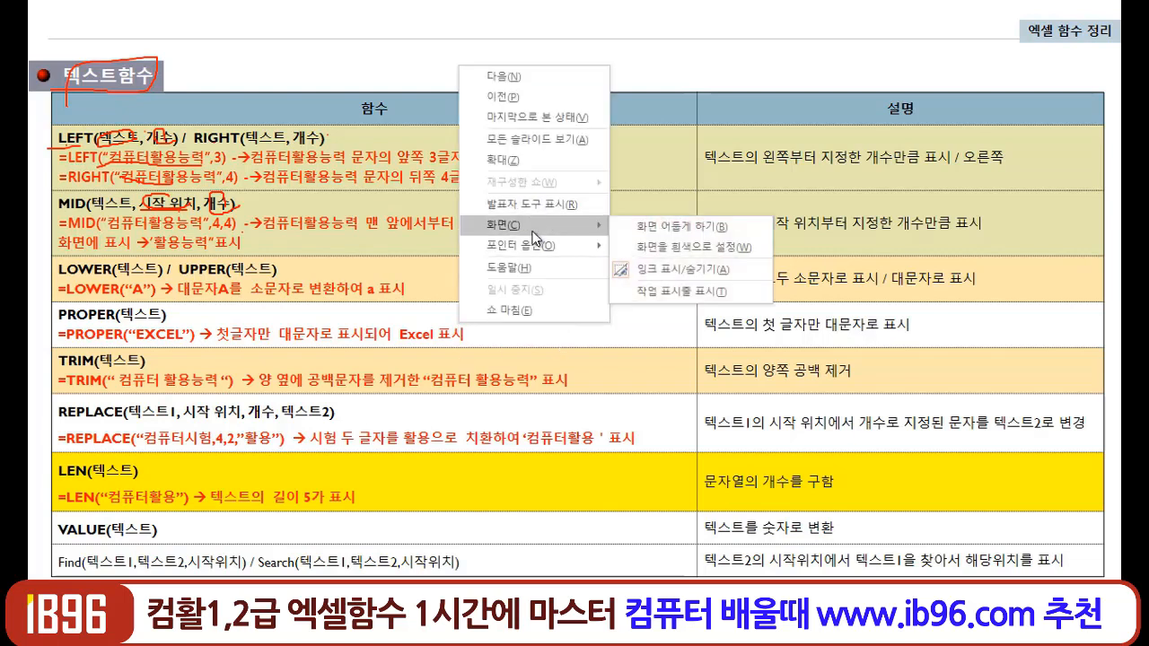
pyautogui.click(692, 292)
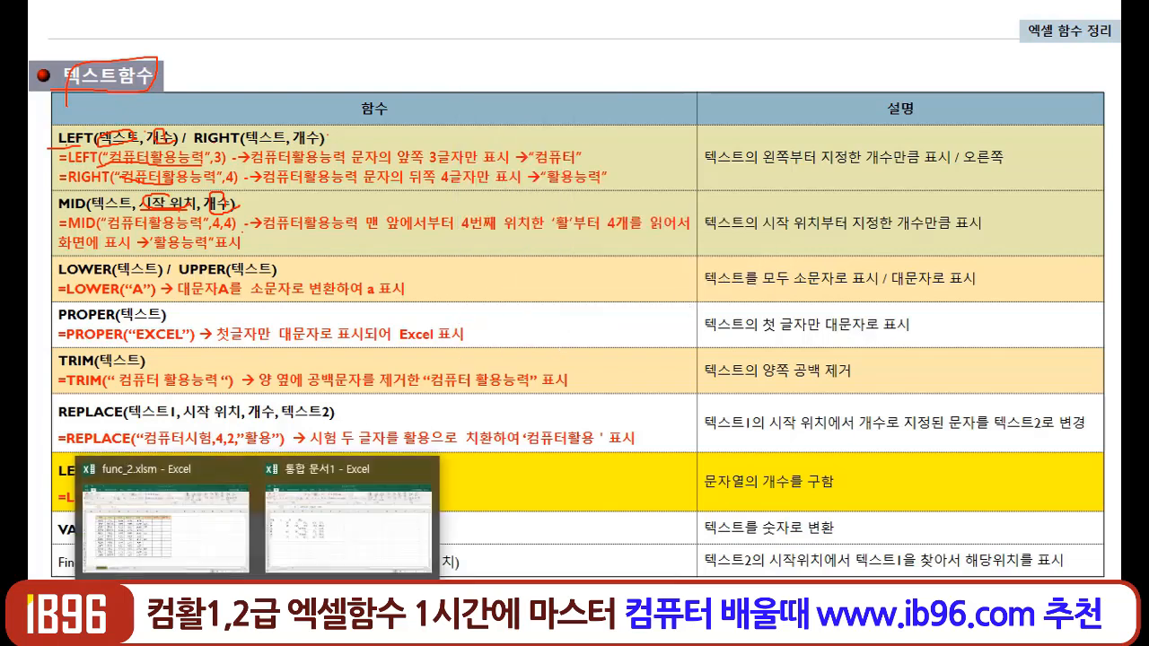
pyautogui.click(191, 535)
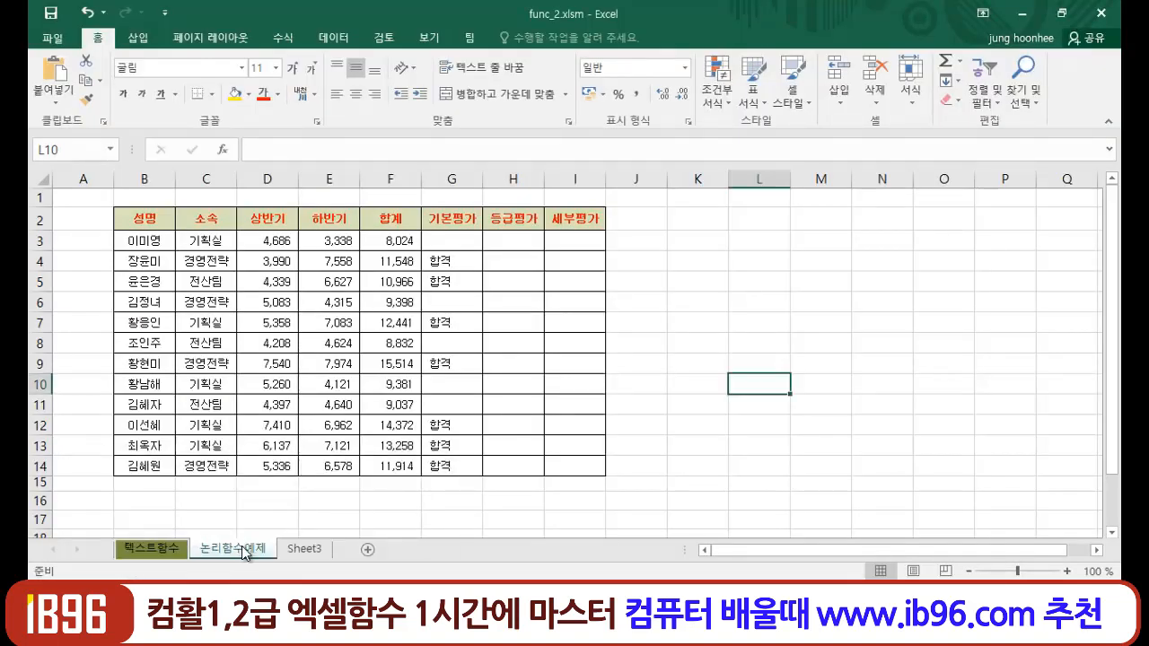
pyautogui.click(159, 551)
pyautogui.click(243, 348)
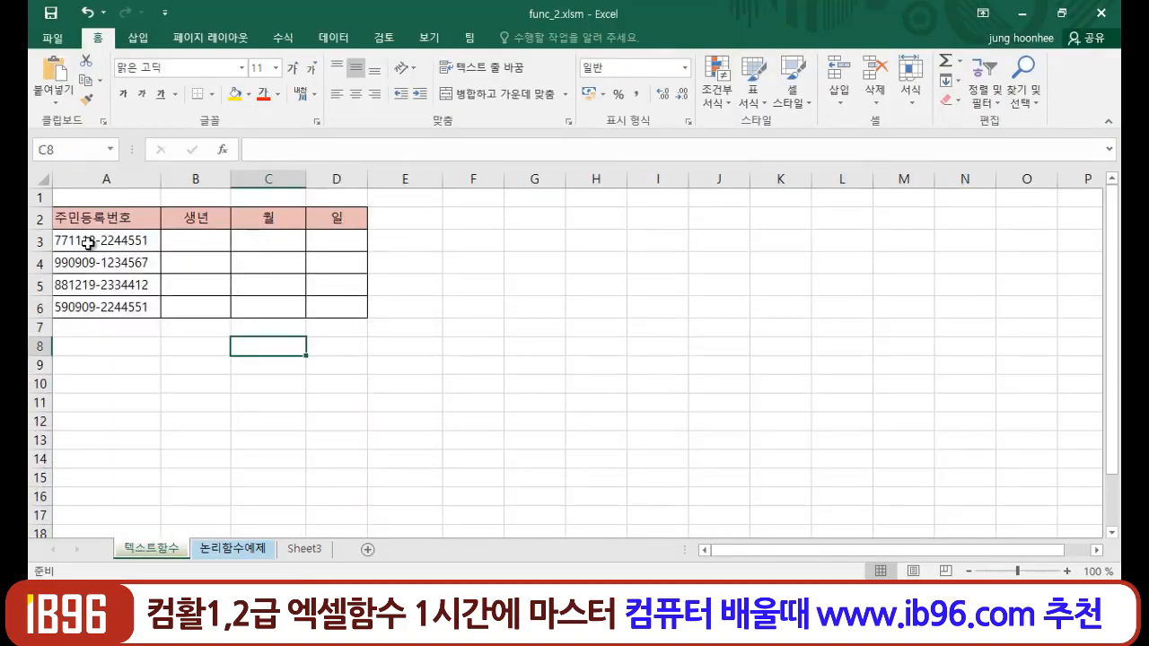
pyautogui.click(98, 221)
pyautogui.click(87, 240)
pyautogui.click(90, 285)
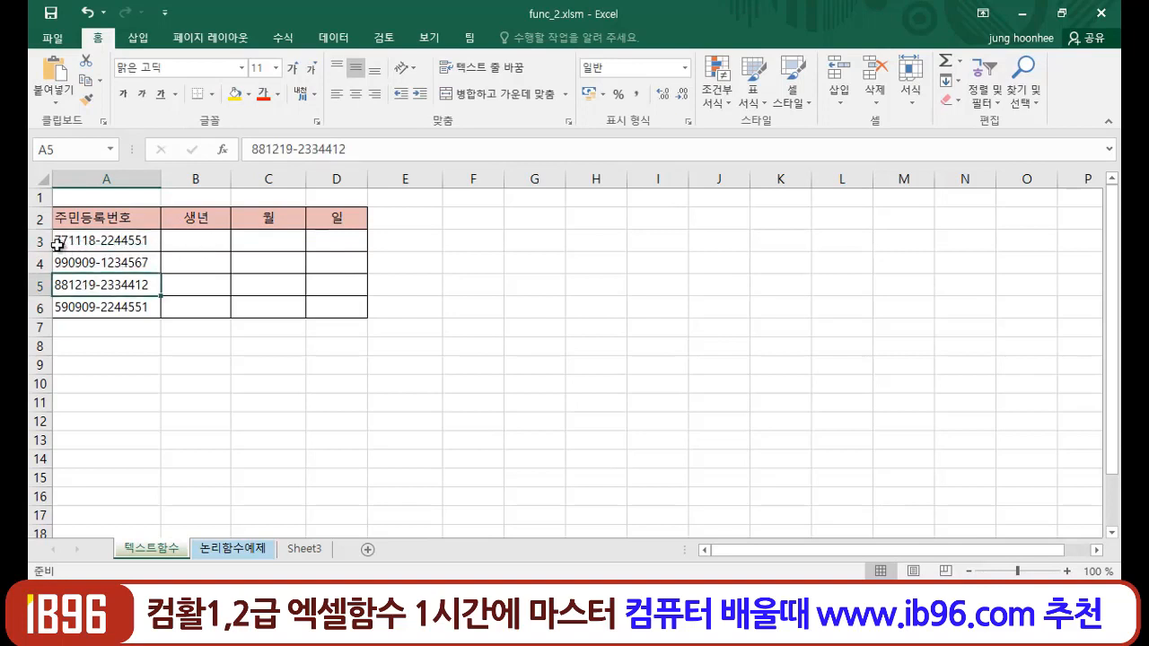
# Enter =LEFT(A3,2) in B3 to extract the birth year from the first 주민등록번호 entry.
pyautogui.click(203, 239)
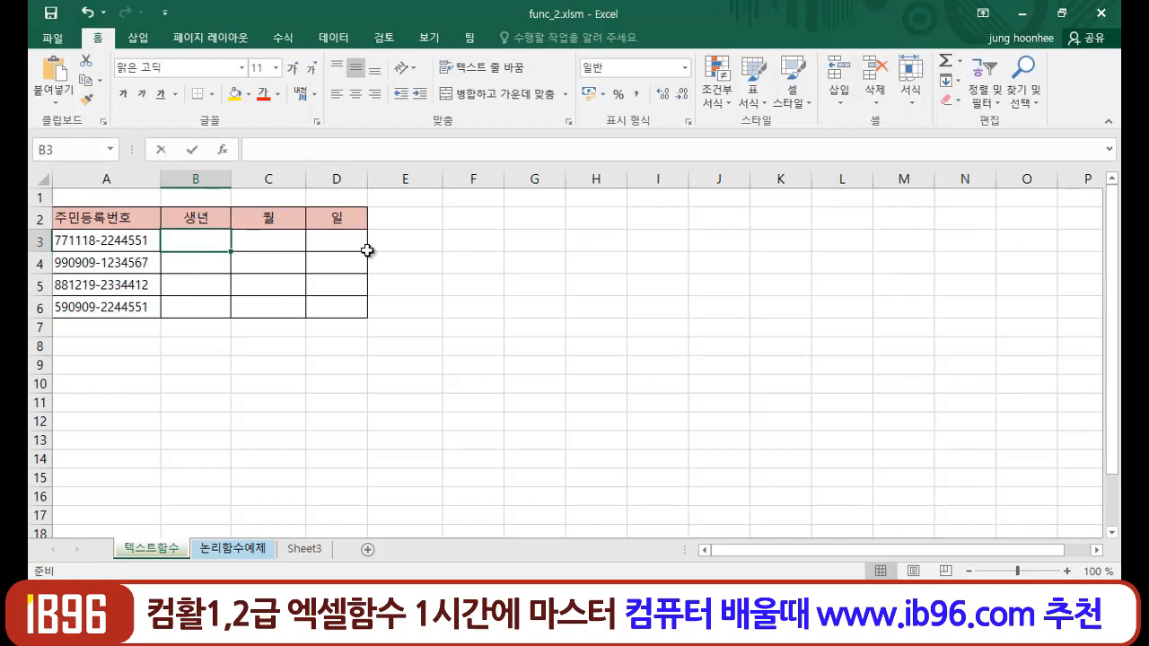
pyautogui.write('=LEFT')
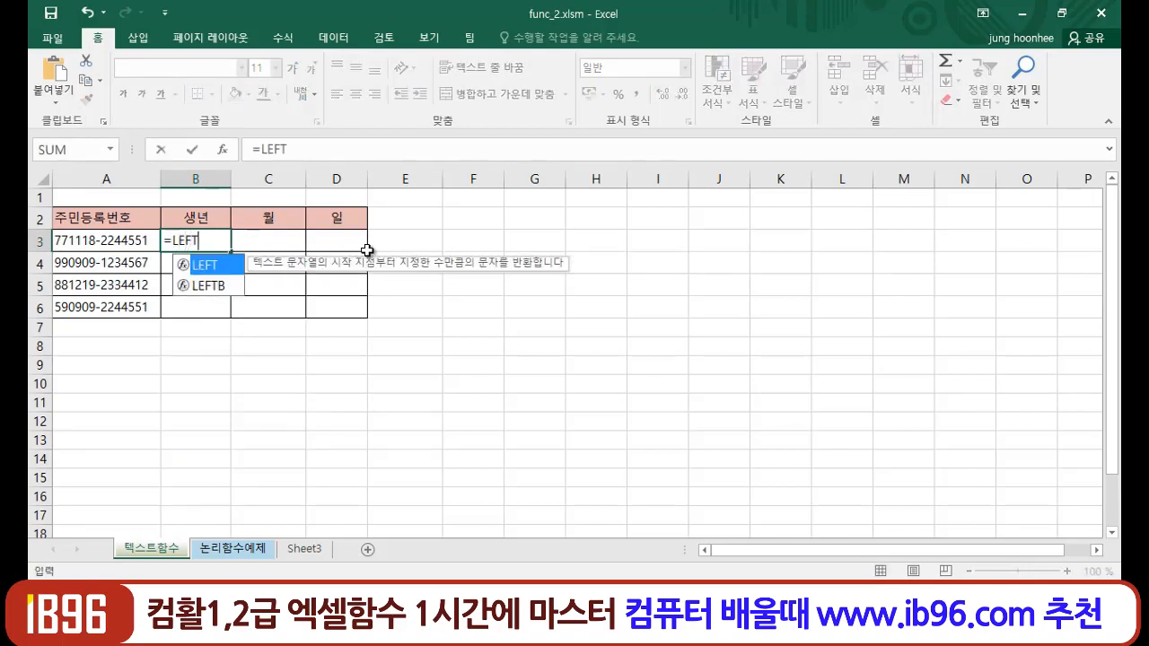
pyautogui.write('(')
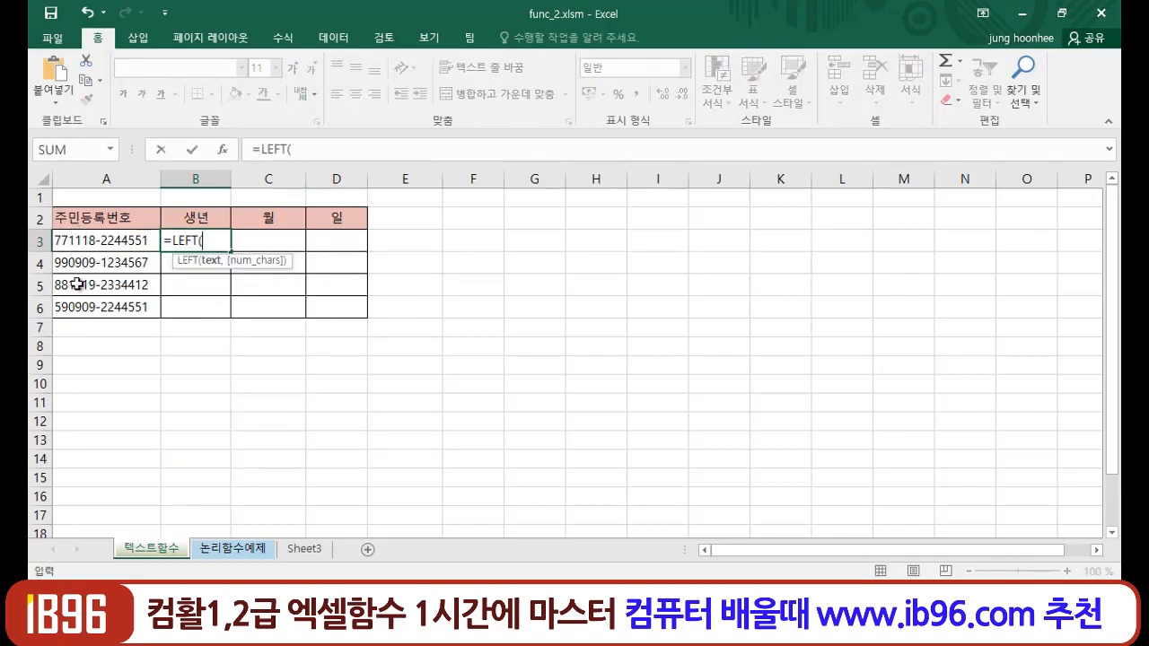
pyautogui.click(65, 241)
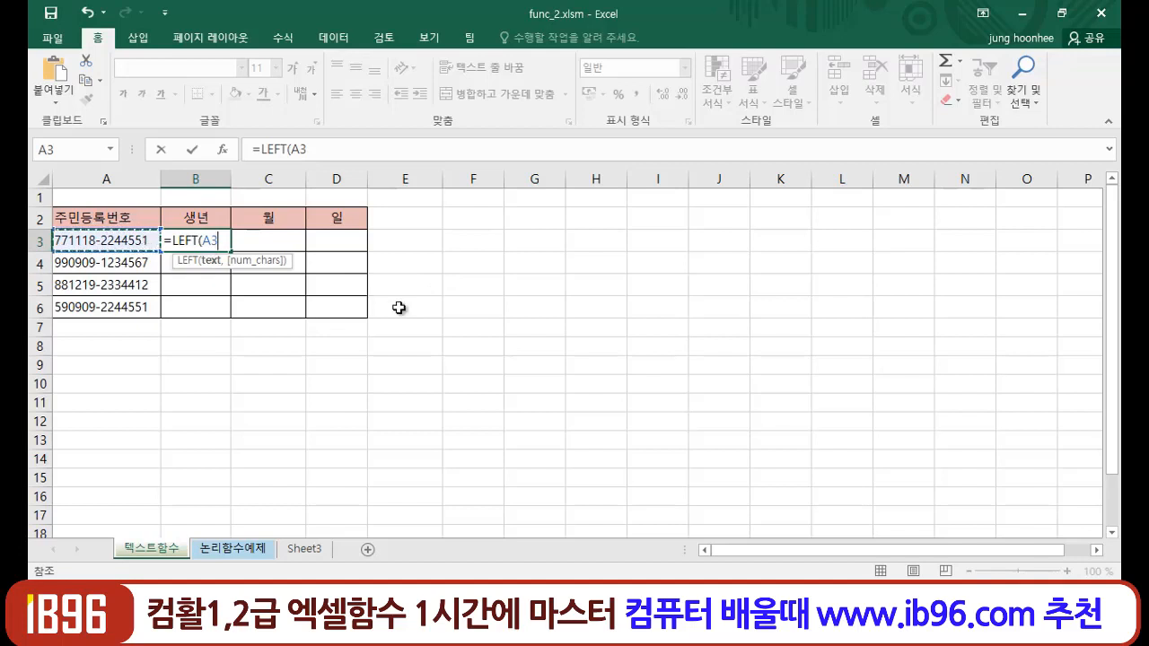
pyautogui.write(',')
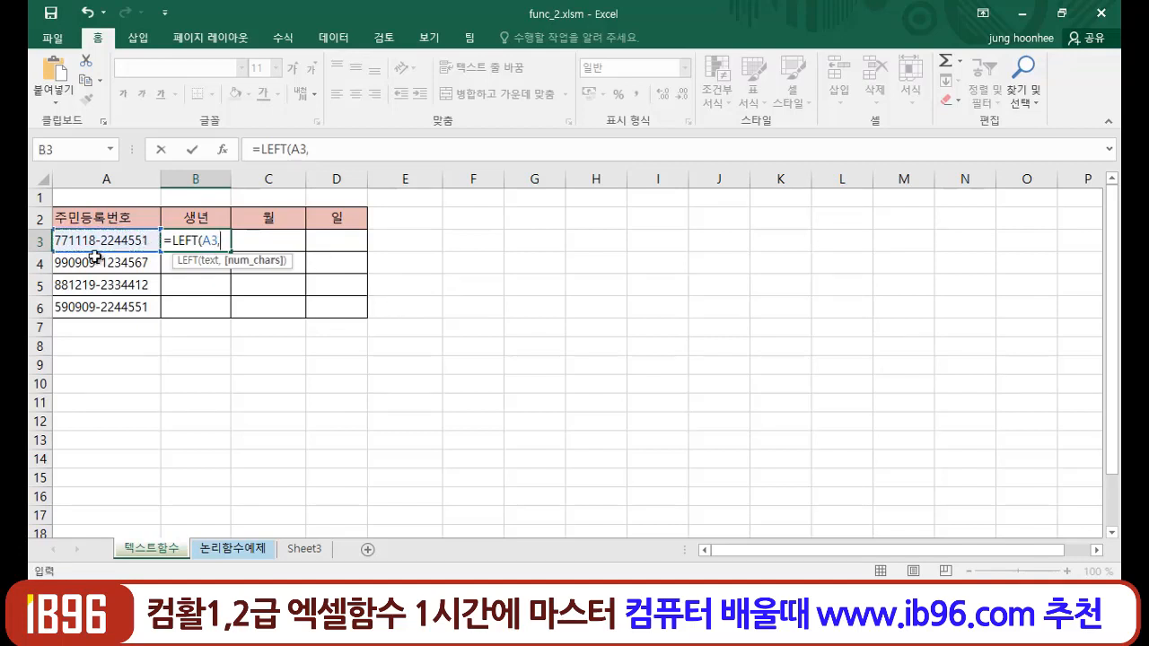
pyautogui.write('2)')
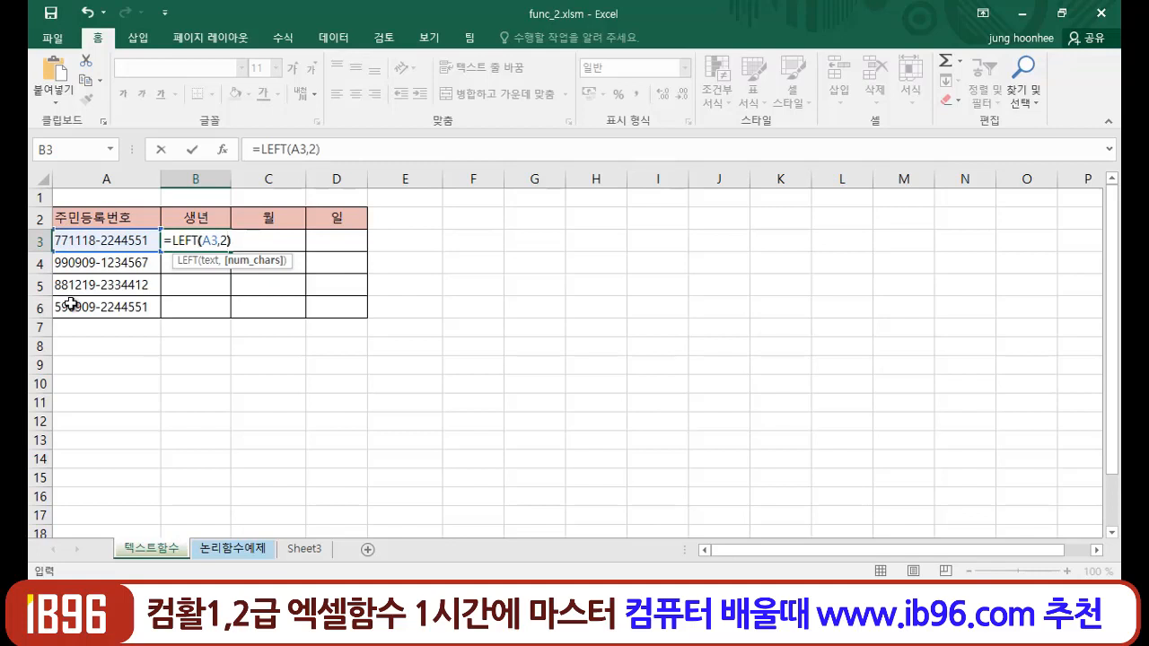
pyautogui.press('Return')
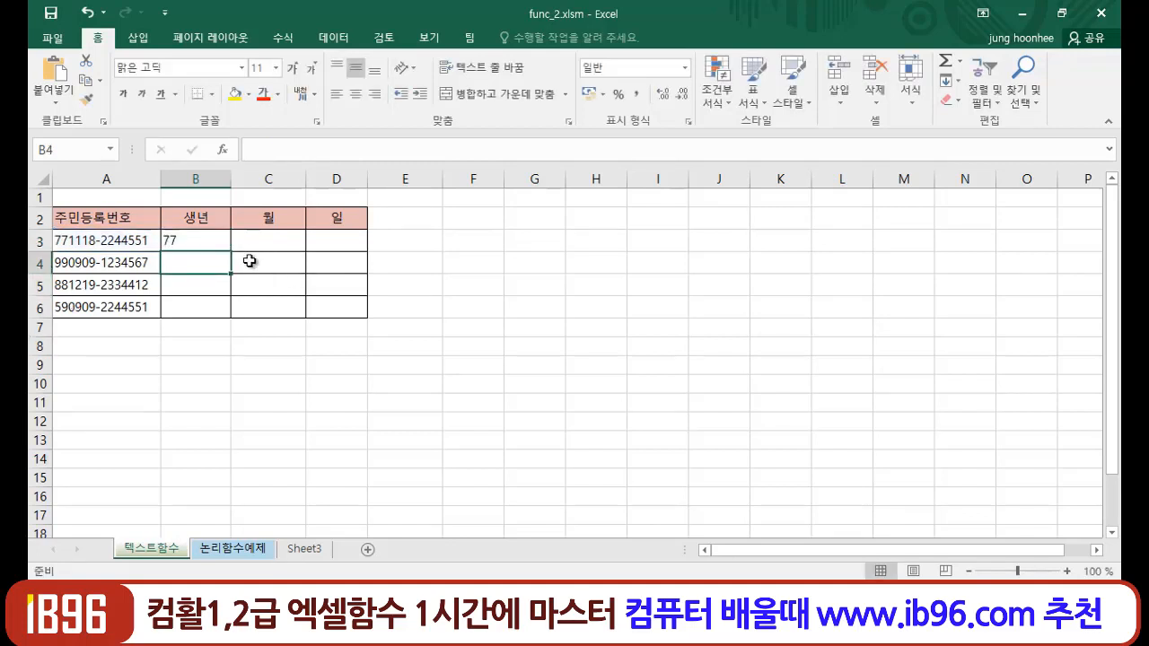
# Fill the LEFT formula from B3 down through B6 in the 생년 column.
pyautogui.click(208, 240)
pyautogui.moveTo(230, 252); pyautogui.dragTo(232, 316)
pyautogui.click(257, 371)
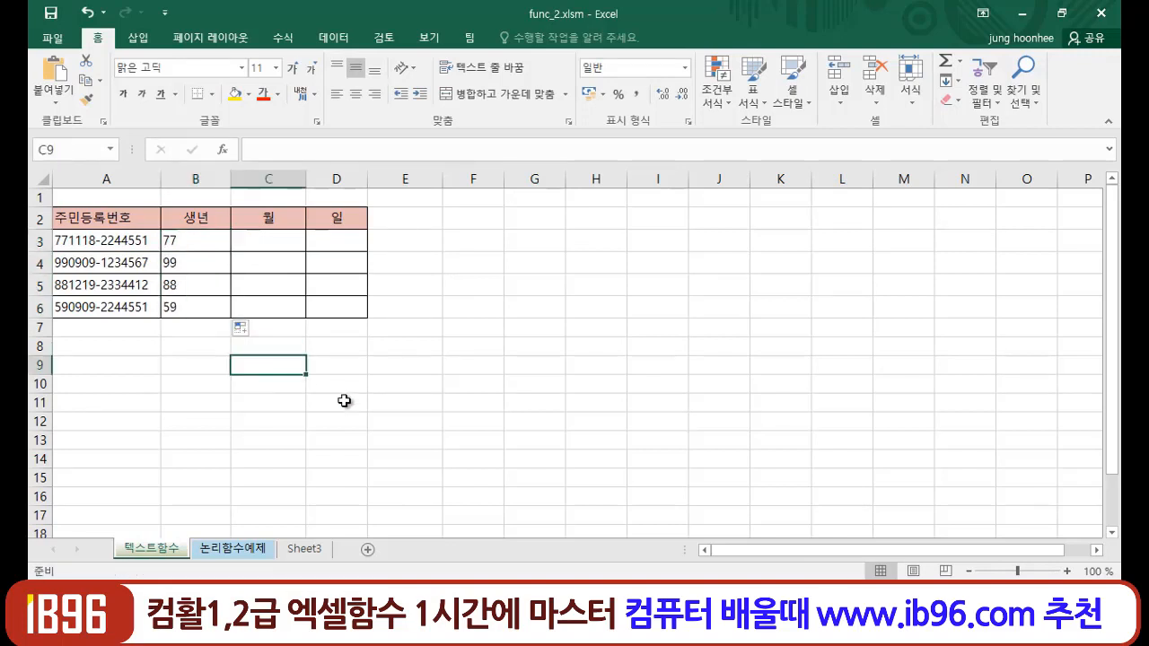
# Enter =MID(A3,3,2) in C3 to extract the birth month from the first 주민등록번호 entry.
pyautogui.click(287, 242)
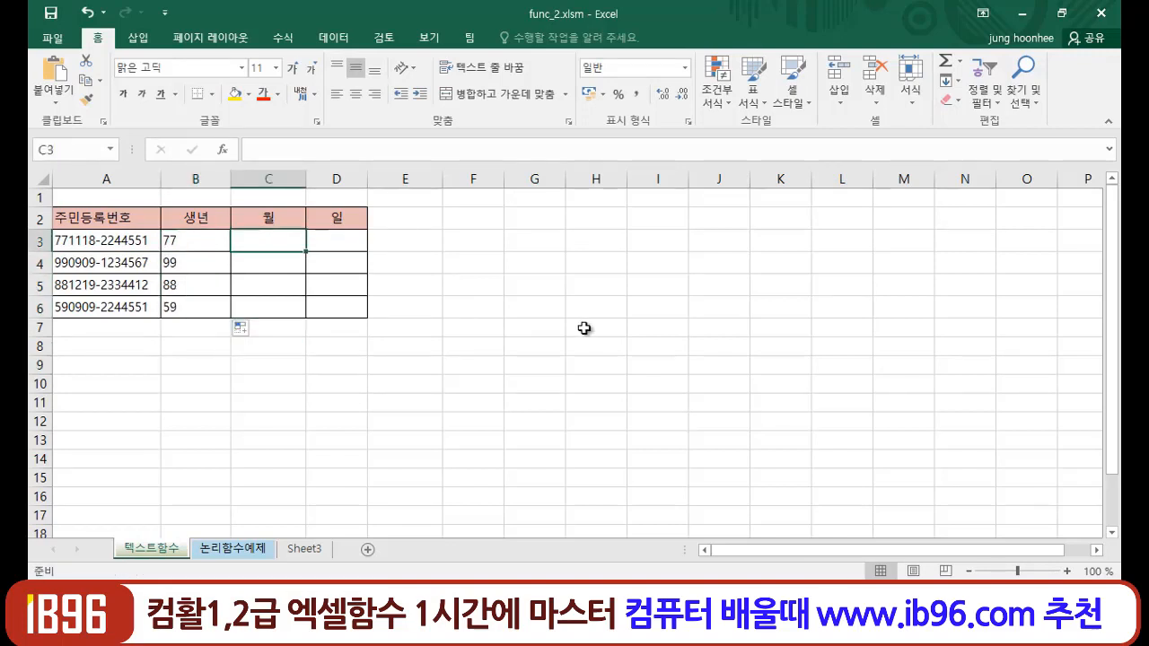
pyautogui.write('=')
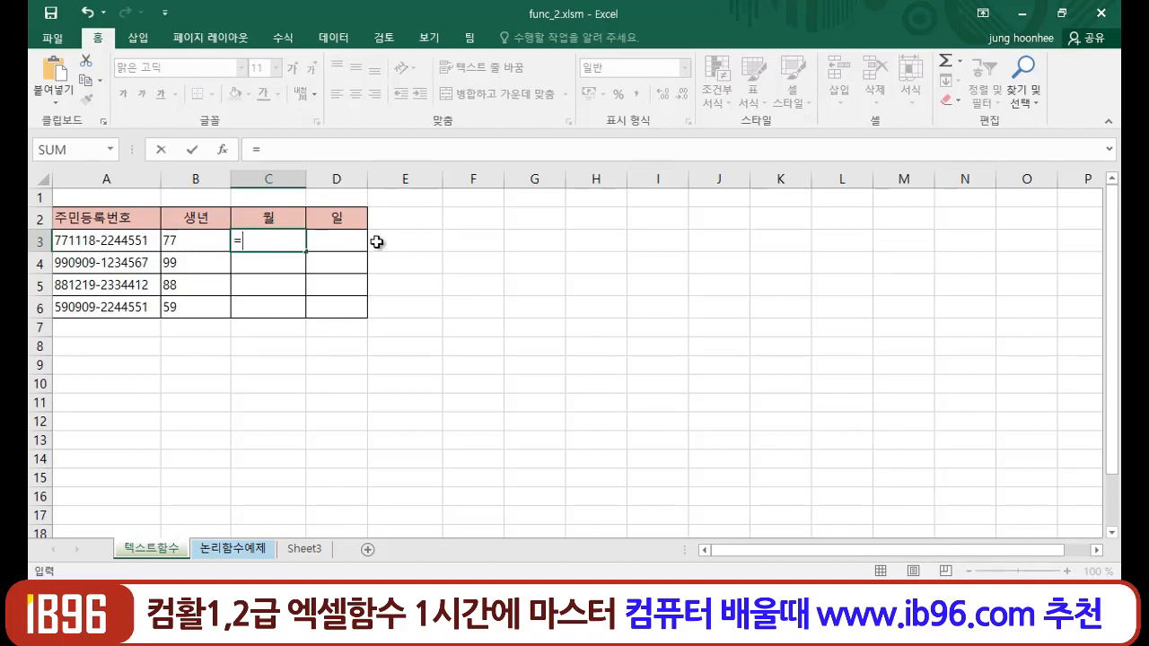
pyautogui.write('MID(')
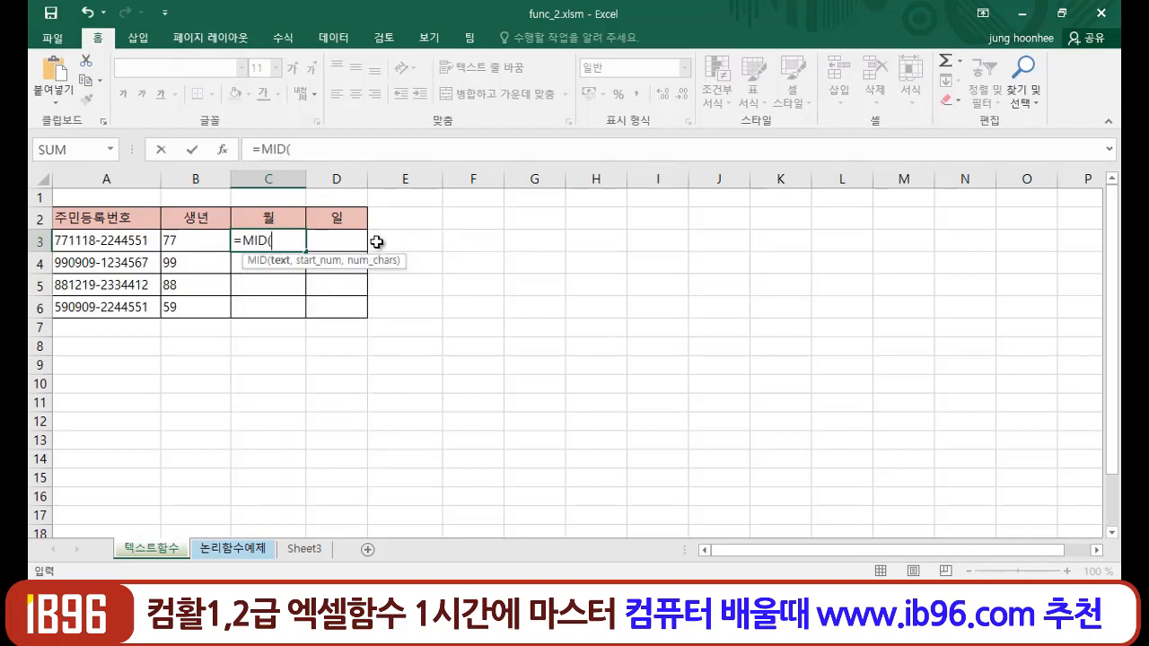
pyautogui.click(105, 243)
pyautogui.write(',')
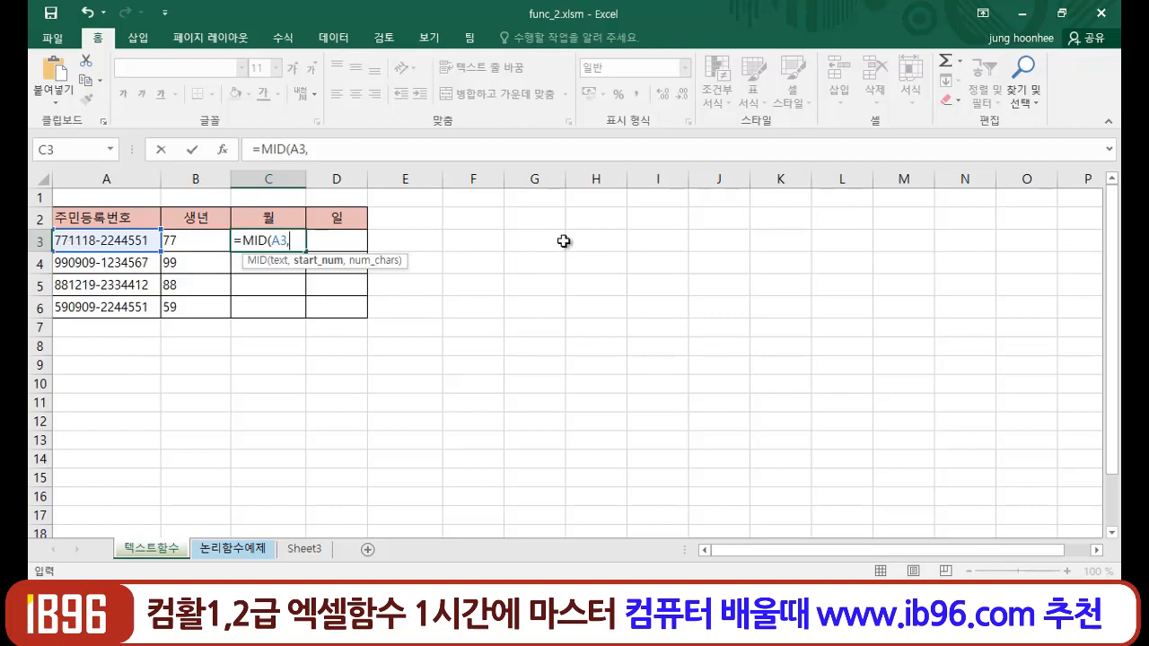
pyautogui.write(',')
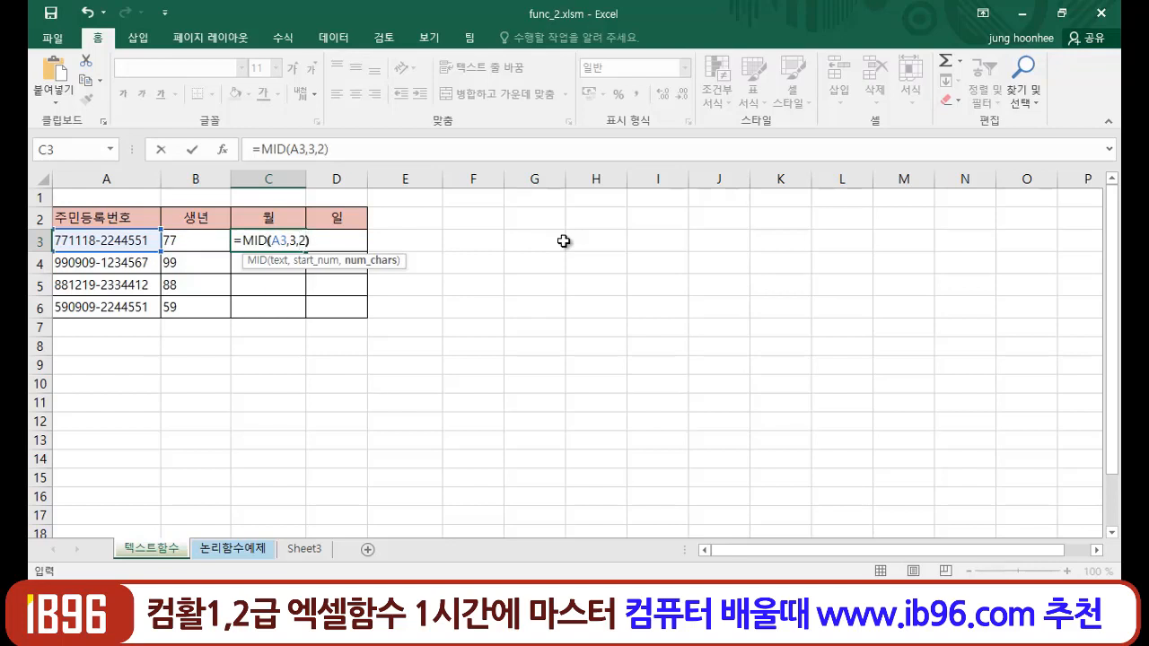
pyautogui.write('2)')
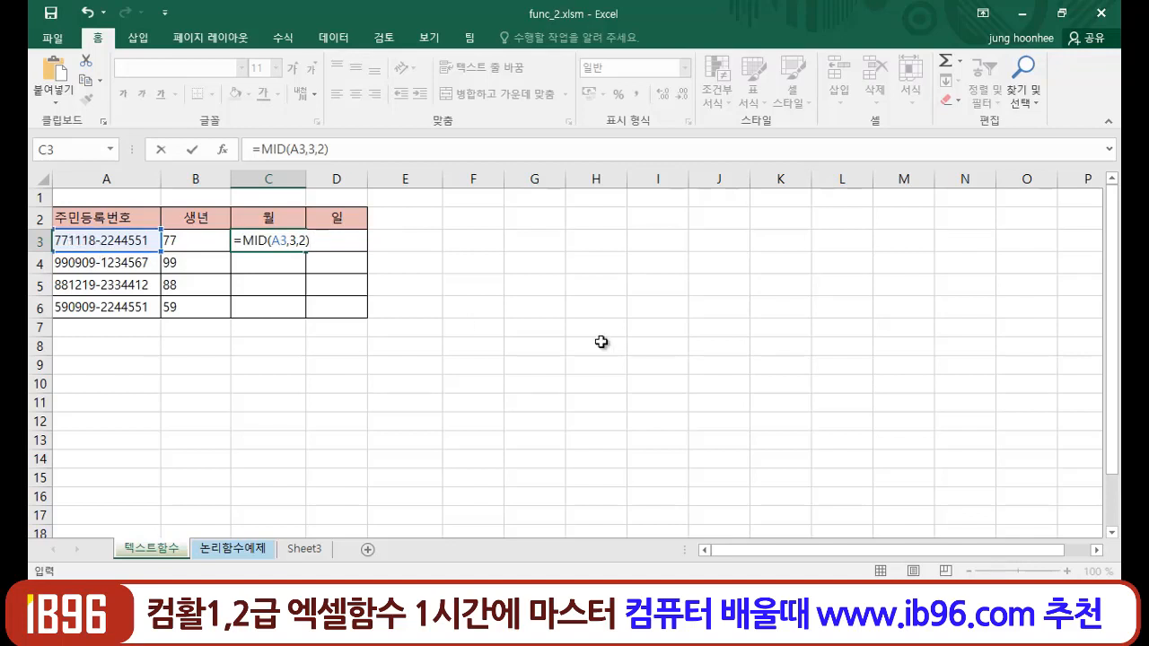
pyautogui.press('Return')
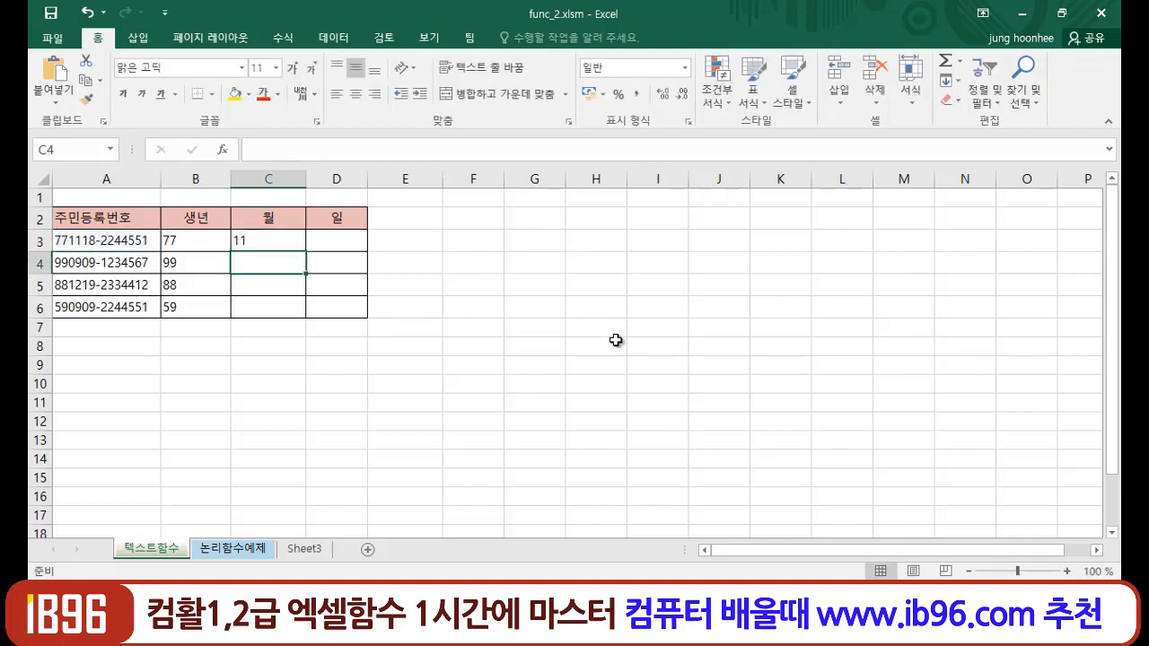
# Fill the MID formula from C3 down through C6 in the 월 column.
pyautogui.click(296, 241)
pyautogui.moveTo(308, 256); pyautogui.dragTo(310, 321)
pyautogui.click(388, 360)
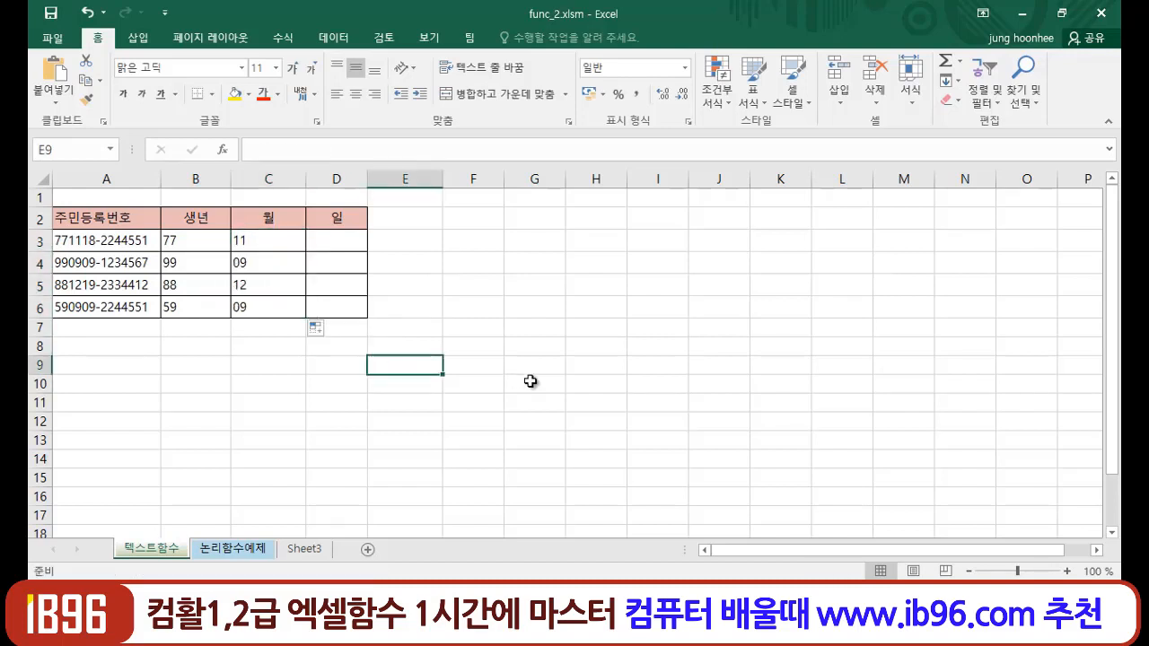
# Enter =MID(A3,5,2) in D3 to extract the birth day from the first 주민등록번호 entry.
pyautogui.click(322, 244)
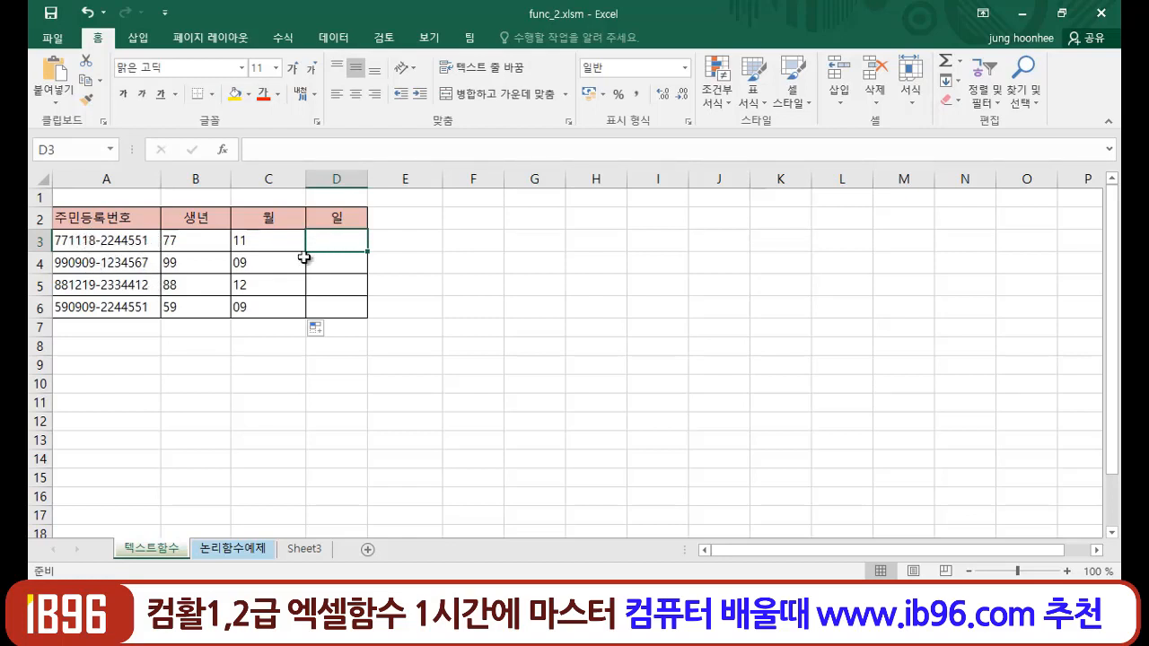
pyautogui.write('=M')
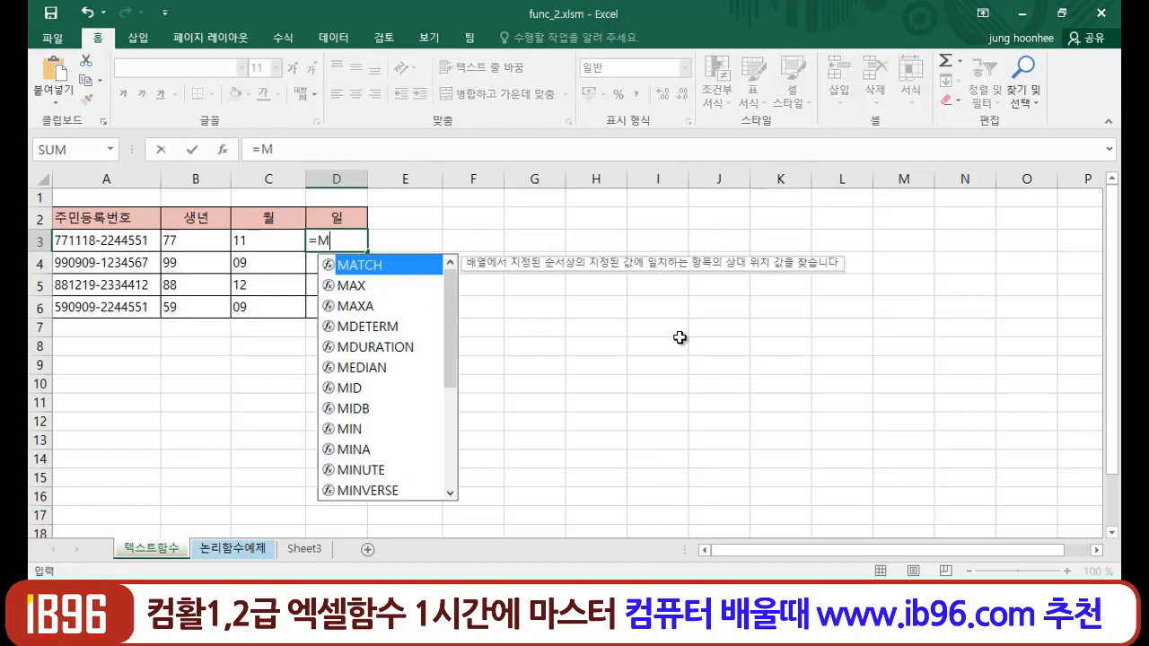
pyautogui.write('ID(')
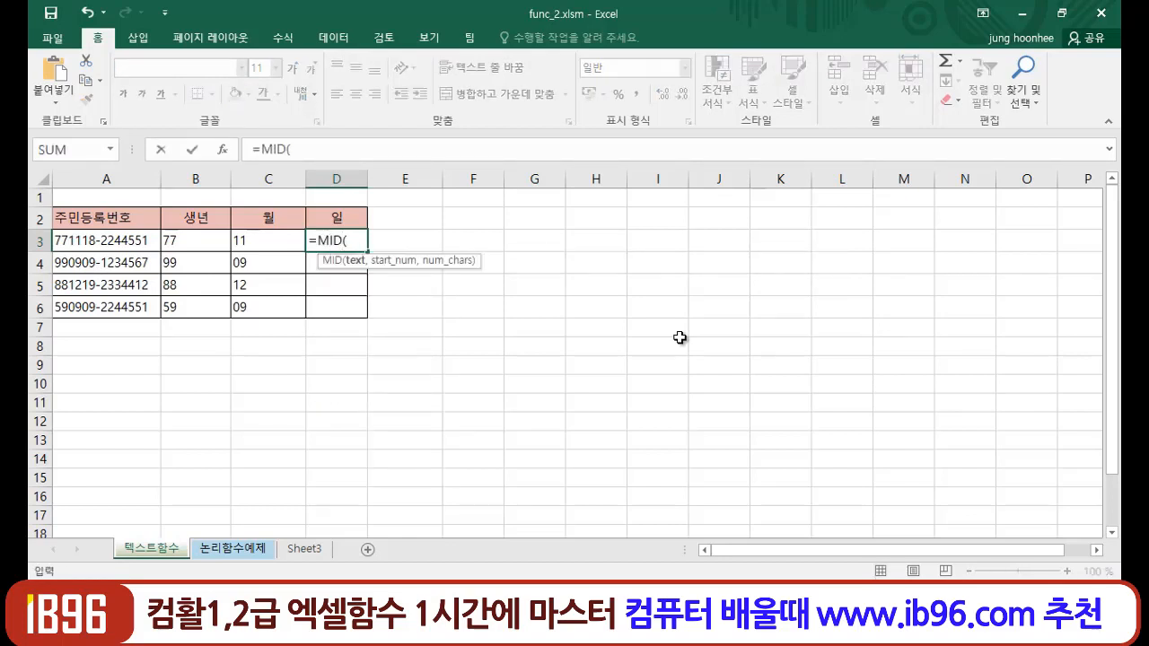
pyautogui.click(97, 240)
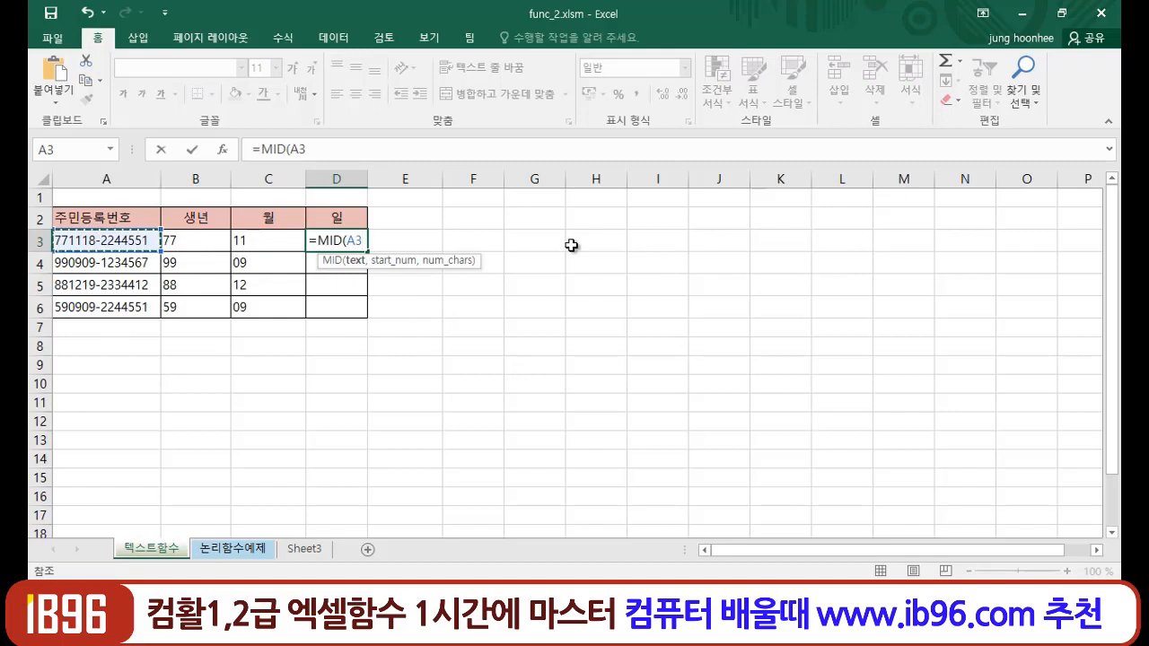
pyautogui.write(',')
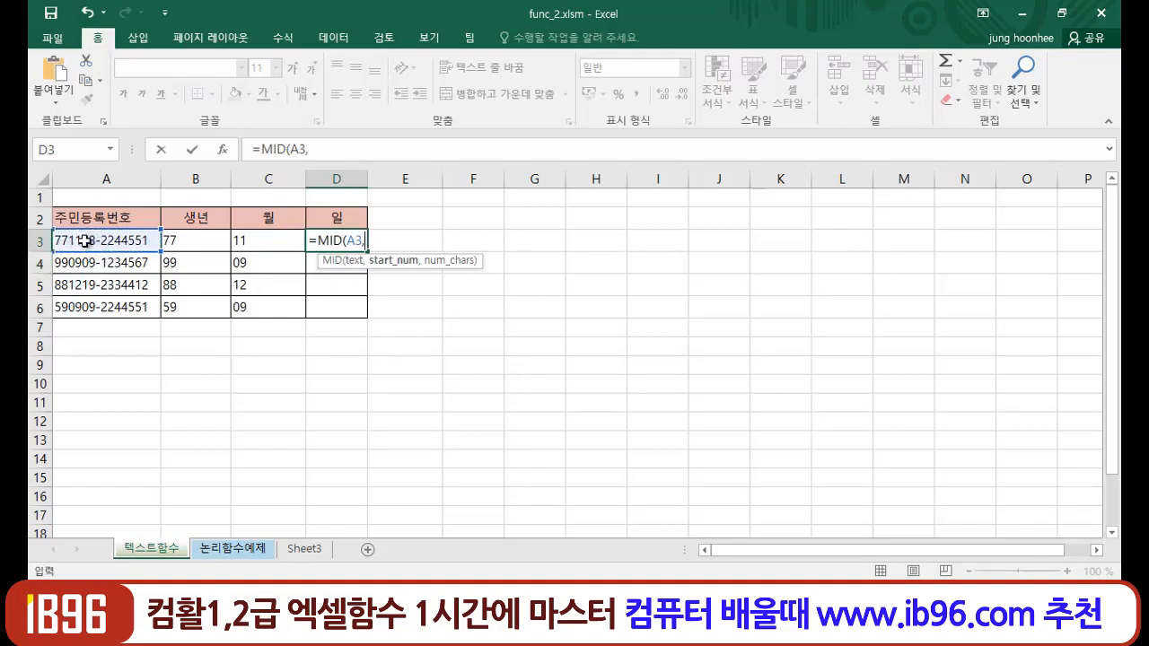
pyautogui.write('5')
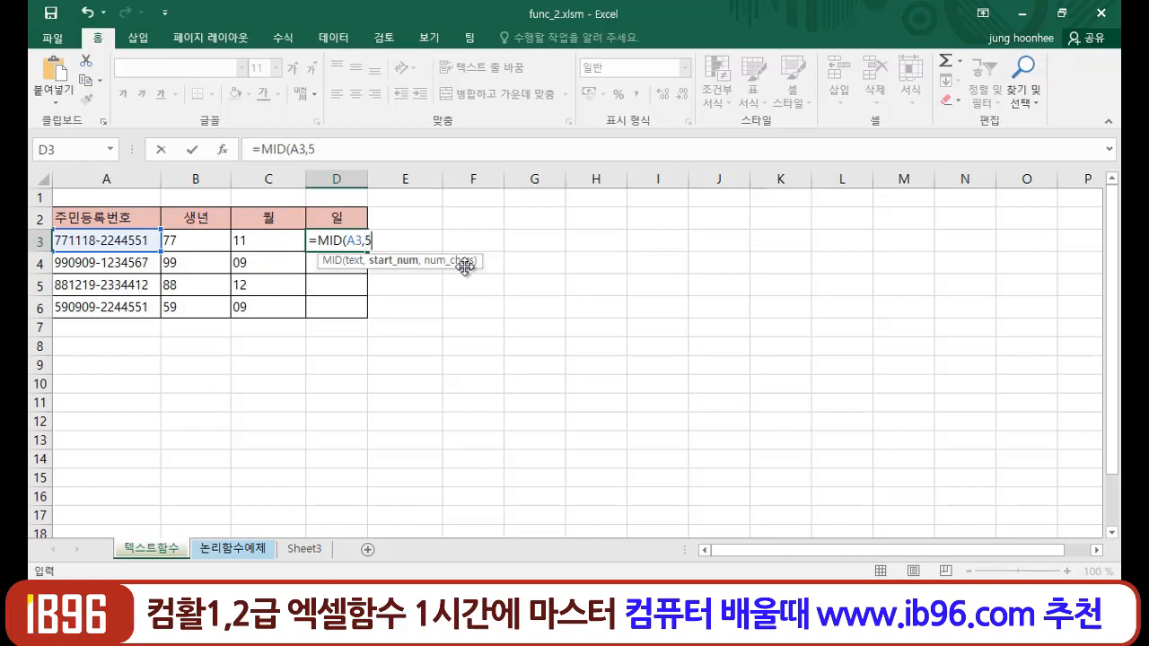
pyautogui.write(',2')
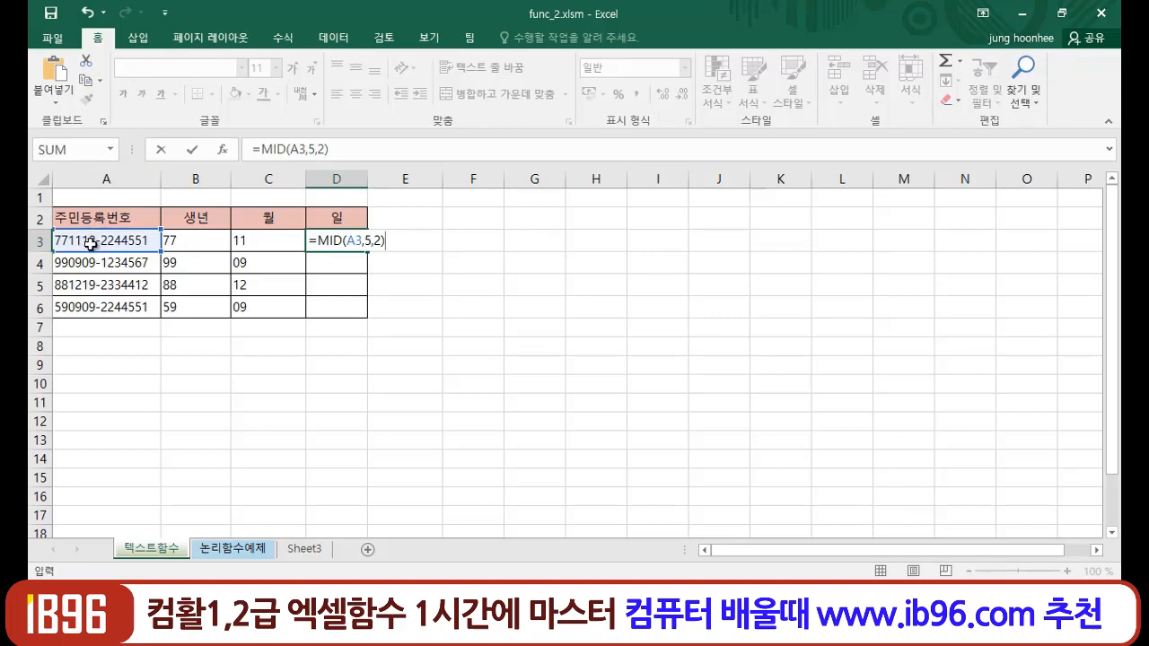
pyautogui.press('Return')
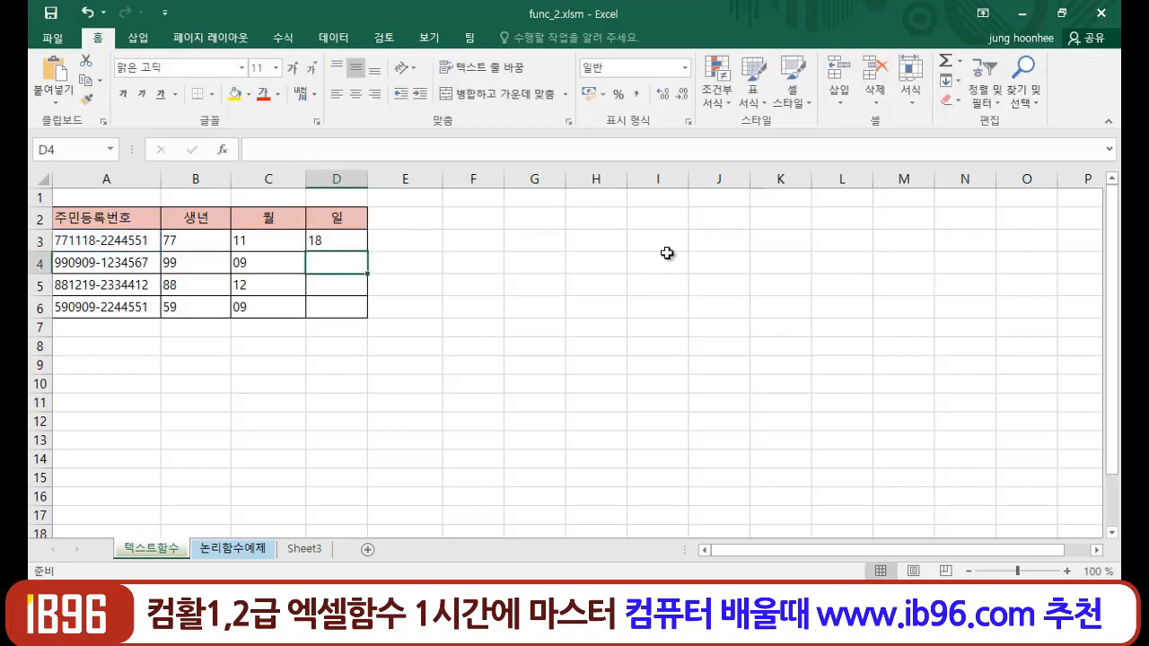
# Fill the MID formula from D3 down through D6 in the 일 column.
pyautogui.click(363, 242)
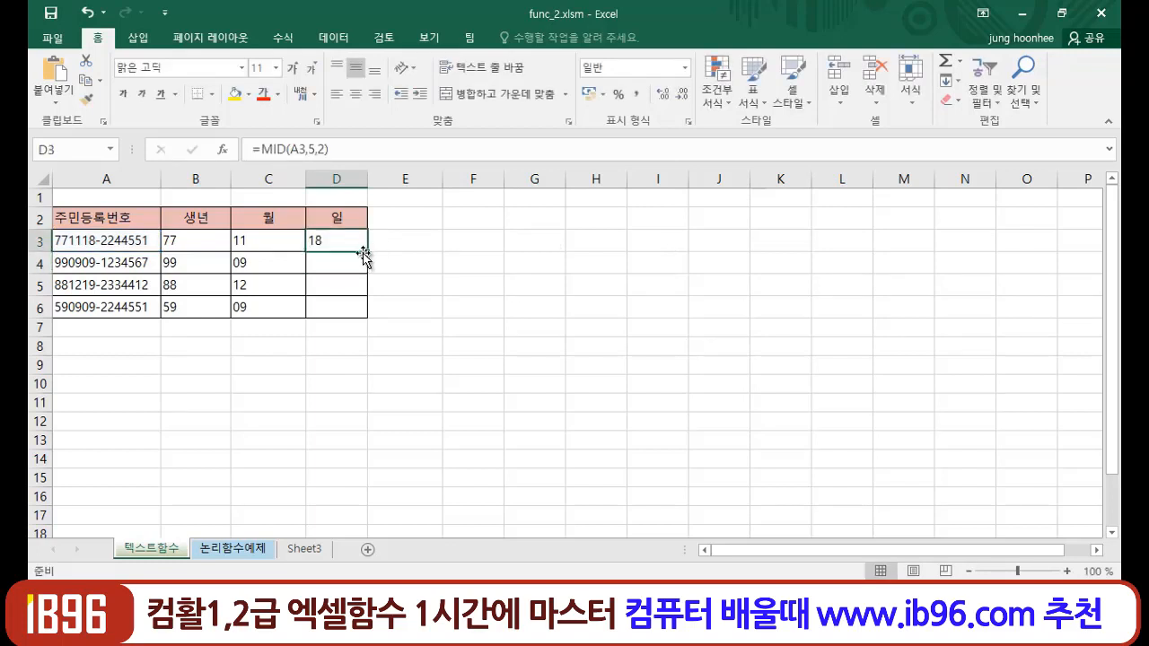
pyautogui.moveTo(368, 252); pyautogui.dragTo(372, 320)
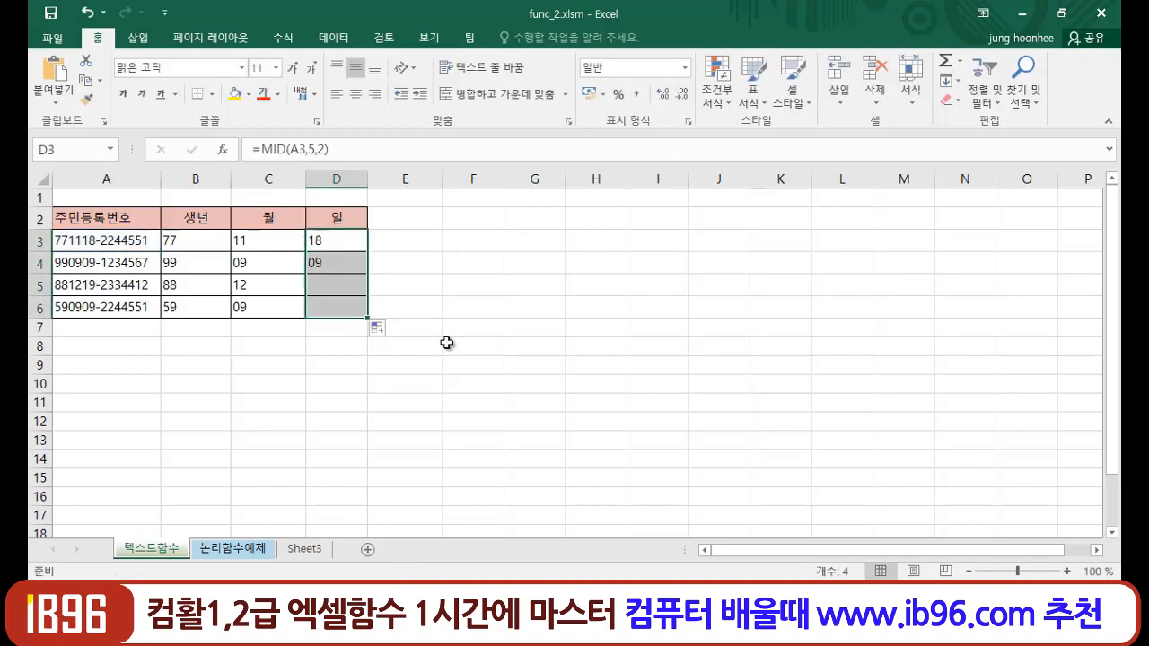
pyautogui.click(564, 352)
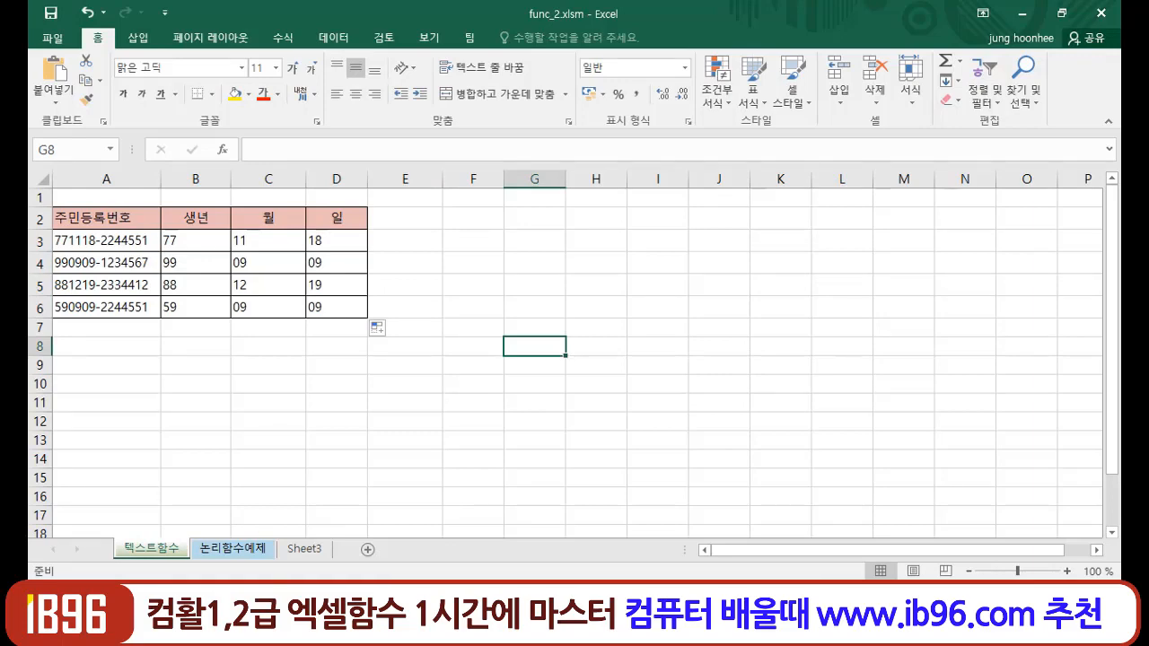
# Switch to the 텍스트함수 slide in the slide show, and from there to the 통합 문서1 workbook in Excel.
pyautogui.moveTo(299, 633)
pyautogui.click(333, 521)
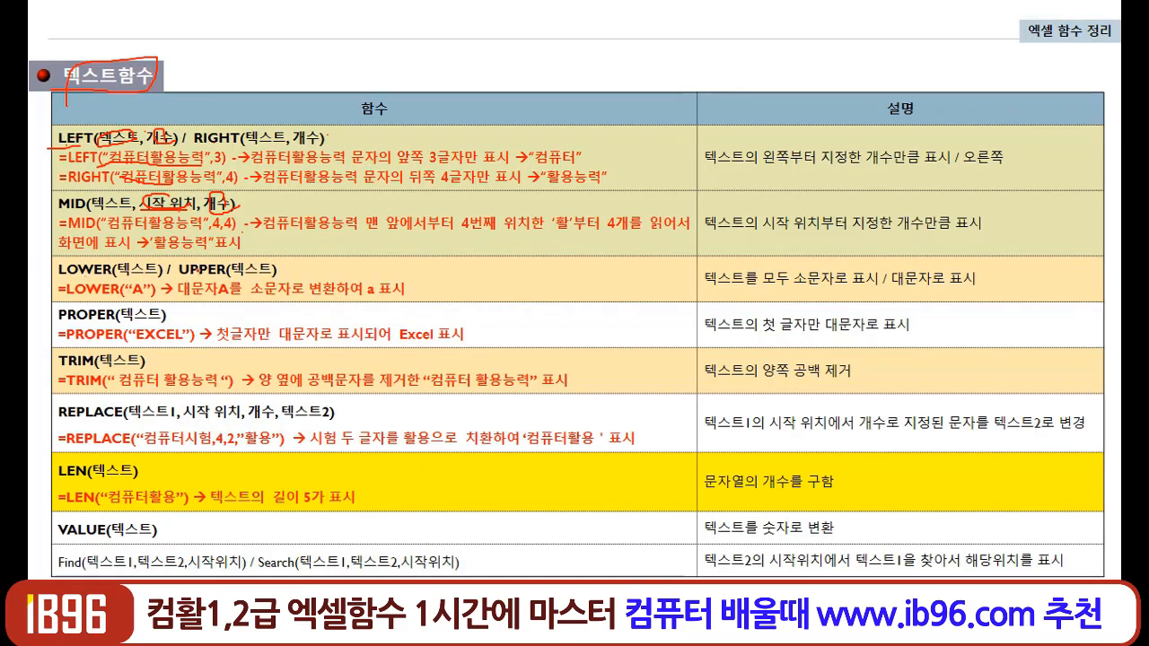
pyautogui.rightClick(504, 300)
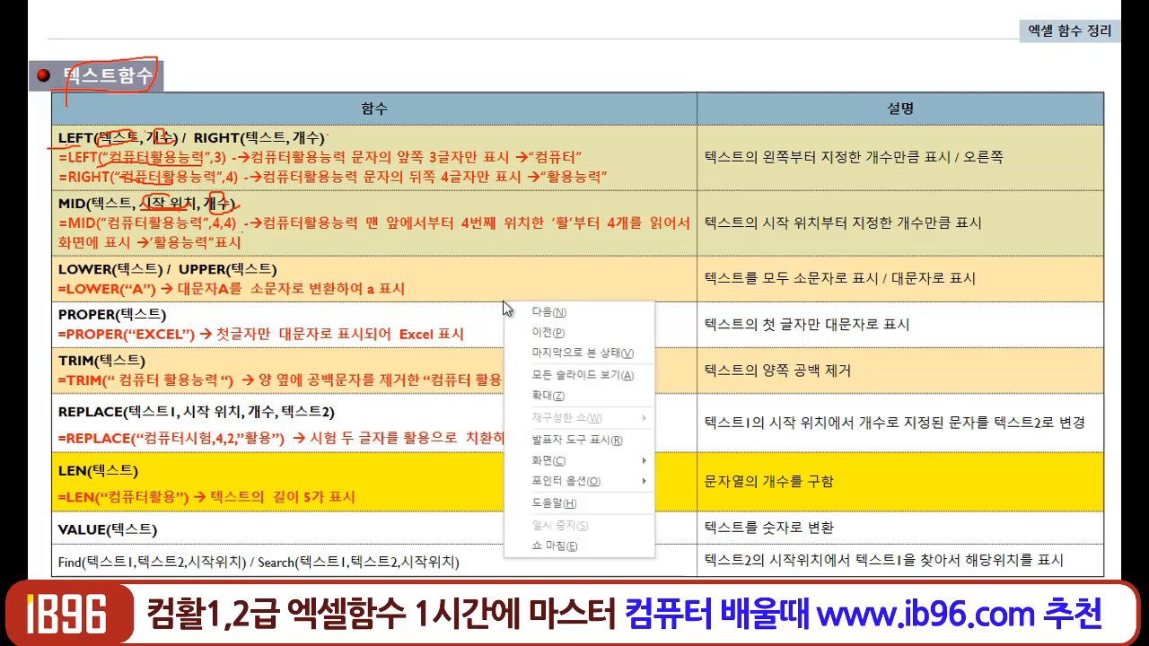
pyautogui.moveTo(593, 461)
pyautogui.click(733, 529)
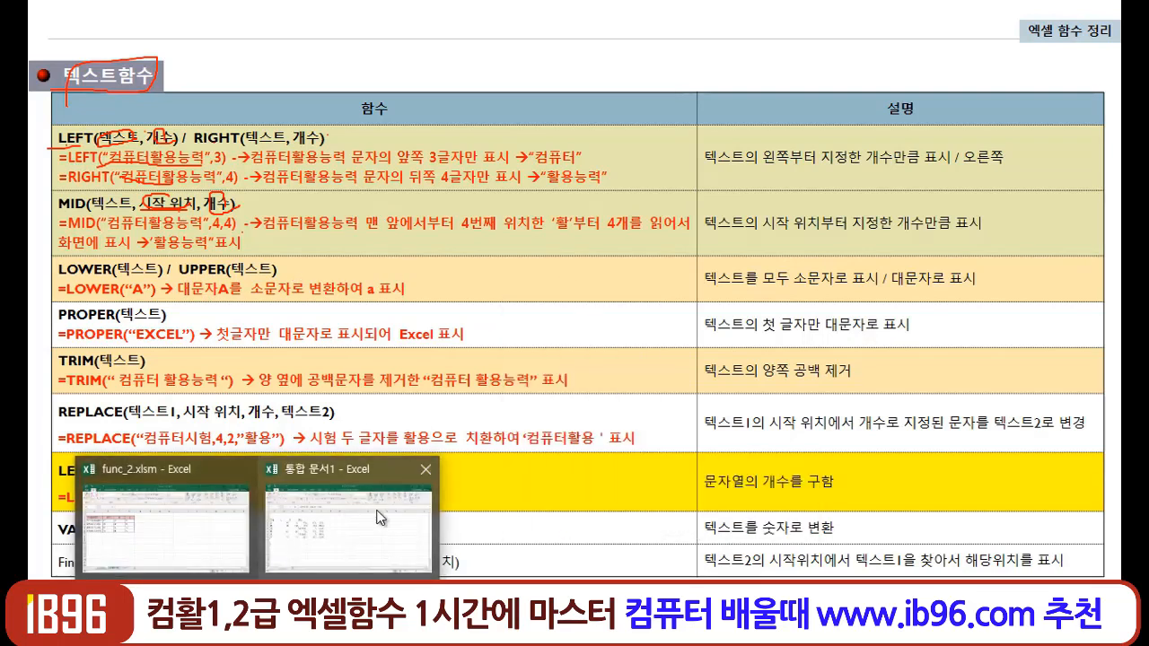
pyautogui.click(381, 502)
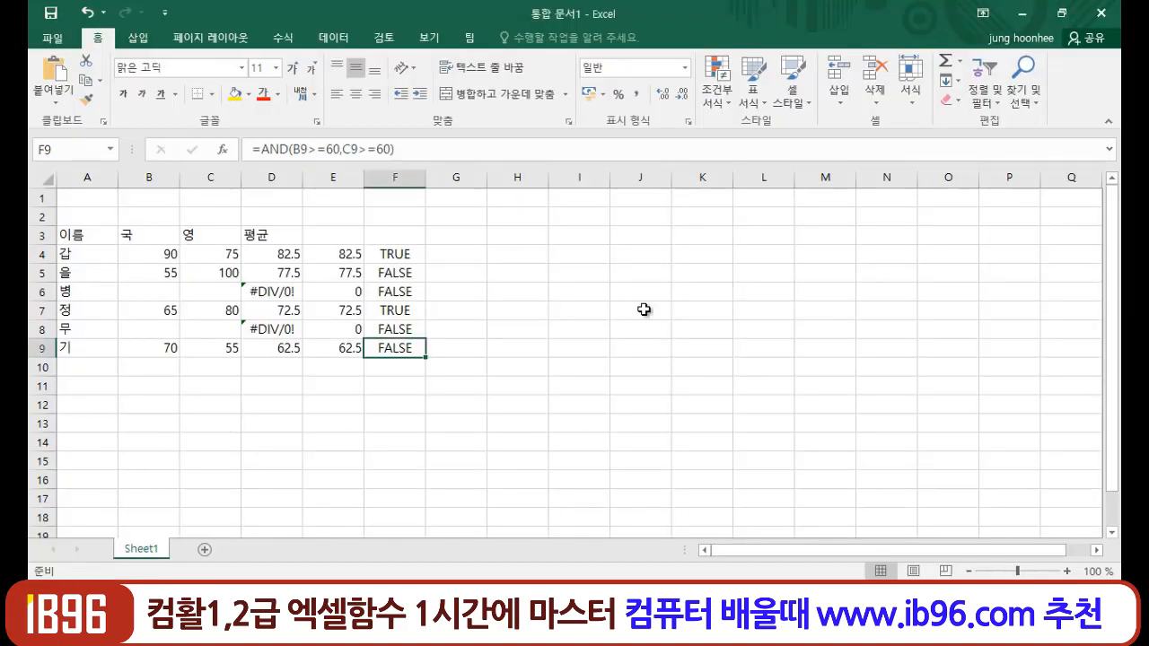
# Enter the sample words PLAY in J4 and LIST in J5.
pyautogui.click(628, 258)
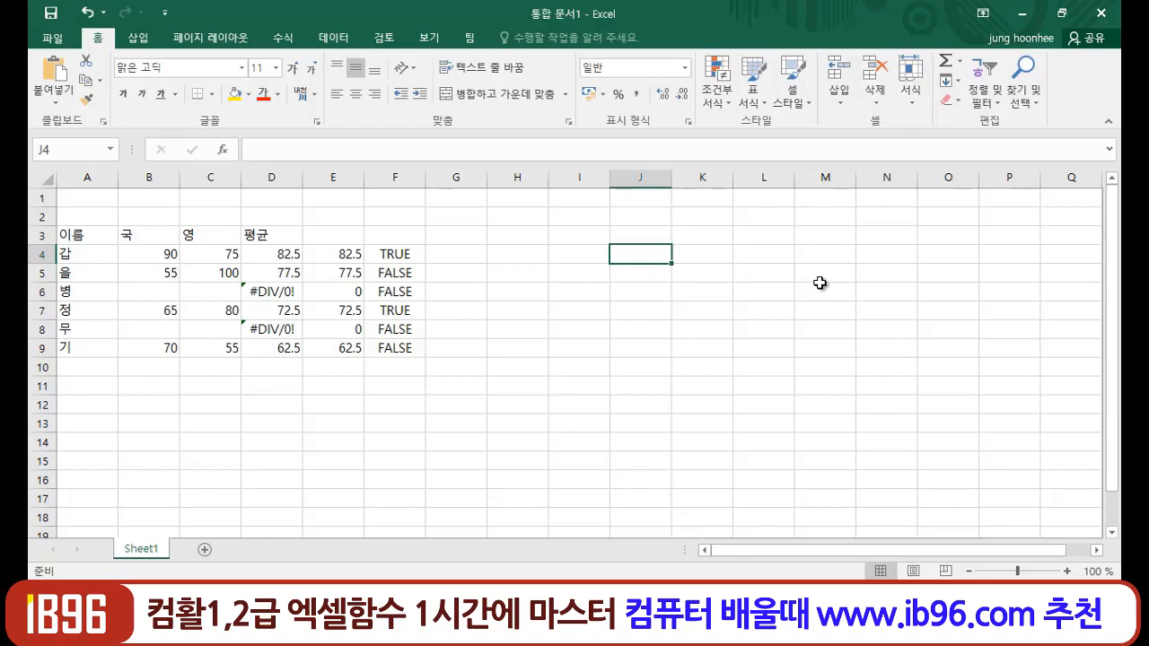
pyautogui.write('PLAY')
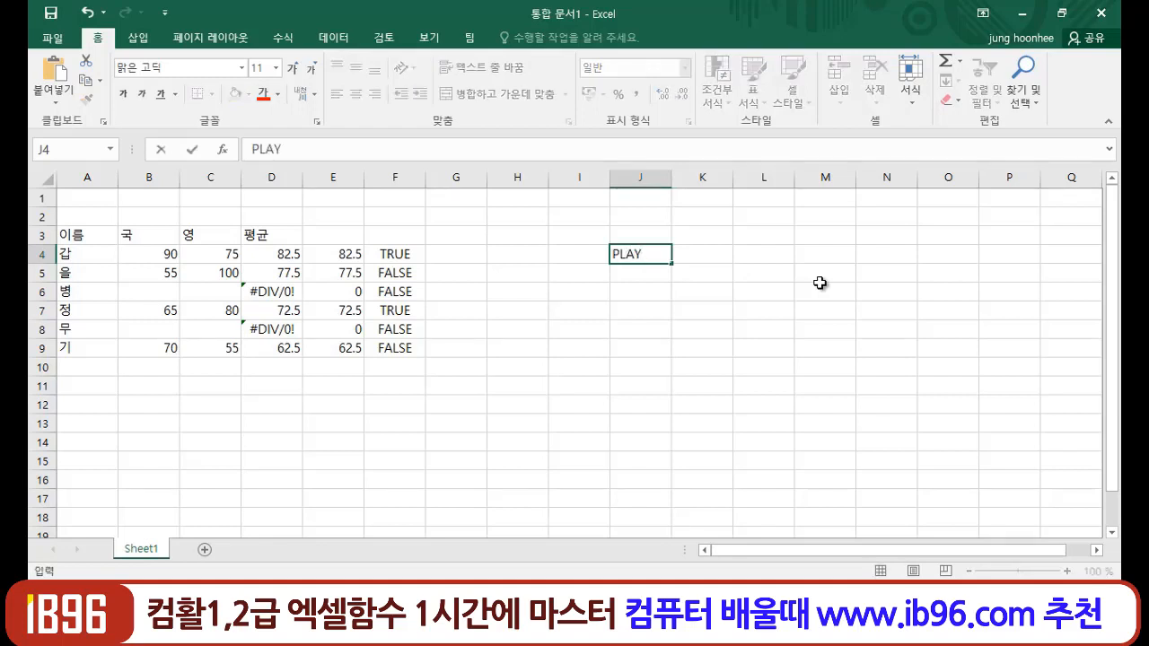
pyautogui.press('Return')
pyautogui.write('LIST')
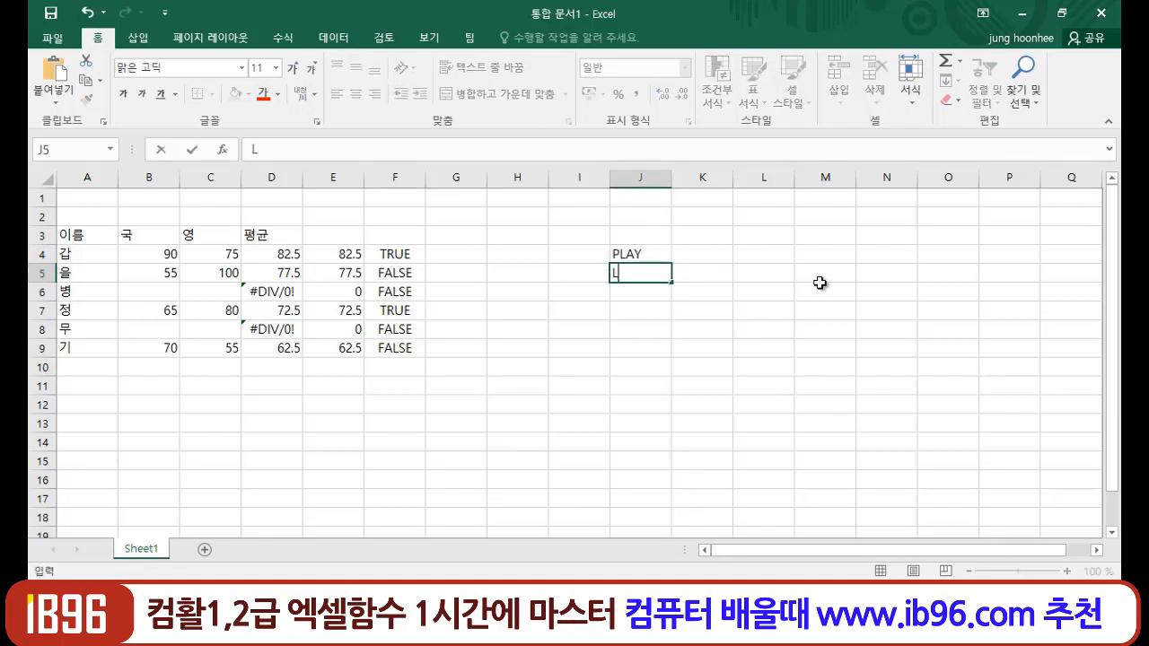
pyautogui.press('Return')
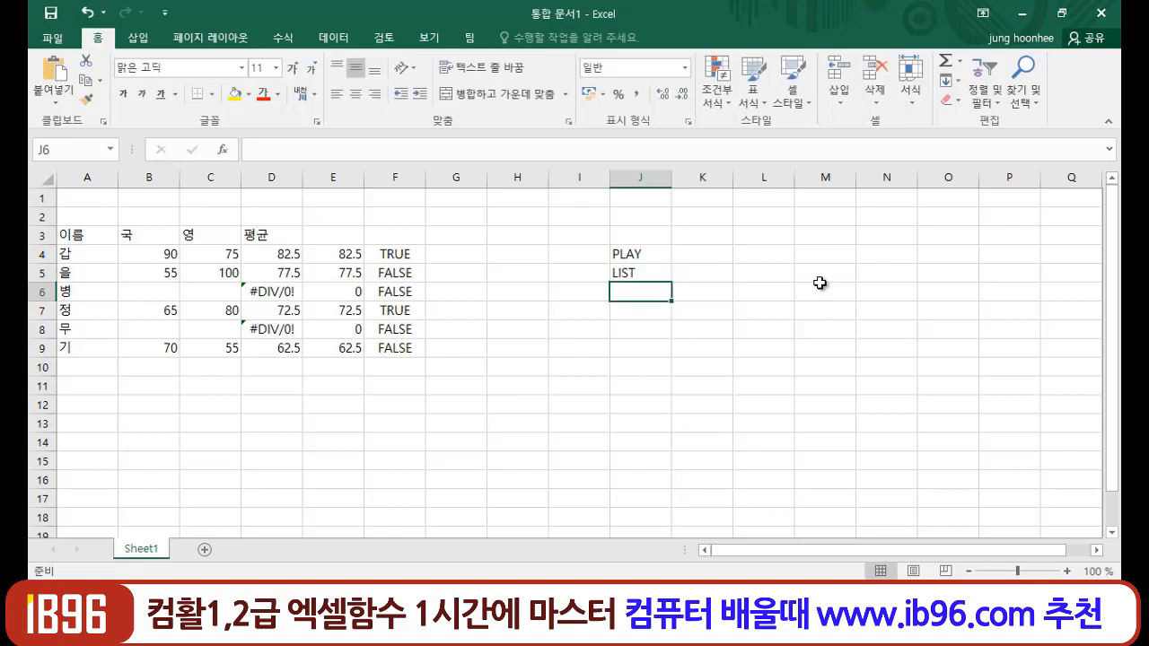
# Enter =LOWER(J4) in K4 to convert the first sample word to lowercase.
pyautogui.click(713, 256)
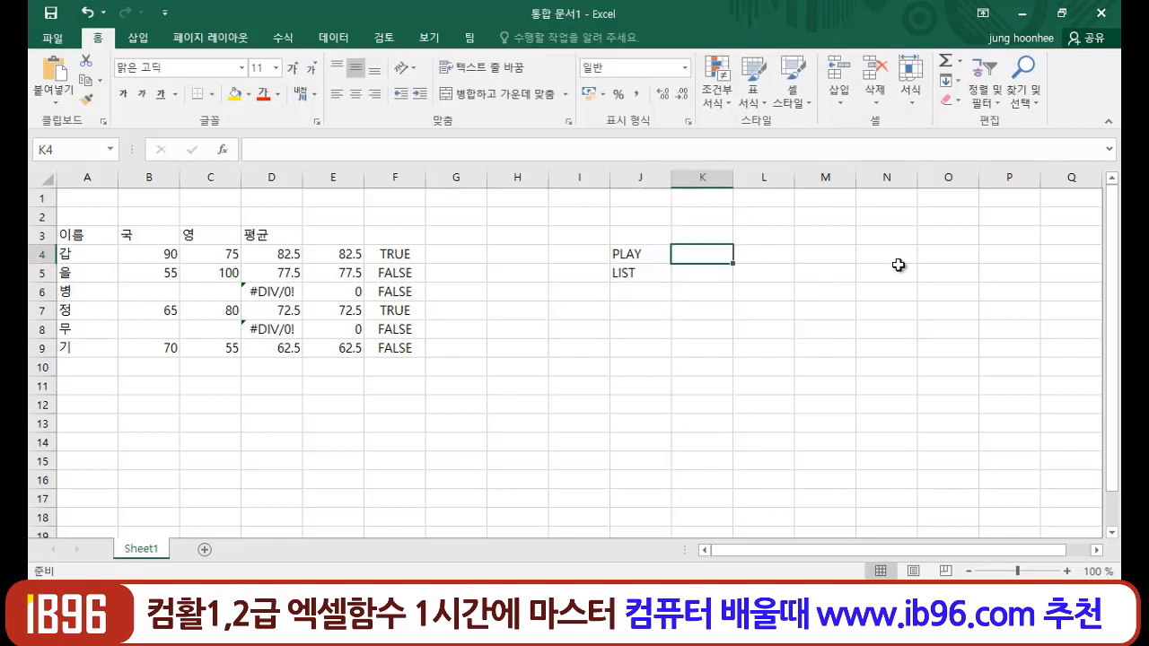
pyautogui.write('=')
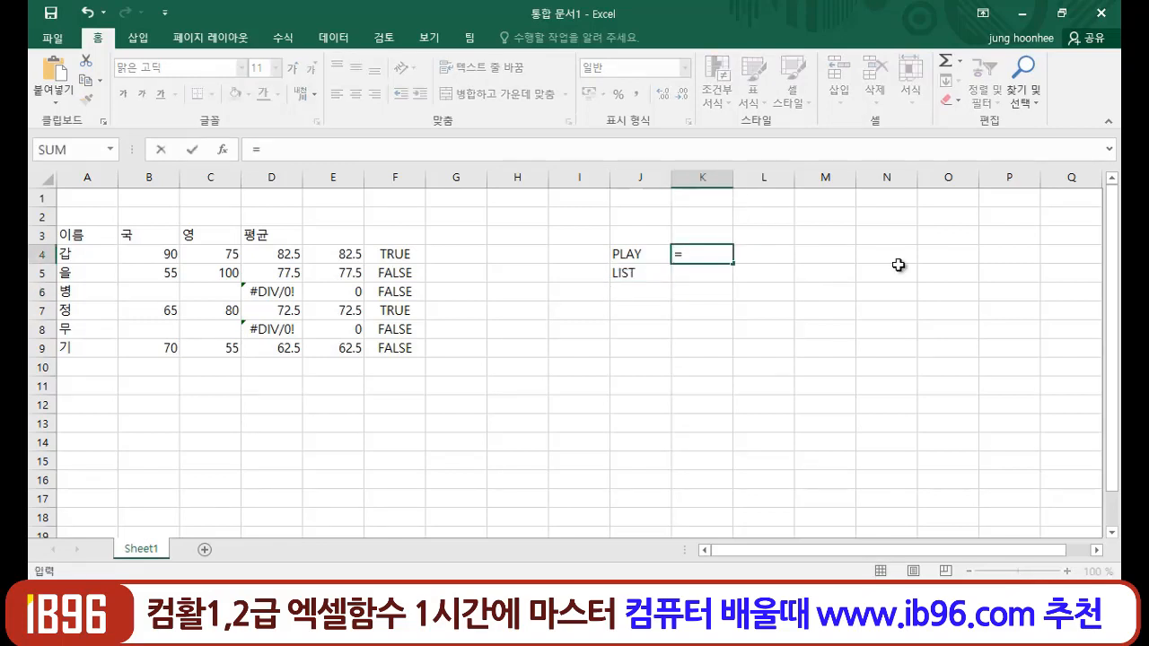
pyautogui.write('UPP')
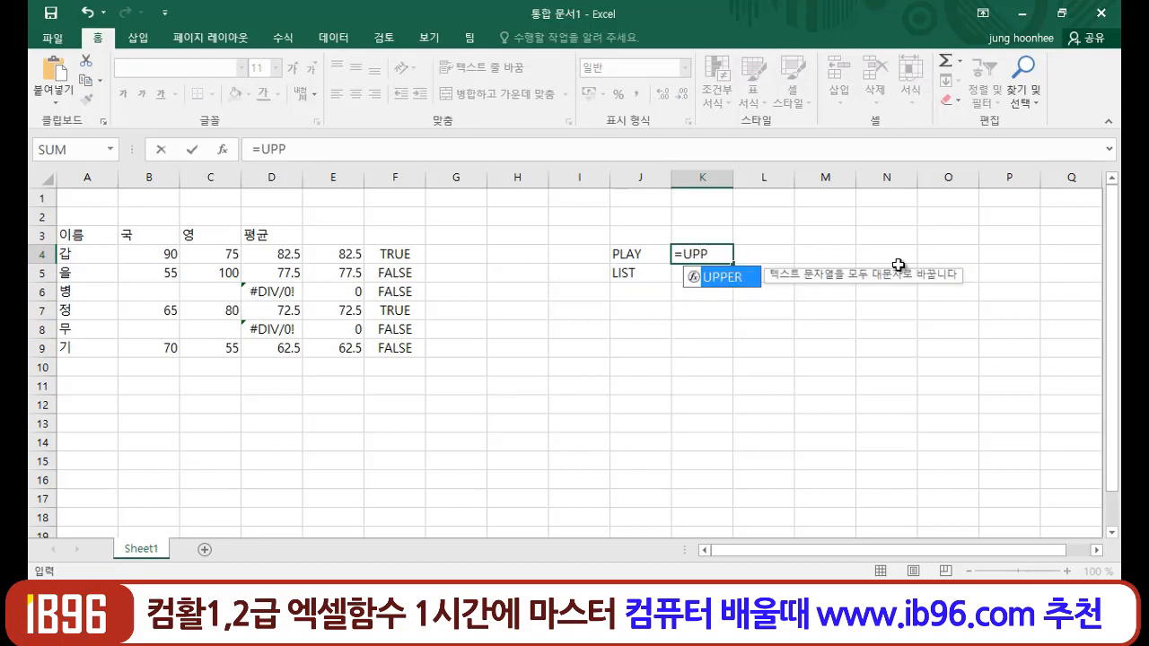
pyautogui.press('BackSpace')
pyautogui.press('BackSpace')
pyautogui.press('BackSpace')
pyautogui.write('LO')
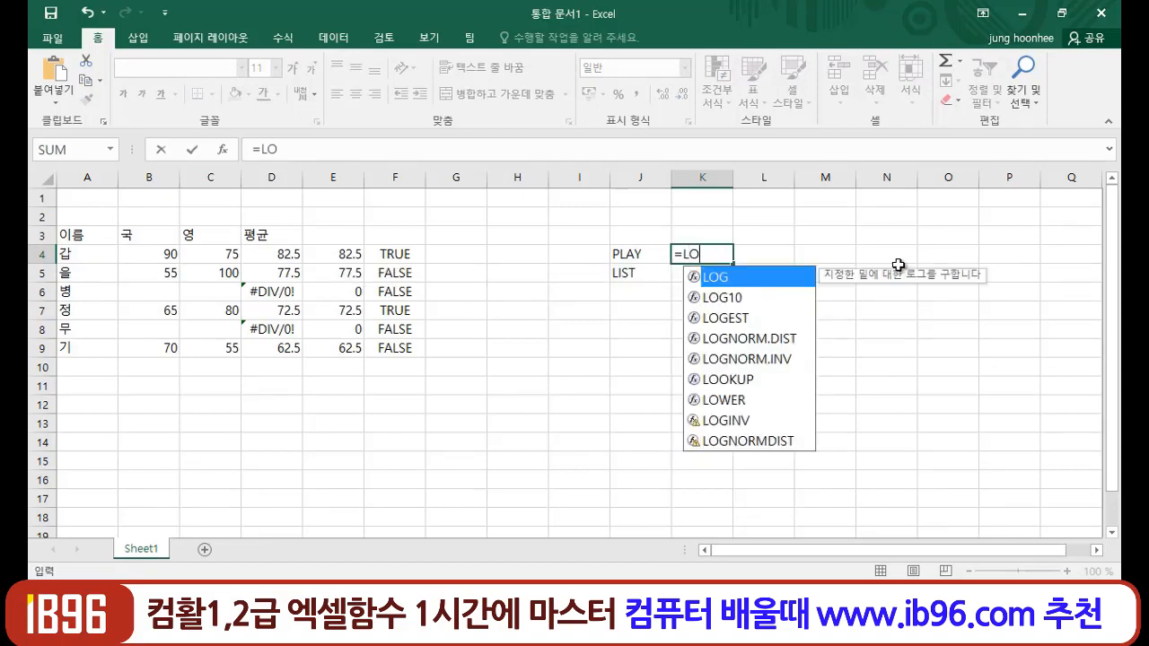
pyautogui.write('WER(')
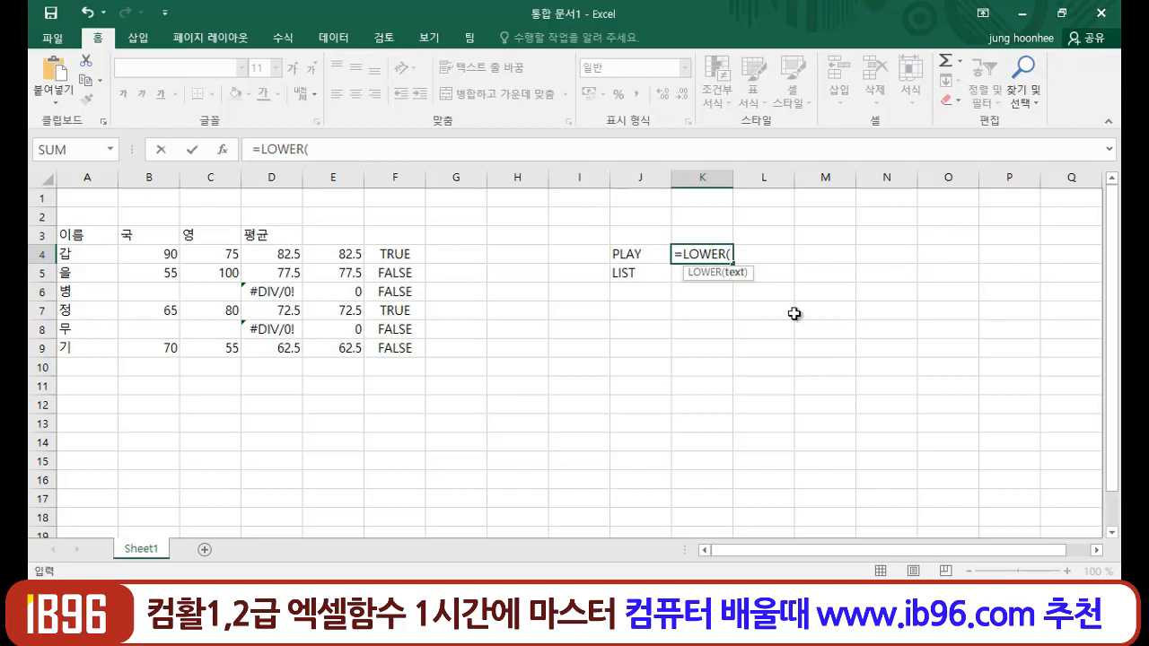
pyautogui.click(652, 256)
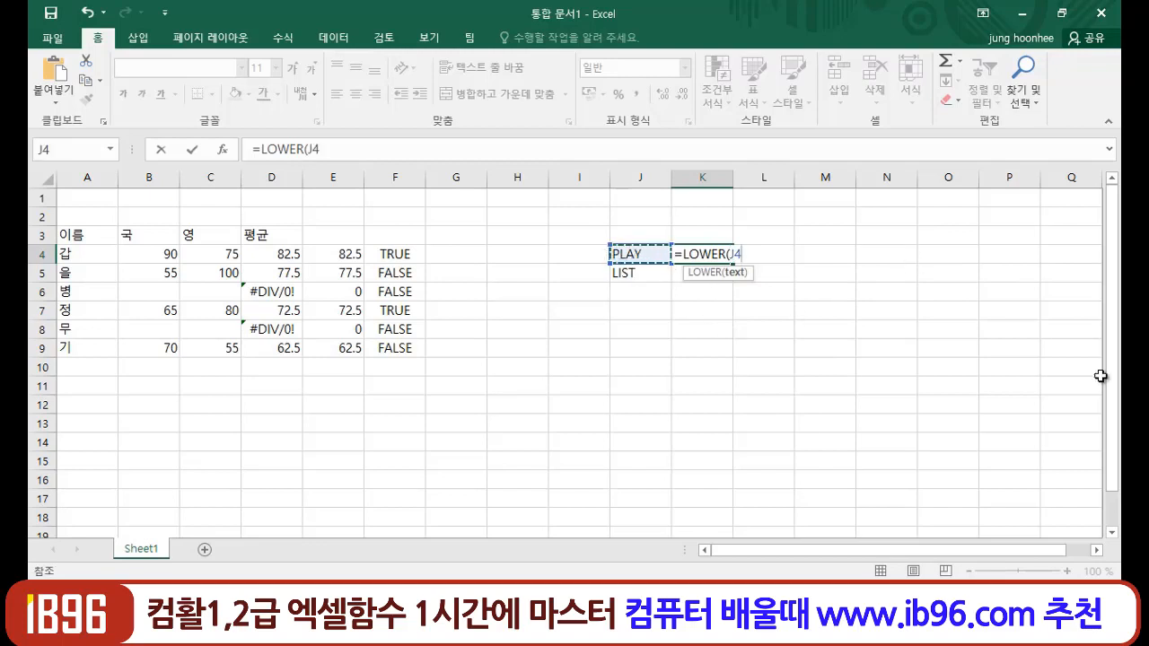
pyautogui.write(')')
pyautogui.press('Return')
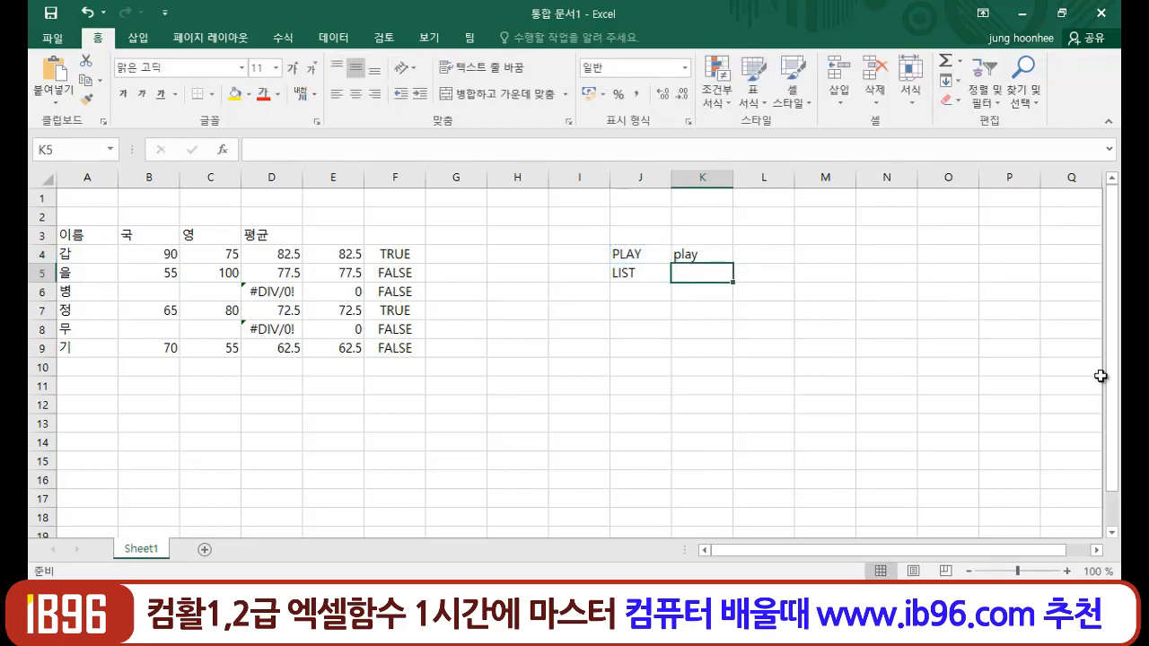
# Fill the LOWER formula from K4 down to K5.
pyautogui.click(696, 253)
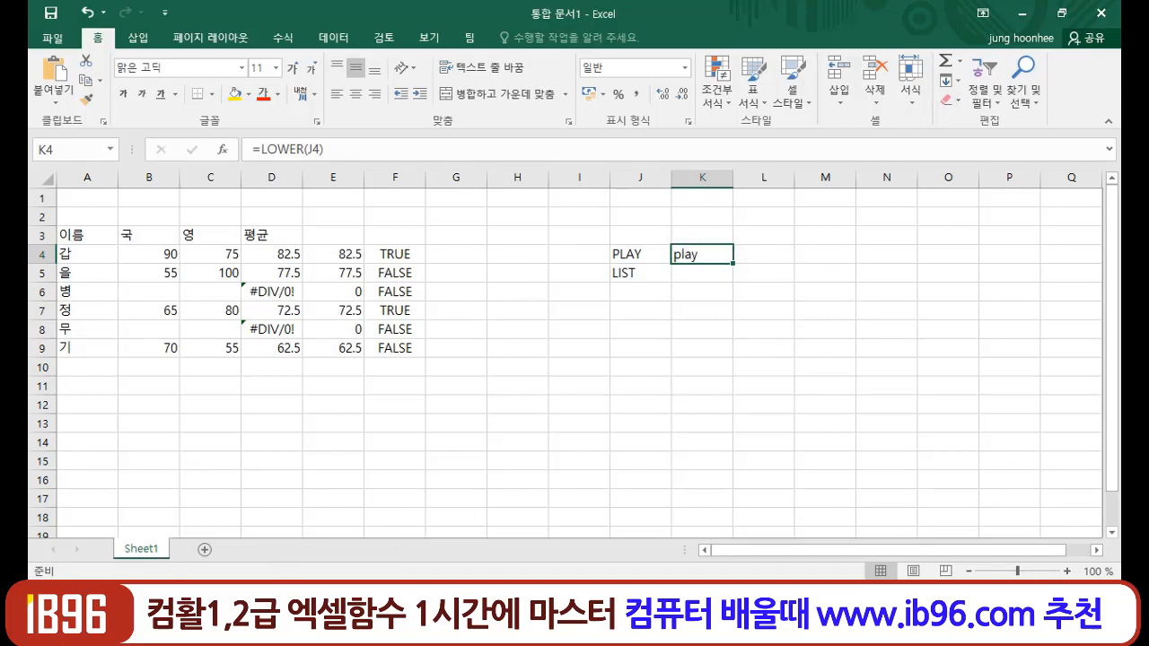
pyautogui.moveTo(733, 264); pyautogui.dragTo(734, 280)
pyautogui.click(778, 374)
pyautogui.click(683, 254)
pyautogui.click(686, 274)
pyautogui.moveTo(646, 386); pyautogui.dragTo(648, 402)
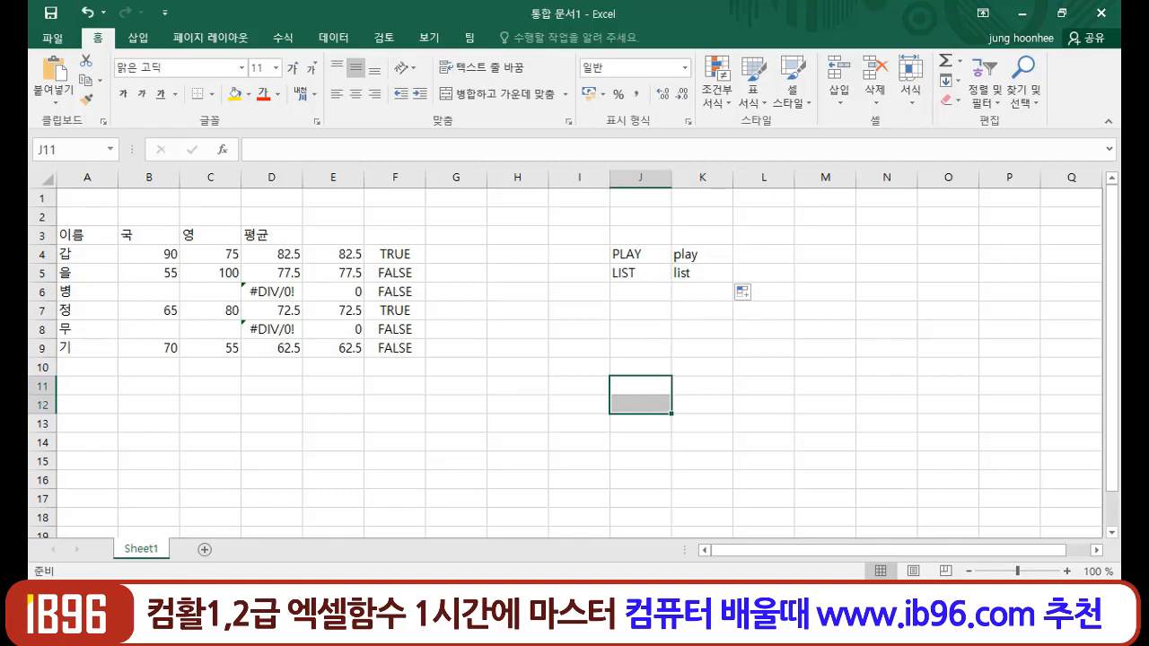
# Switch to the slide show and underline the PROPER(텍스트) syntax and its EXCEL example with the pen.
pyautogui.moveTo(314, 633)
pyautogui.click(385, 502)
pyautogui.moveTo(50, 319); pyautogui.dragTo(161, 311)
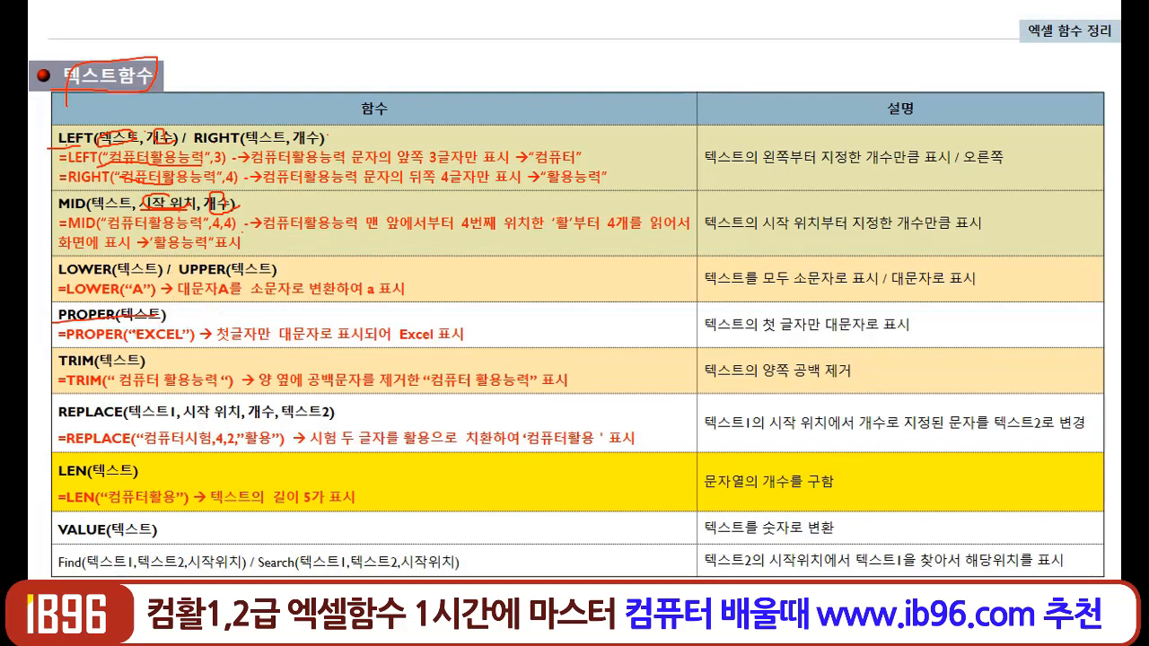
pyautogui.moveTo(136, 337)
pyautogui.mouseDown()
pyautogui.moveTo(146, 323)
pyautogui.moveTo(196, 342)
pyautogui.mouseUp()
# Display the taskbar over the slide show and switch back to the 통합 문서1 workbook in Excel.
pyautogui.rightClick(366, 378)
pyautogui.moveTo(451, 281)
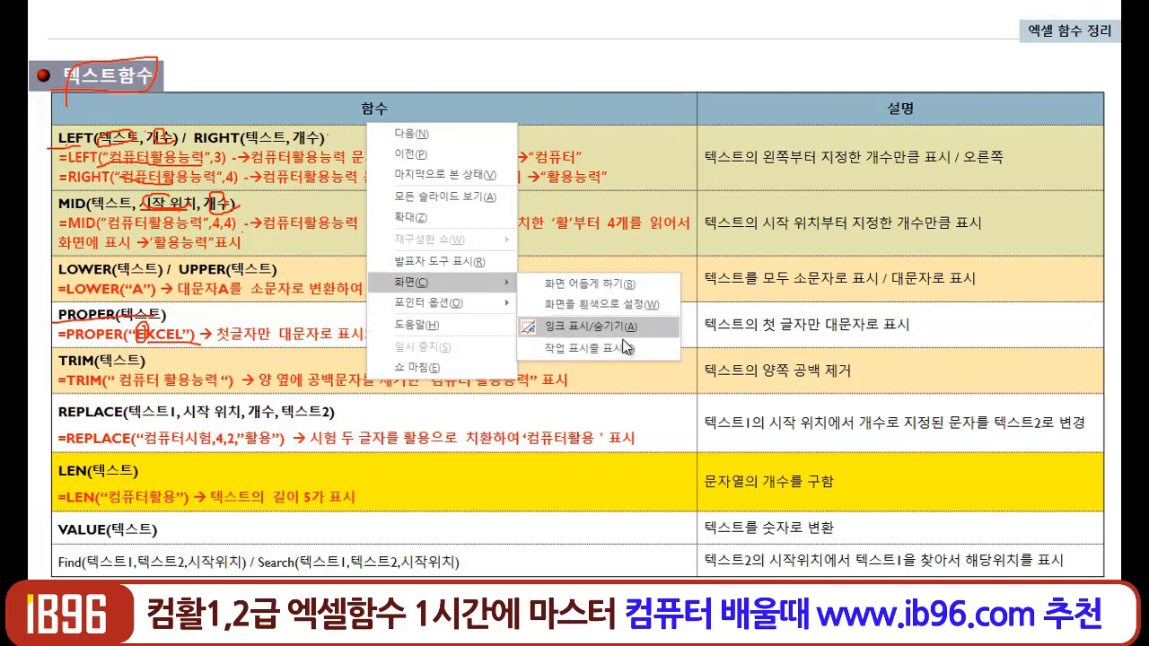
pyautogui.click(600, 350)
pyautogui.moveTo(258, 628)
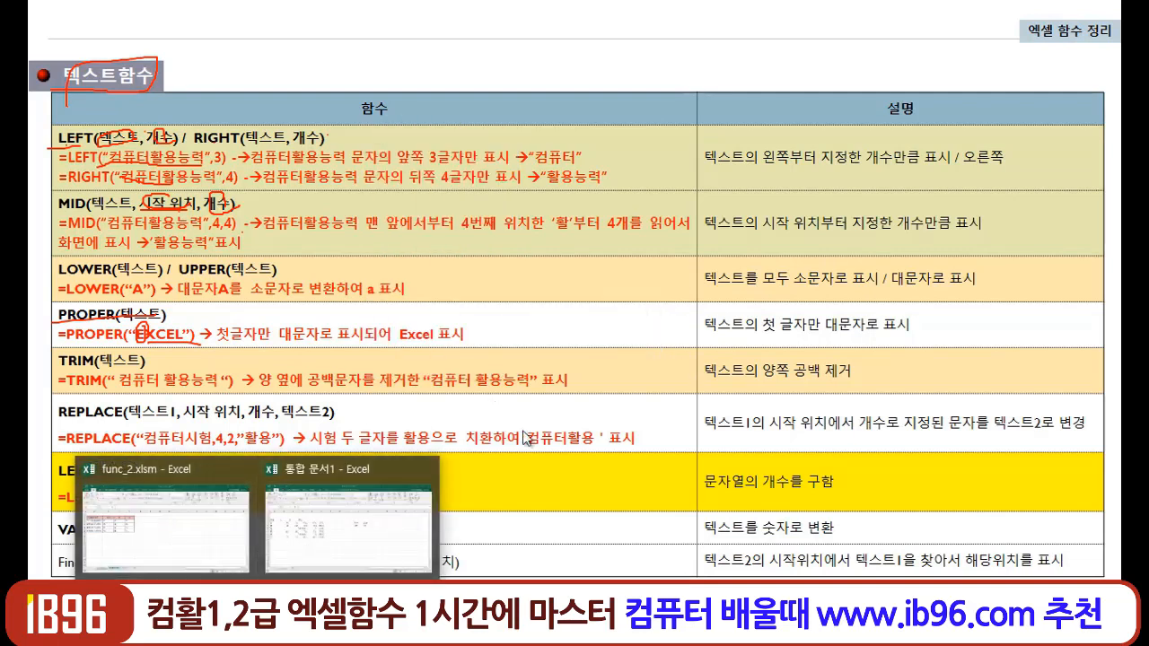
pyautogui.click(316, 502)
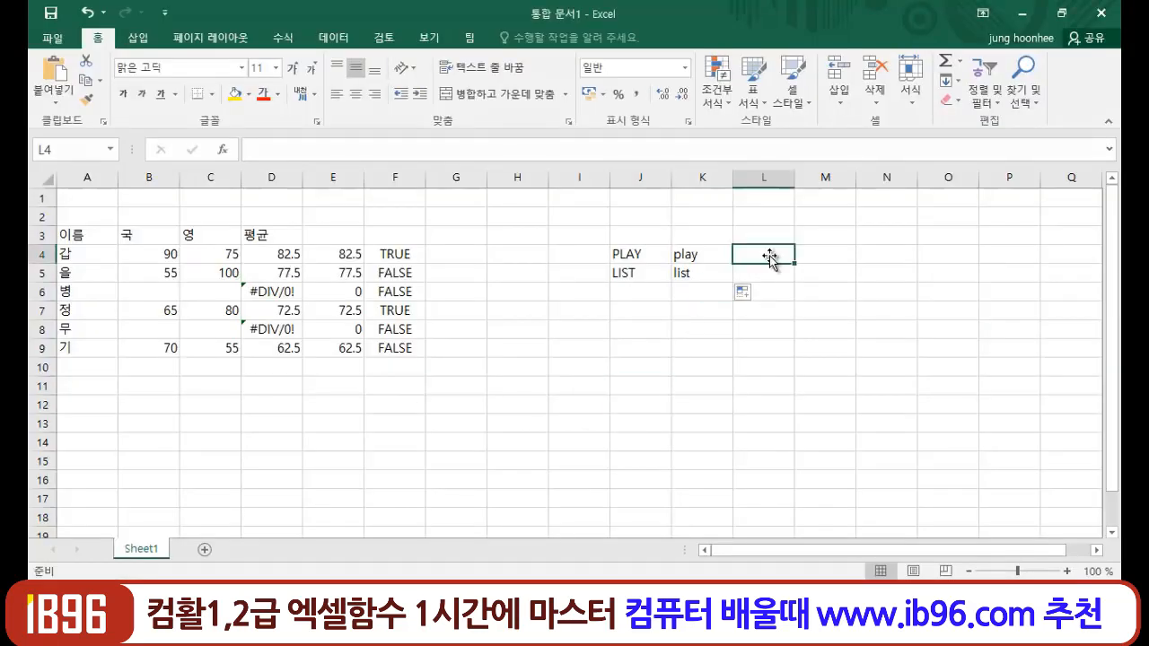
# Enter =PROPER(J4) in L4 to capitalize only the first letter of the first sample word.
pyautogui.write('=P')
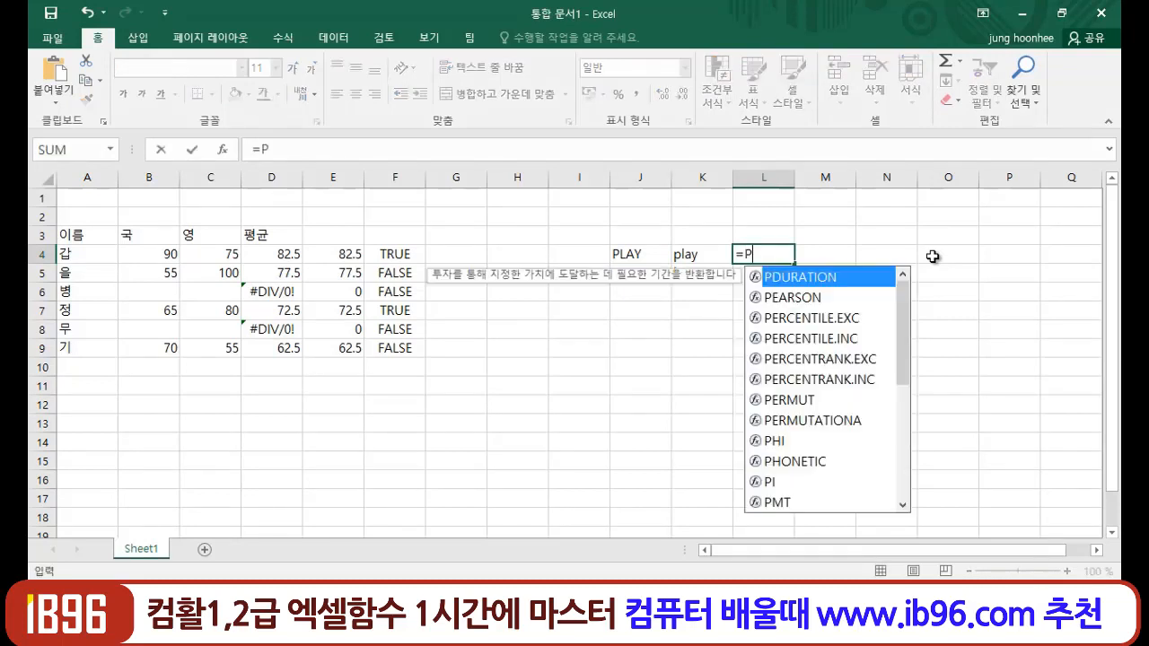
pyautogui.write('ROPER(')
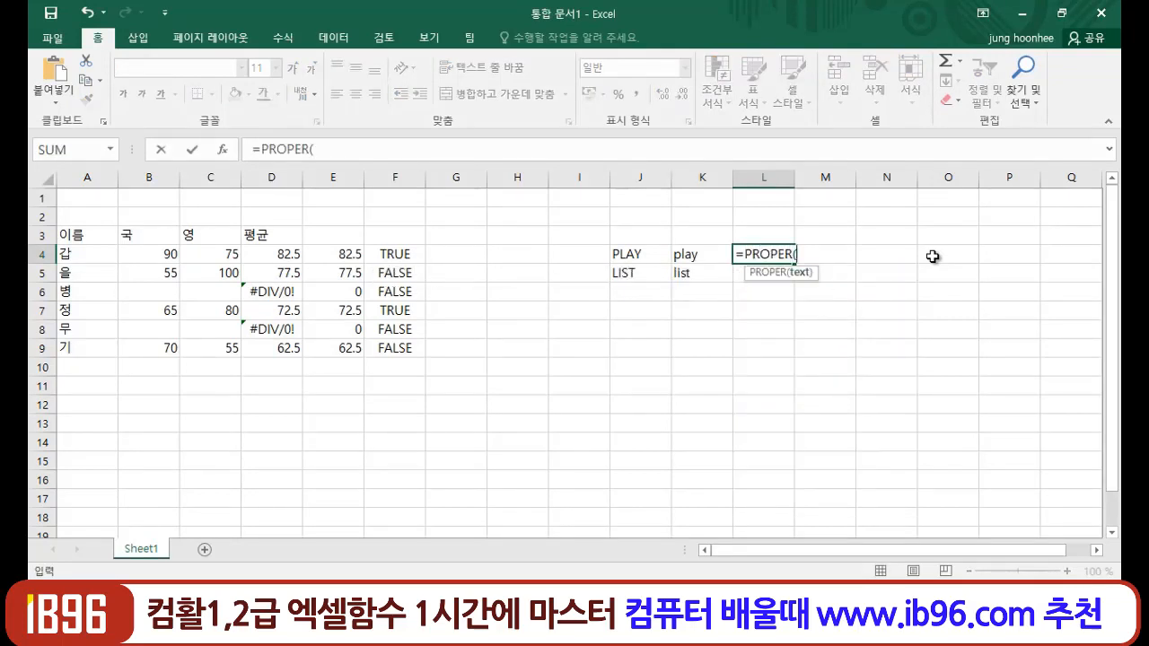
pyautogui.click(626, 254)
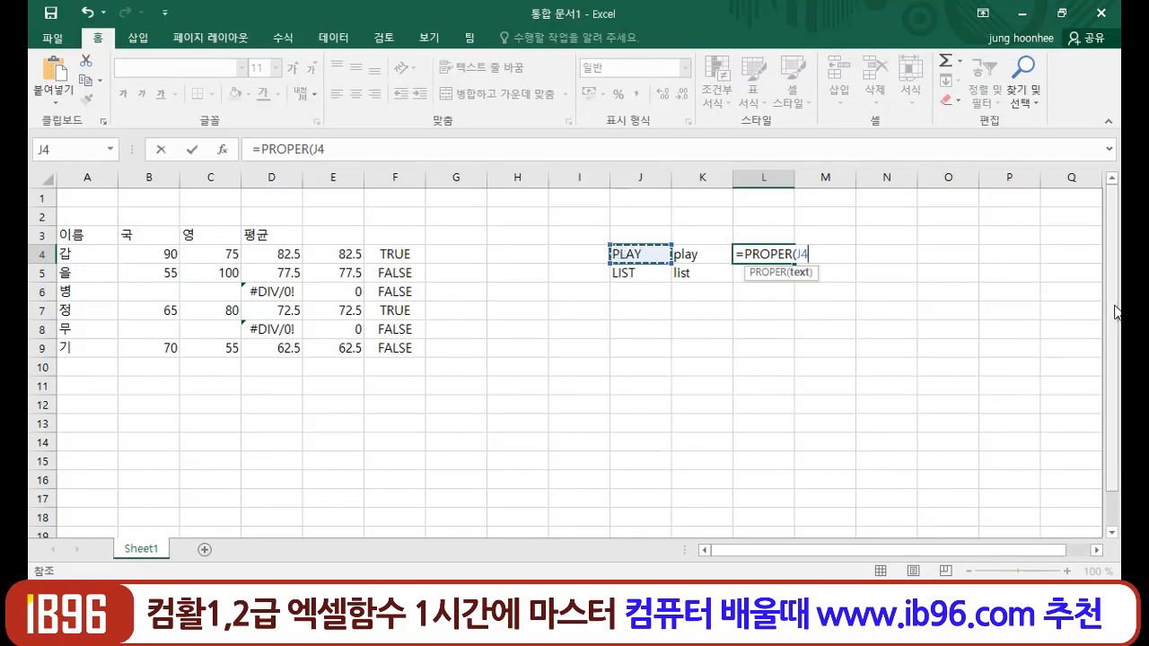
pyautogui.write(')')
pyautogui.press('Return')
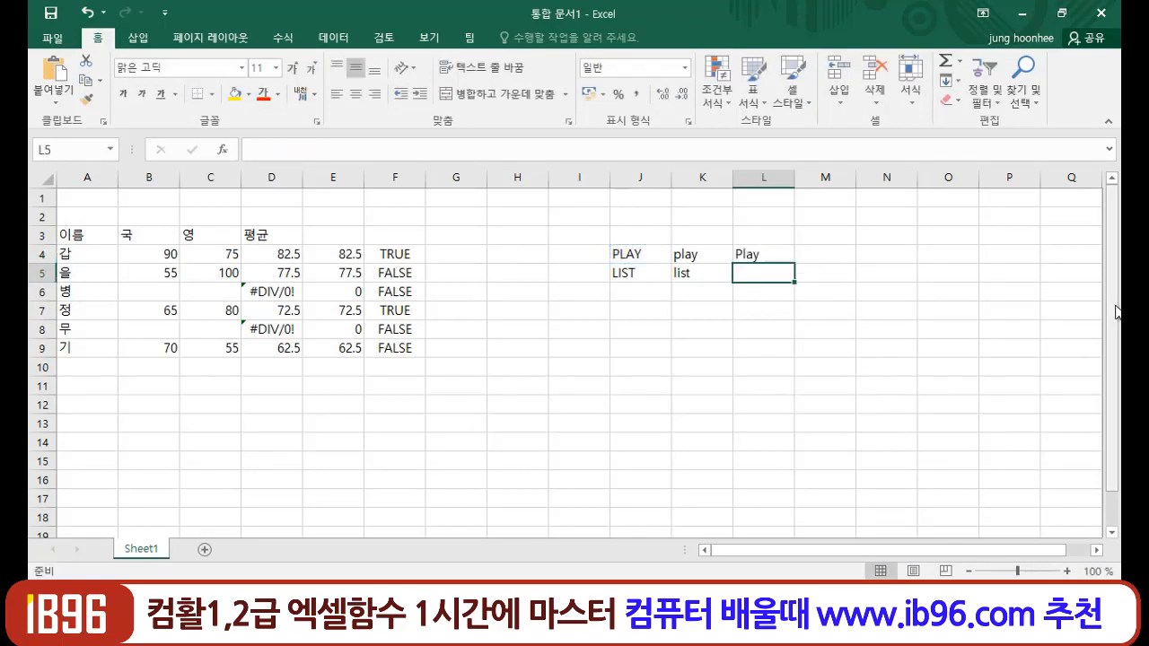
# Fill the PROPER formula from L4 down to L5.
pyautogui.click(762, 256)
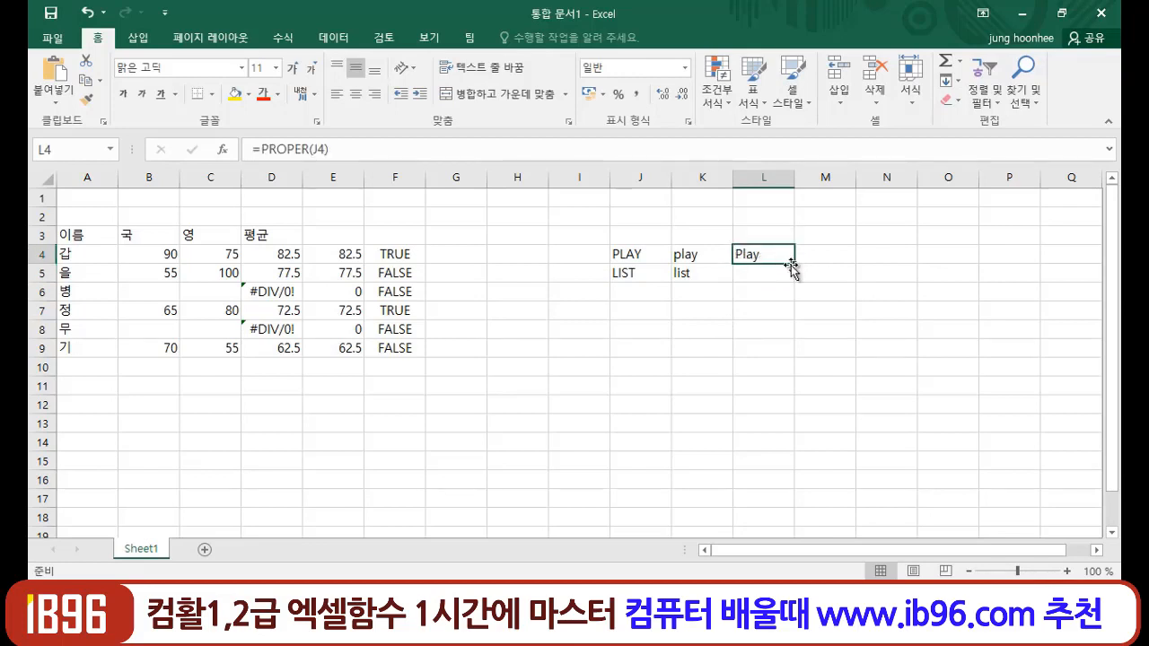
pyautogui.doubleClick(796, 273)
pyautogui.click(763, 370)
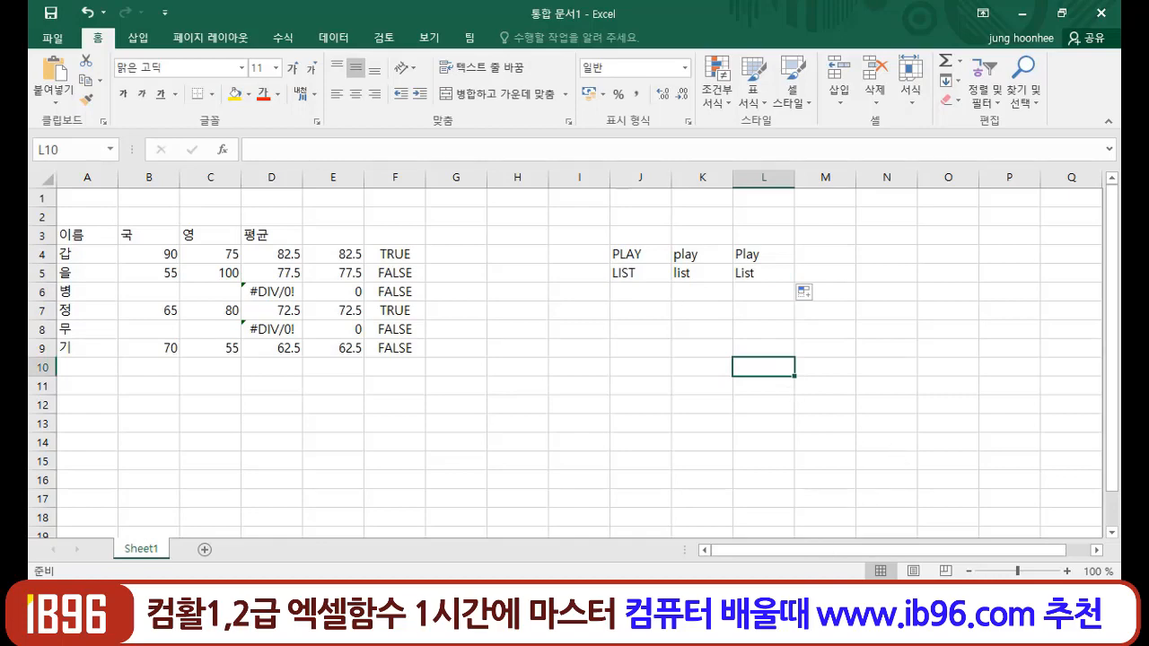
# Switch to the slide show and mark the TRIM syntax, its example's outer spaces and the result 컴퓨터 활용능력 with the pen.
pyautogui.click(391, 512)
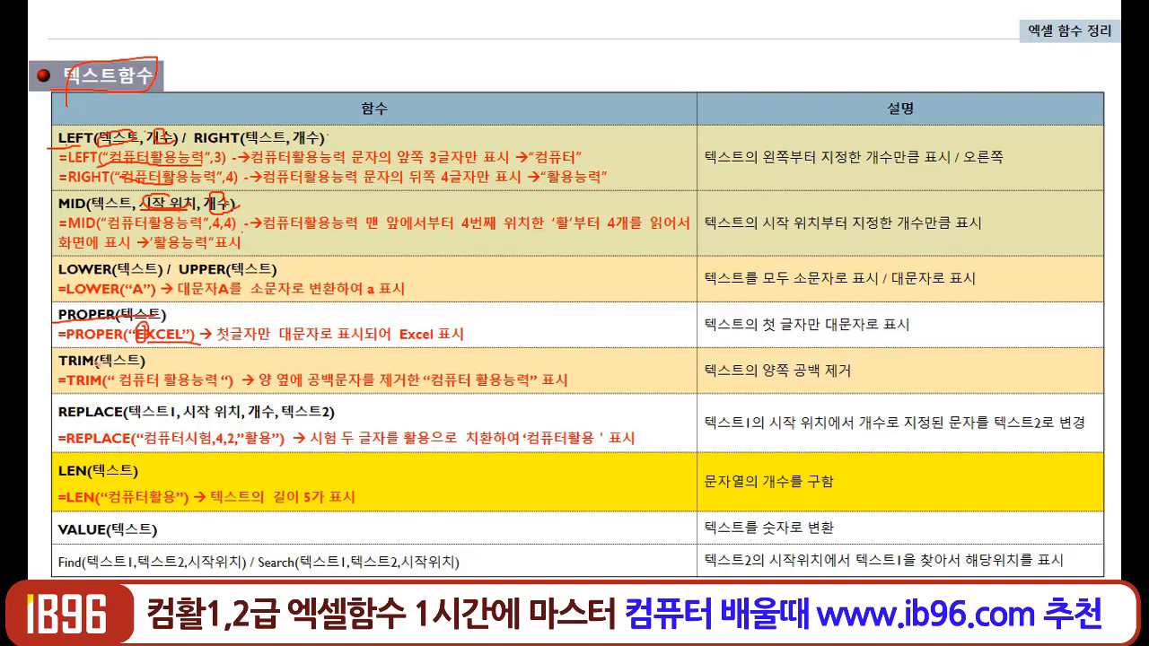
pyautogui.moveTo(67, 350); pyautogui.dragTo(52, 381)
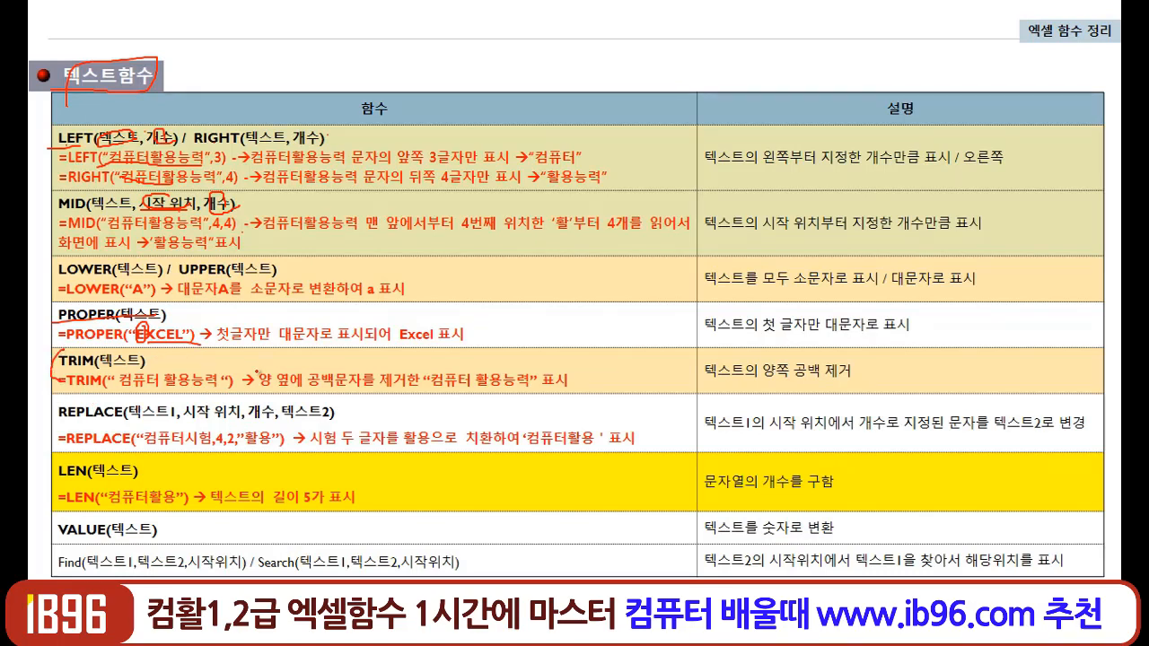
pyautogui.moveTo(143, 364)
pyautogui.mouseDown()
pyautogui.moveTo(115, 375)
pyautogui.moveTo(117, 348)
pyautogui.moveTo(140, 354)
pyautogui.mouseUp()
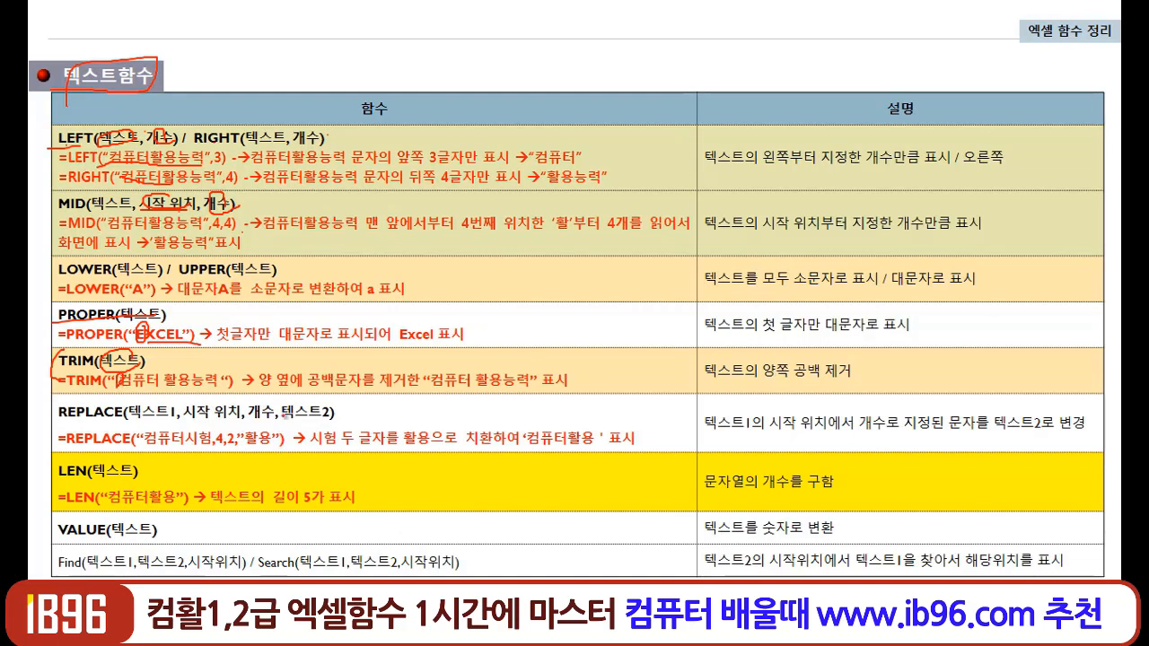
pyautogui.moveTo(221, 375); pyautogui.dragTo(219, 382)
pyautogui.moveTo(67, 388); pyautogui.dragTo(169, 389)
pyautogui.moveTo(318, 388)
pyautogui.mouseDown()
pyautogui.moveTo(482, 384)
pyautogui.moveTo(413, 377)
pyautogui.moveTo(516, 409)
pyautogui.mouseUp()
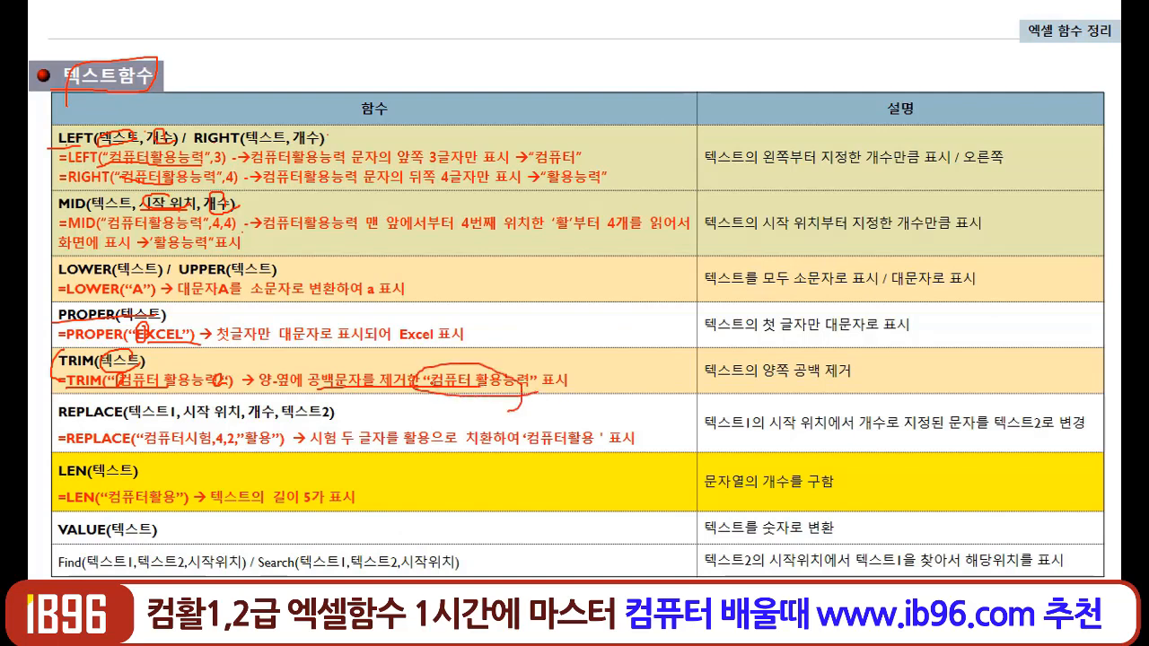
pyautogui.moveTo(433, 376)
pyautogui.mouseDown()
pyautogui.moveTo(431, 395)
pyautogui.moveTo(528, 395)
pyautogui.moveTo(539, 372)
pyautogui.moveTo(437, 367)
pyautogui.mouseUp()
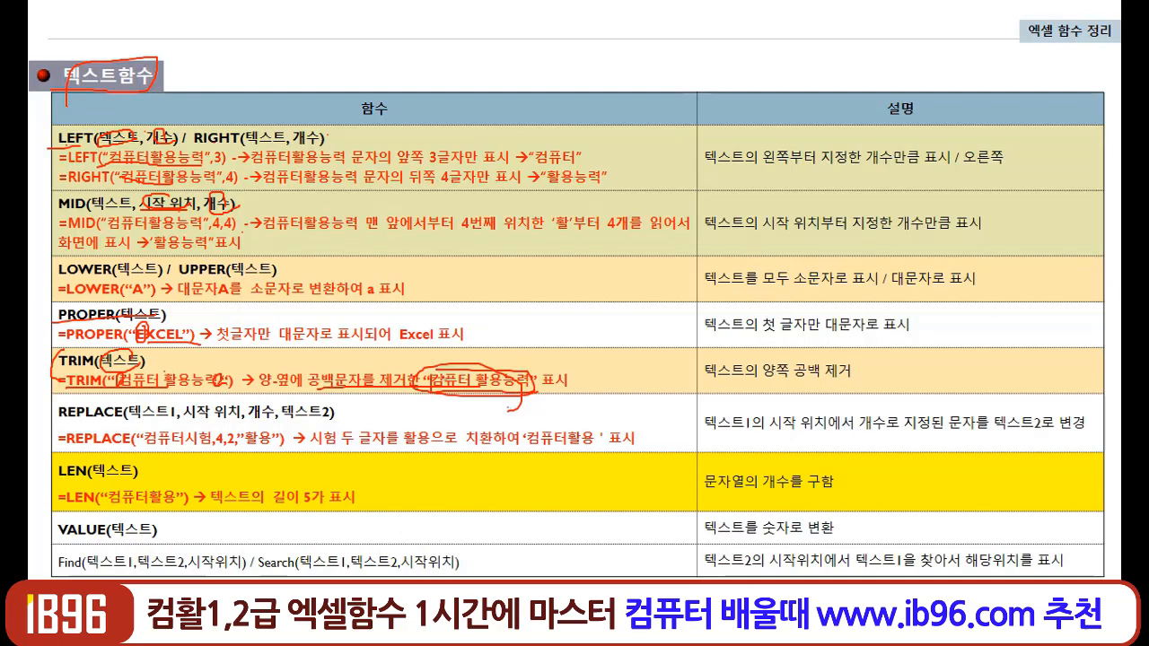
# Display the taskbar over the running slide show.
pyautogui.rightClick(445, 391)
pyautogui.moveTo(563, 299)
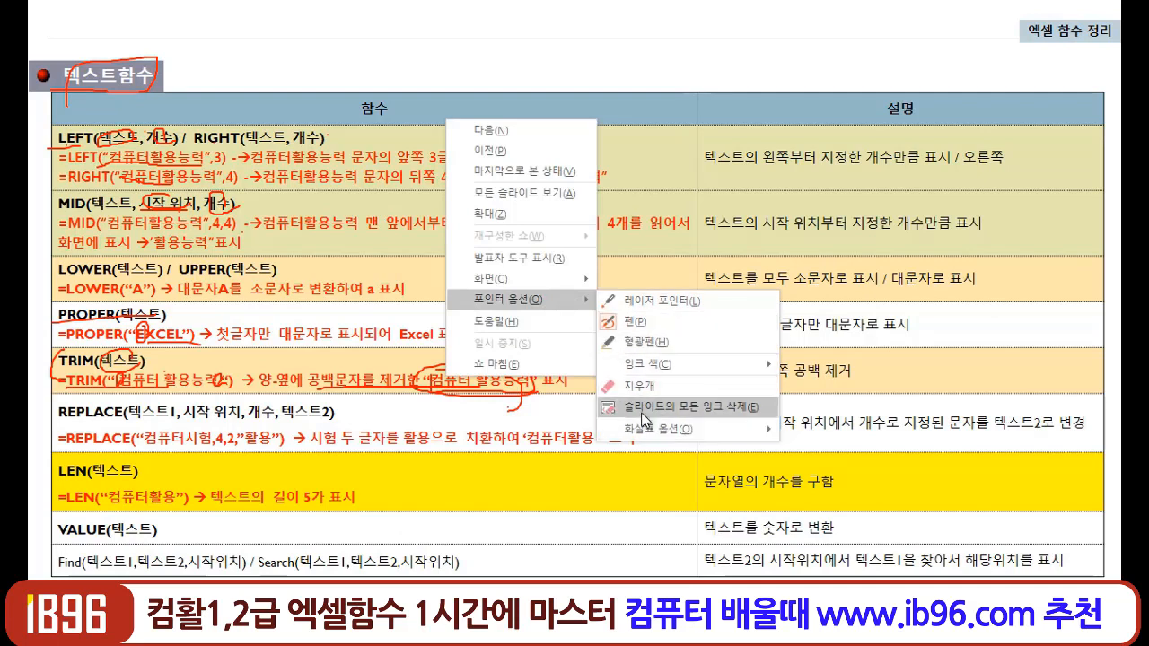
pyautogui.moveTo(502, 276)
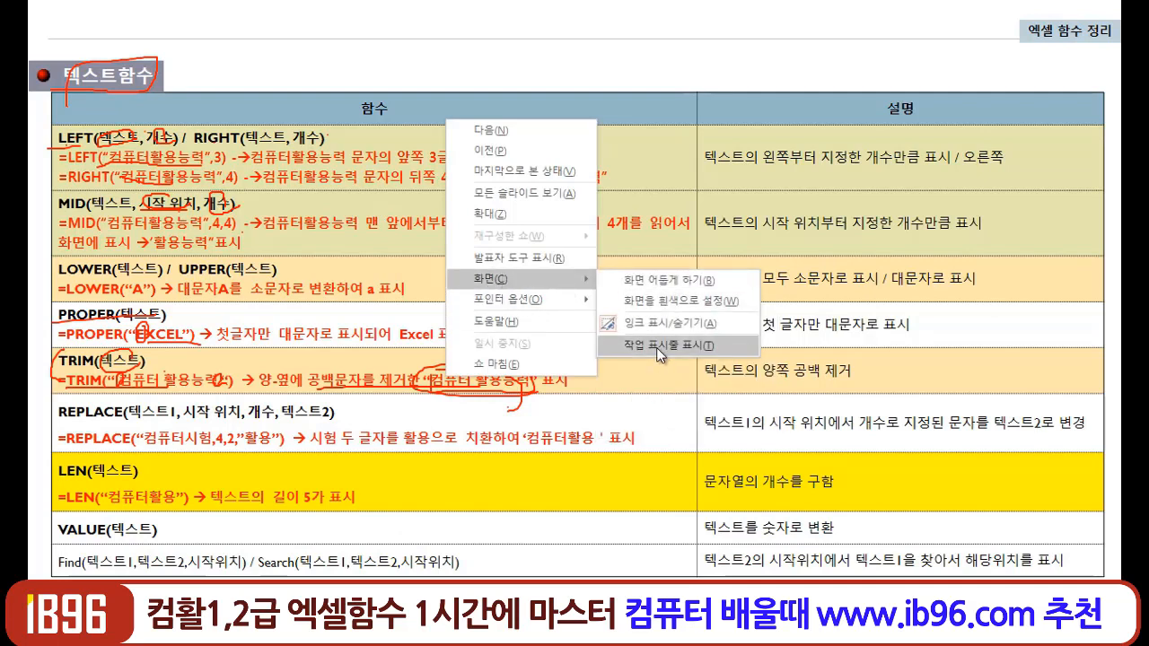
pyautogui.click(661, 346)
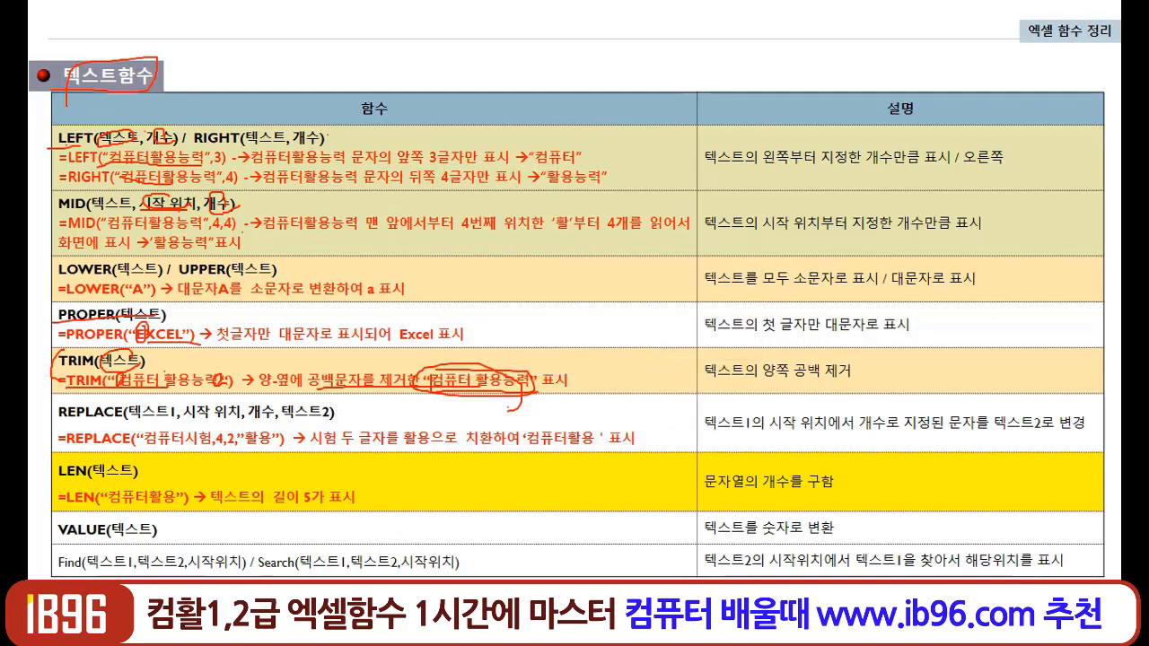
# Switch to the workbook and enter 사과 with a trailing space in I8 and 감 with spaces on both sides in I9.
pyautogui.click(319, 527)
pyautogui.click(581, 390)
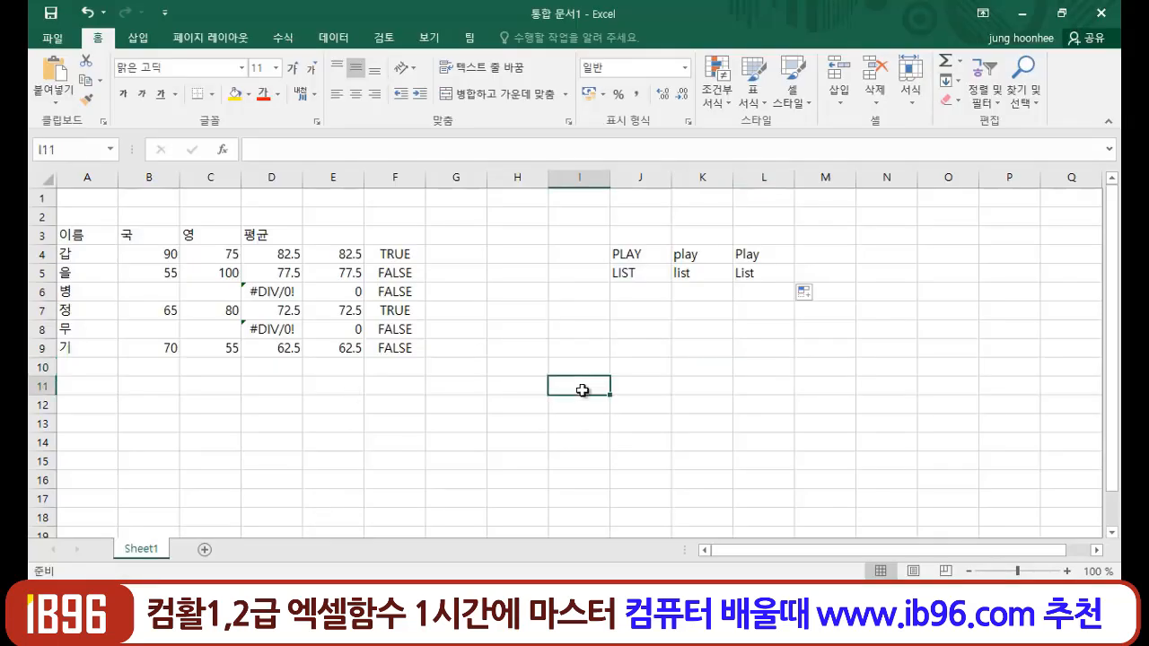
pyautogui.click(581, 334)
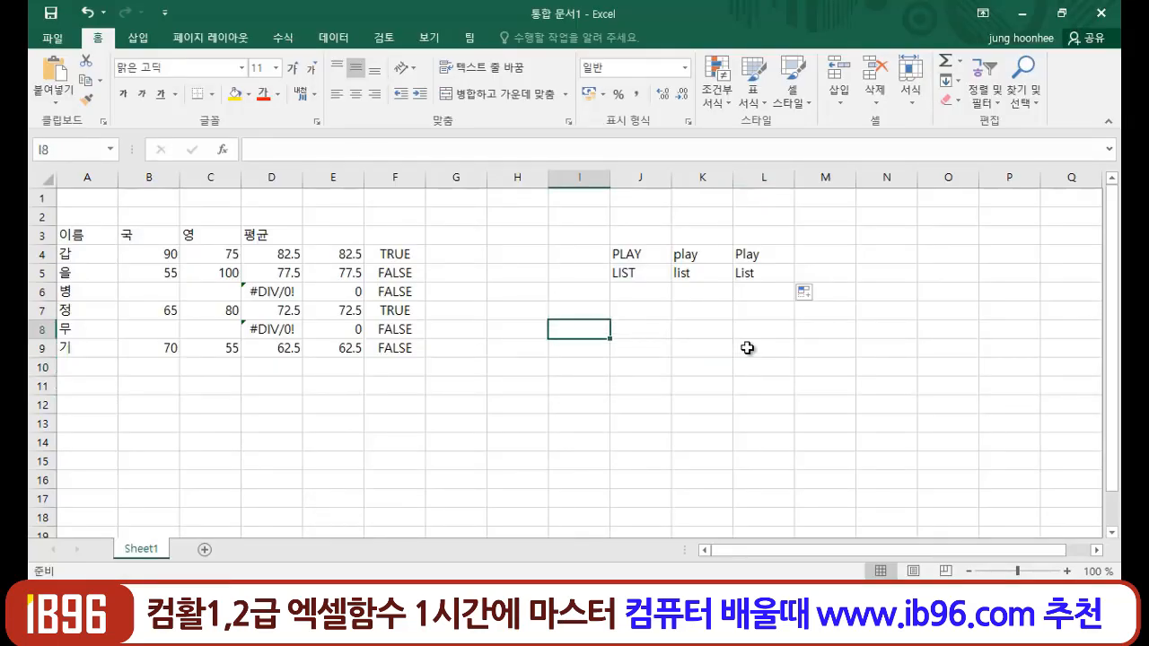
pyautogui.write('TKW')
pyautogui.press('BackSpace')
pyautogui.press('BackSpace')
pyautogui.press('BackSpace')
pyautogui.write('사과')
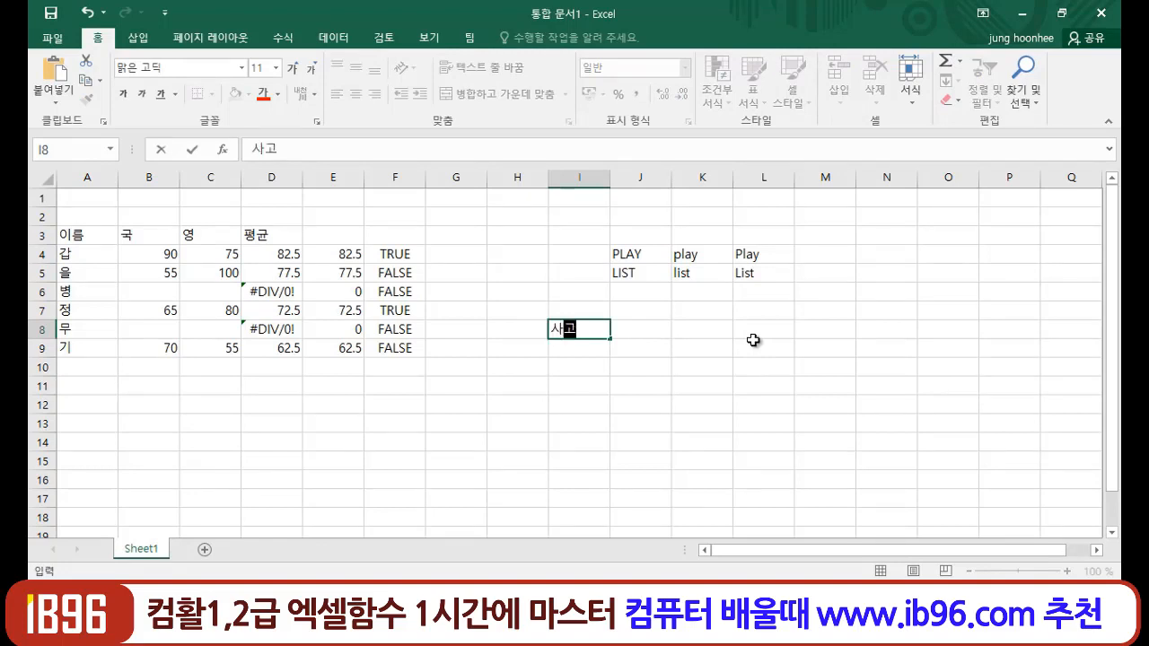
pyautogui.press('Return')
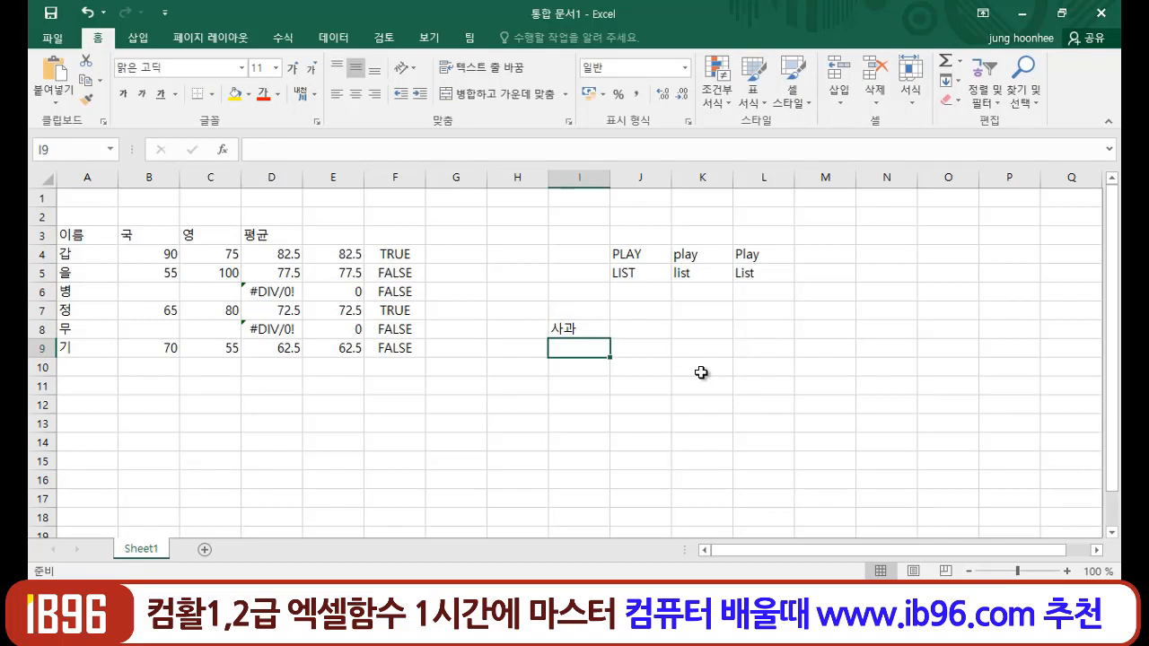
pyautogui.write('감')
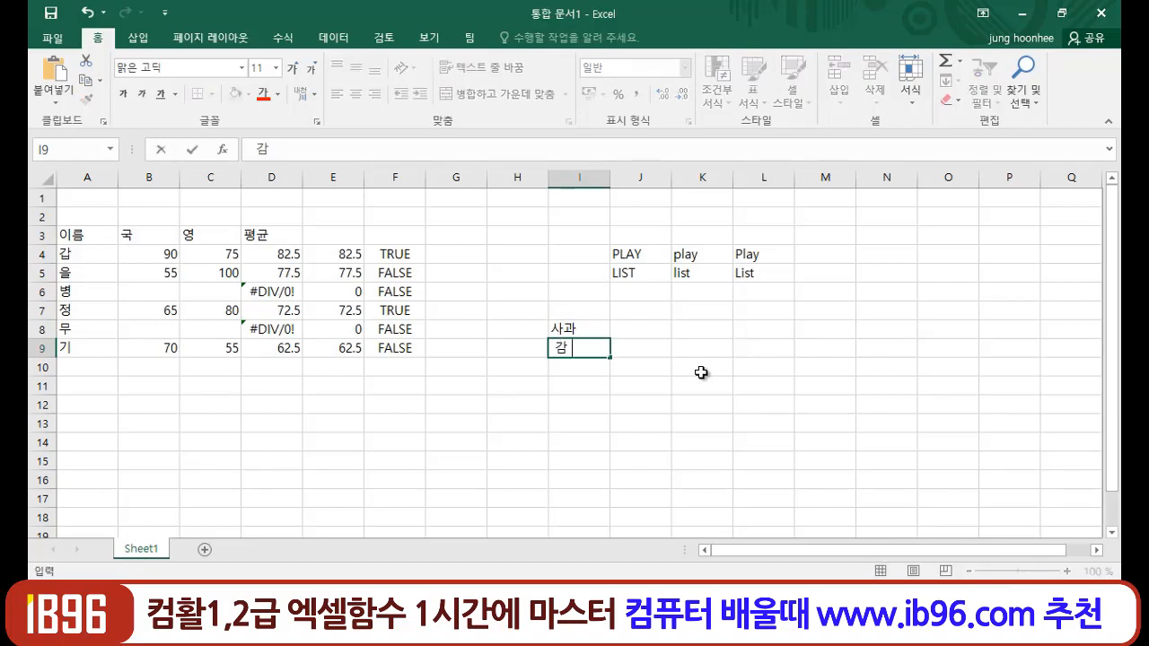
pyautogui.press('Return')
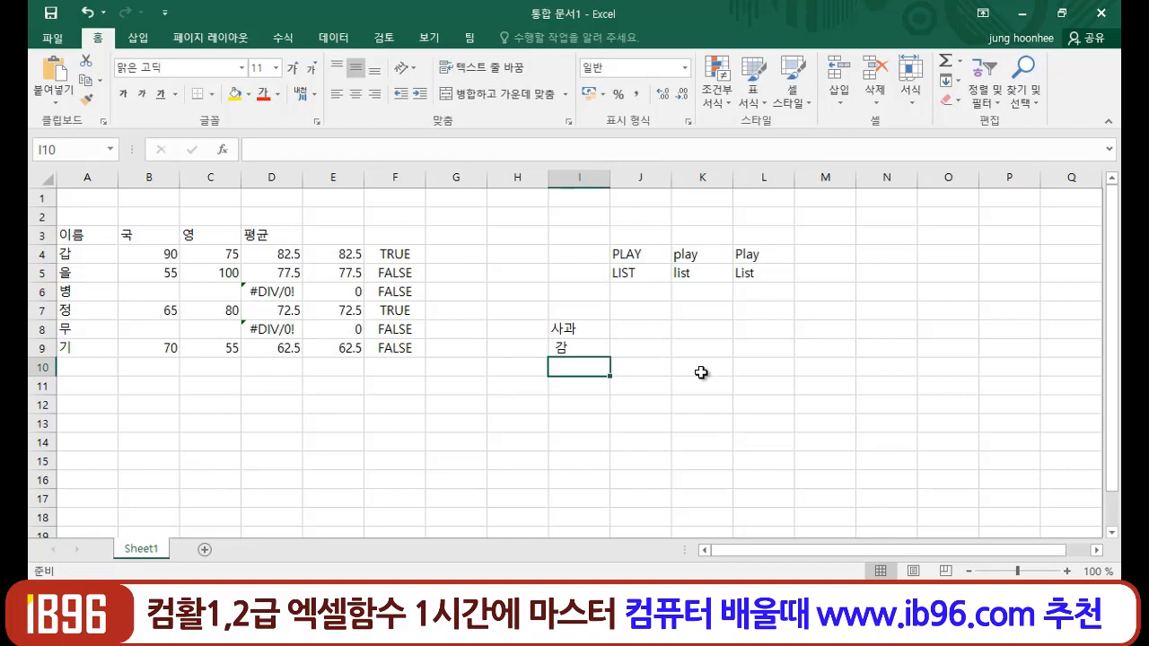
# Enter =TRIM(I8) in J8 to remove the outer spaces from the first fruit word.
pyautogui.click(584, 331)
pyautogui.click(575, 350)
pyautogui.click(580, 384)
pyautogui.click(647, 327)
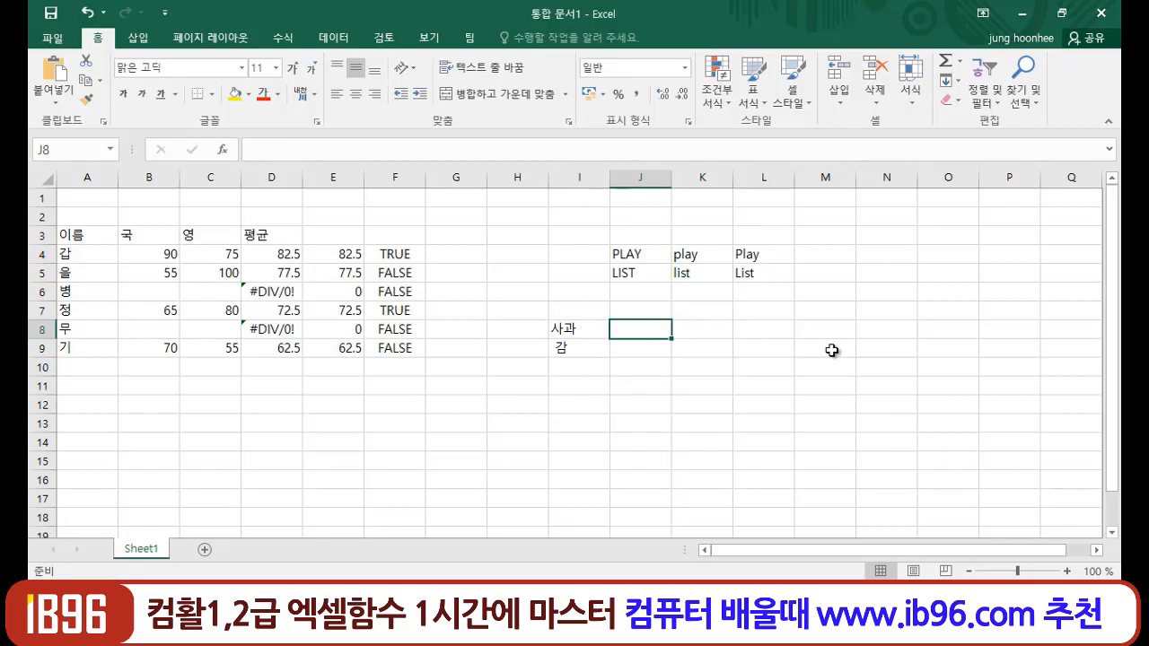
pyautogui.write('=')
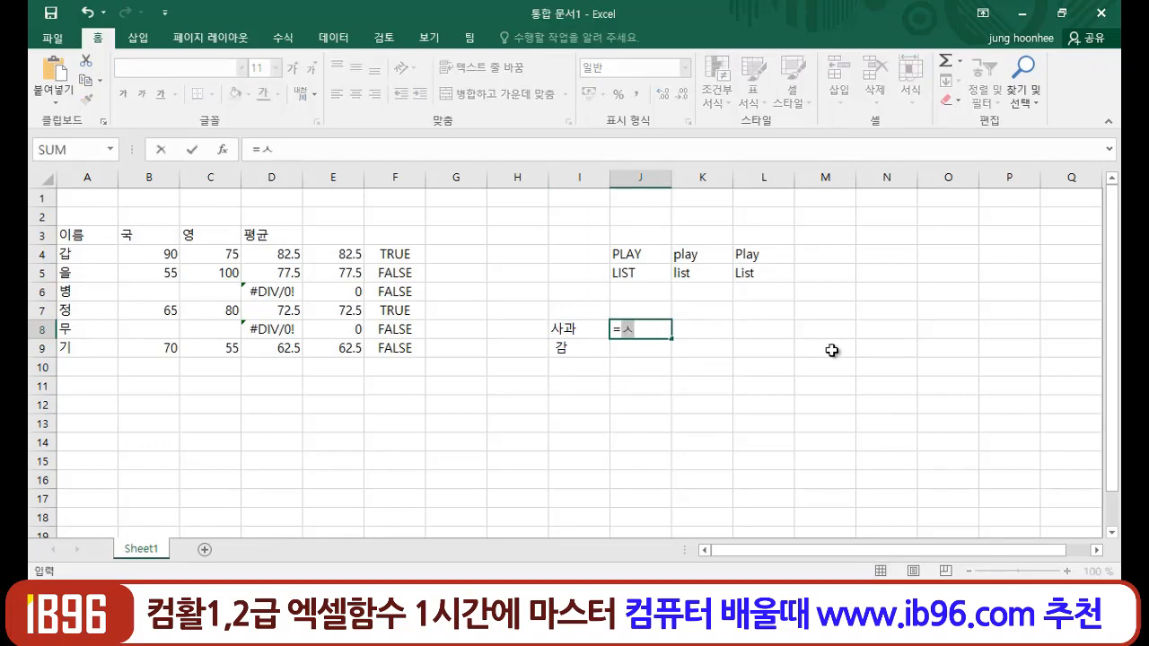
pyautogui.write('TRIM')
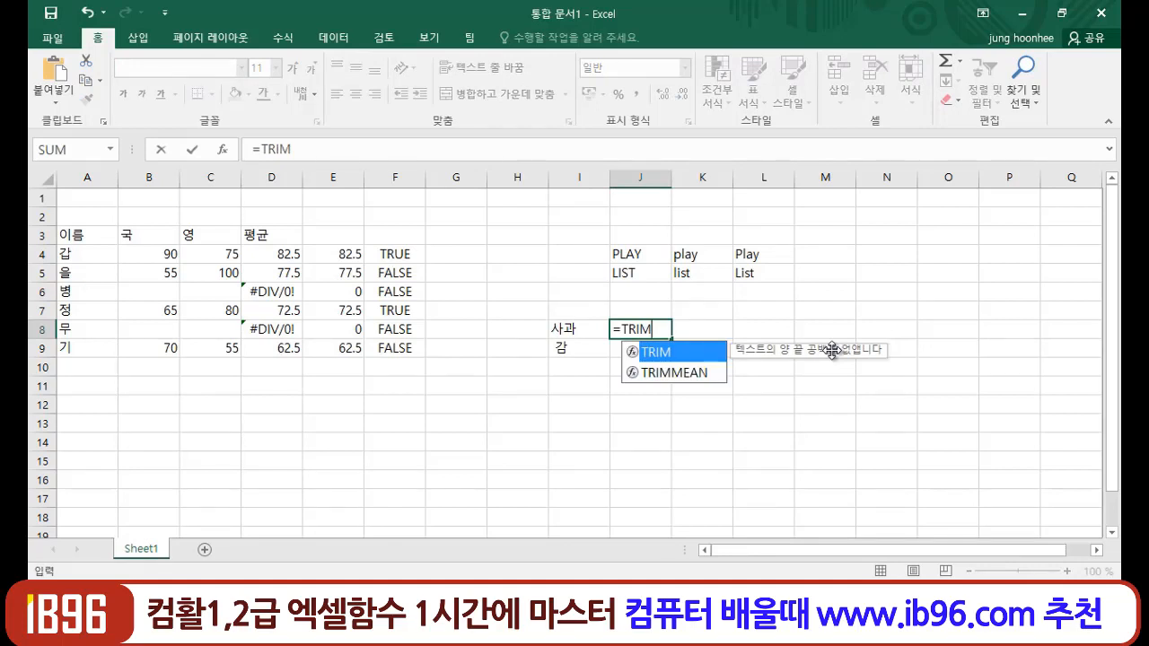
pyautogui.write('(')
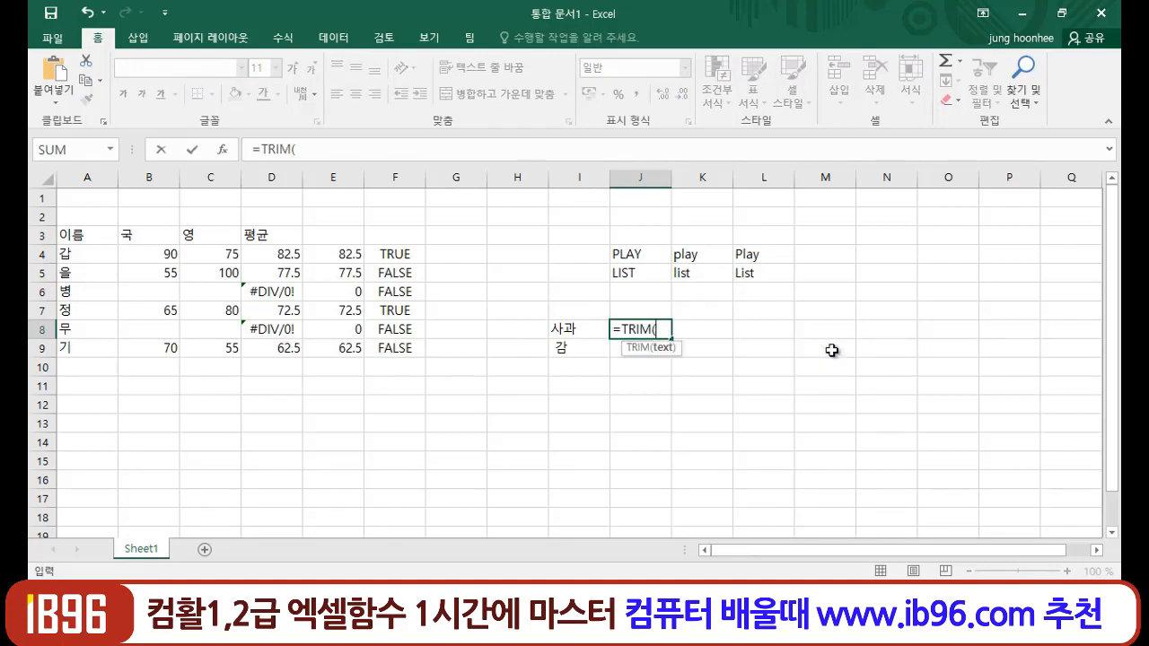
pyautogui.click(572, 329)
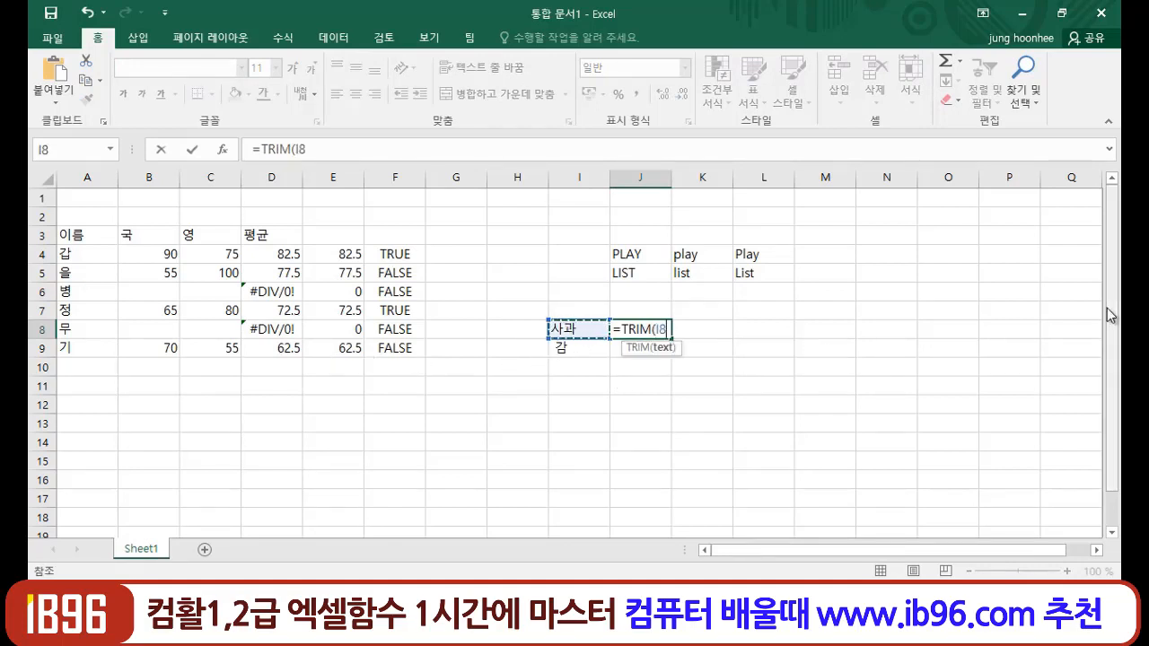
pyautogui.write(')')
pyautogui.press('Return')
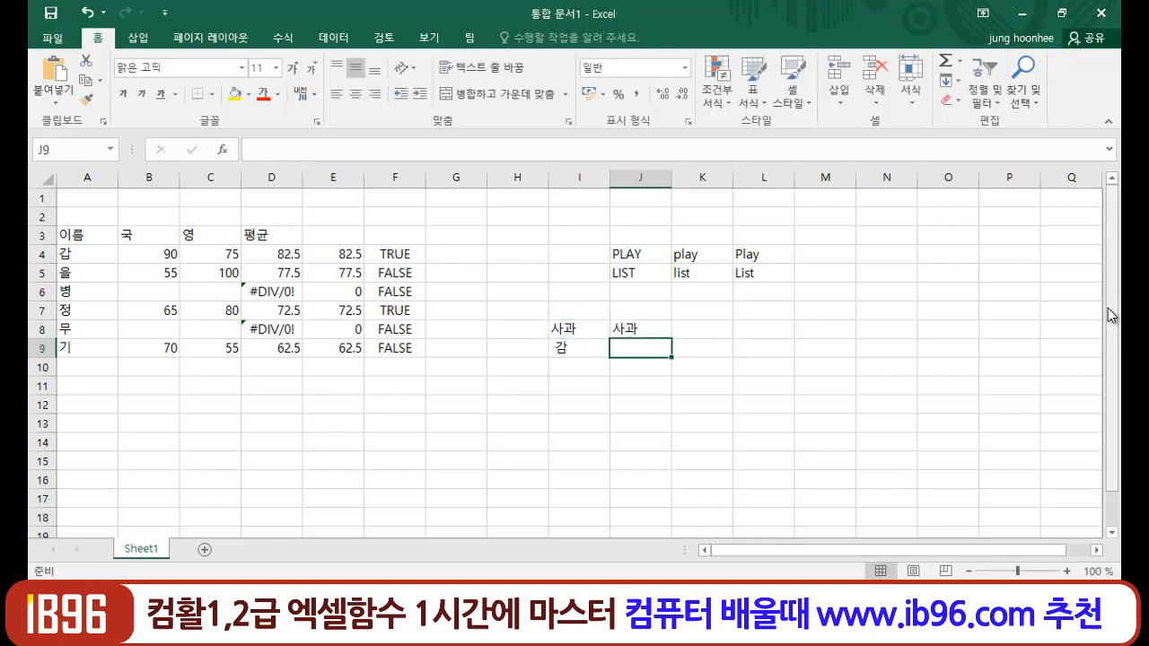
# Fill the TRIM formula from J8 down to J9 and check the trimmed words against the originals.
pyautogui.click(651, 325)
pyautogui.moveTo(671, 339); pyautogui.dragTo(666, 359)
pyautogui.moveTo(787, 388); pyautogui.dragTo(779, 404)
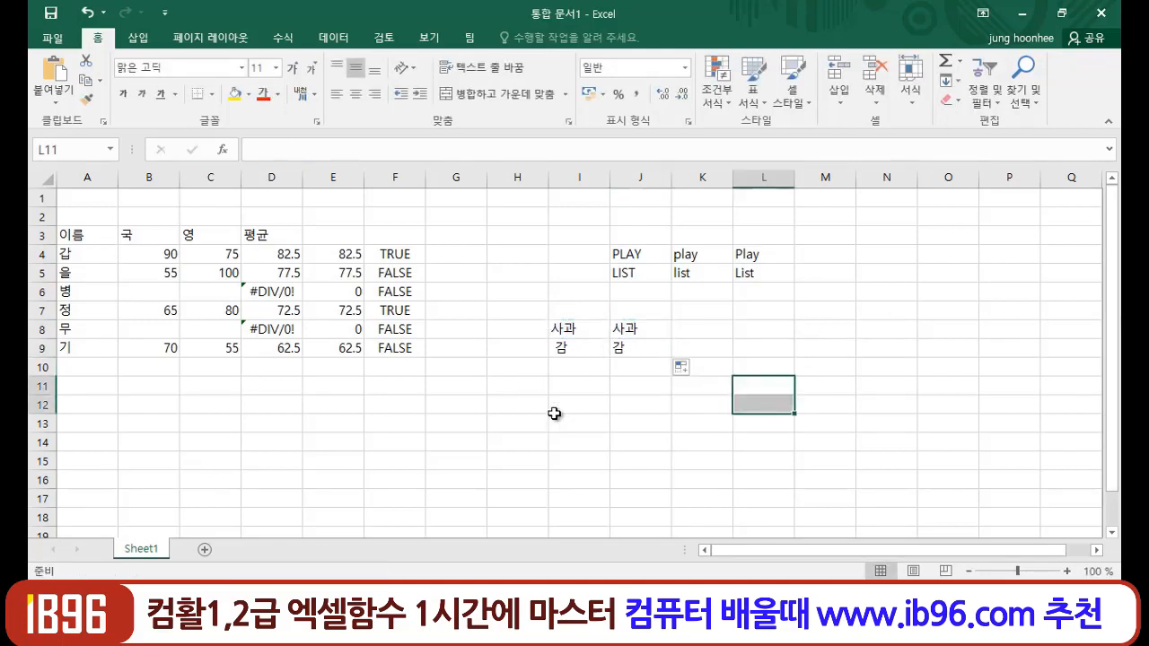
pyautogui.click(573, 330)
pyautogui.click(662, 334)
pyautogui.click(579, 518)
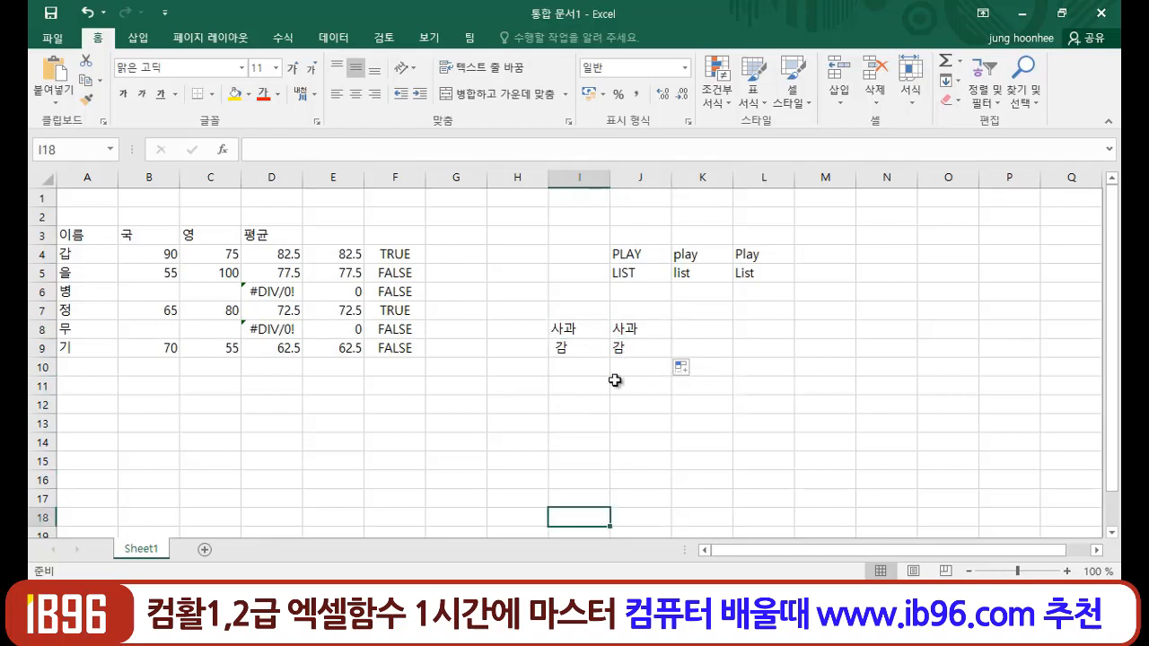
pyautogui.click(579, 330)
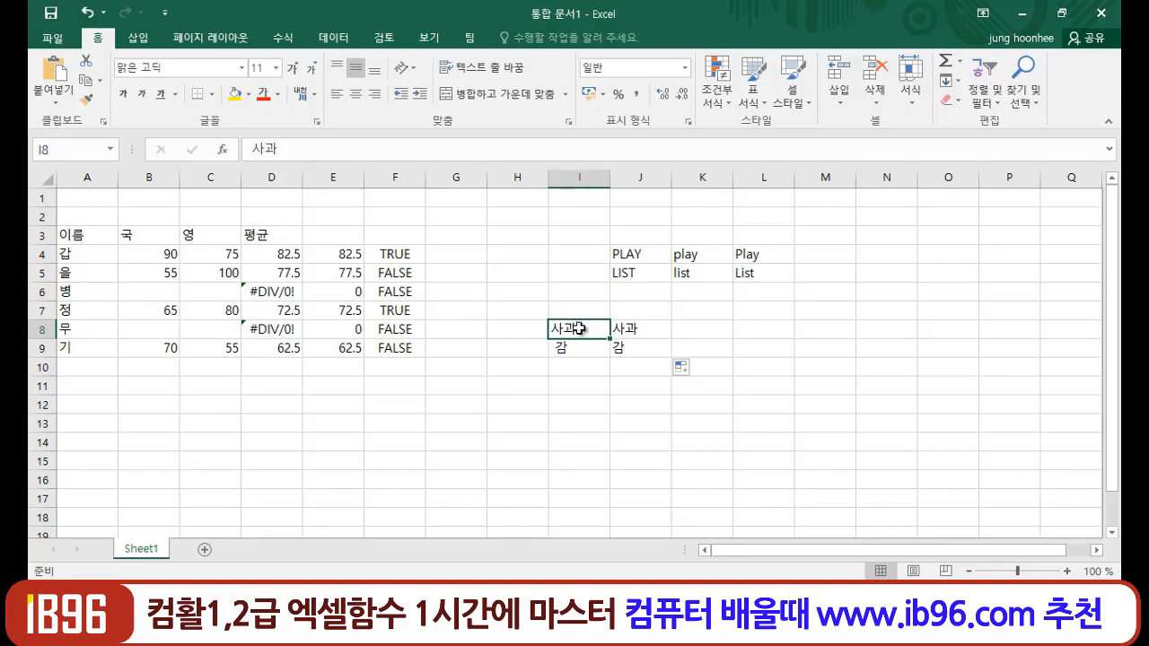
pyautogui.click(597, 390)
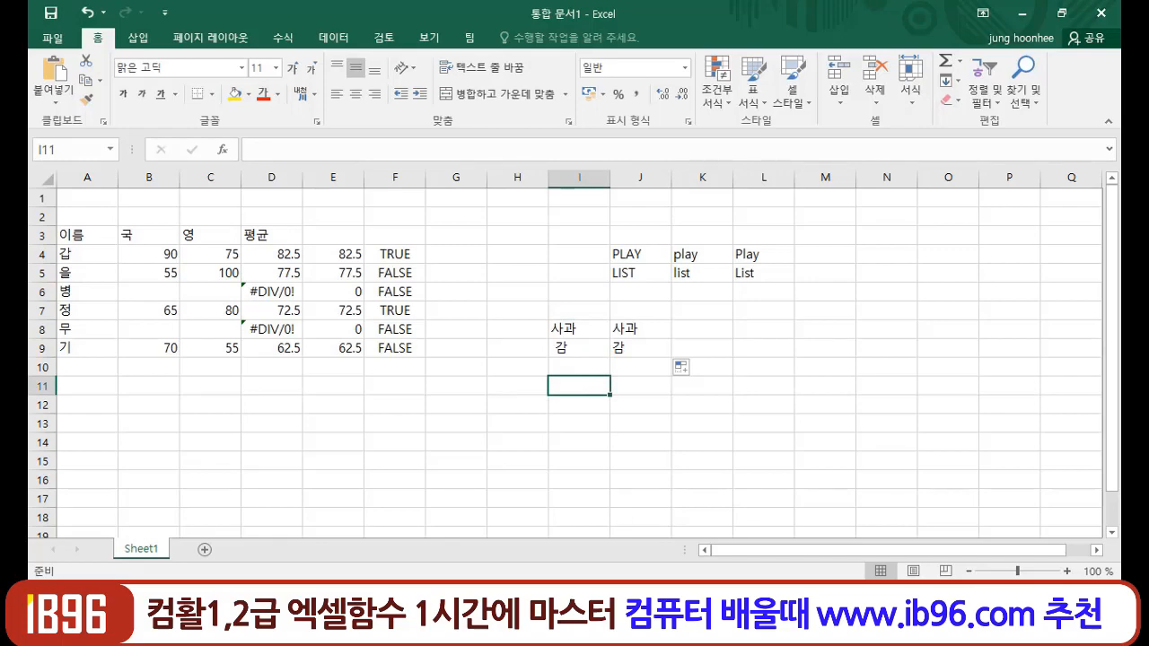
# Switch to the slide show and mark the LEN syntax and its example with the pen.
pyautogui.click(368, 502)
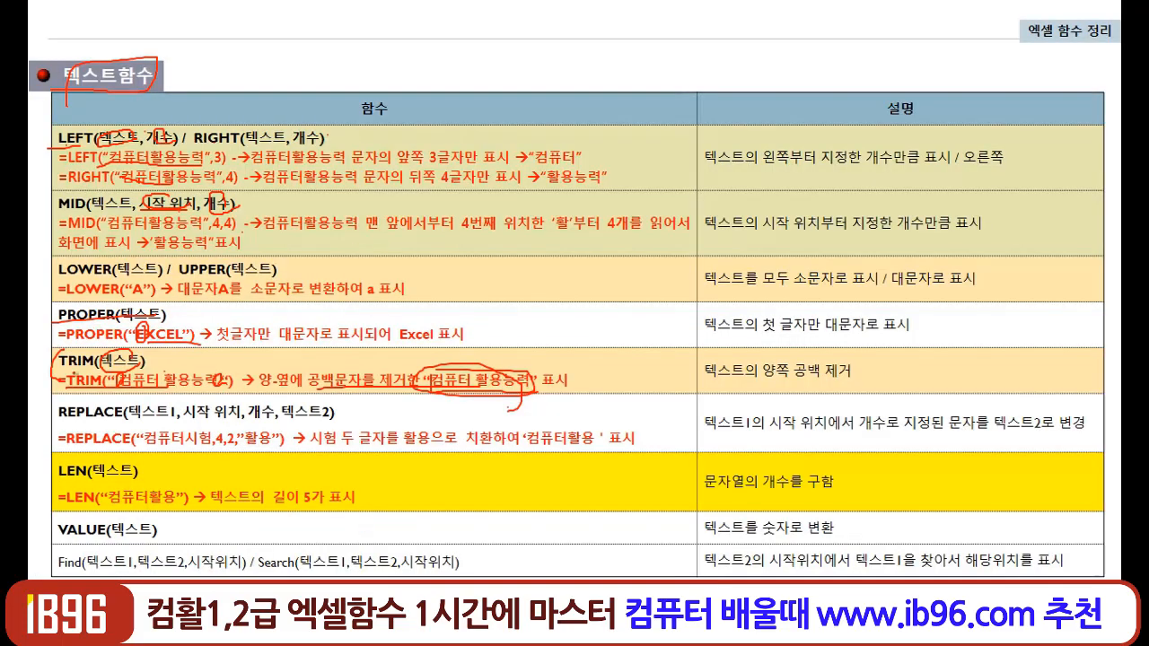
pyautogui.moveTo(86, 474)
pyautogui.mouseDown()
pyautogui.moveTo(45, 483)
pyautogui.moveTo(68, 489)
pyautogui.mouseUp()
# Return to the workbook and fill the =LEN(I8) formula from H8 down to H9 for the untrimmed words.
pyautogui.hotkey('alt', 'Tab')
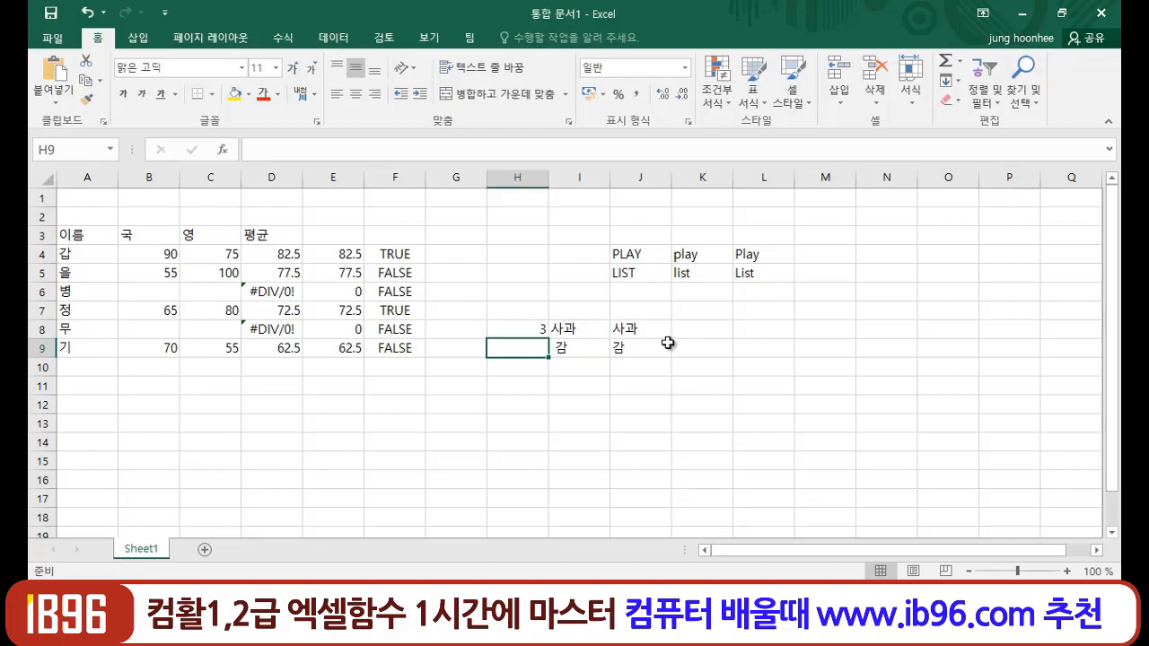
pyautogui.click(534, 330)
pyautogui.click(579, 331)
pyautogui.click(521, 329)
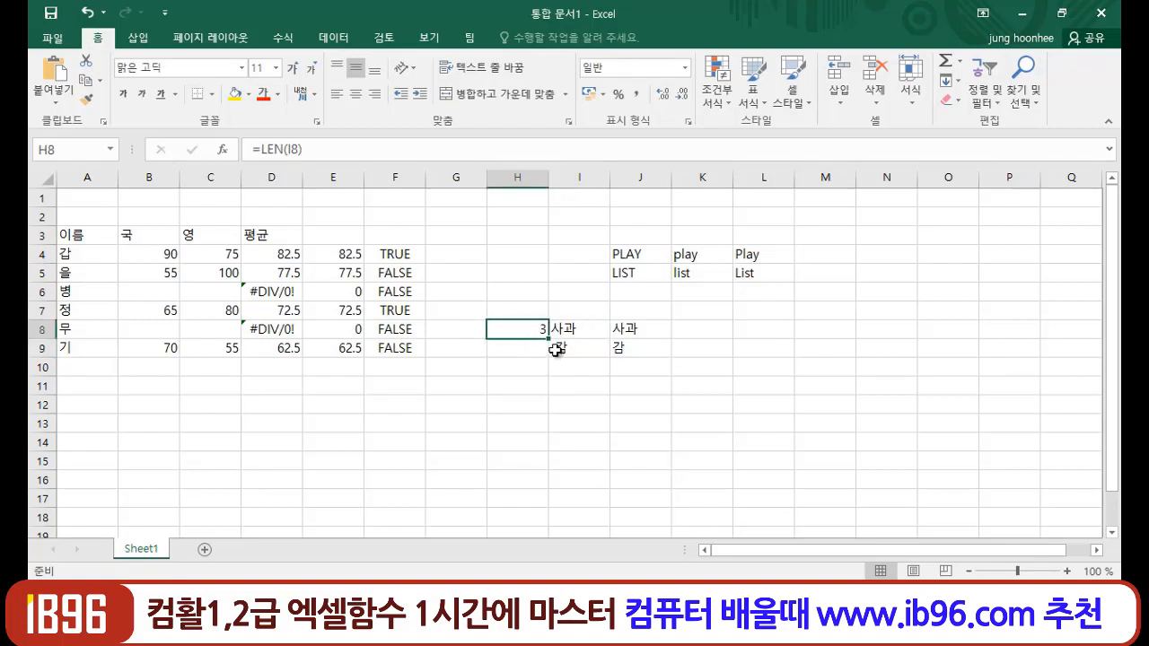
pyautogui.click(555, 348)
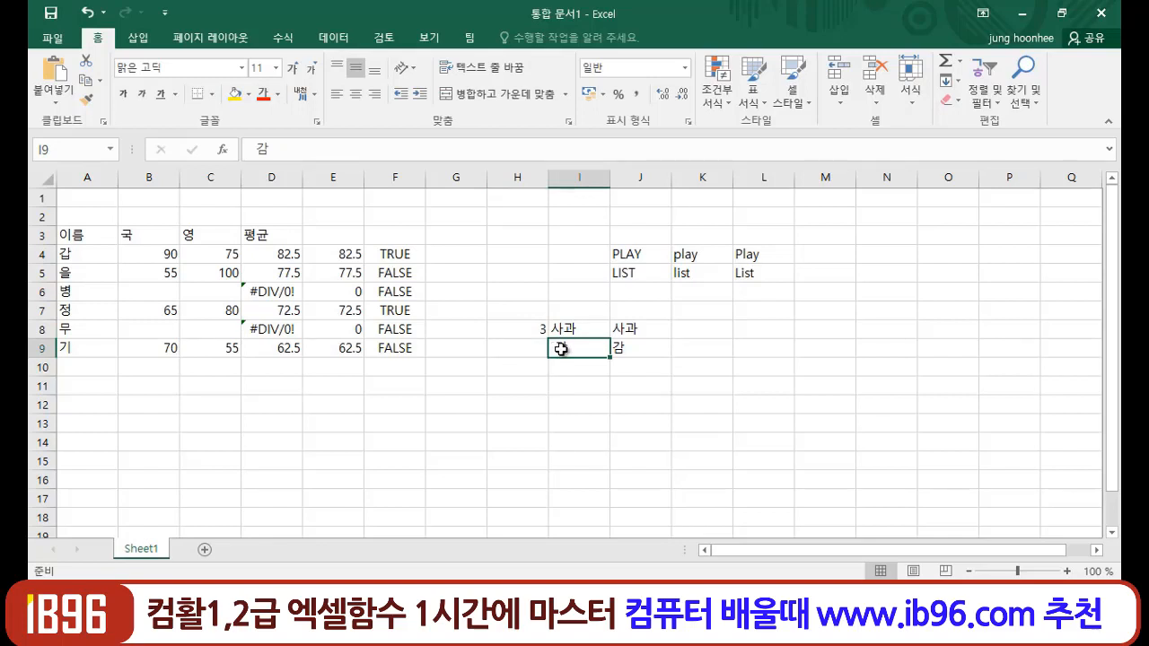
pyautogui.moveTo(546, 337); pyautogui.dragTo(547, 352)
pyautogui.click(648, 436)
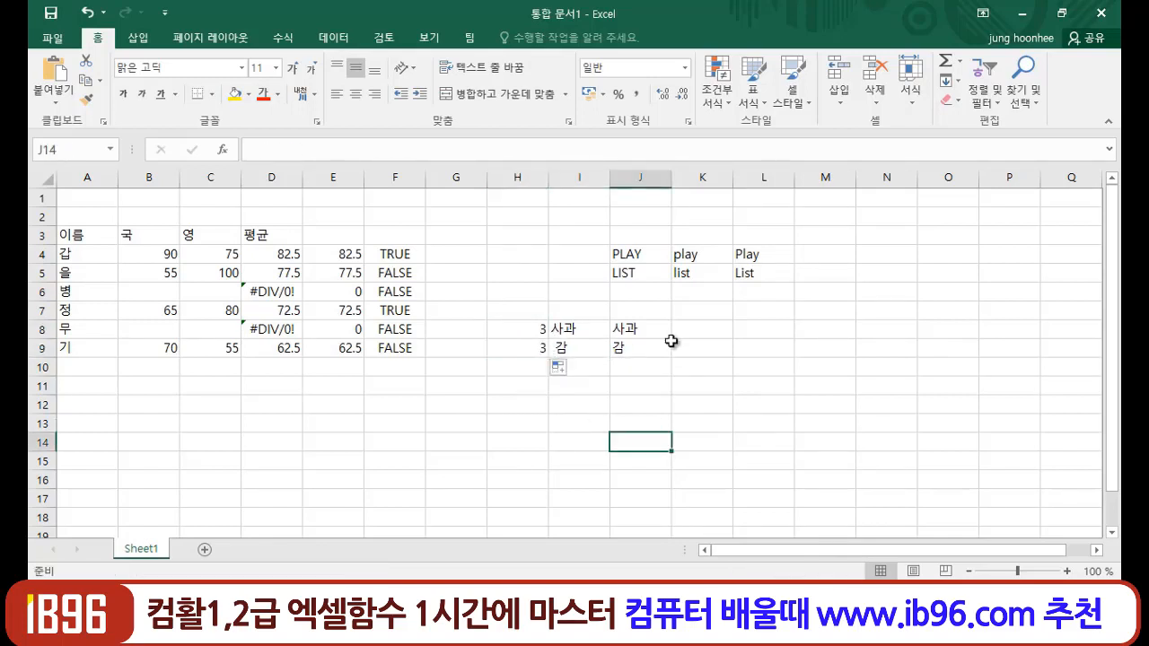
# Enter =LEN(J8) in K8 to count the characters of the first trimmed word.
pyautogui.click(655, 329)
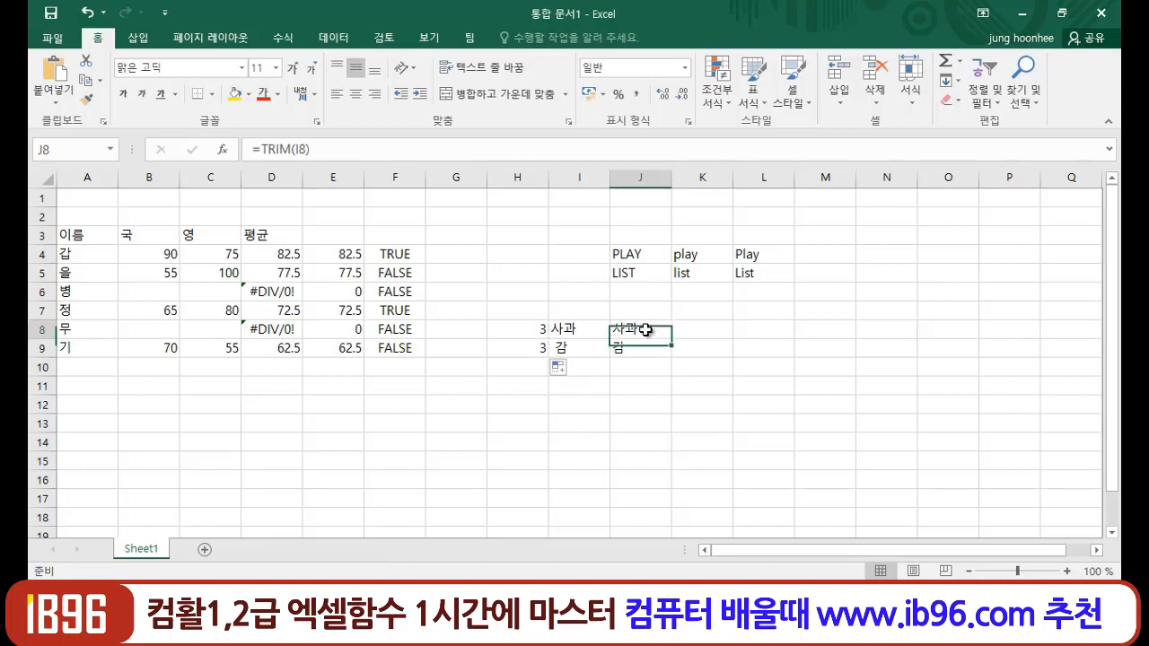
pyautogui.click(628, 350)
pyautogui.click(642, 404)
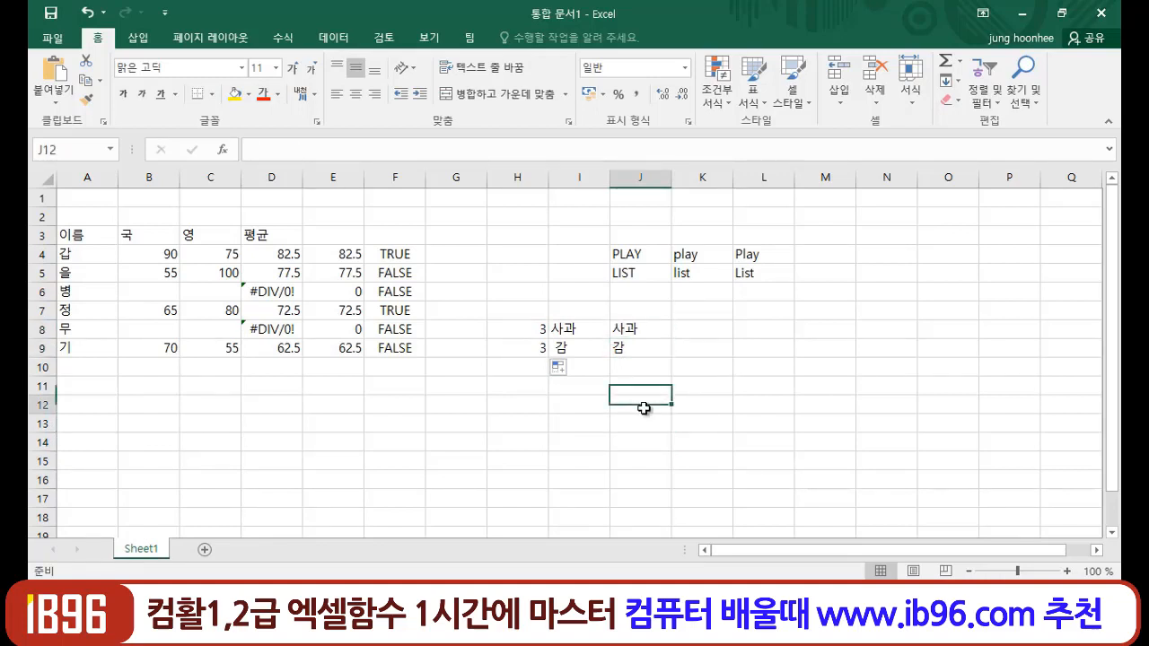
pyautogui.click(698, 327)
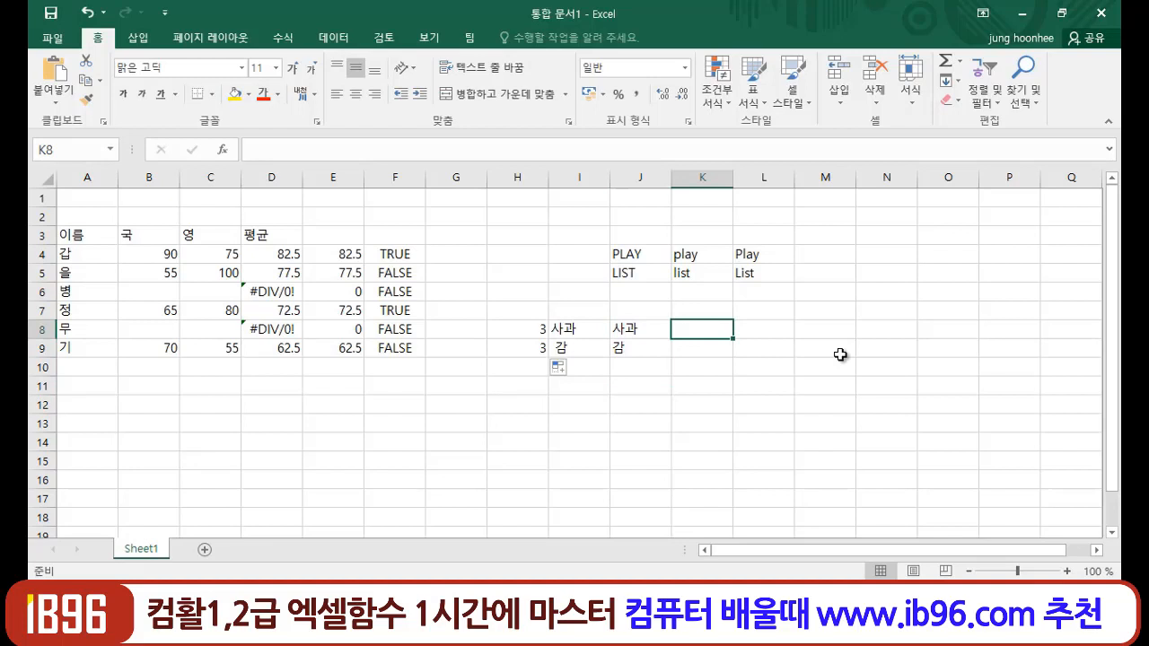
pyautogui.write('=LEN(')
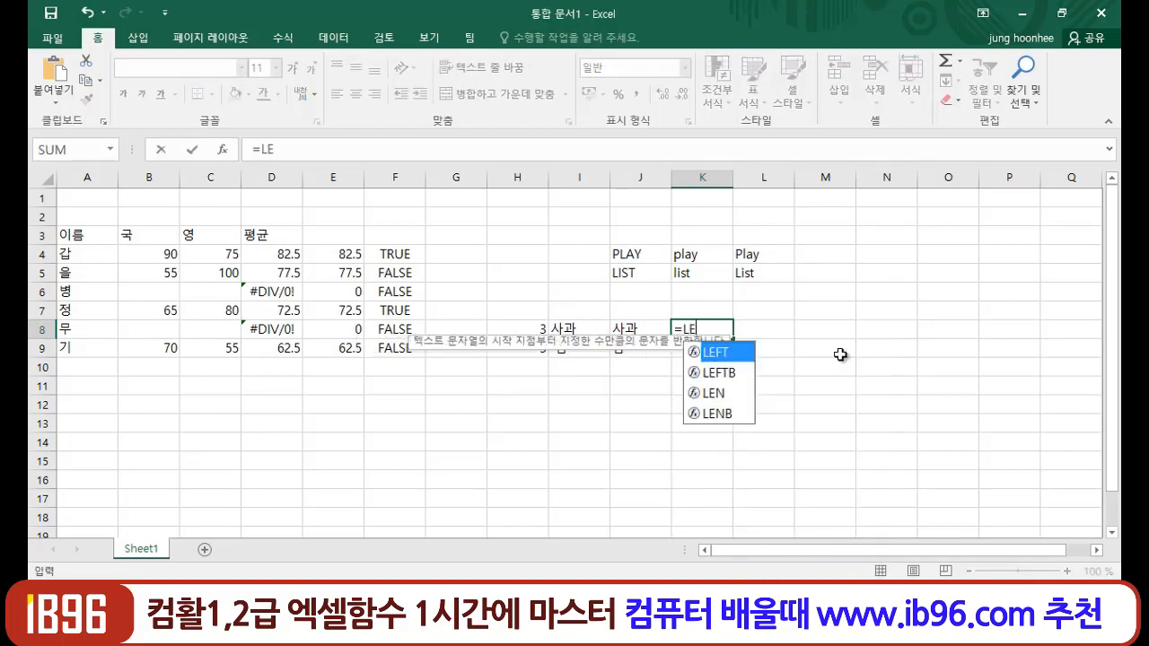
pyautogui.click(631, 328)
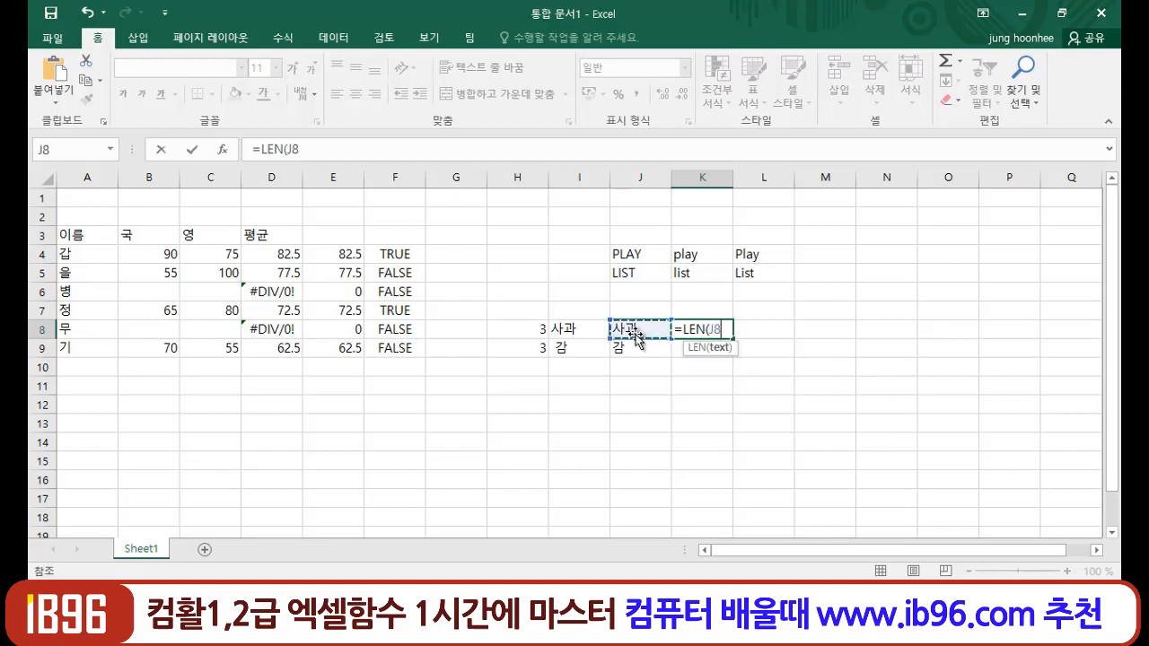
pyautogui.write(')')
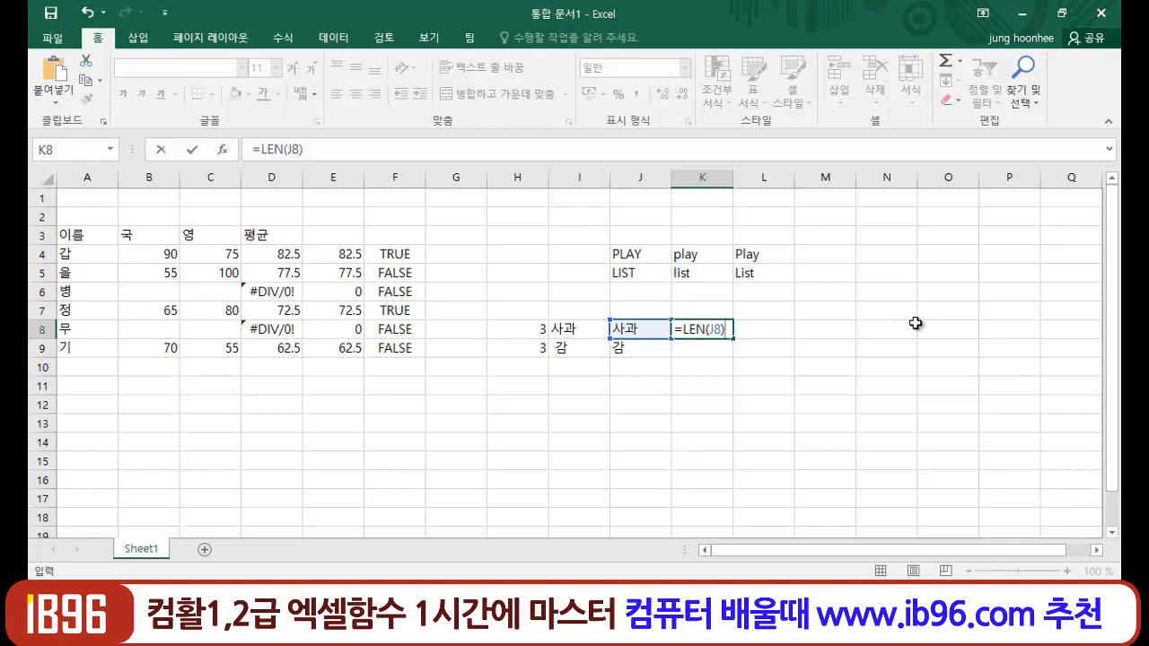
pyautogui.press('Return')
# Fill the LEN formula from K8 down to K9.
pyautogui.click(702, 328)
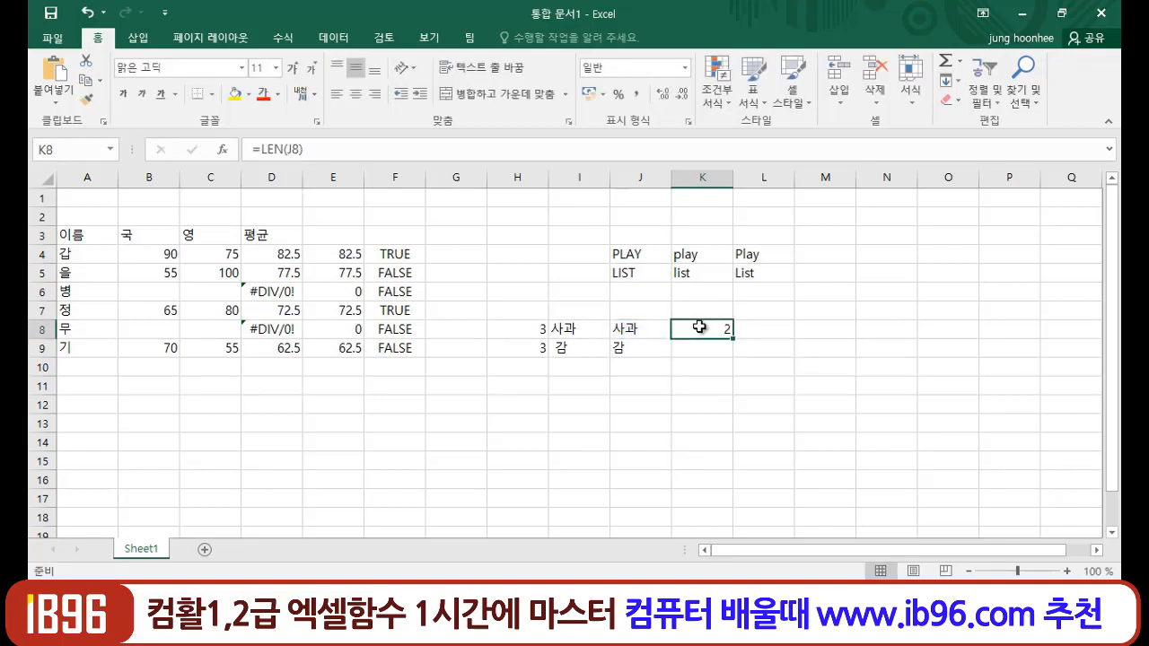
pyautogui.moveTo(733, 341); pyautogui.dragTo(732, 360)
pyautogui.click(802, 371)
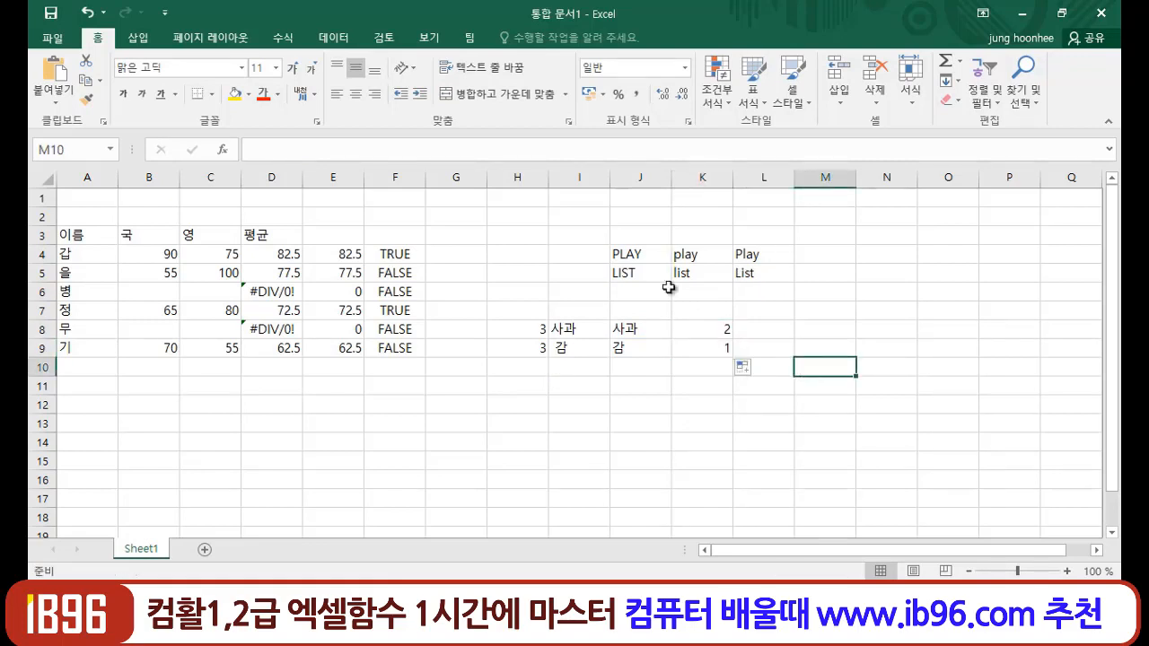
# Compare the original and trimmed words in I8:J9 with their character counts in columns H and K.
pyautogui.click(562, 328)
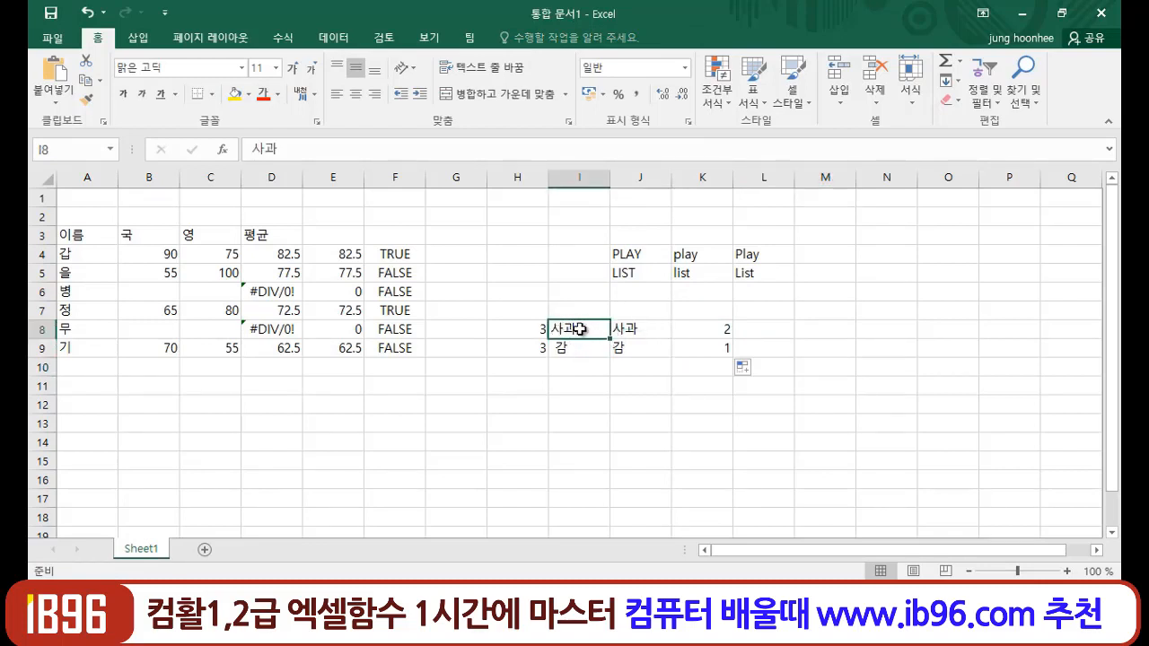
pyautogui.click(628, 328)
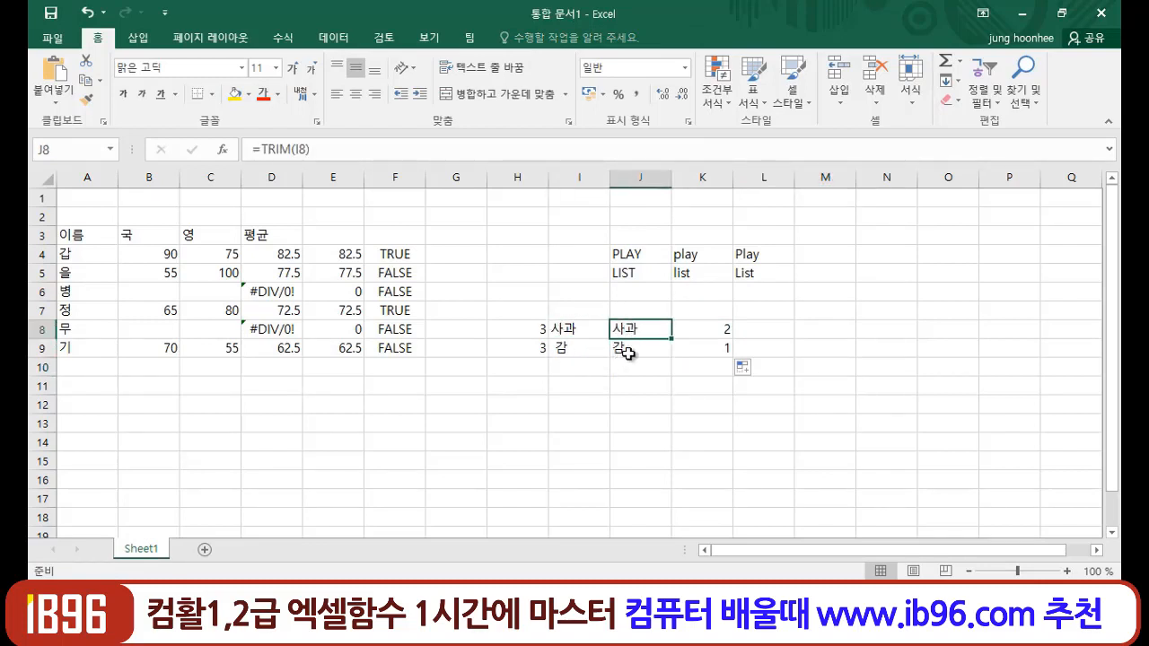
pyautogui.click(619, 352)
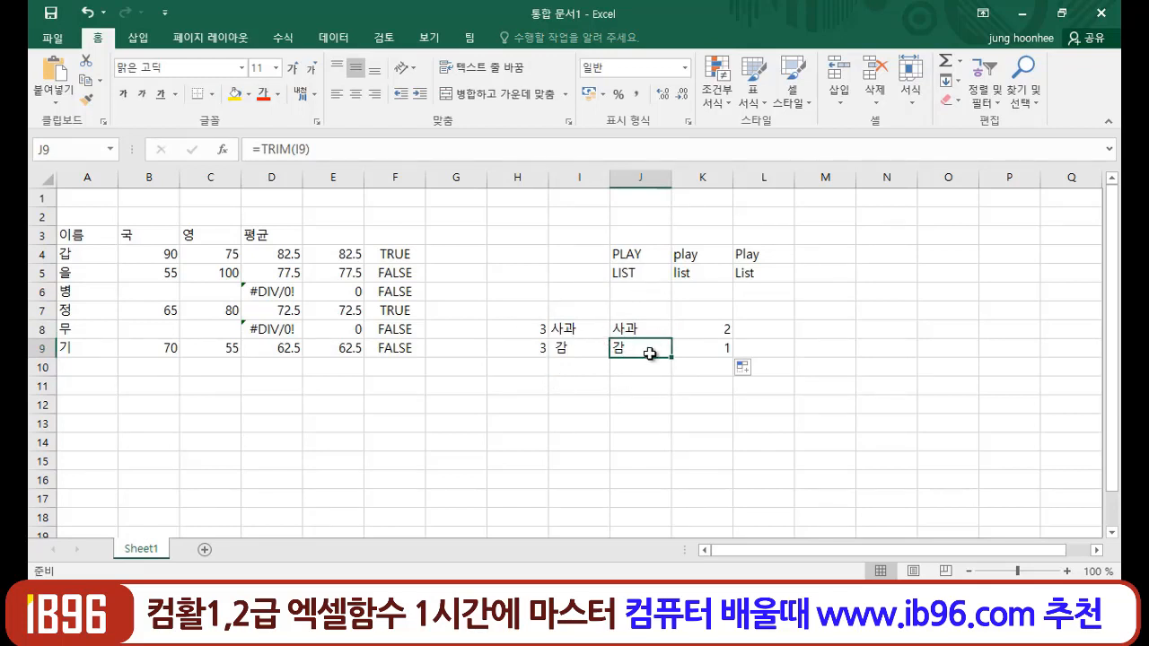
pyautogui.click(579, 324)
pyautogui.click(565, 352)
pyautogui.click(528, 332)
pyautogui.click(528, 352)
pyautogui.click(720, 328)
pyautogui.click(720, 350)
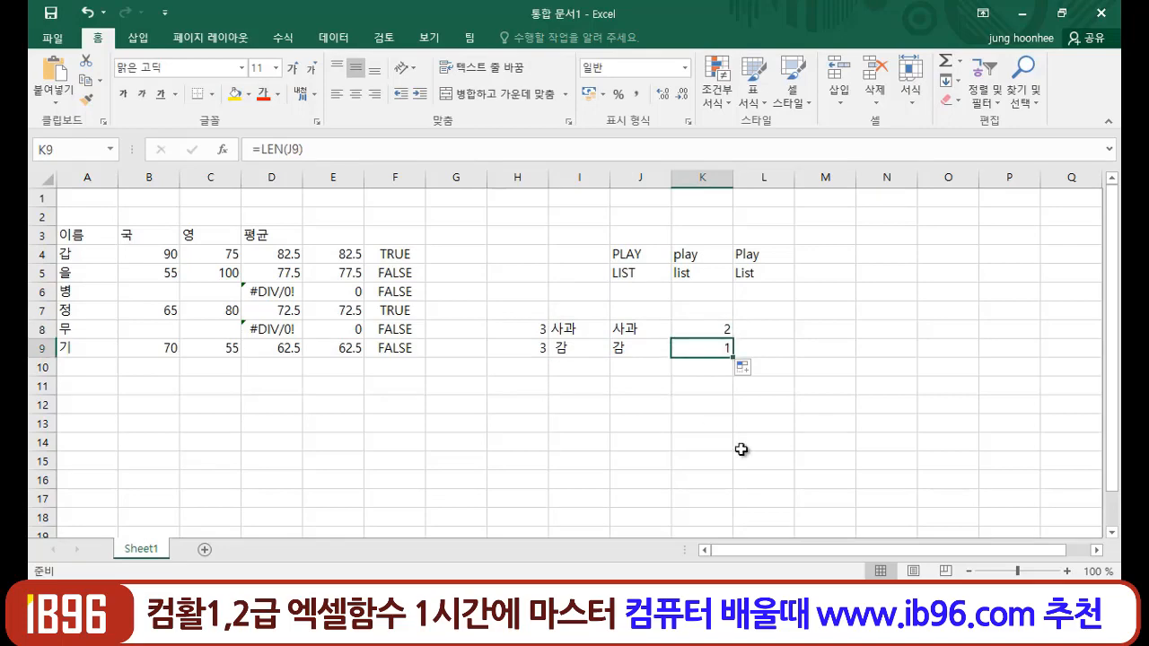
# Switch back to the running slide show with the text function table.
pyautogui.click(758, 441)
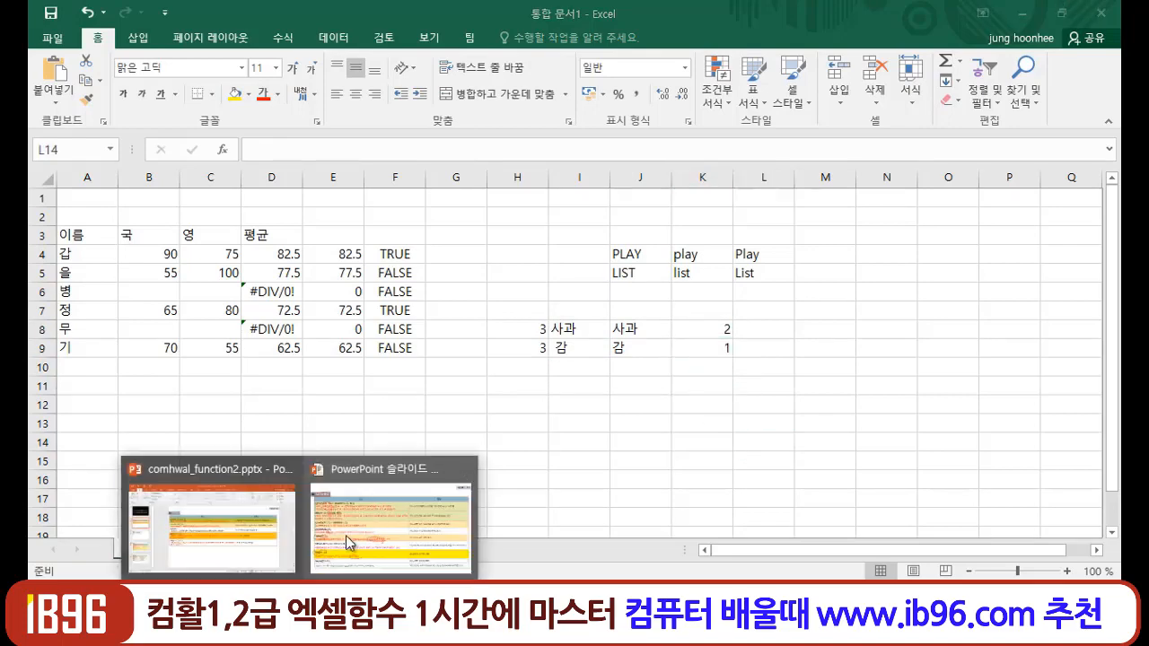
pyautogui.click(394, 507)
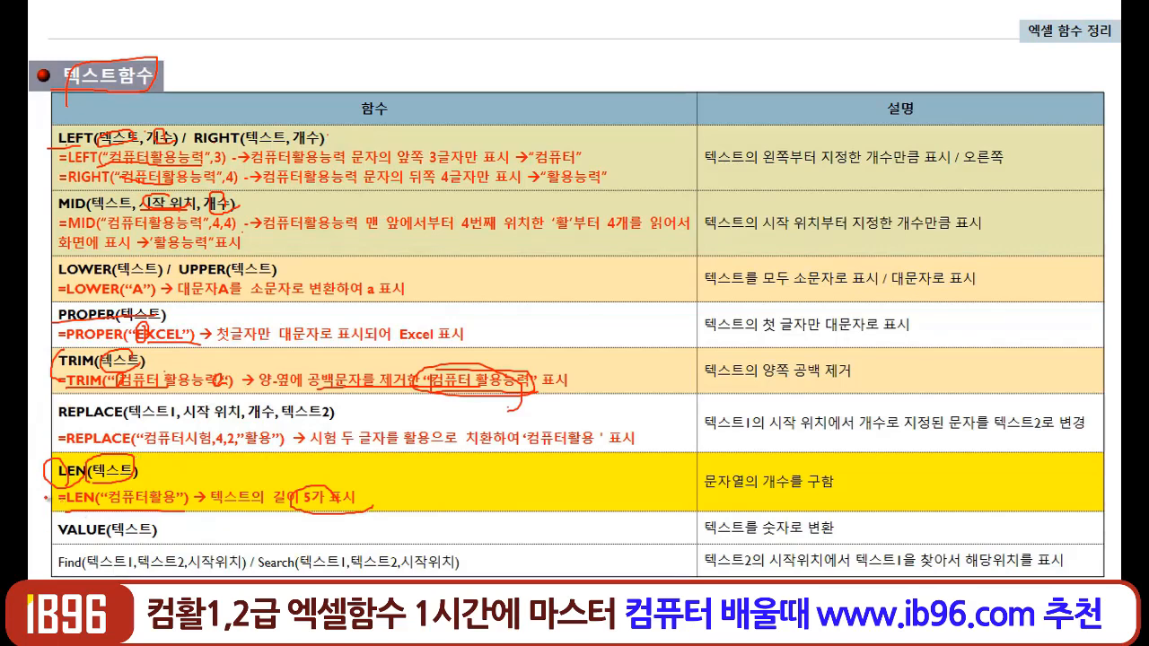
# Erase all ink annotations from the text function slide.
pyautogui.rightClick(489, 414)
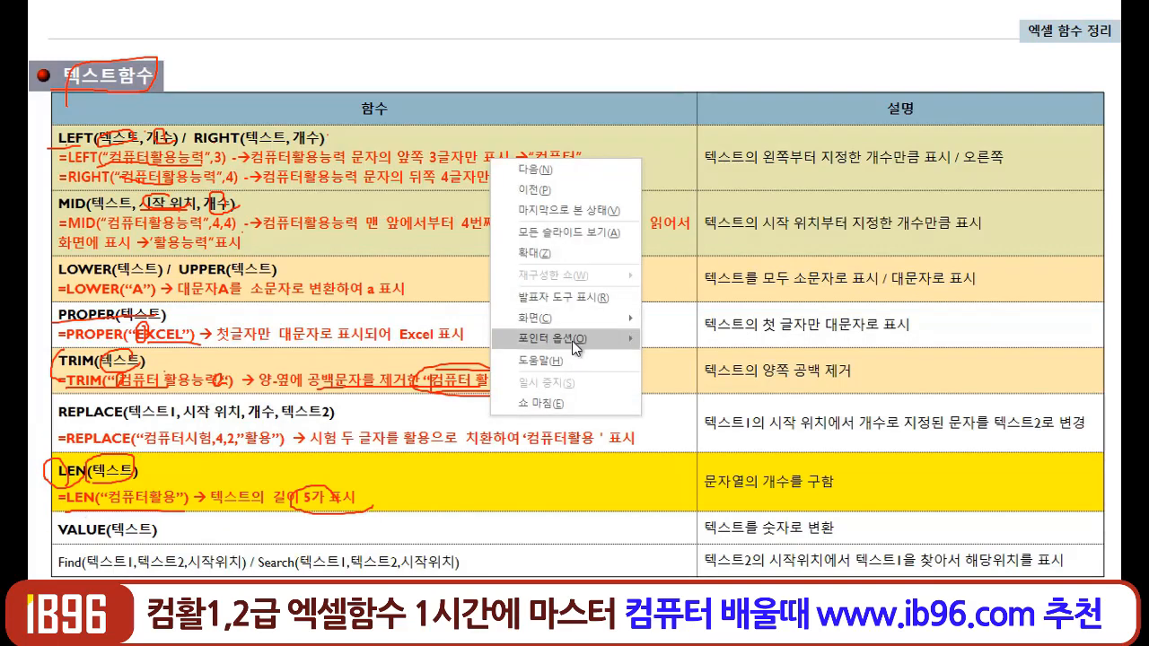
pyautogui.moveTo(572, 342)
pyautogui.click(701, 446)
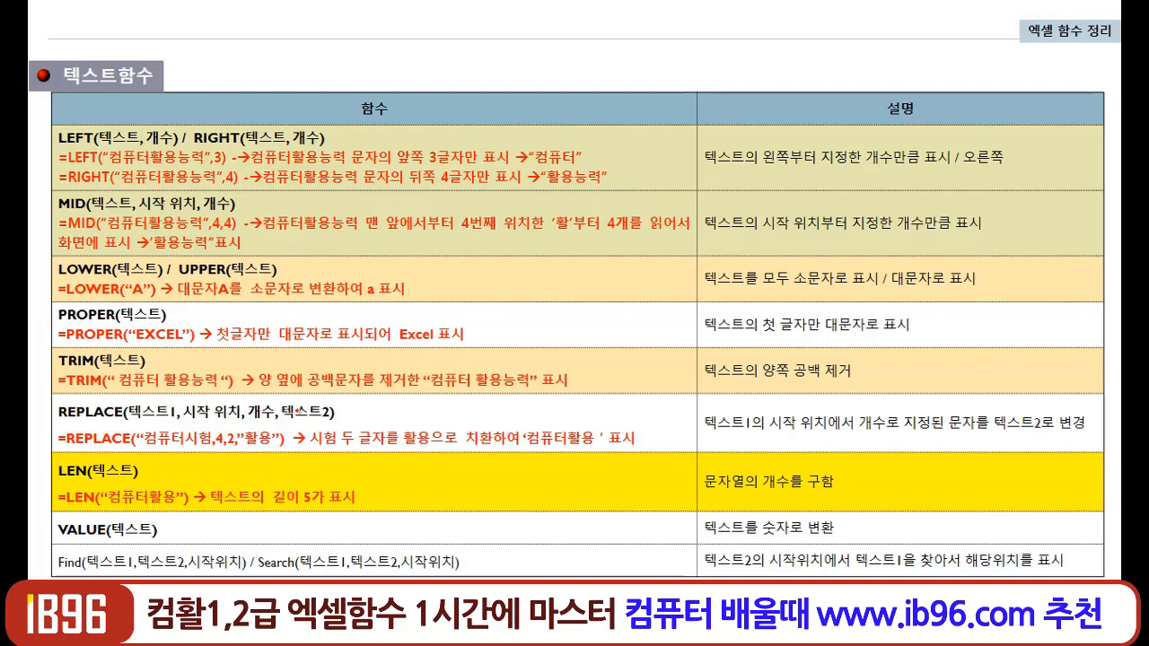
# Mark up the REPLACE row in pen, highlighting the function name, its arguments and the matching parts of the 컴퓨터시험 example.
pyautogui.moveTo(125, 418)
pyautogui.mouseDown()
pyautogui.moveTo(64, 420)
pyautogui.moveTo(106, 403)
pyautogui.moveTo(105, 421)
pyautogui.mouseUp()
pyautogui.moveTo(177, 415)
pyautogui.mouseDown()
pyautogui.moveTo(124, 420)
pyautogui.moveTo(175, 411)
pyautogui.moveTo(152, 449)
pyautogui.moveTo(213, 443)
pyautogui.mouseUp()
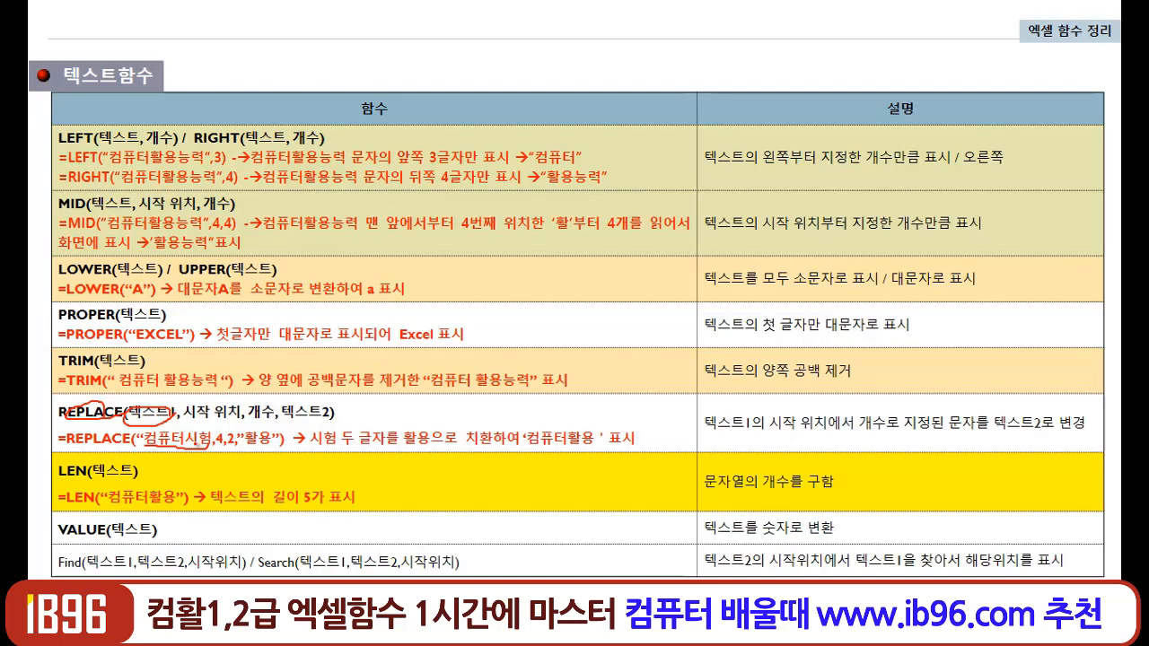
pyautogui.moveTo(203, 419); pyautogui.dragTo(241, 415)
pyautogui.moveTo(166, 440)
pyautogui.mouseDown()
pyautogui.moveTo(167, 458)
pyautogui.moveTo(220, 435)
pyautogui.moveTo(202, 424)
pyautogui.moveTo(181, 440)
pyautogui.mouseUp()
pyautogui.moveTo(223, 449); pyautogui.dragTo(247, 448)
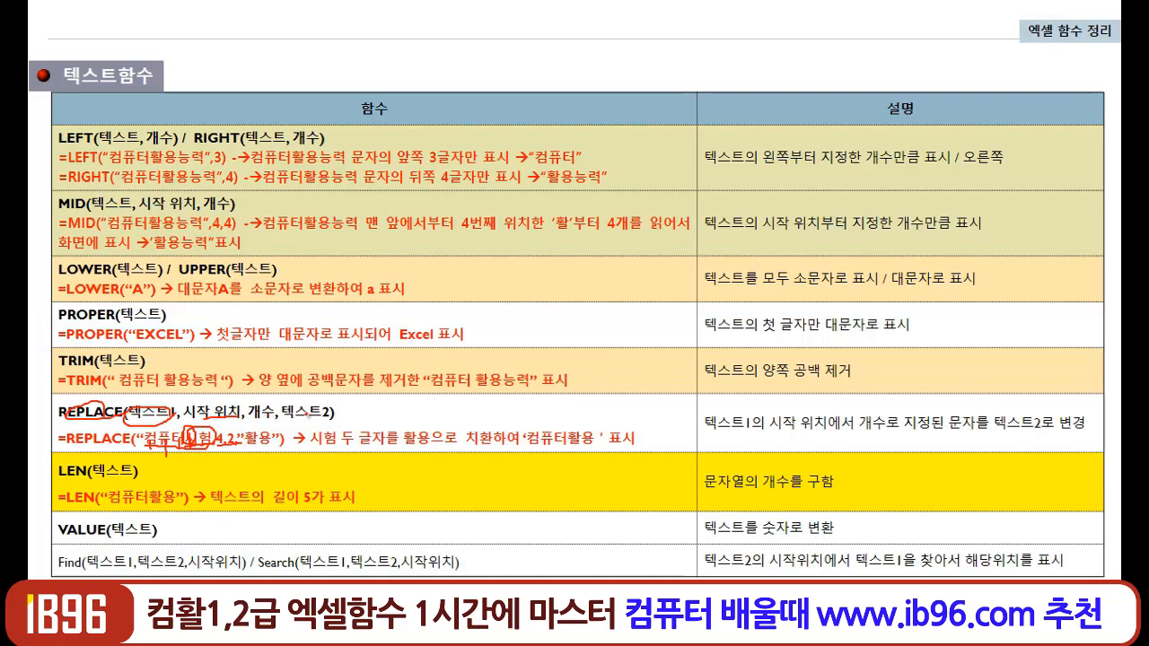
pyautogui.moveTo(329, 420)
pyautogui.mouseDown()
pyautogui.moveTo(293, 397)
pyautogui.moveTo(334, 419)
pyautogui.mouseUp()
pyautogui.moveTo(188, 437)
pyautogui.mouseDown()
pyautogui.moveTo(242, 412)
pyautogui.moveTo(262, 440)
pyautogui.mouseUp()
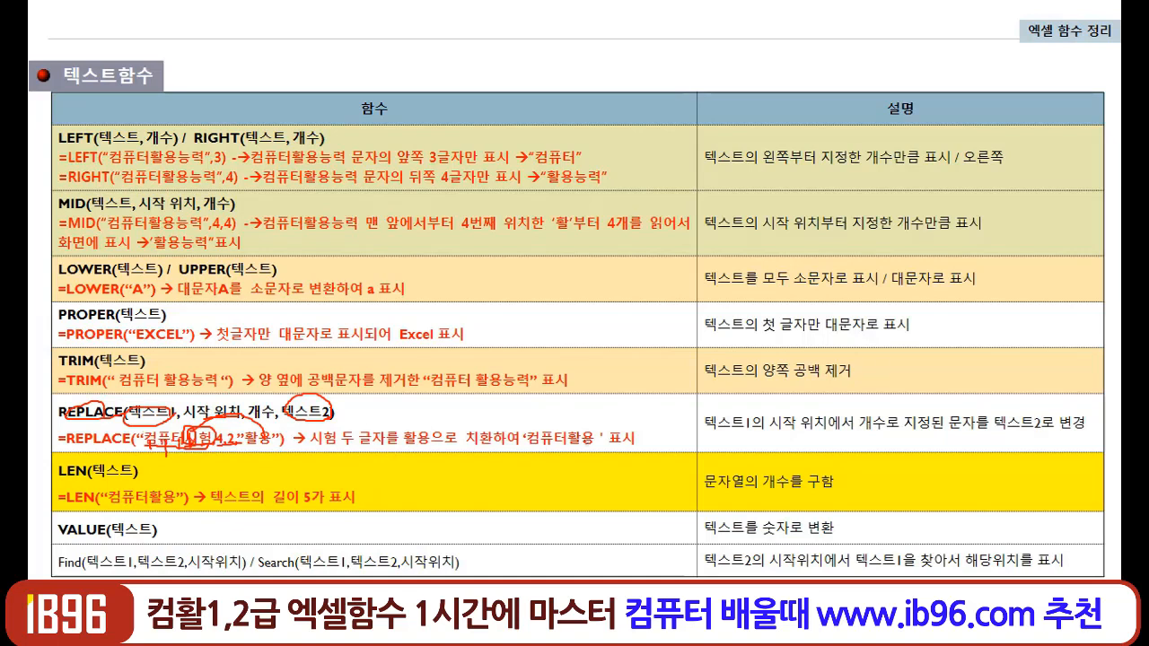
pyautogui.moveTo(526, 446); pyautogui.dragTo(582, 447)
pyautogui.moveTo(44, 395)
pyautogui.mouseDown()
pyautogui.moveTo(52, 421)
pyautogui.moveTo(75, 398)
pyautogui.mouseUp()
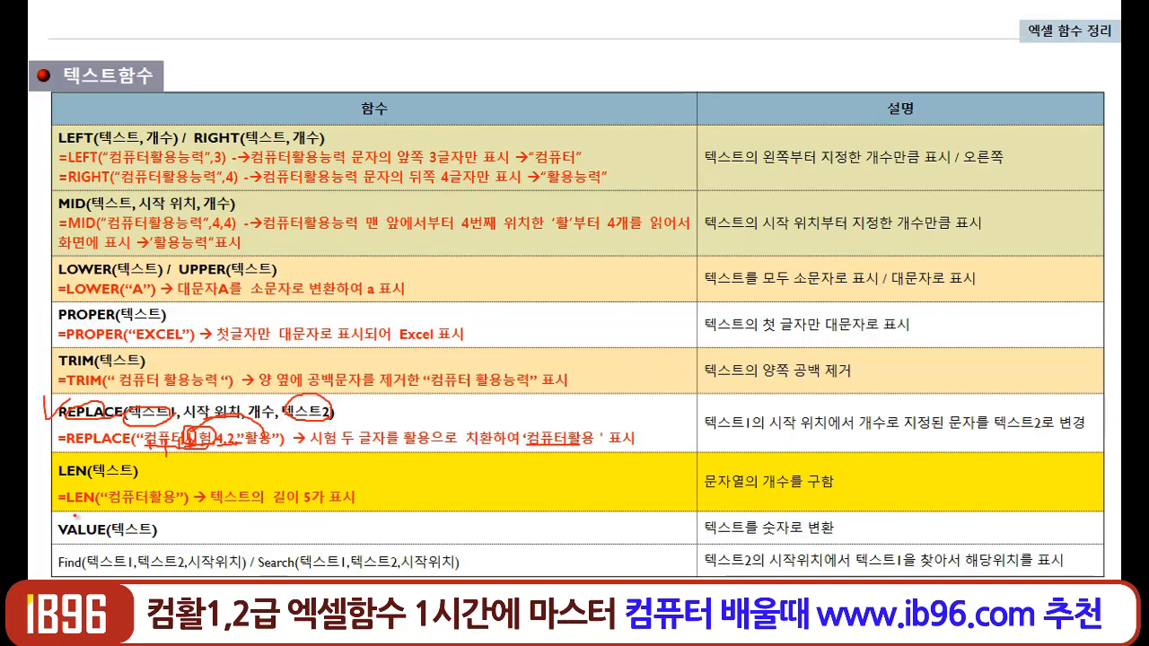
# Circle and underline the VALUE function and its argument, and mark the Find and Search arguments in the last row.
pyautogui.moveTo(153, 533)
pyautogui.mouseDown()
pyautogui.moveTo(119, 544)
pyautogui.moveTo(130, 515)
pyautogui.mouseUp()
pyautogui.moveTo(59, 534); pyautogui.dragTo(211, 537)
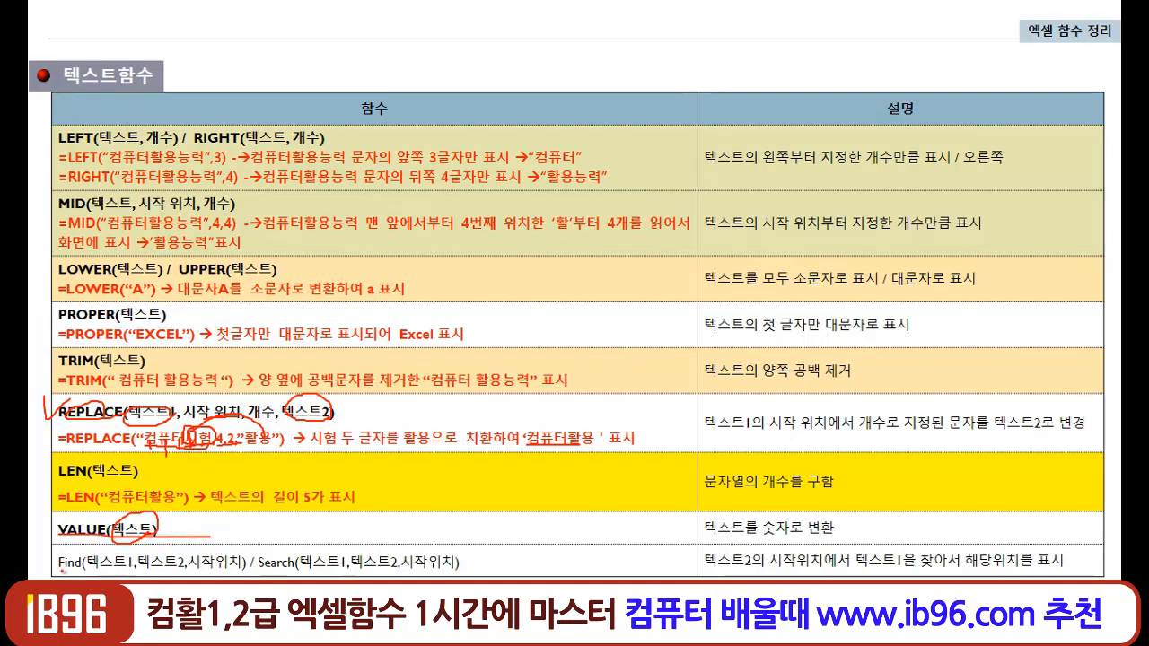
pyautogui.moveTo(59, 574); pyautogui.dragTo(149, 571)
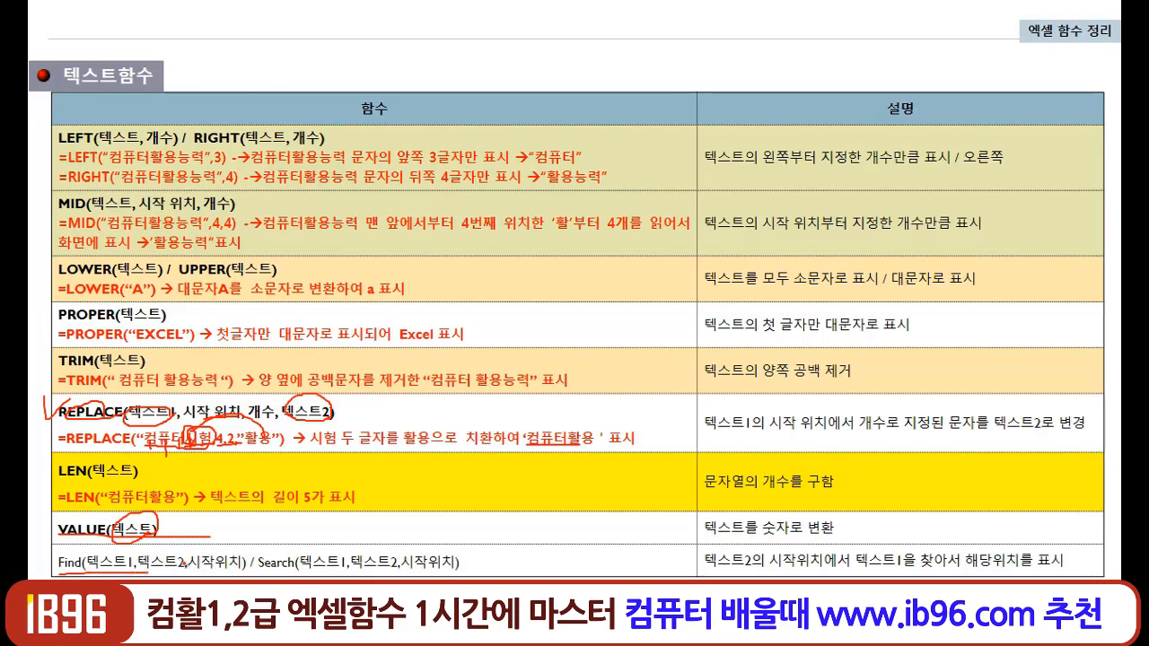
pyautogui.moveTo(184, 565)
pyautogui.mouseDown()
pyautogui.moveTo(164, 572)
pyautogui.moveTo(155, 560)
pyautogui.moveTo(173, 576)
pyautogui.moveTo(93, 576)
pyautogui.moveTo(108, 551)
pyautogui.moveTo(122, 572)
pyautogui.mouseUp()
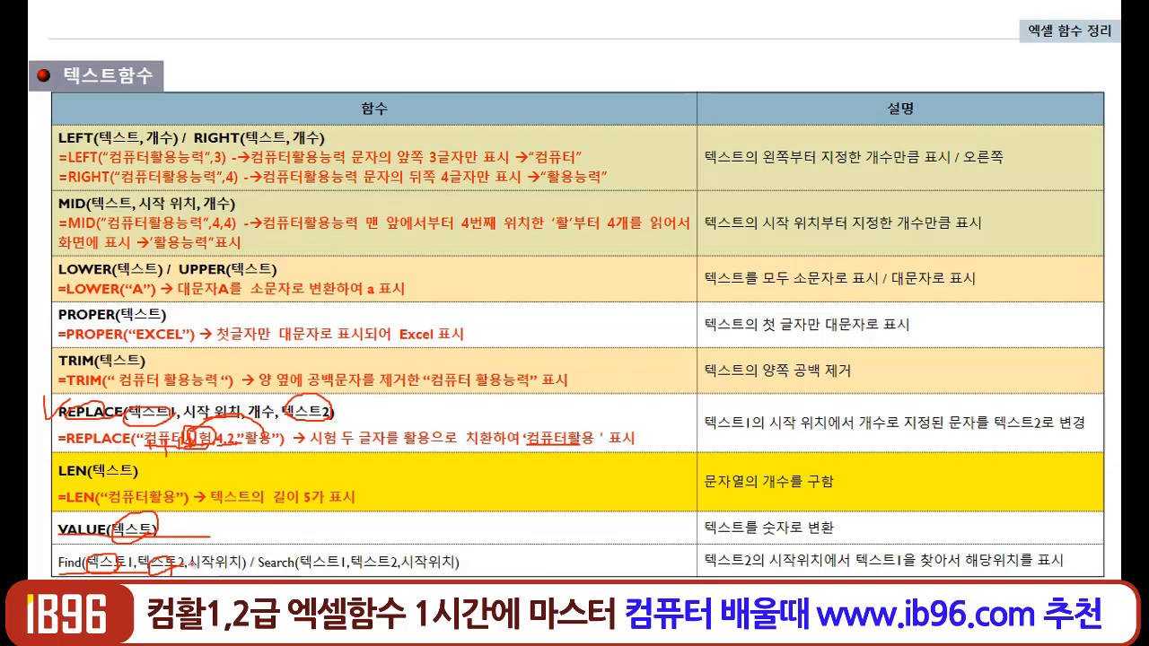
pyautogui.moveTo(121, 562); pyautogui.dragTo(206, 566)
pyautogui.moveTo(88, 572); pyautogui.dragTo(401, 574)
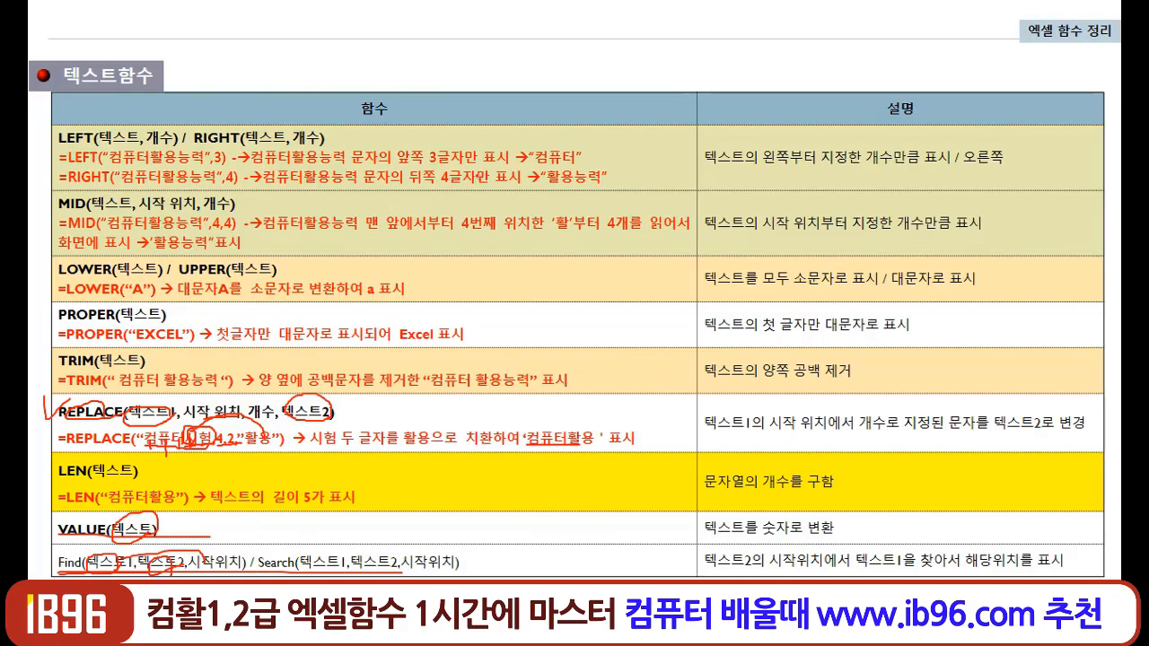
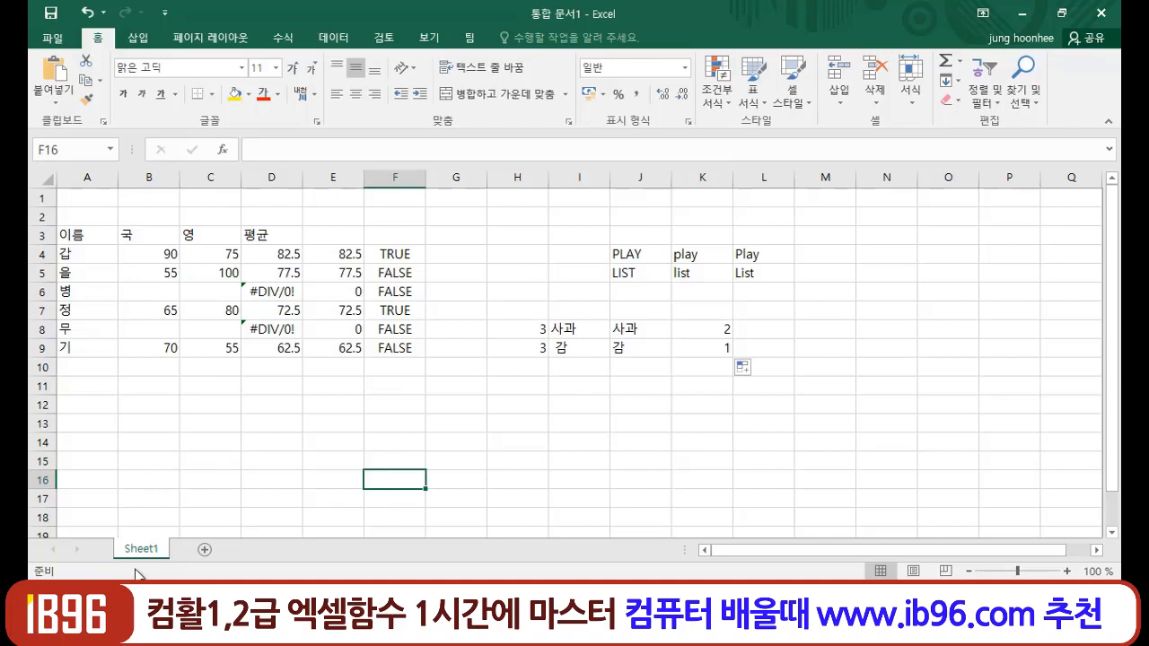
# Add a new worksheet to the 통합 문서1 workbook in Excel and enter the label 오늘날짜 in A2.
pyautogui.click(204, 549)
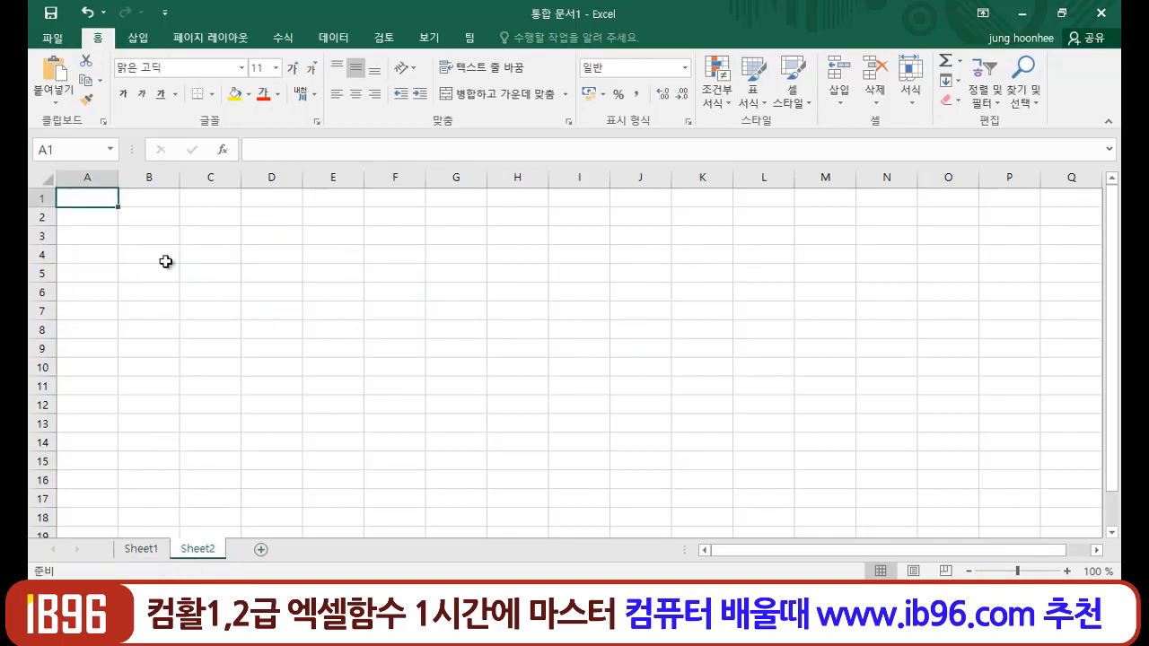
pyautogui.click(165, 257)
pyautogui.click(162, 223)
pyautogui.click(93, 215)
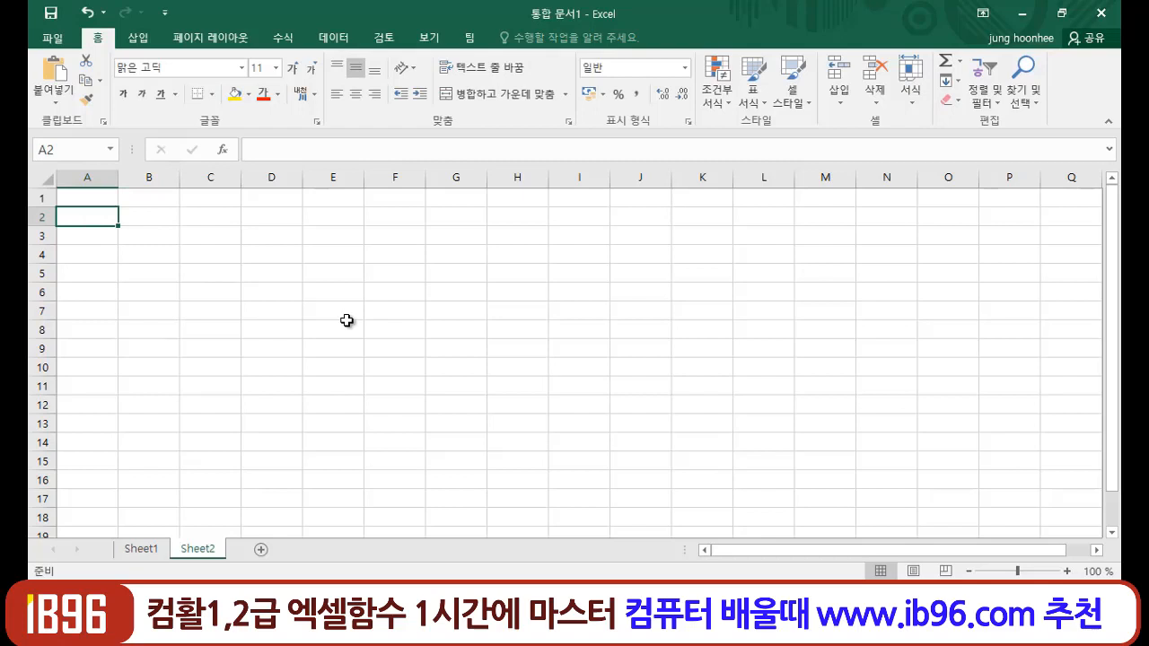
pyautogui.write('DHSM')
pyautogui.press('BackSpace')
pyautogui.press('BackSpace')
pyautogui.press('BackSpace')
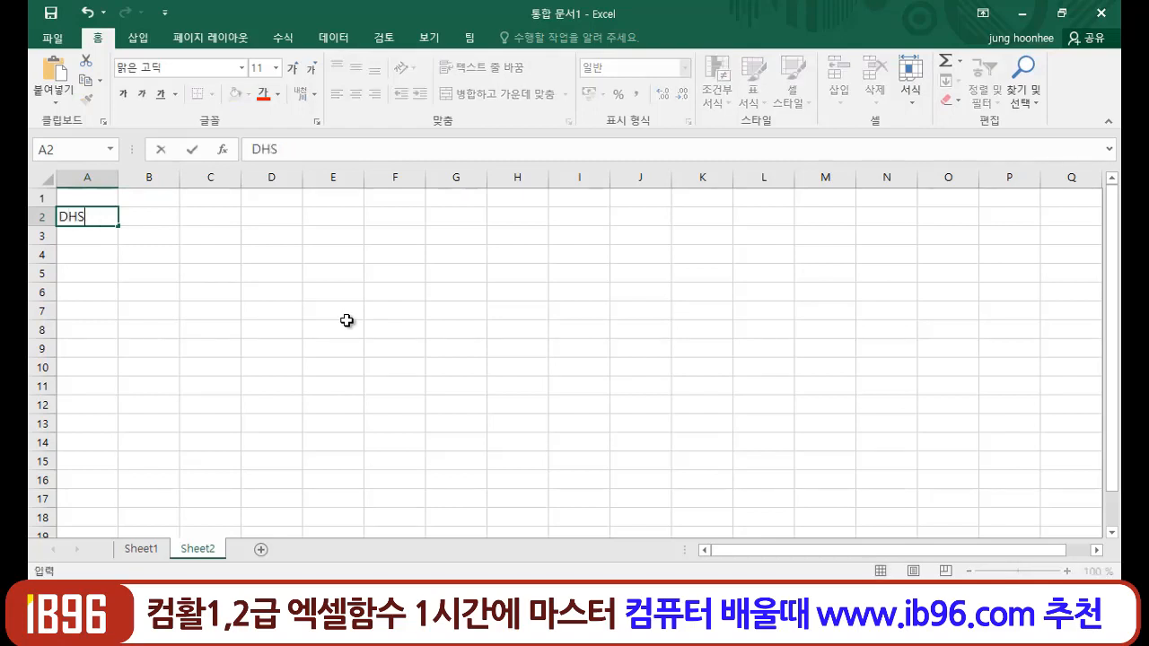
pyautogui.press('BackSpace')
pyautogui.write('오늘날짜')
pyautogui.press('Return')
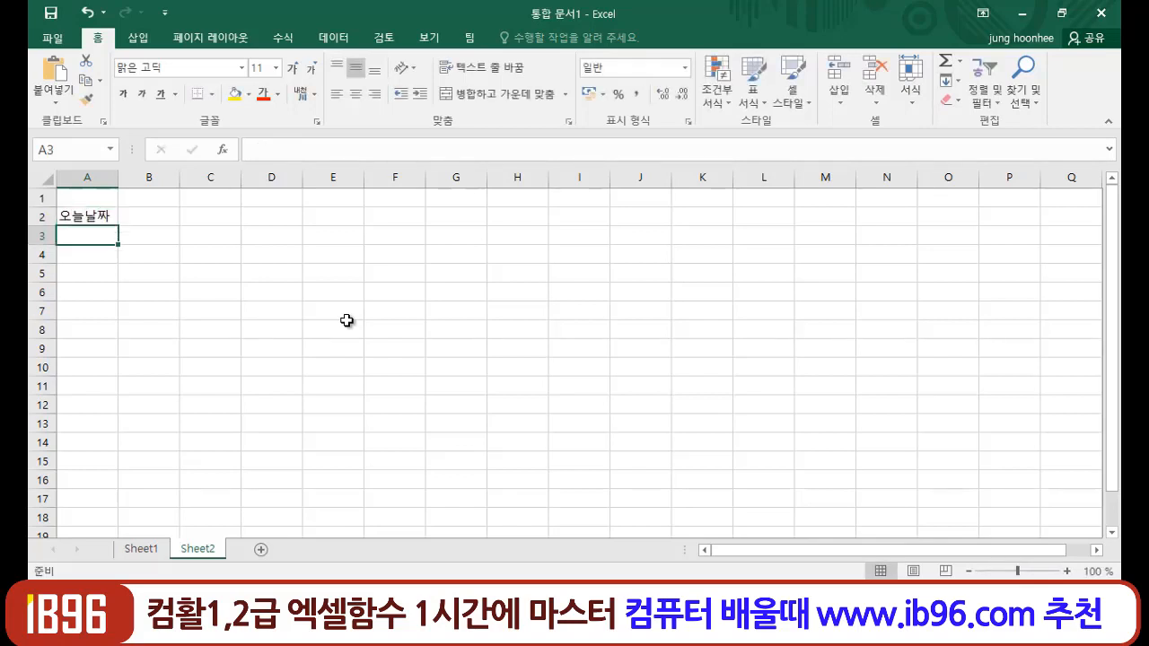
# Enter =TODAY() in B2 to return the current date.
pyautogui.press('Up')
pyautogui.press('Right')
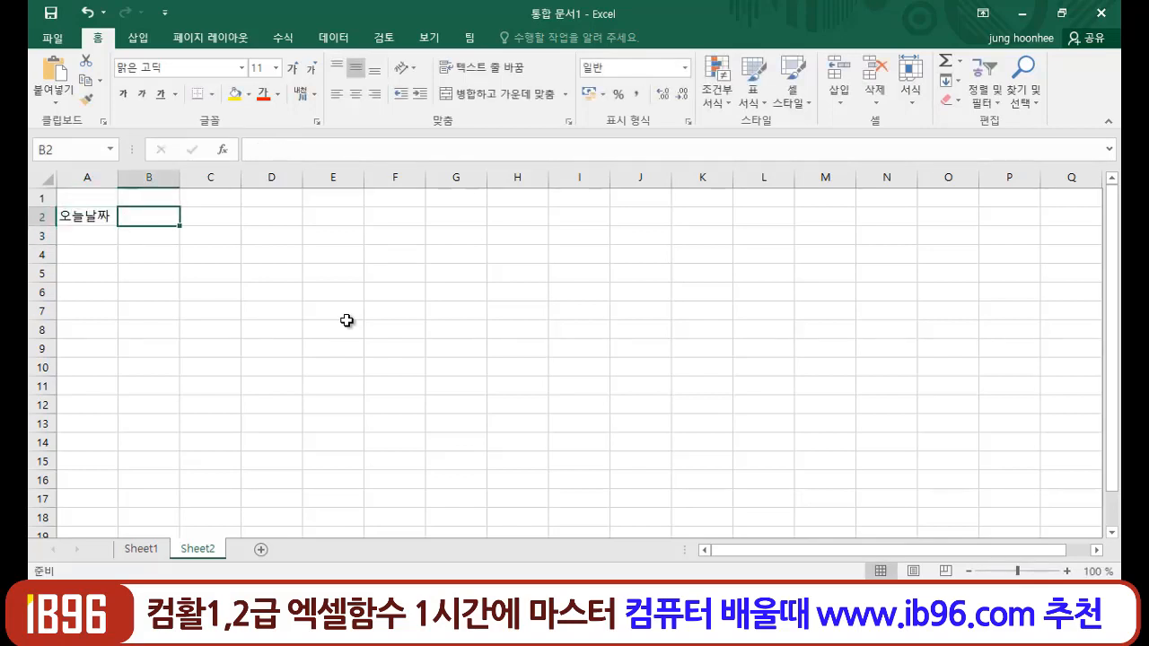
pyautogui.write('=')
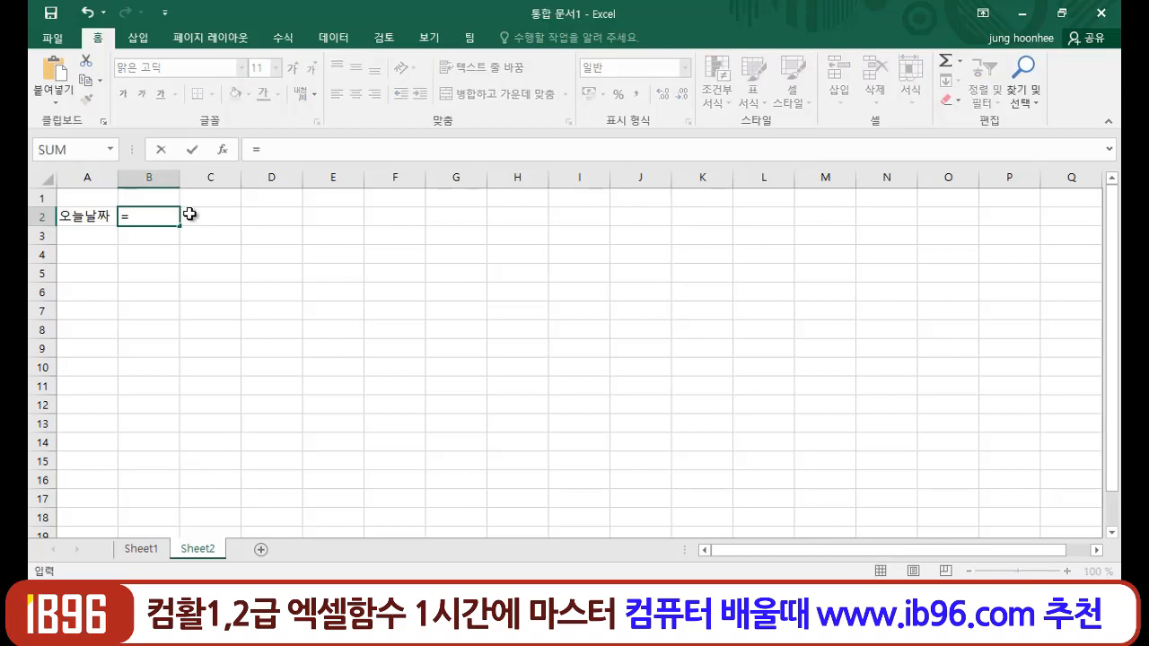
pyautogui.write('TODA')
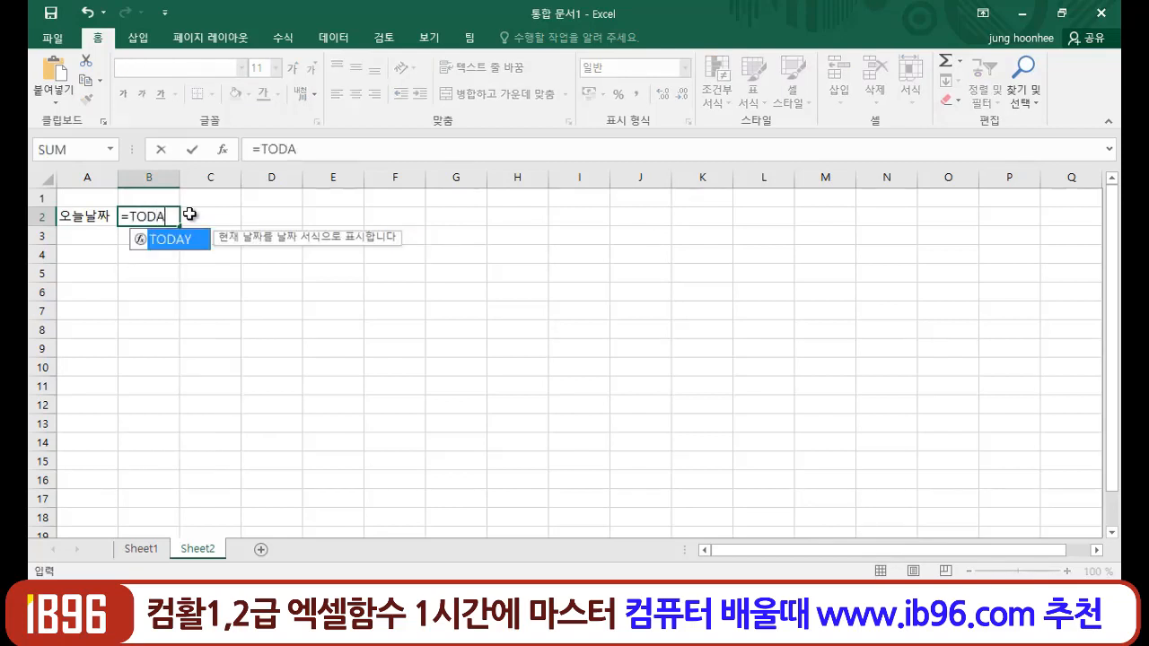
pyautogui.write('Y(')
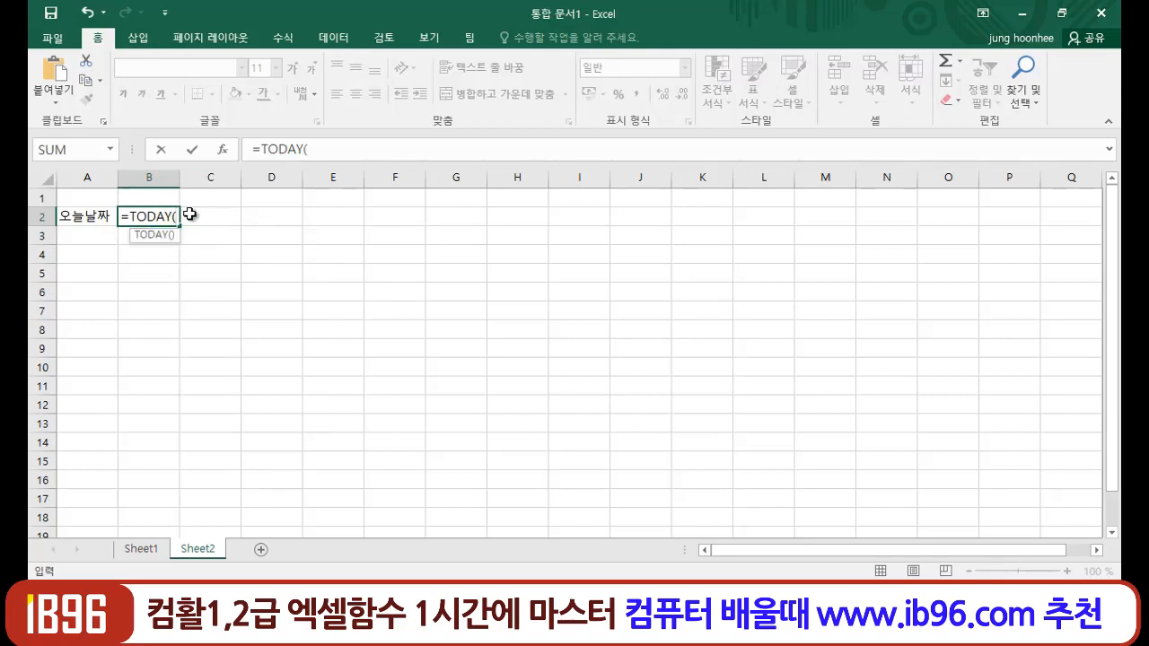
pyautogui.write(')')
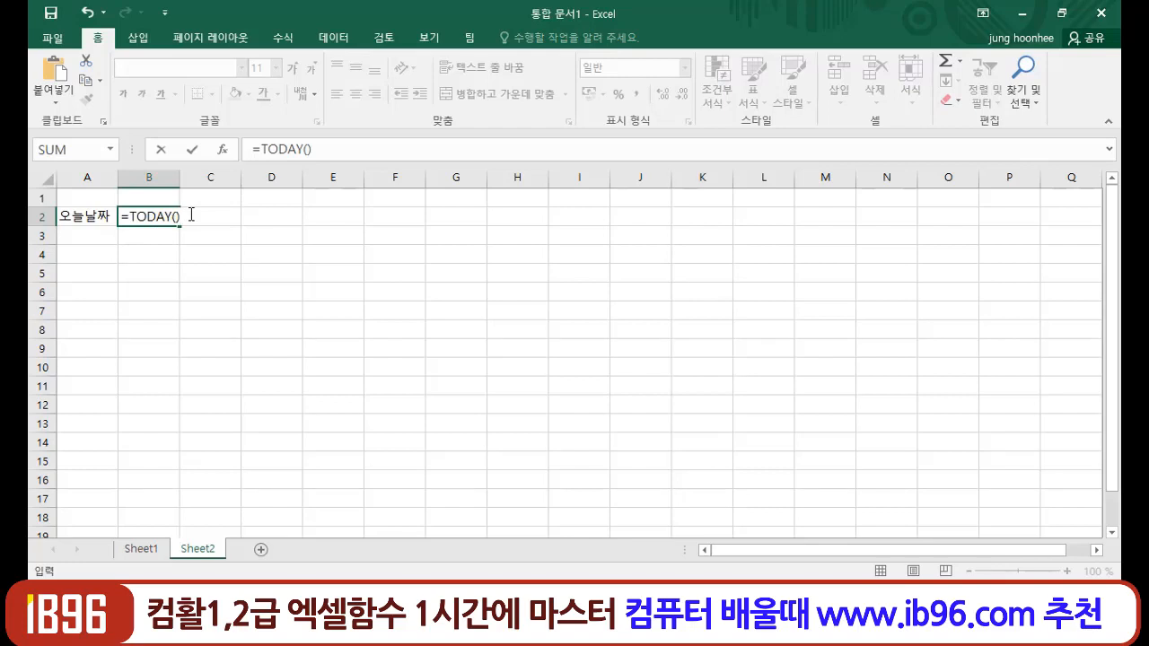
pyautogui.press('Return')
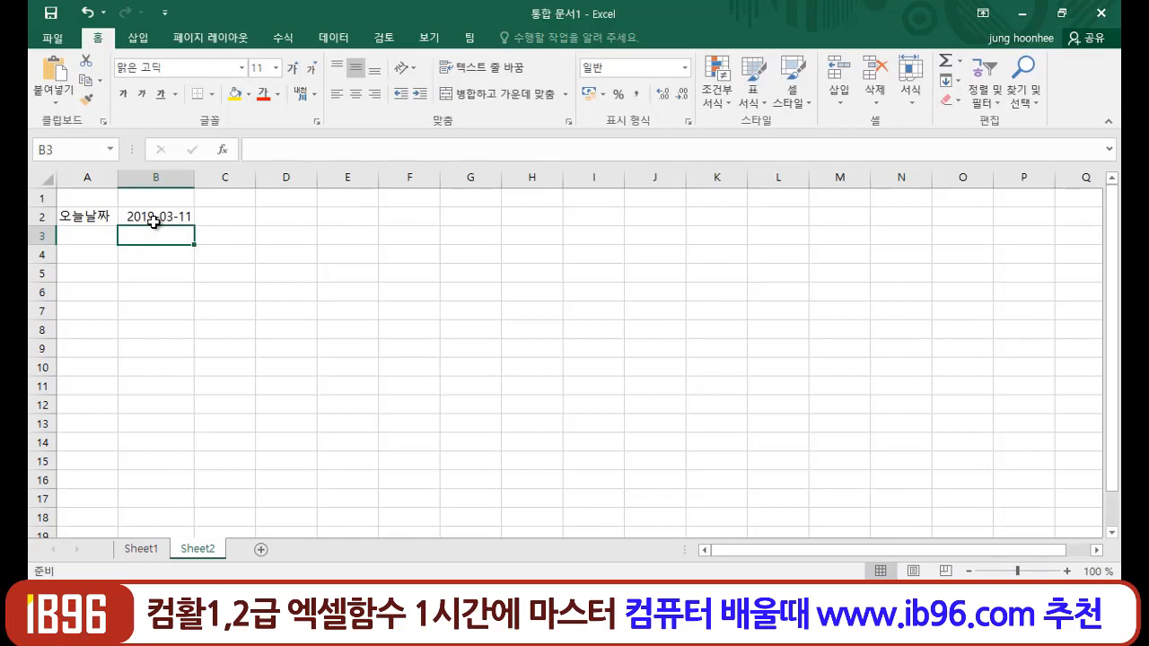
# Enter =NOW() in B3 to return the current date and time.
pyautogui.click(250, 272)
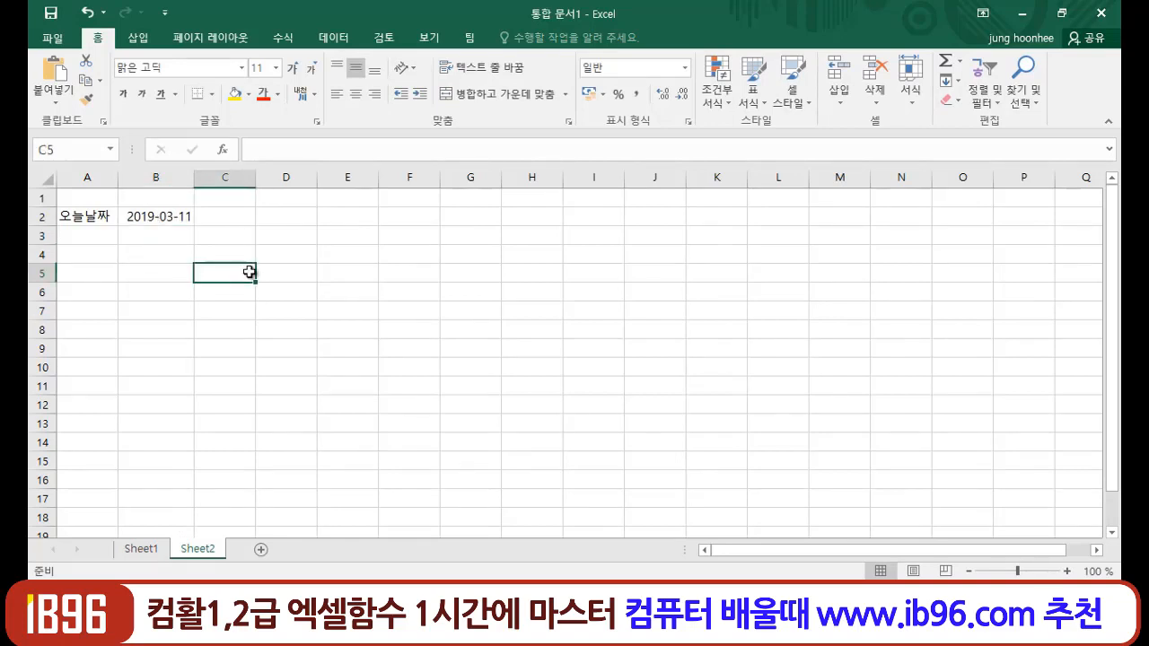
pyautogui.click(113, 273)
pyautogui.click(149, 236)
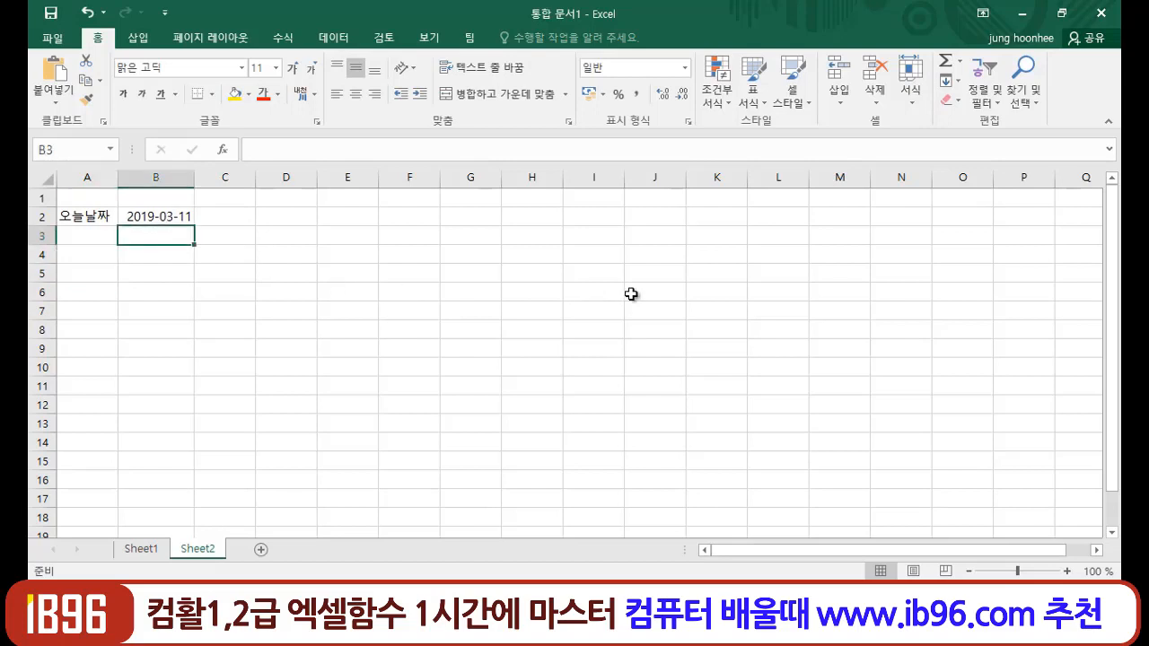
pyautogui.write('=')
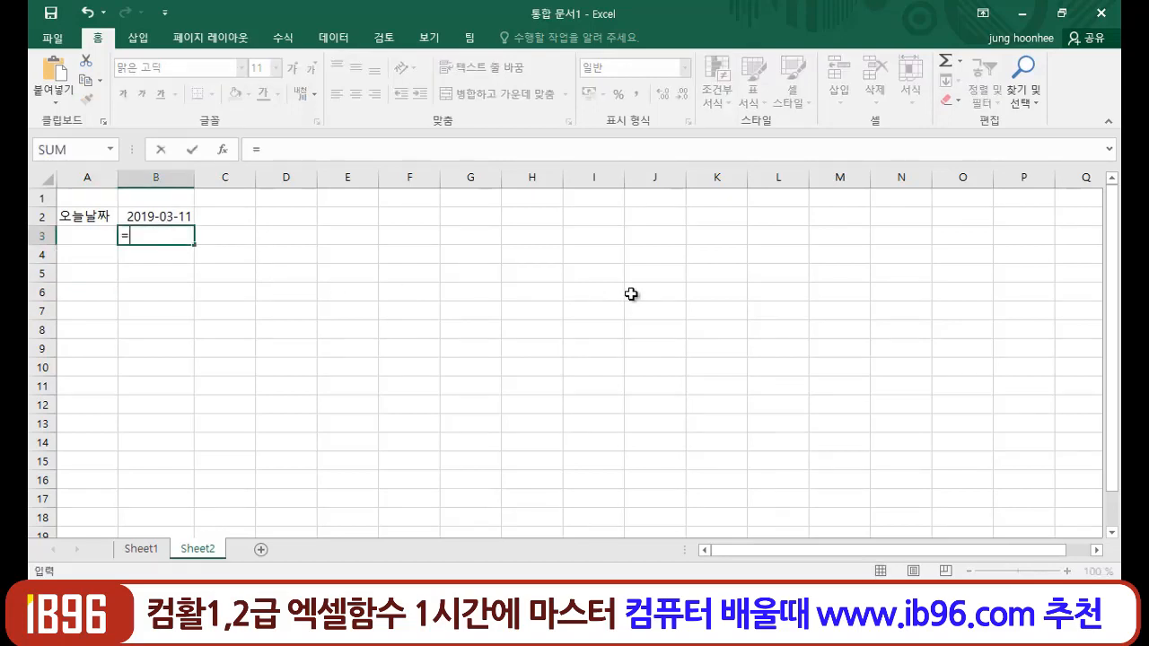
pyautogui.write('TO')
pyautogui.press('BackSpace')
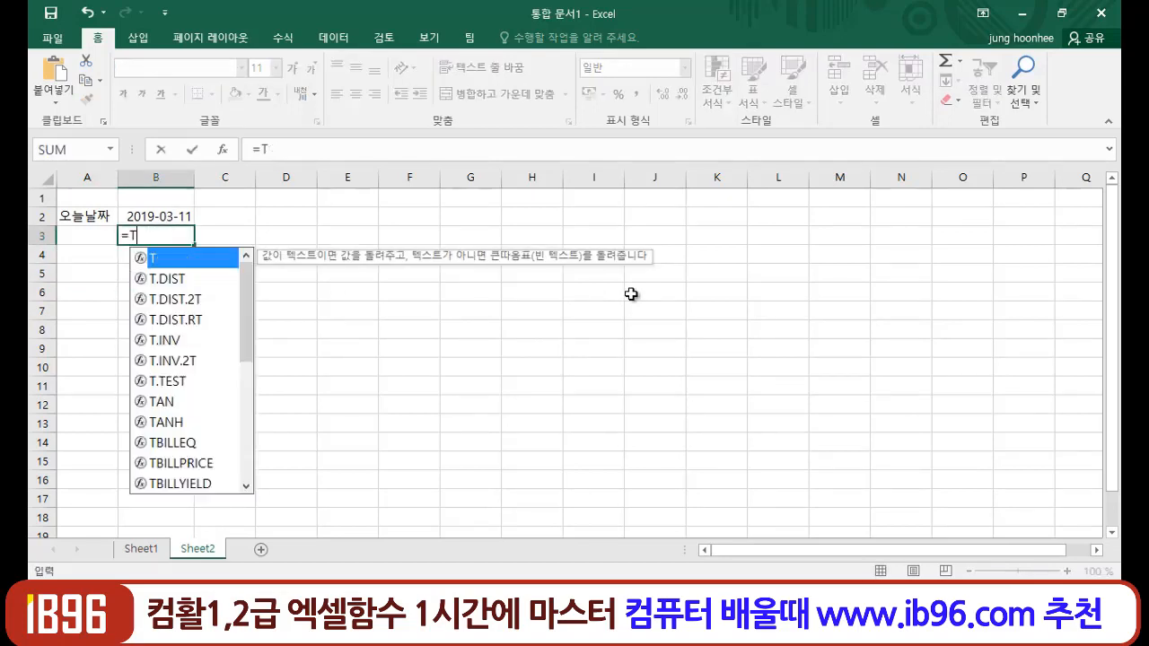
pyautogui.press('BackSpace')
pyautogui.write('NOW')
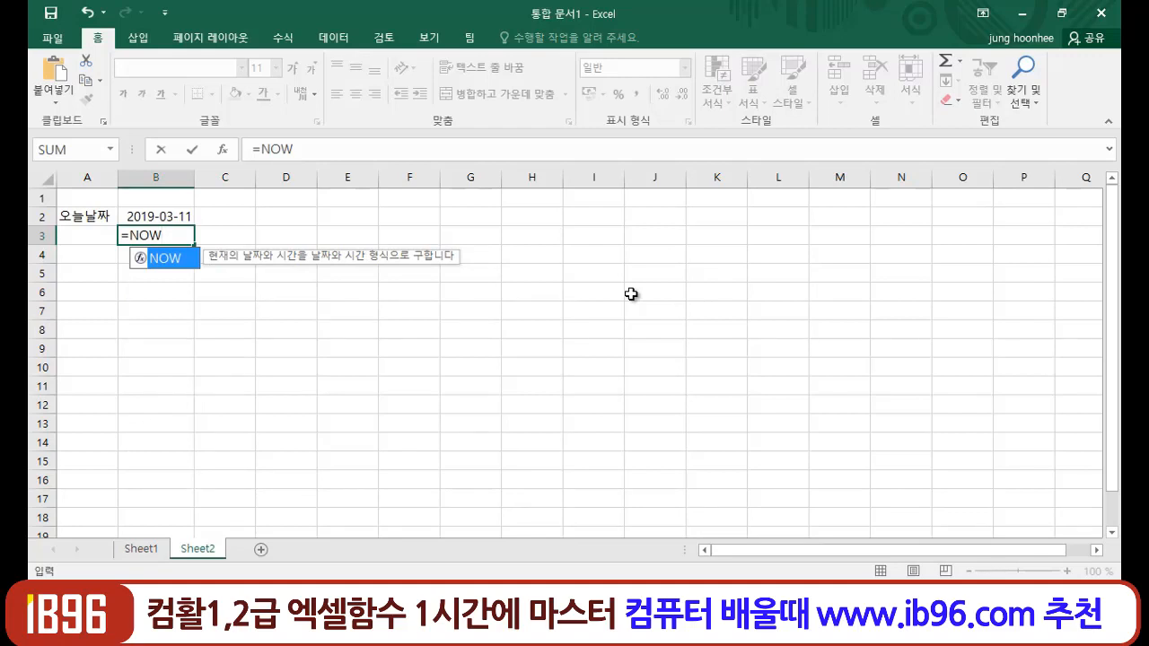
pyautogui.write('(')
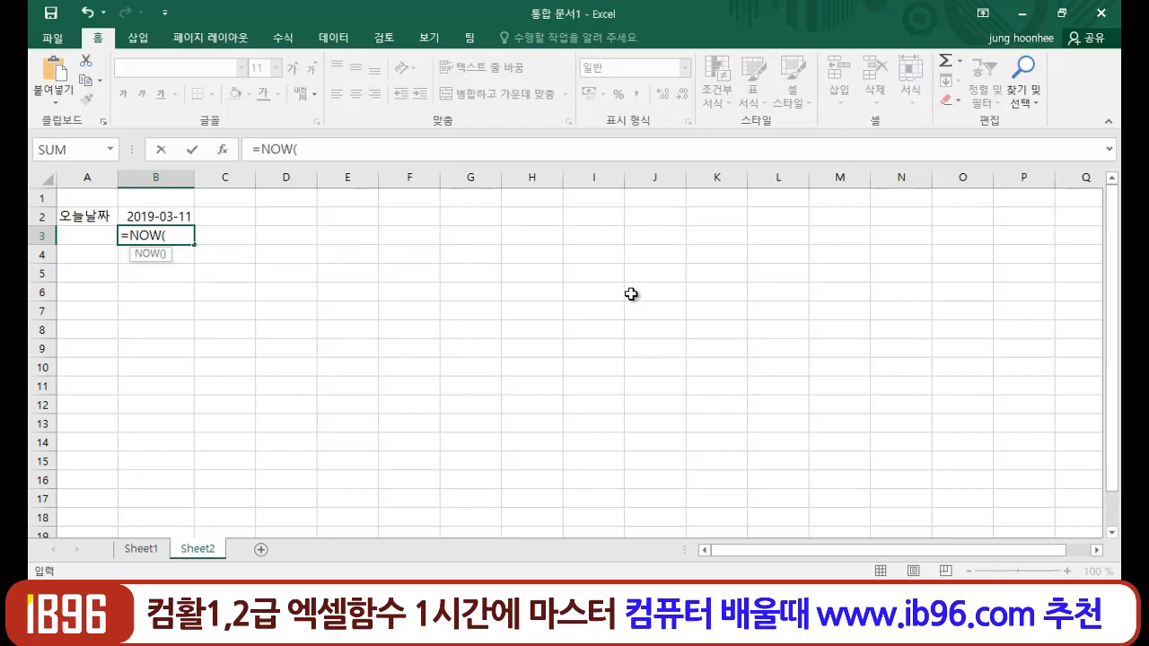
pyautogui.write(')')
pyautogui.press('Return')
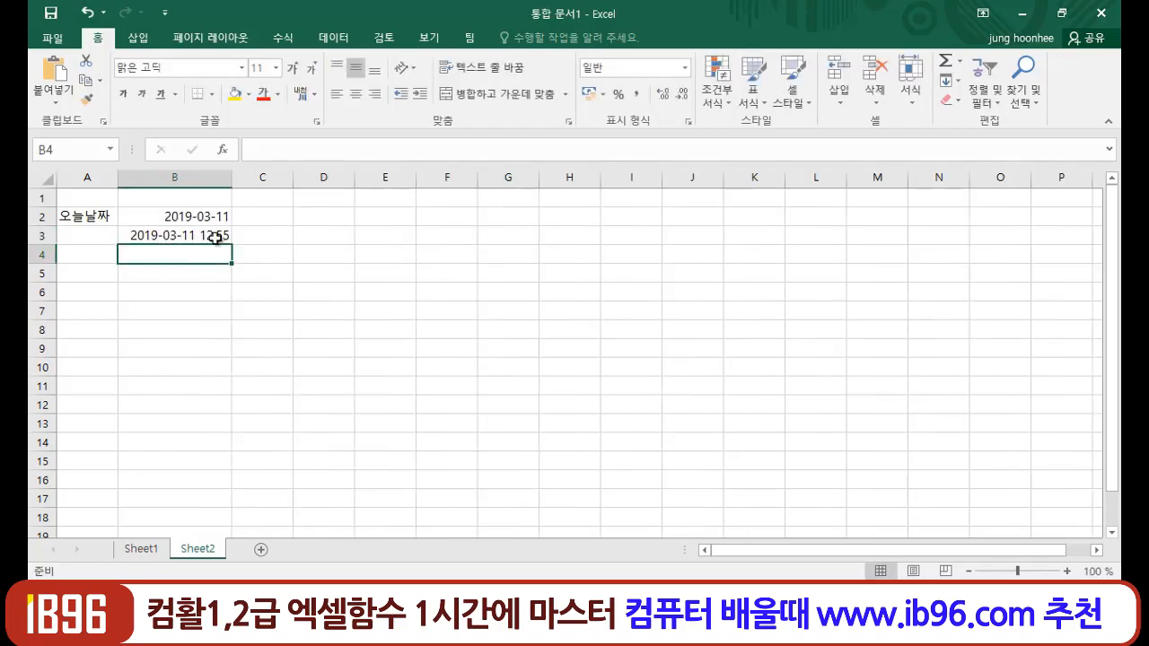
# Switch back to the running slide show and erase all ink from the date and time function slide.
pyautogui.click(332, 325)
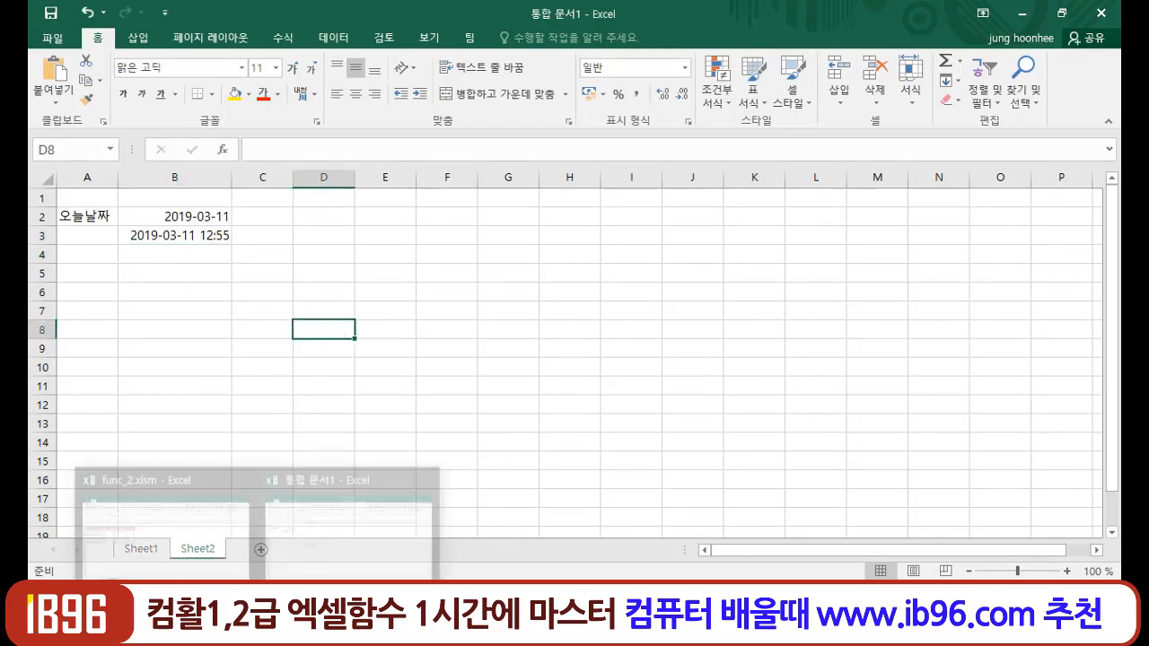
pyautogui.click(356, 525)
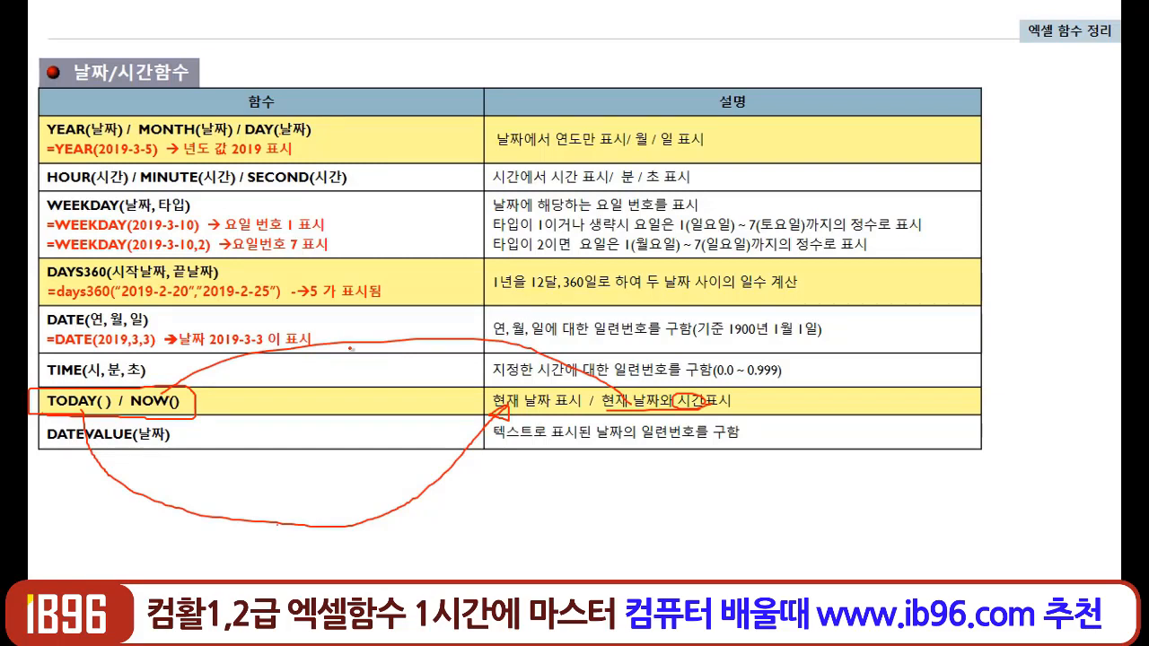
pyautogui.rightClick(514, 268)
pyautogui.moveTo(606, 448)
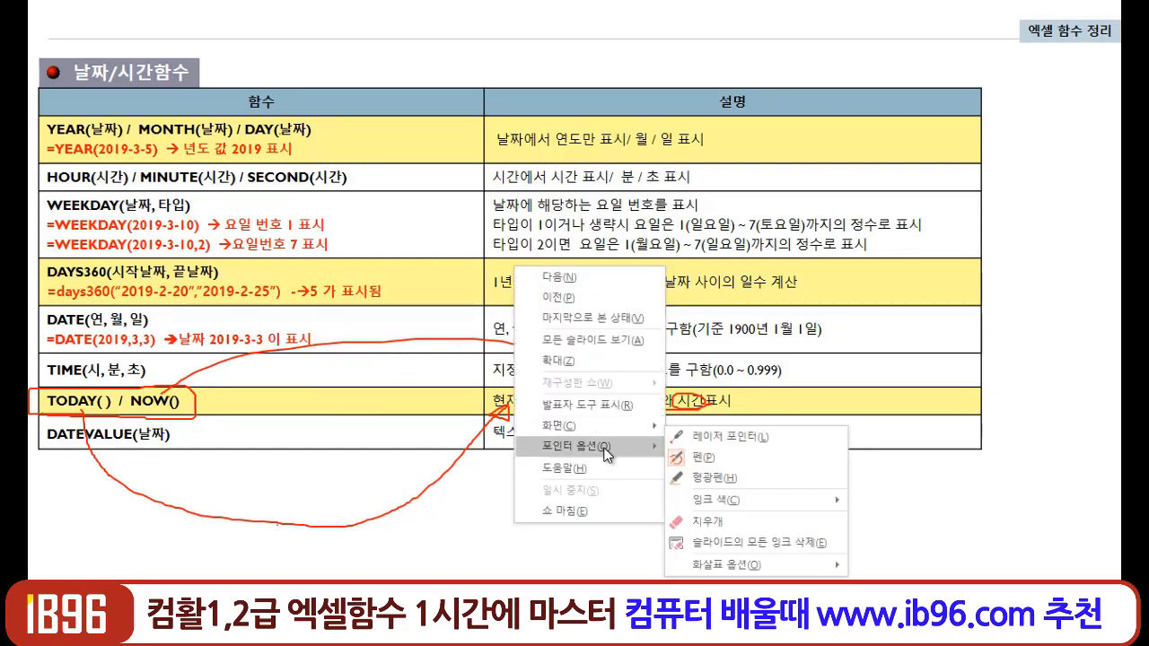
pyautogui.click(736, 543)
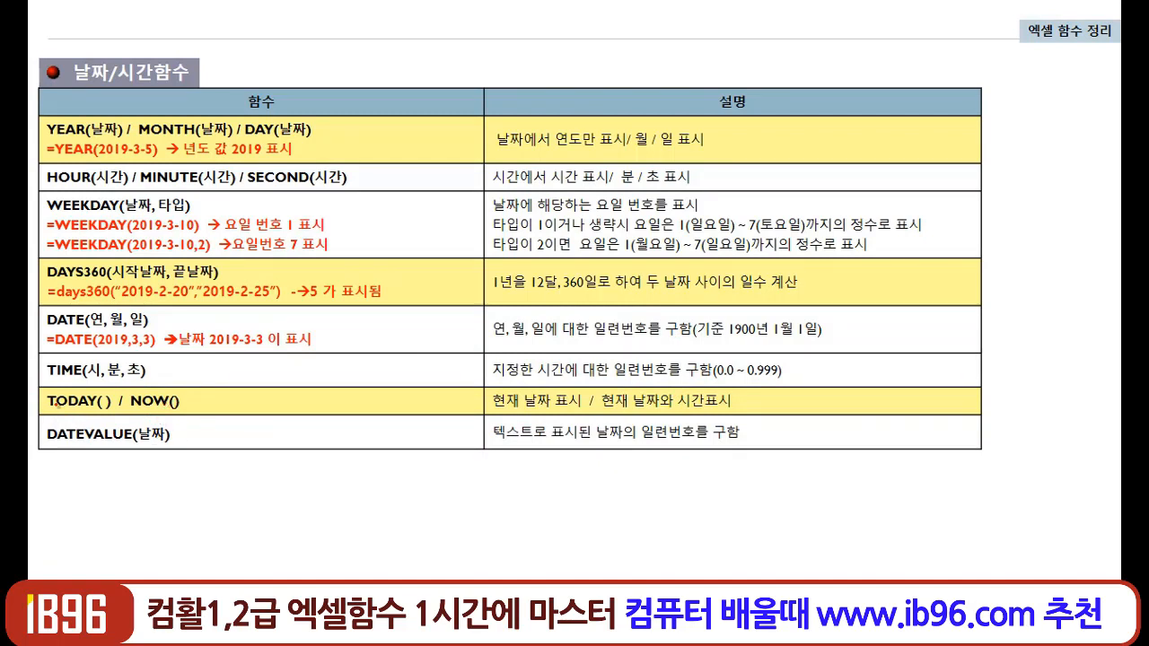
# Underline TODAY and NOW in pen, and mark YEAR, MONTH and DAY with the matching parts of the date 2019-3-5.
pyautogui.moveTo(56, 402); pyautogui.dragTo(215, 414)
pyautogui.moveTo(340, 122); pyautogui.dragTo(327, 164)
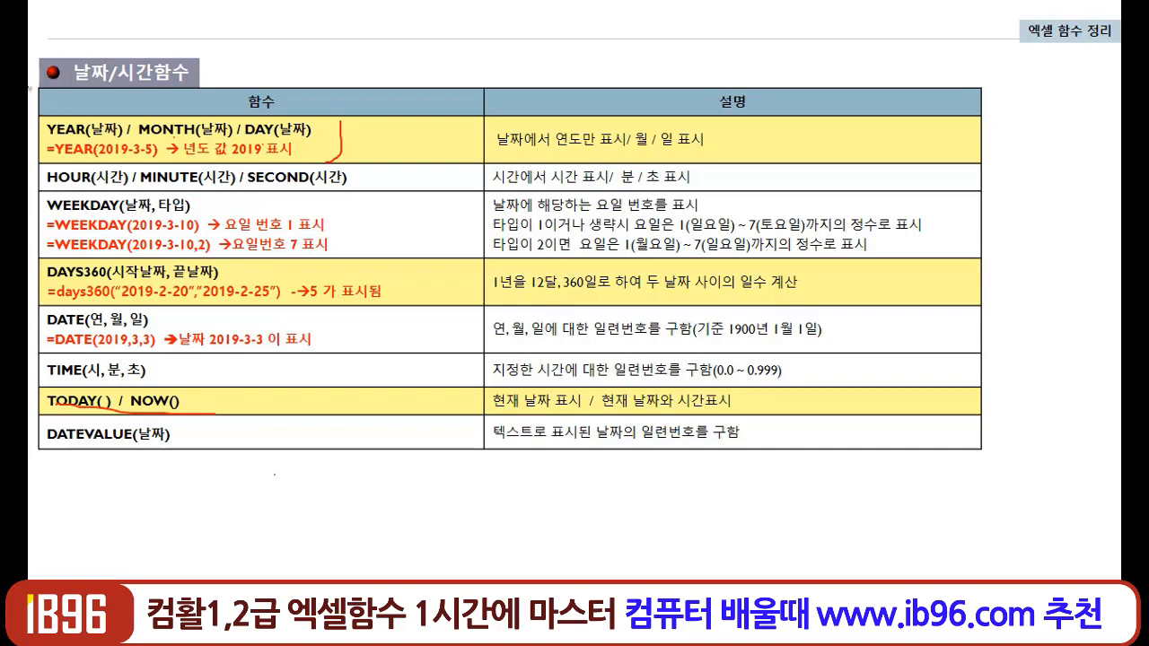
pyautogui.moveTo(100, 160); pyautogui.dragTo(155, 162)
pyautogui.moveTo(60, 134)
pyautogui.mouseDown()
pyautogui.moveTo(141, 161)
pyautogui.moveTo(92, 150)
pyautogui.moveTo(124, 136)
pyautogui.mouseUp()
pyautogui.moveTo(156, 140); pyautogui.dragTo(202, 136)
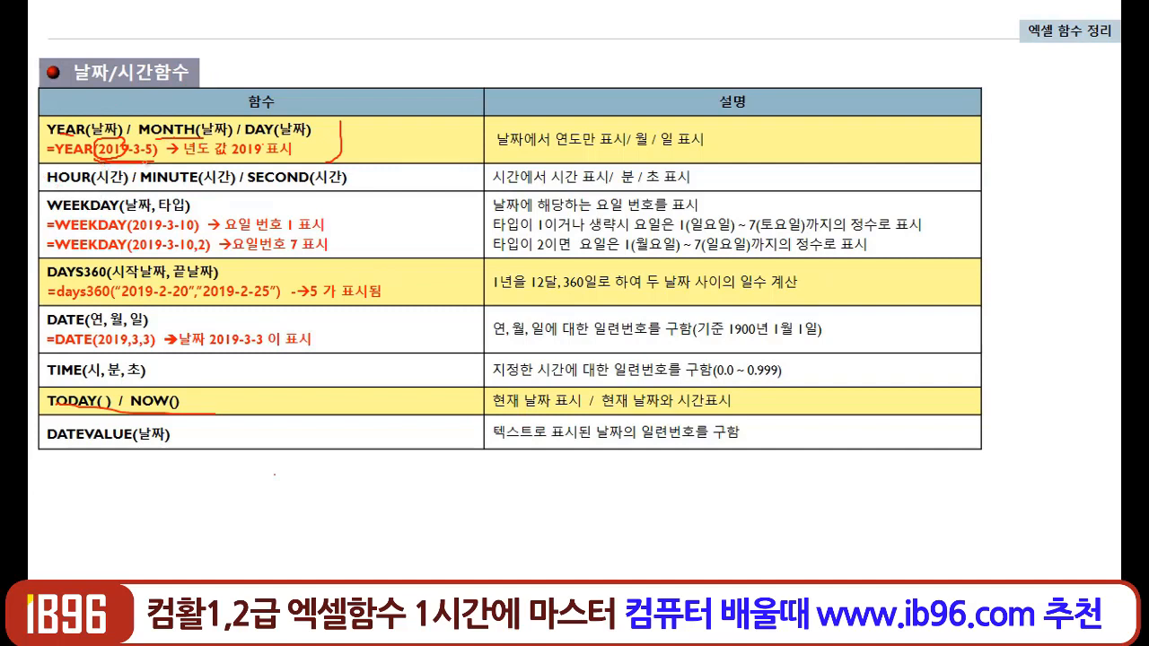
pyautogui.moveTo(134, 158)
pyautogui.mouseDown()
pyautogui.moveTo(136, 141)
pyautogui.moveTo(143, 158)
pyautogui.mouseUp()
pyautogui.moveTo(159, 151)
pyautogui.mouseDown()
pyautogui.moveTo(141, 159)
pyautogui.moveTo(158, 143)
pyautogui.mouseUp()
pyautogui.moveTo(244, 141); pyautogui.dragTo(298, 132)
# Show the taskbar over the running slide show and switch to Sheet2 of the Excel workbook 통합 문서1.
pyautogui.rightClick(365, 251)
pyautogui.moveTo(462, 413)
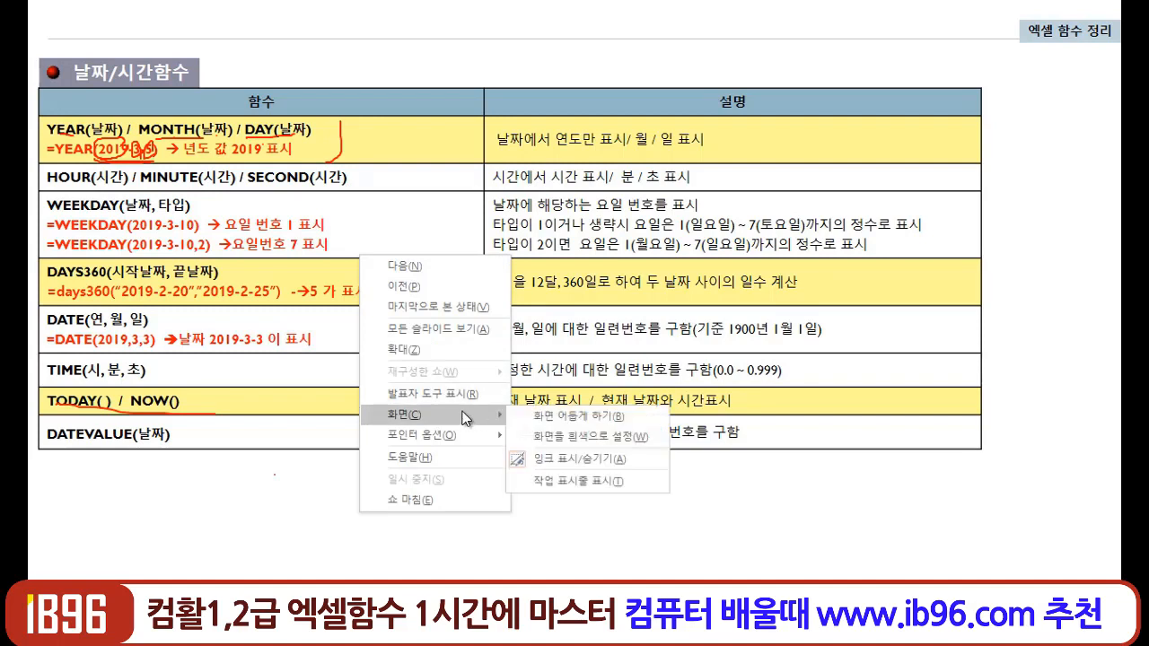
pyautogui.click(588, 482)
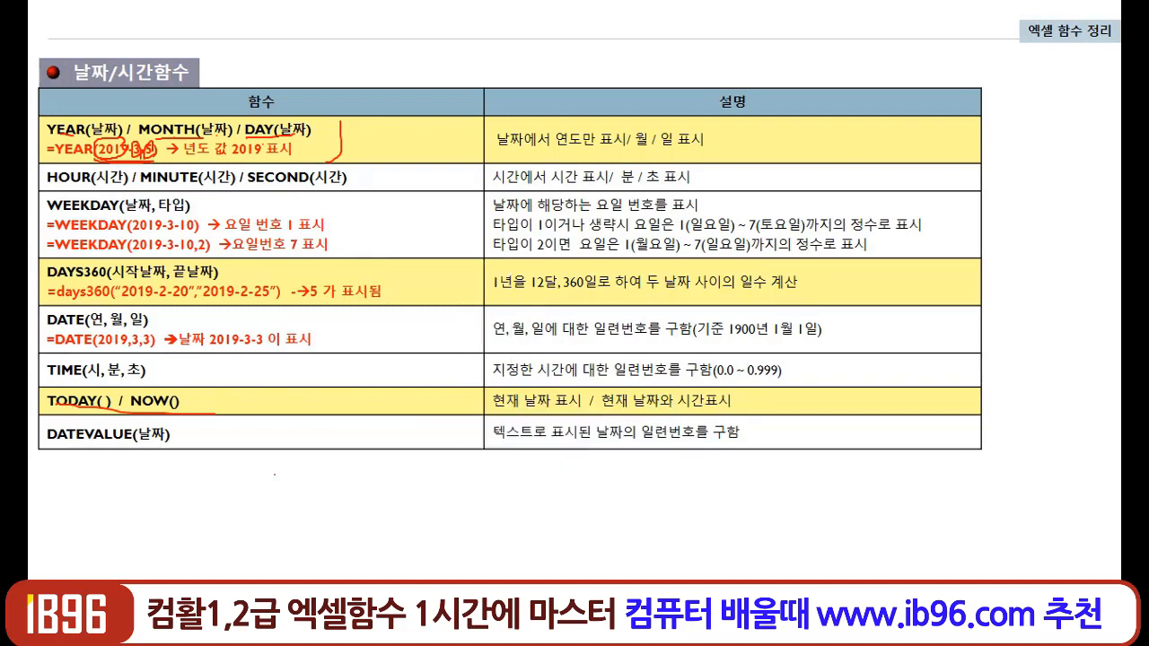
pyautogui.click(377, 521)
pyautogui.click(323, 328)
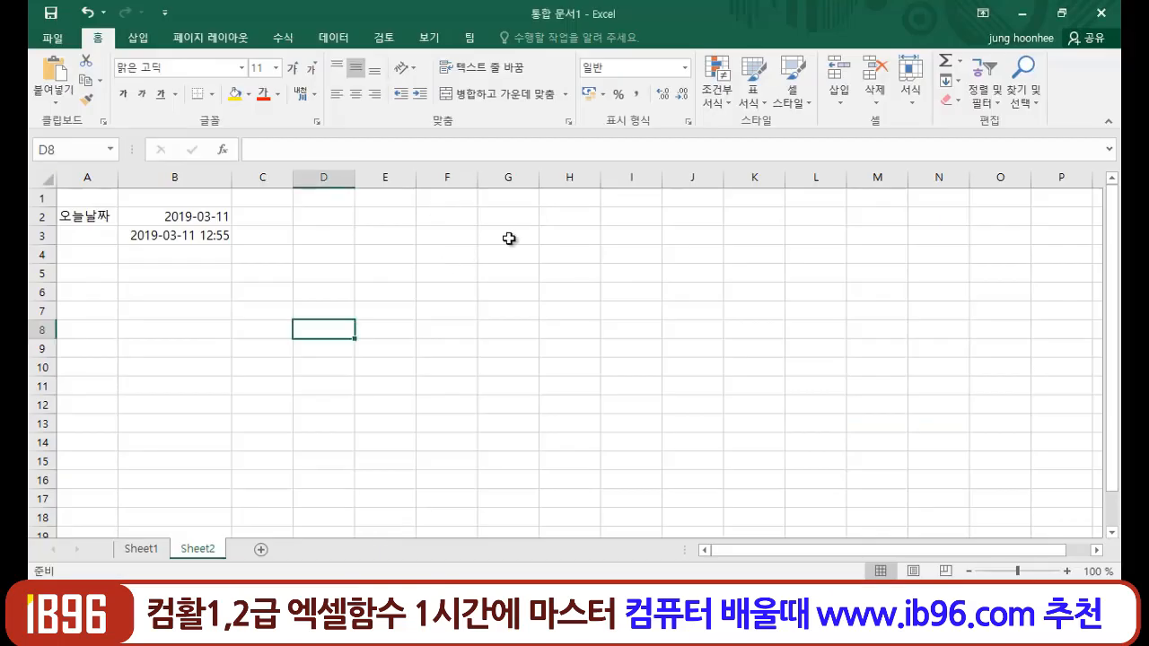
# Enter the date 2019-03-04 in H2 and fill consecutive dates down through H6.
pyautogui.click(557, 220)
pyautogui.write('201')
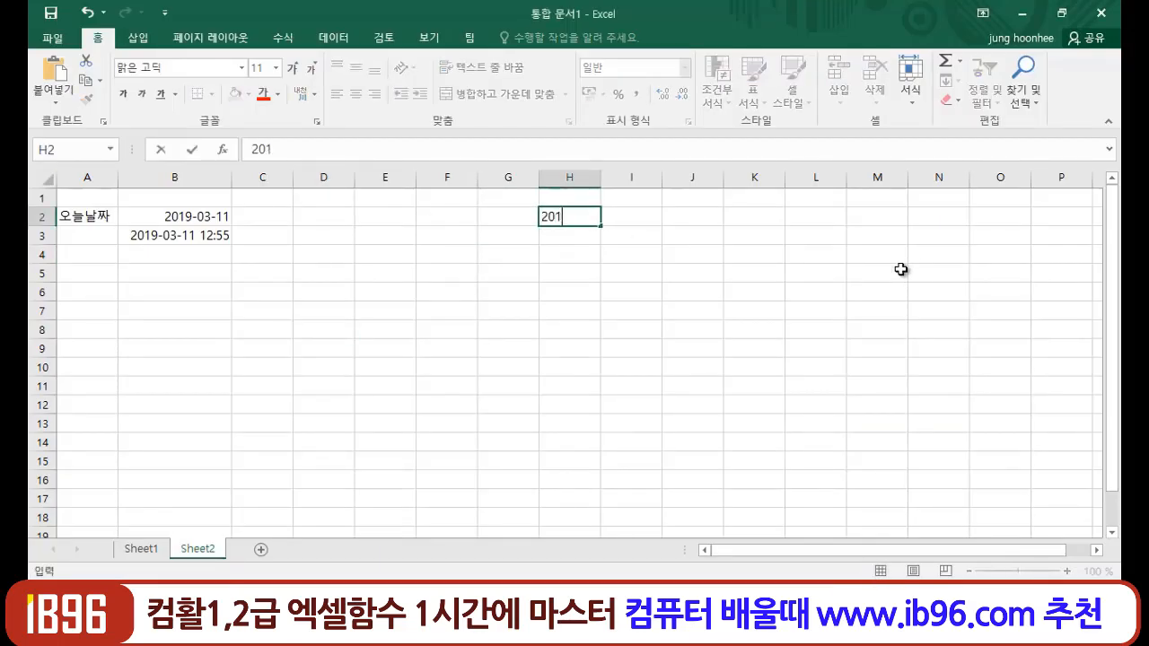
pyautogui.write('9-03-04')
pyautogui.press('Return')
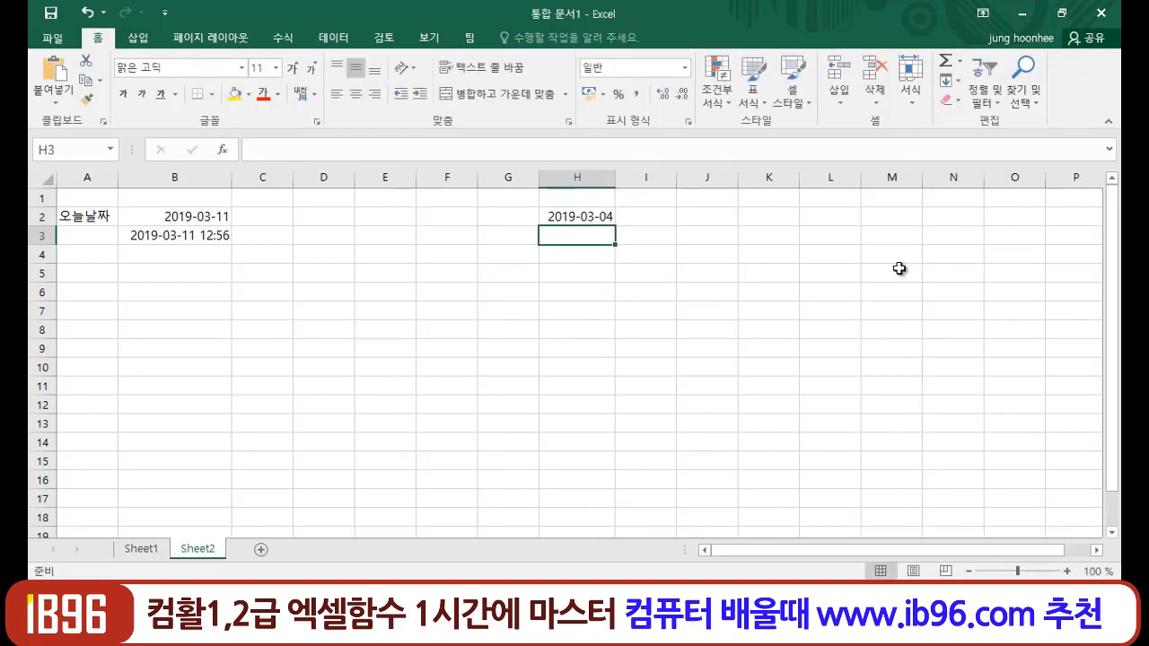
pyautogui.click(603, 215)
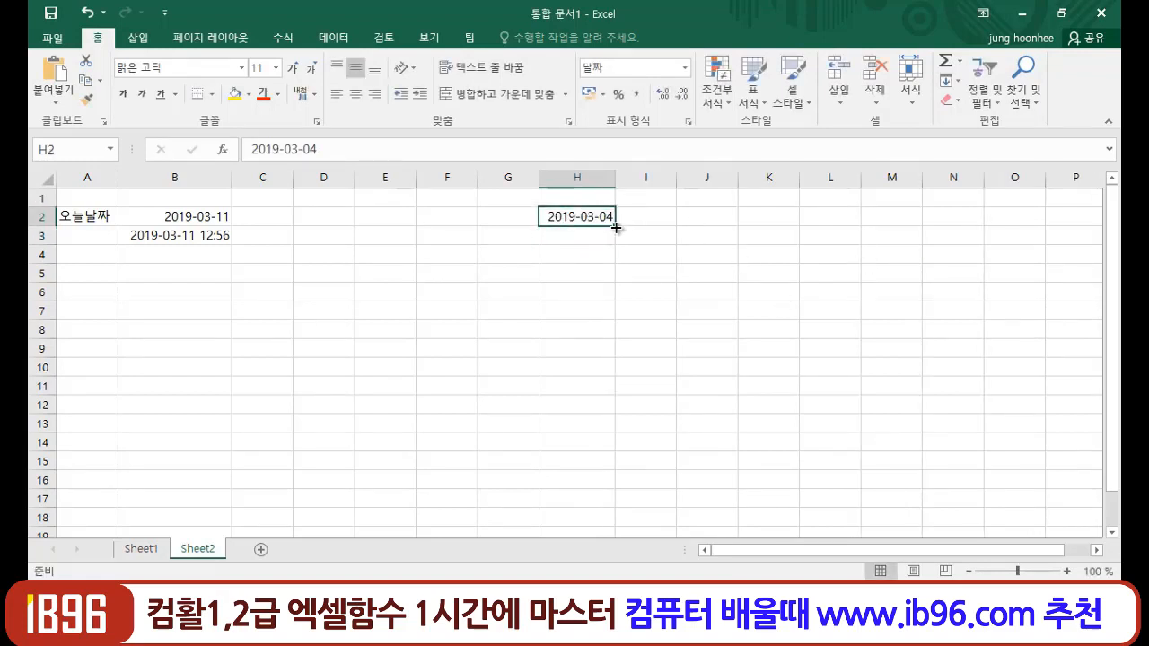
pyautogui.moveTo(618, 228); pyautogui.dragTo(609, 301)
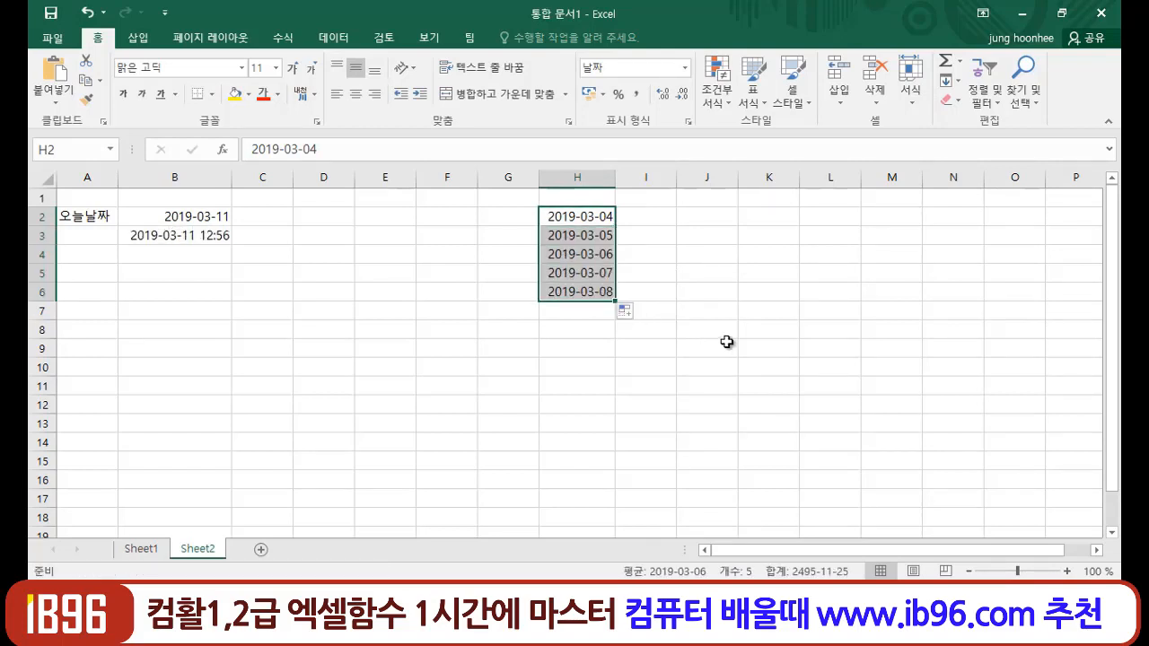
pyautogui.click(707, 346)
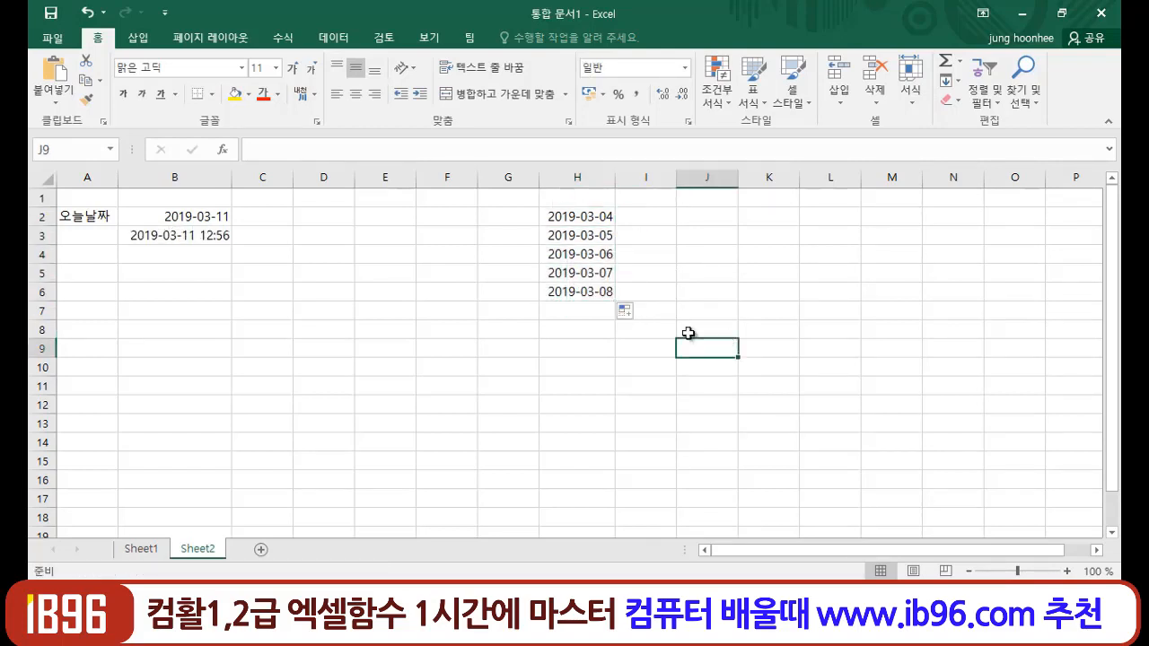
# Enter =YEAR(H2) in I2 to extract the year from the first date.
pyautogui.click(566, 232)
pyautogui.click(650, 217)
pyautogui.click(573, 217)
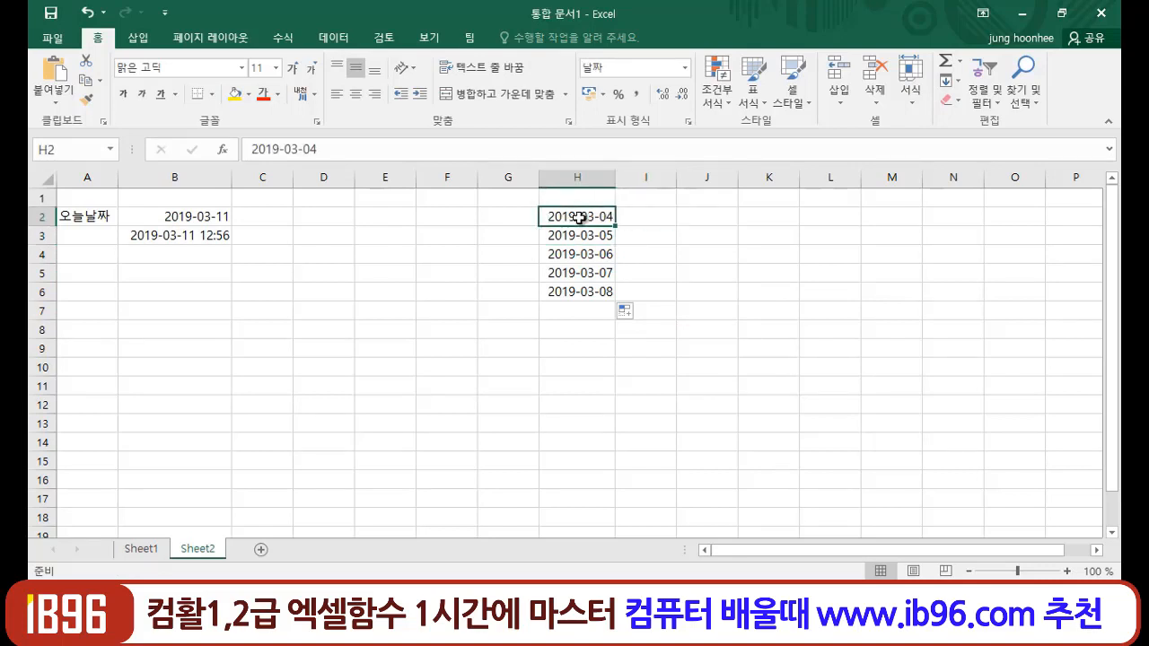
pyautogui.click(643, 216)
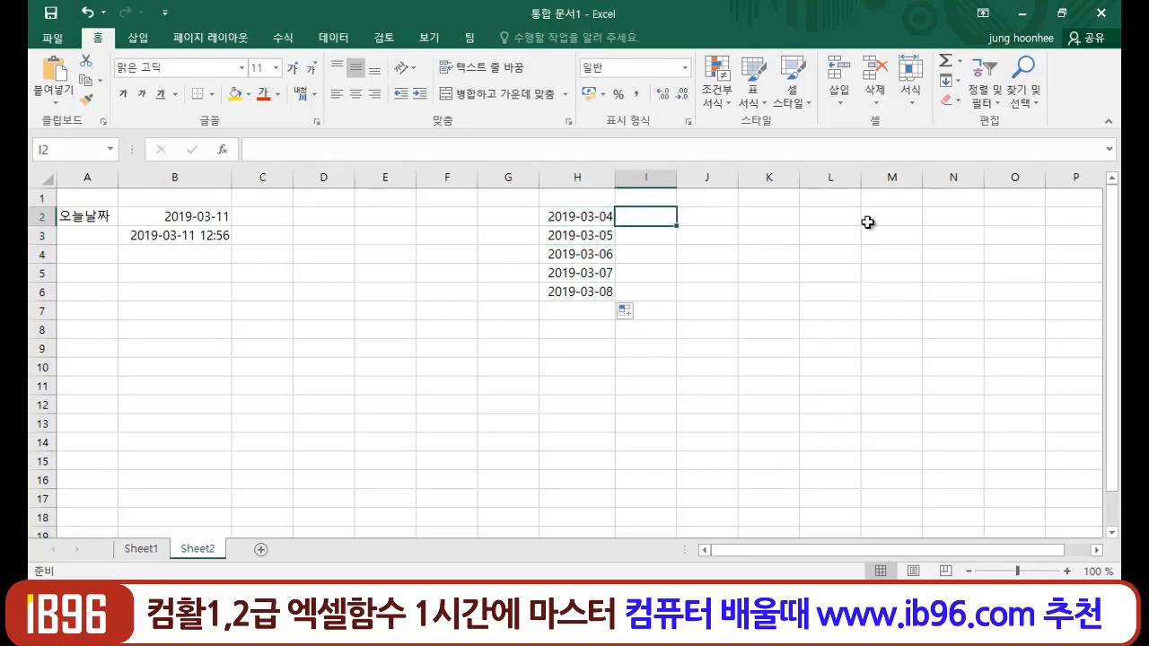
pyautogui.write('=Y')
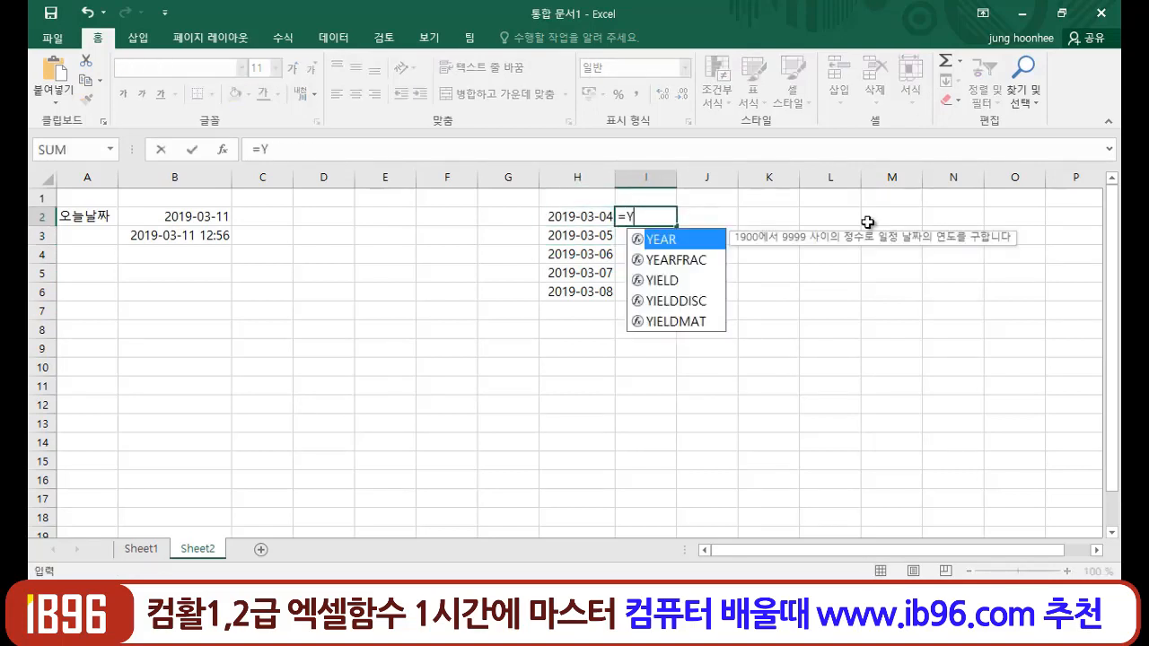
pyautogui.write('EAR(')
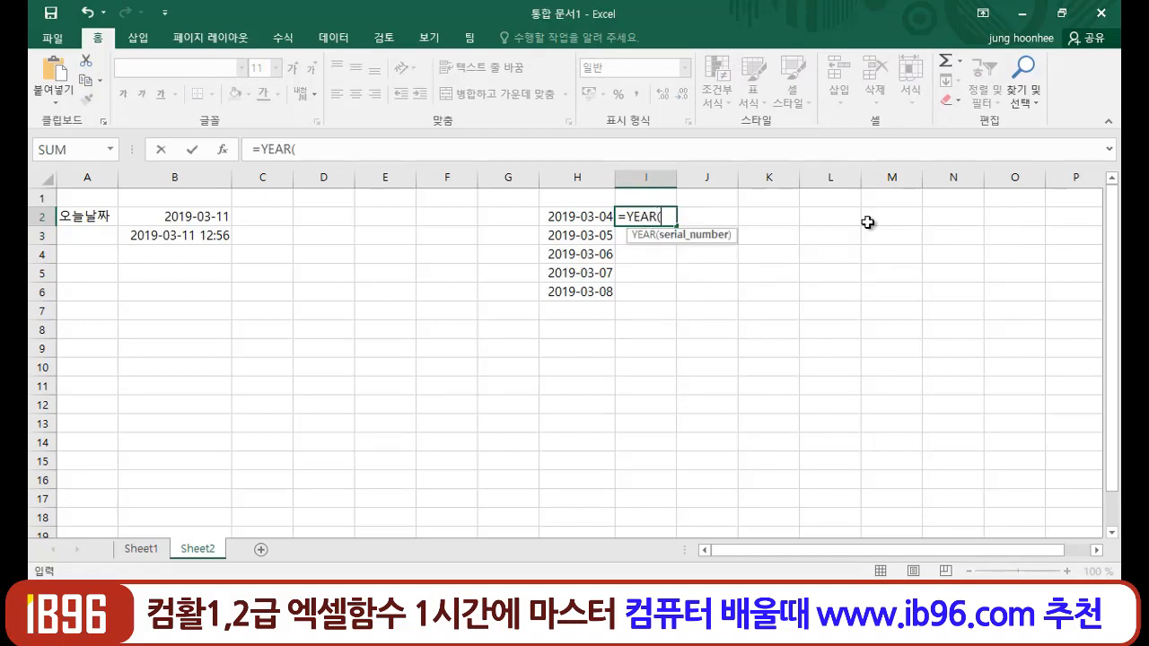
pyautogui.click(580, 216)
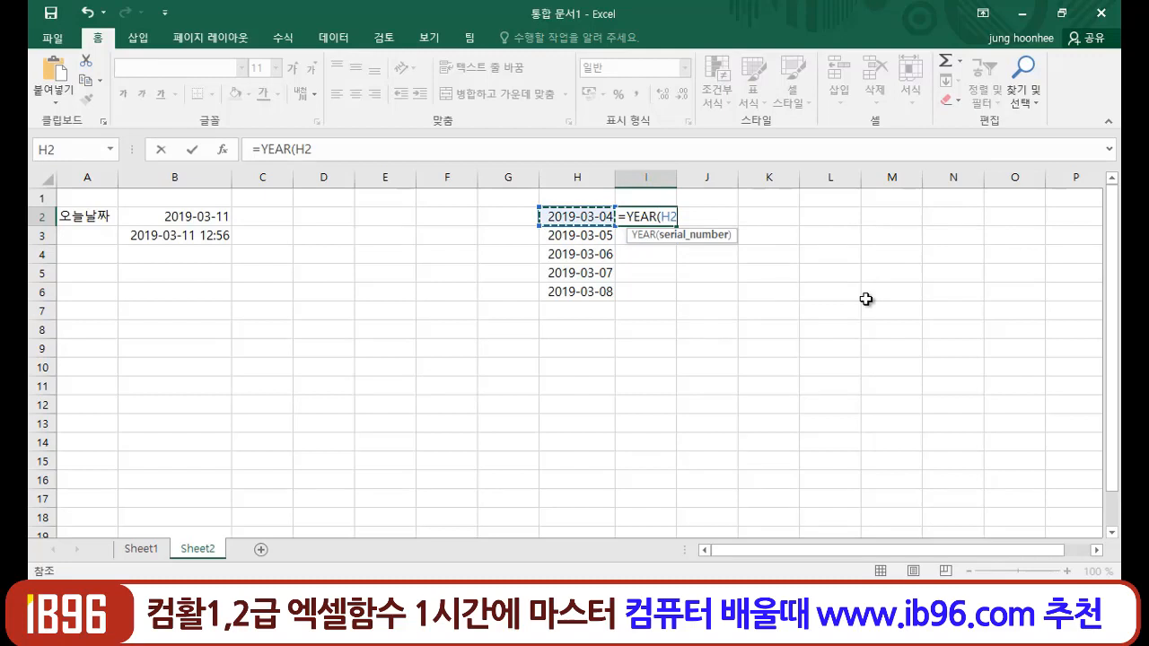
pyautogui.write(')')
pyautogui.press('Return')
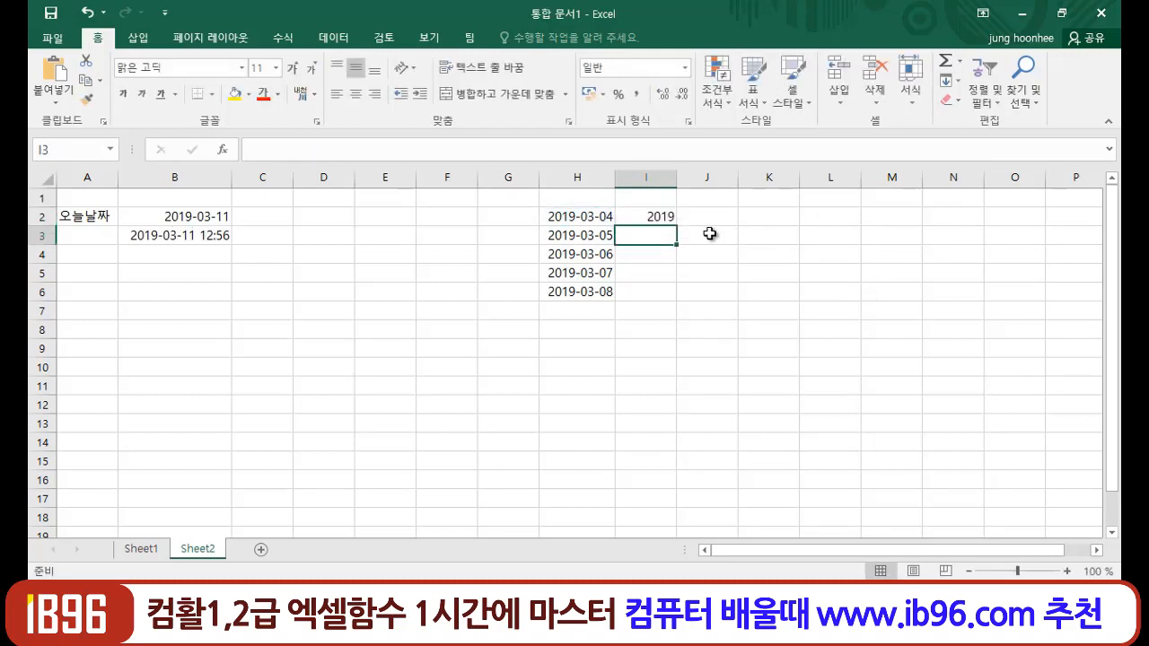
# Fill the YEAR formula from I2 down through I6.
pyautogui.click(662, 219)
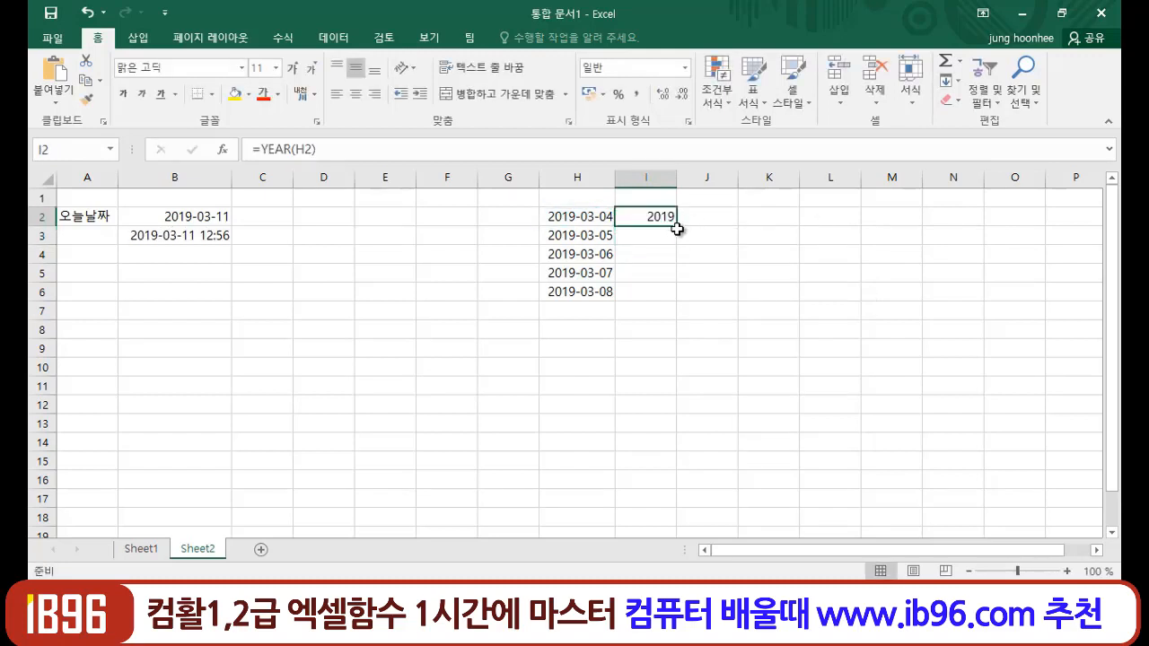
pyautogui.moveTo(675, 229); pyautogui.dragTo(675, 302)
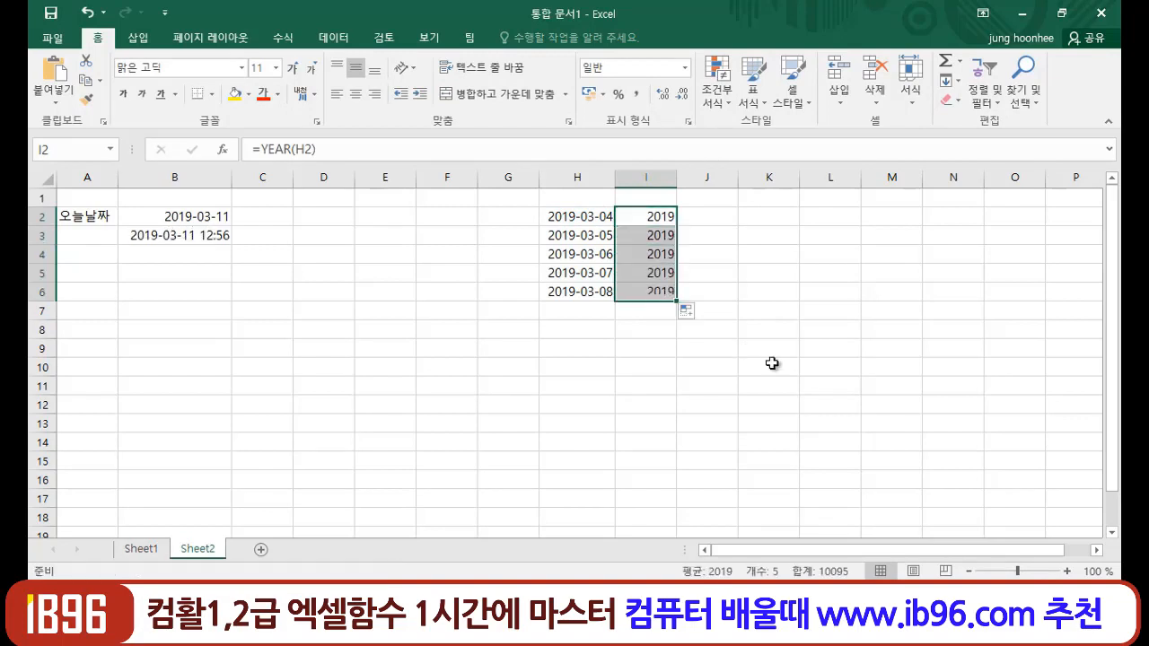
pyautogui.click(772, 363)
# Enter =MONTH(H2) in J2 to extract the month from the first date.
pyautogui.click(710, 217)
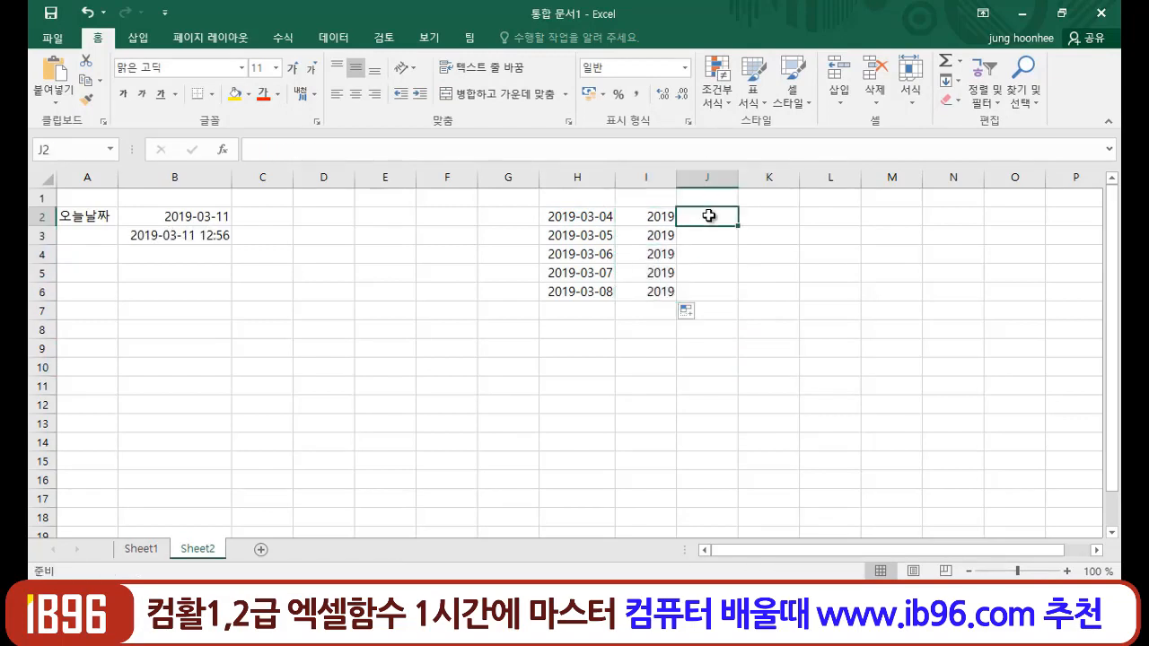
pyautogui.write('=')
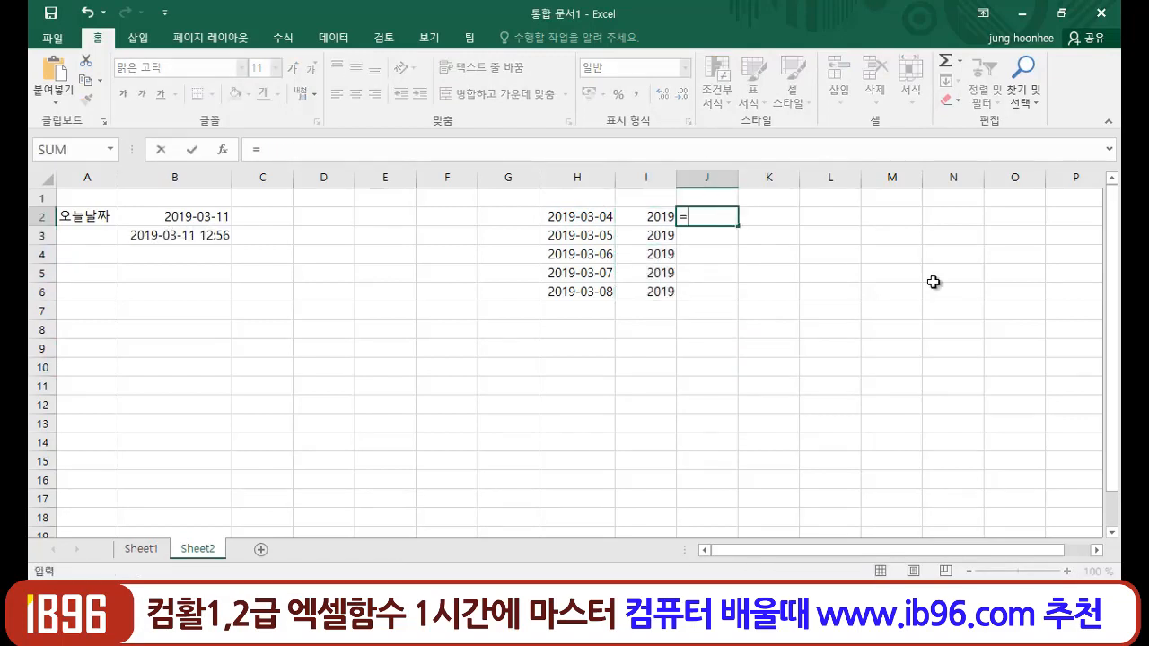
pyautogui.write('MON')
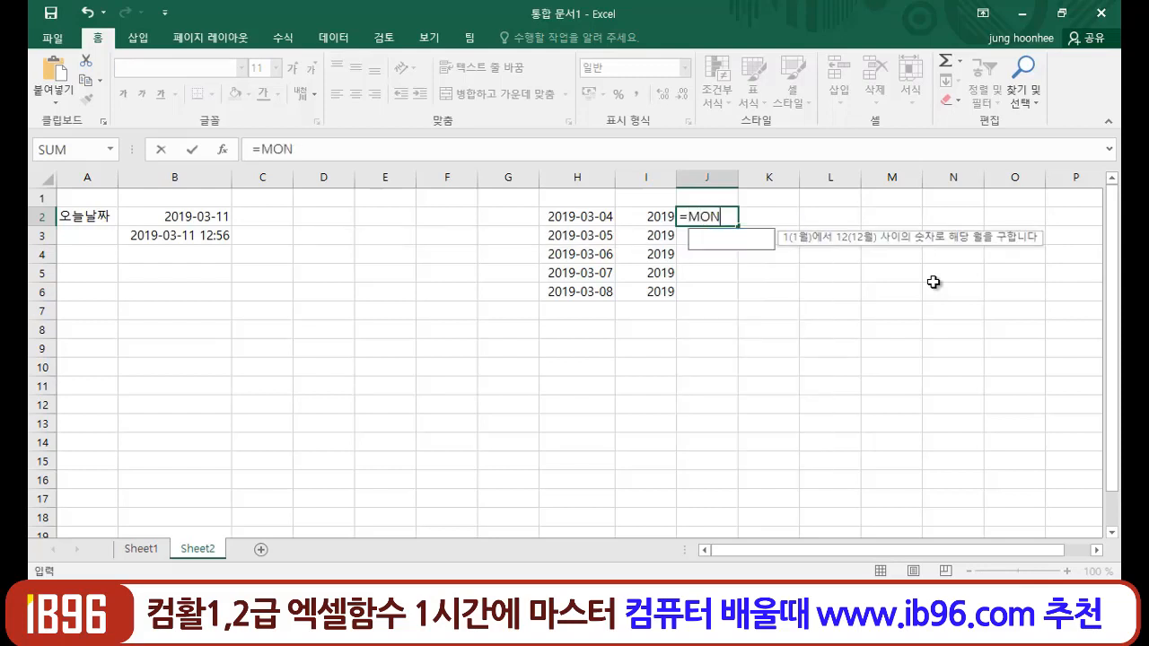
pyautogui.write('TH(')
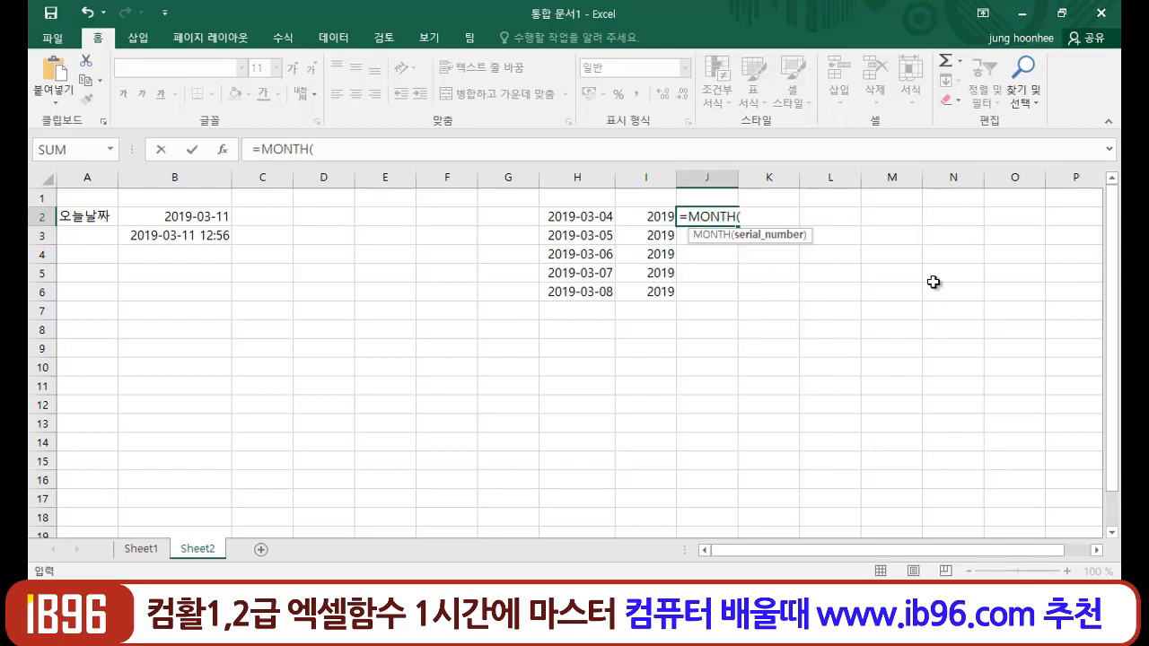
pyautogui.click(574, 218)
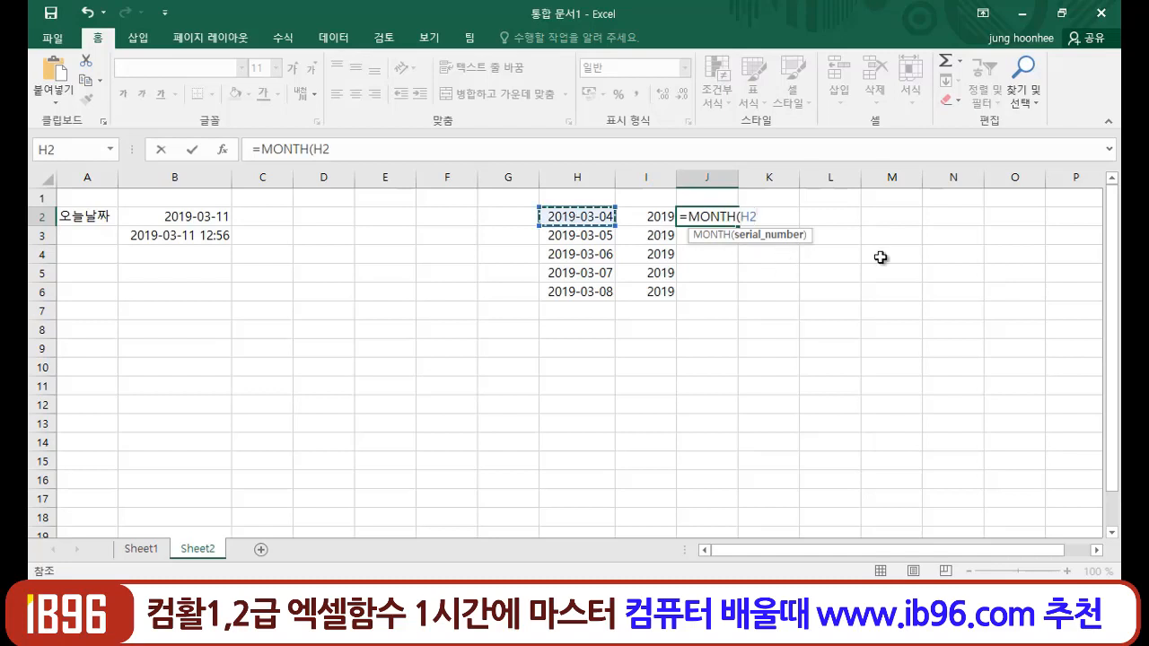
pyautogui.write(')')
pyautogui.press('Return')
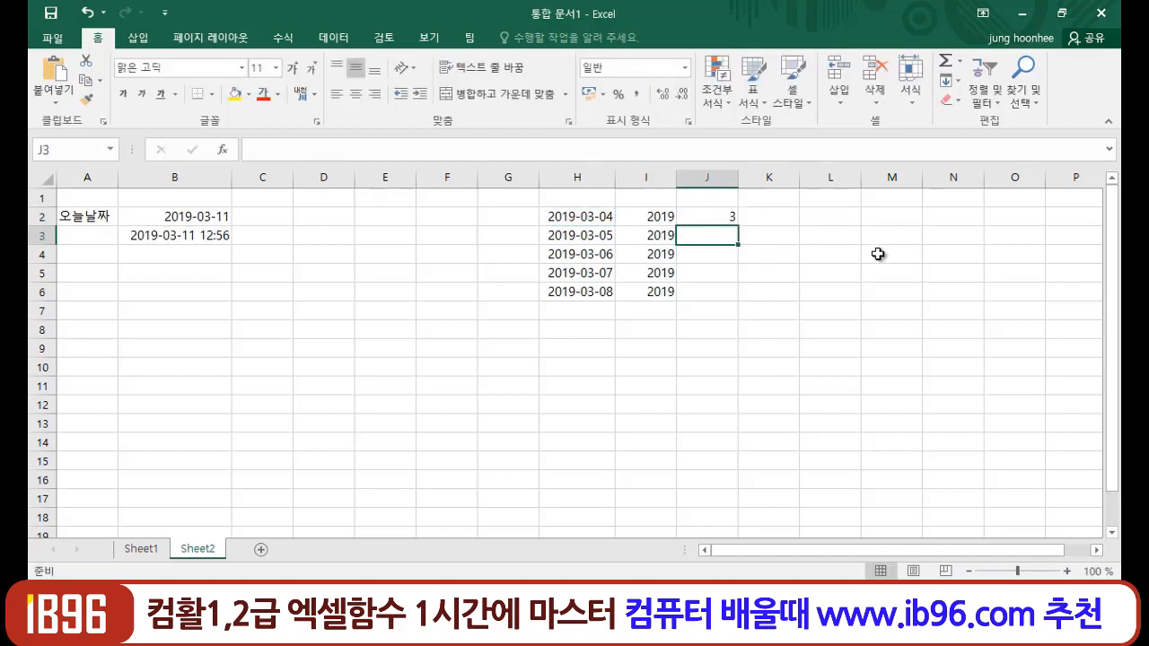
# Fill the MONTH formula from J2 down through J6.
pyautogui.click(729, 220)
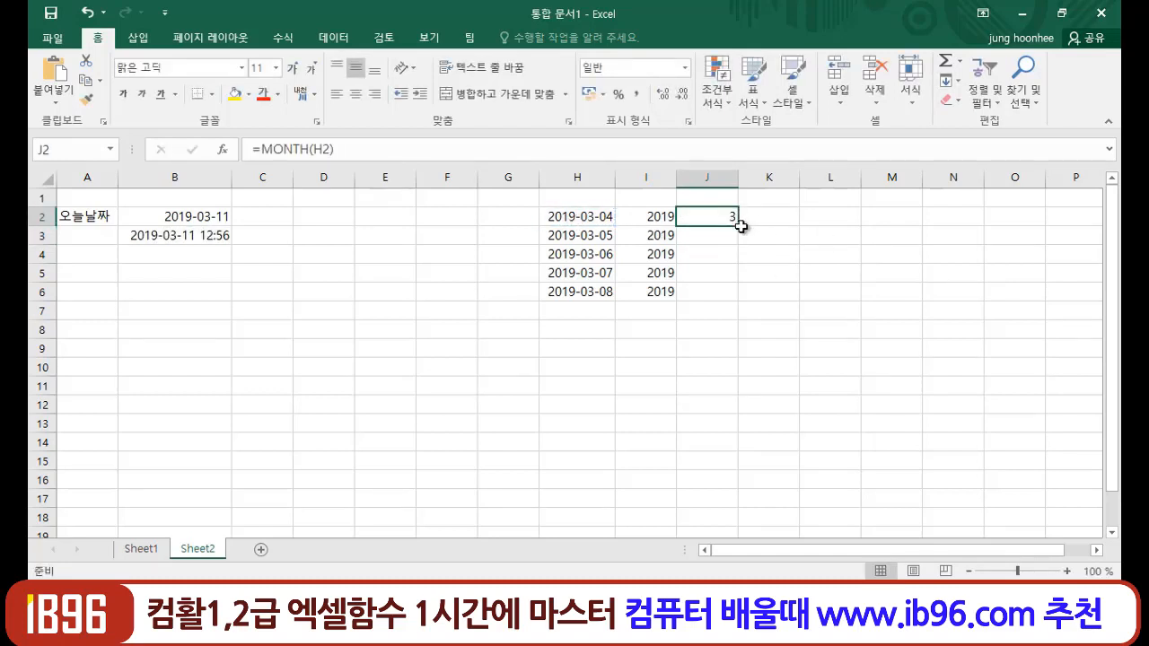
pyautogui.moveTo(742, 225); pyautogui.dragTo(710, 301)
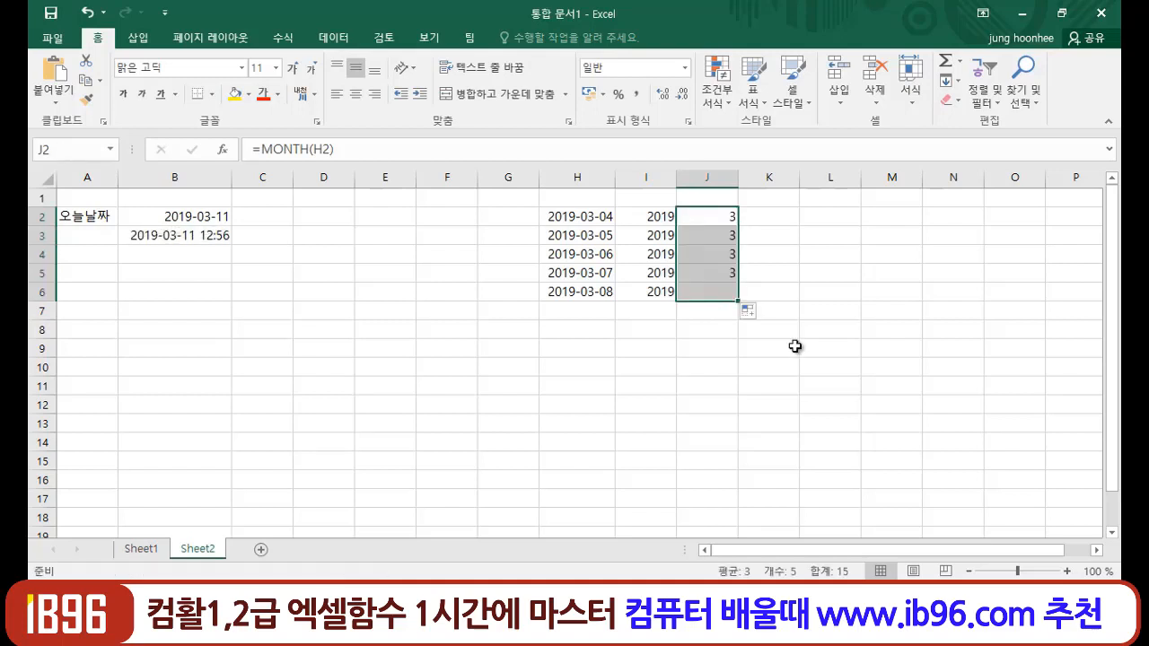
pyautogui.click(795, 346)
# Enter =DAY(H2) in K2 to extract the day from the first date.
pyautogui.click(769, 230)
pyautogui.click(766, 221)
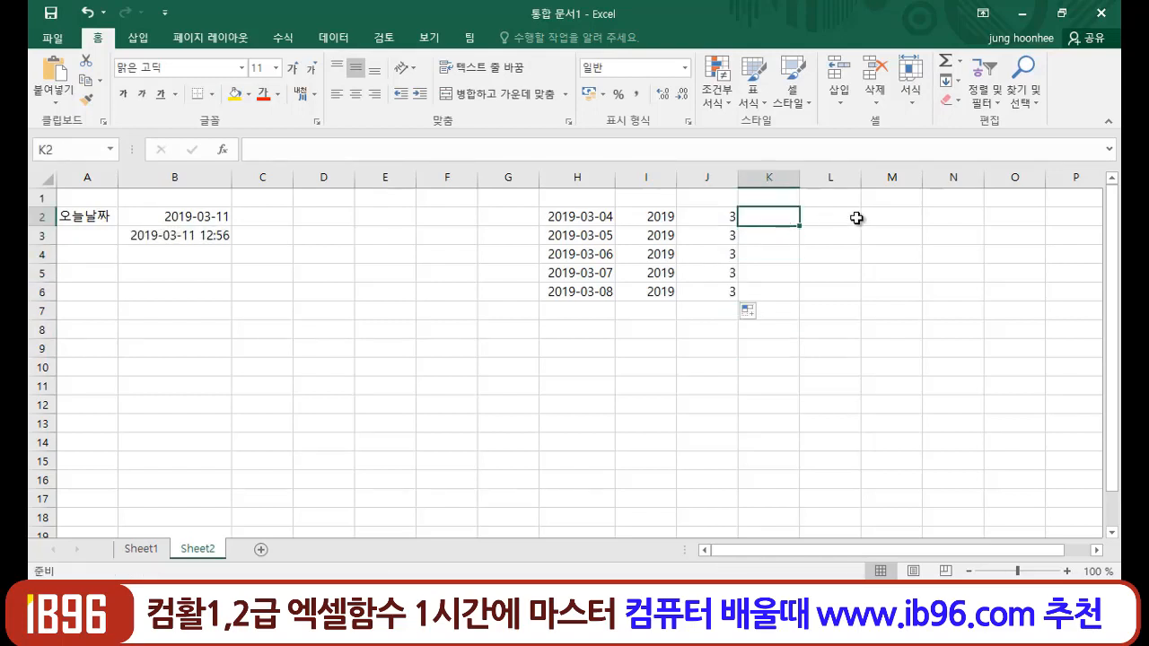
pyautogui.write('=DAY')
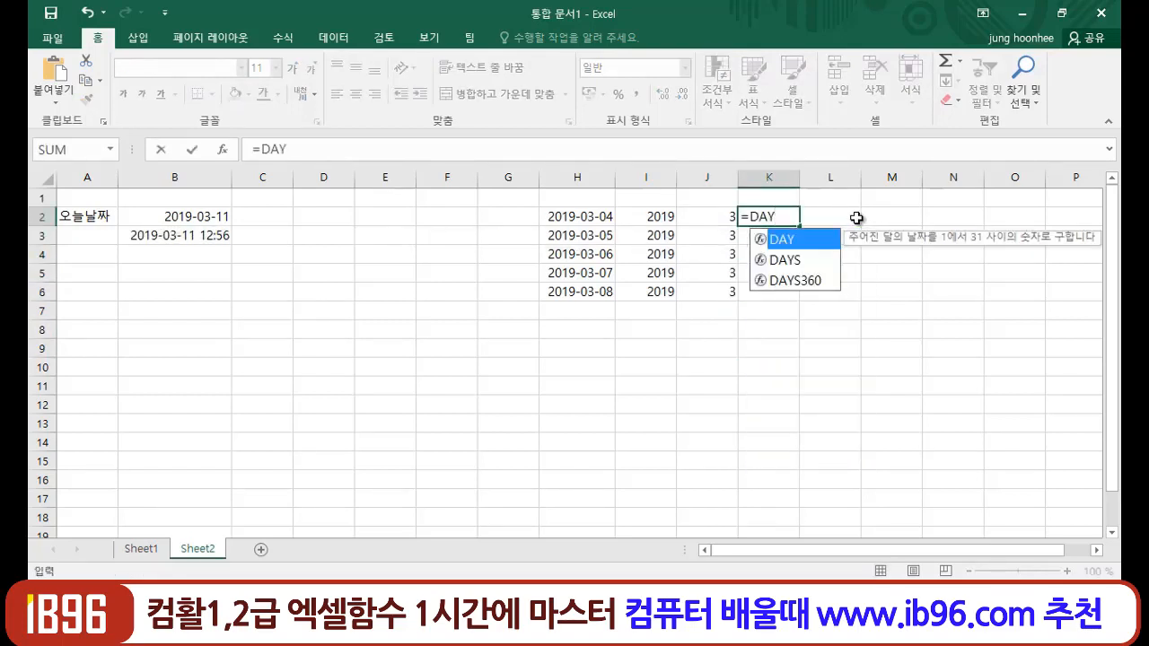
pyautogui.write('(')
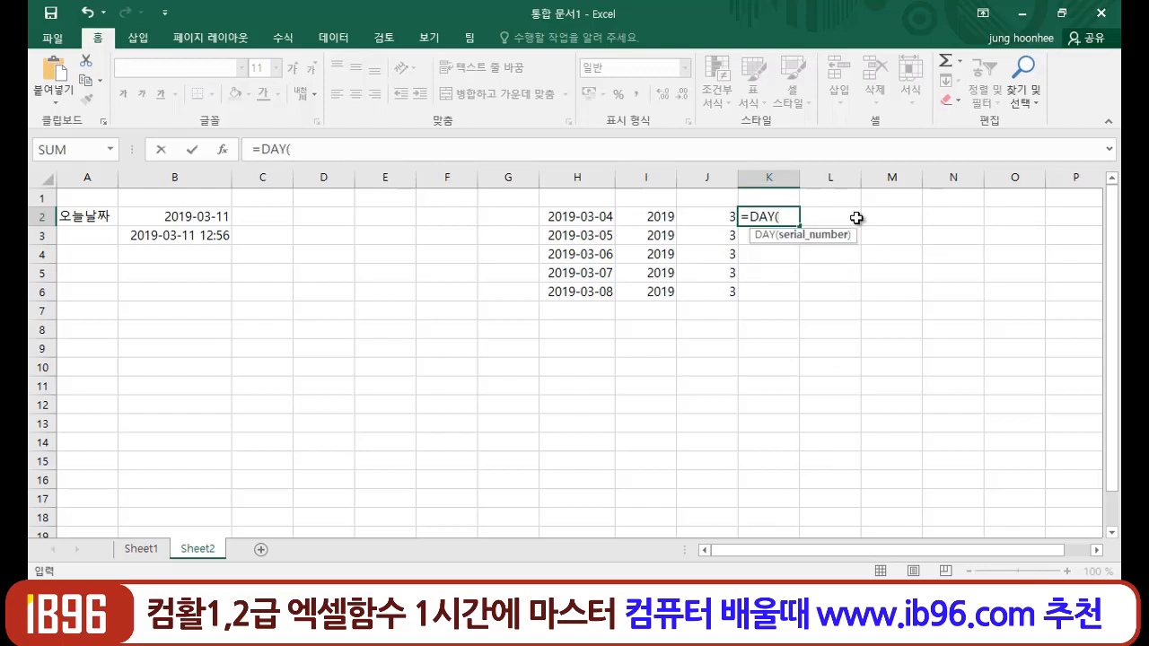
pyautogui.click(583, 218)
pyautogui.write(')')
pyautogui.press('Return')
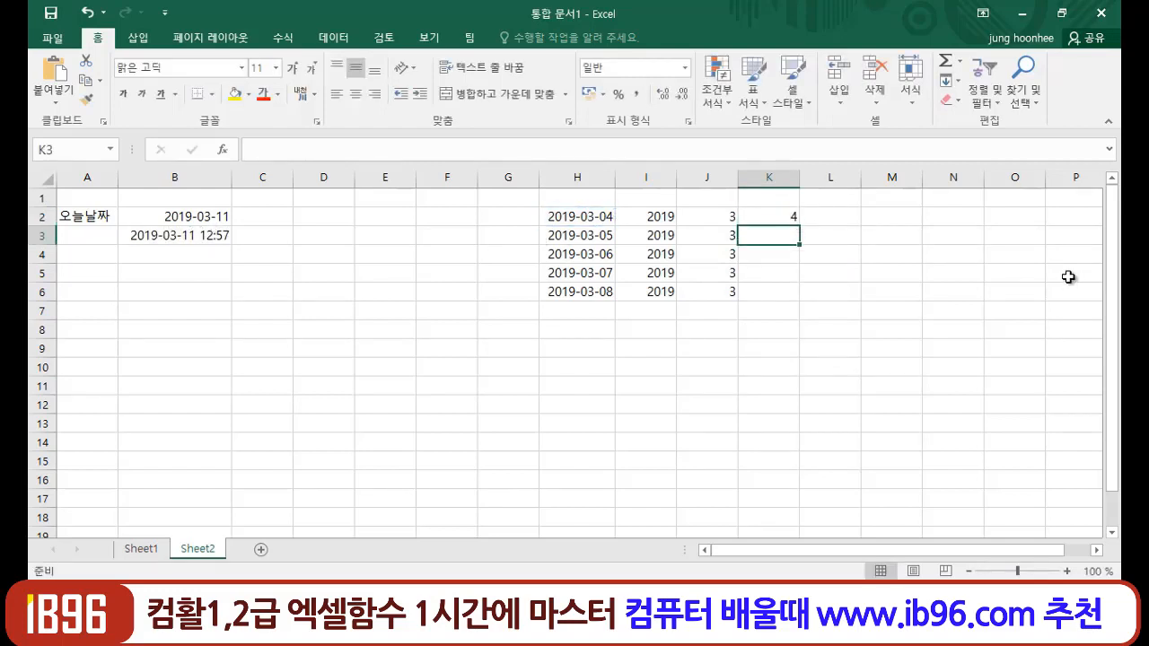
# Fill the DAY formula from K2 down through K6.
pyautogui.click(797, 215)
pyautogui.moveTo(798, 225); pyautogui.dragTo(781, 296)
pyautogui.click(846, 384)
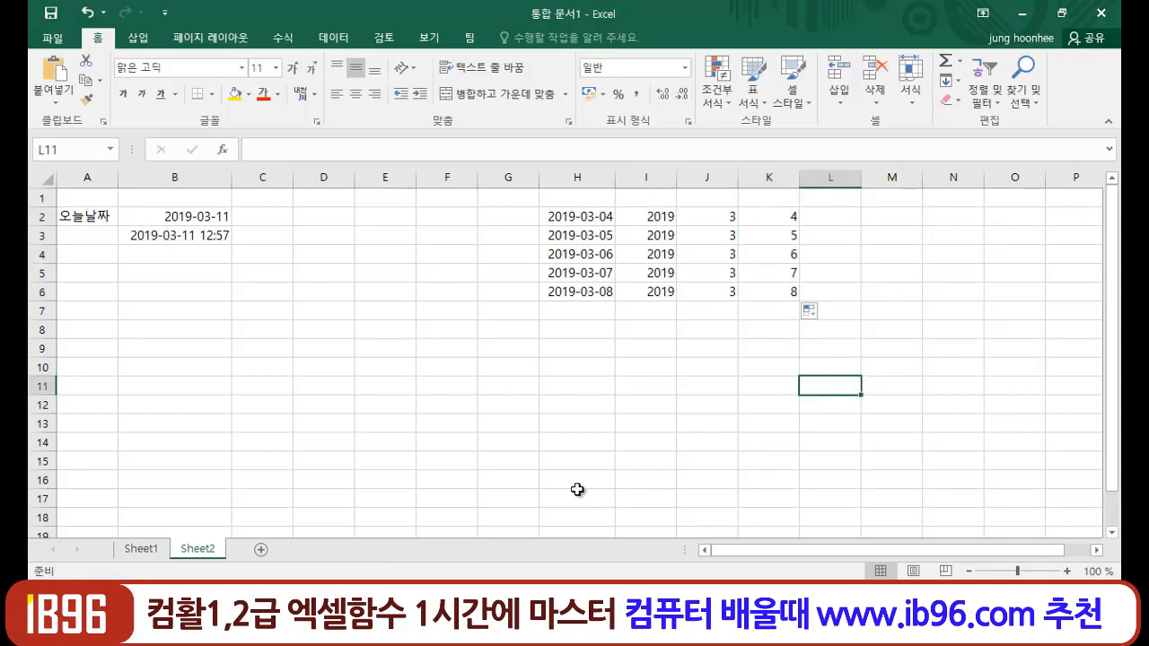
# Switch back to the running slide show on the date and time function slide.
pyautogui.click(411, 422)
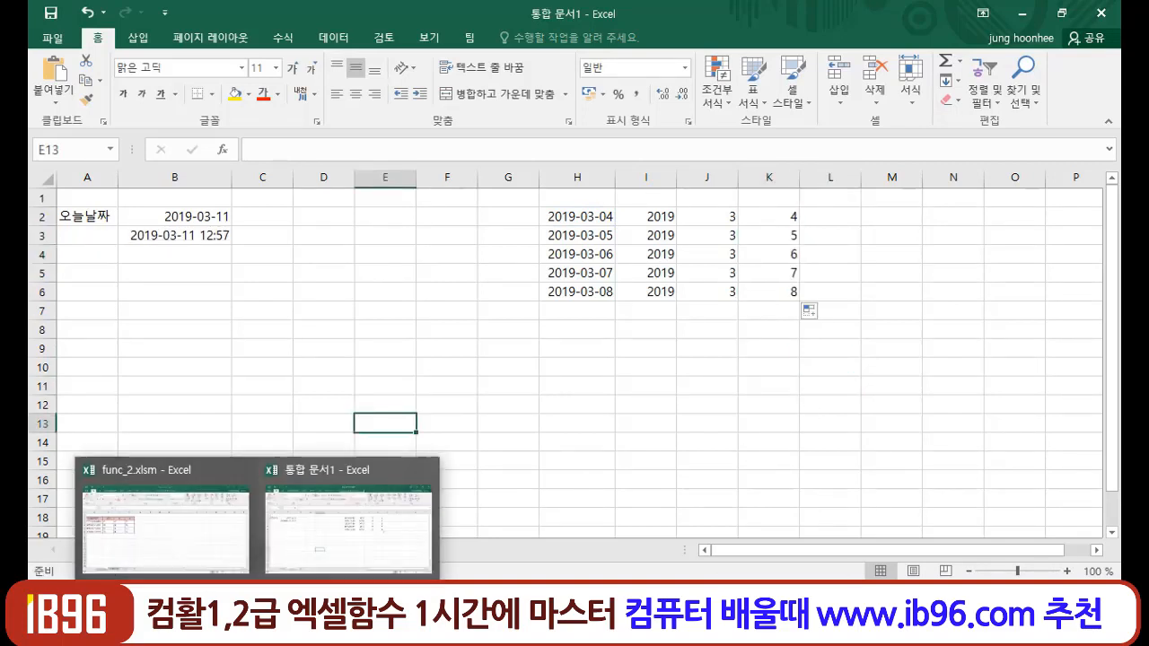
pyautogui.moveTo(300, 633)
pyautogui.click(345, 544)
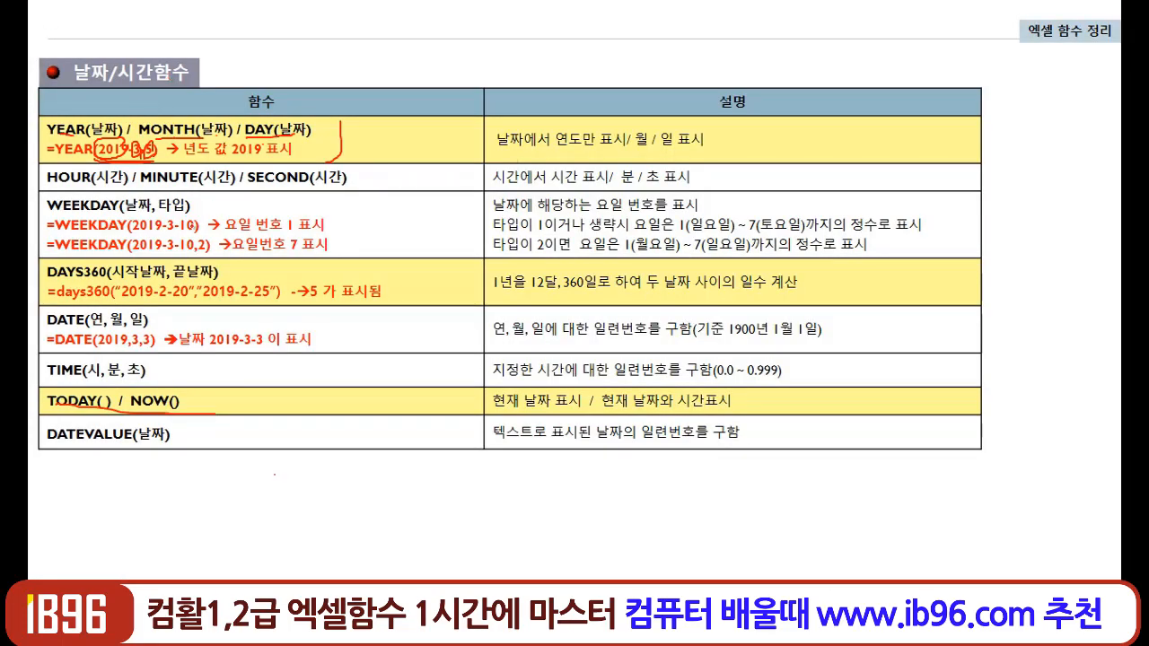
# Mark HOUR, MINUTE and SECOND with their time arguments in pen, and underline the hour, minute and second description.
pyautogui.moveTo(117, 185)
pyautogui.mouseDown()
pyautogui.moveTo(99, 200)
pyautogui.moveTo(124, 162)
pyautogui.moveTo(119, 194)
pyautogui.mouseUp()
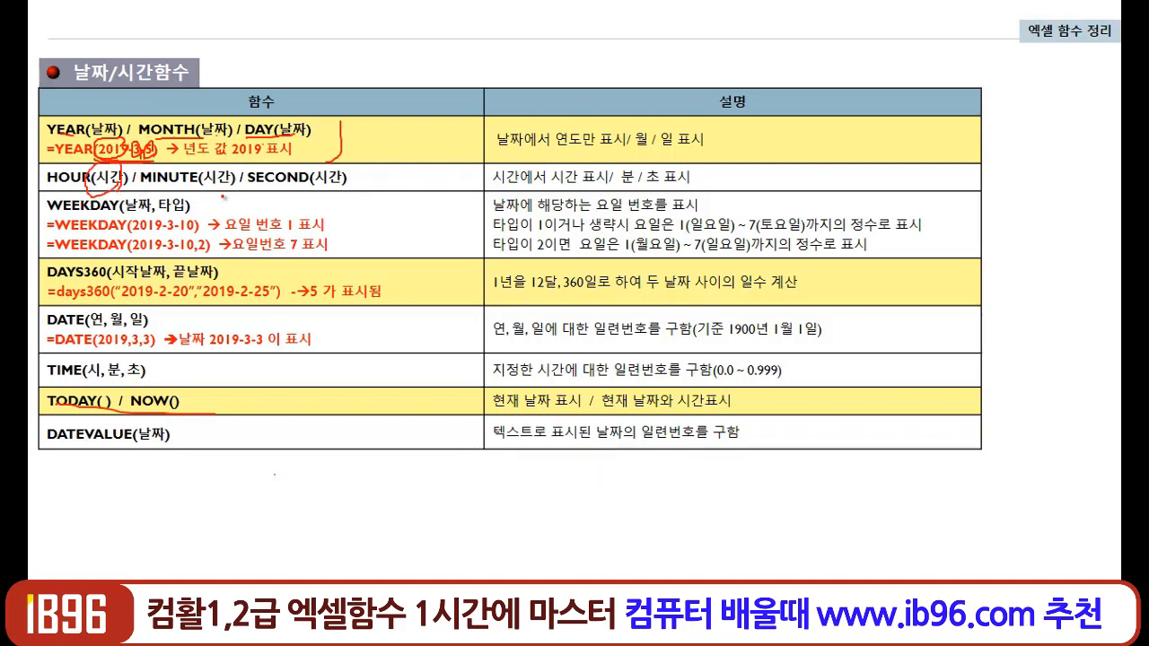
pyautogui.moveTo(216, 176); pyautogui.dragTo(203, 183)
pyautogui.moveTo(116, 187)
pyautogui.mouseDown()
pyautogui.moveTo(132, 167)
pyautogui.moveTo(84, 186)
pyautogui.mouseUp()
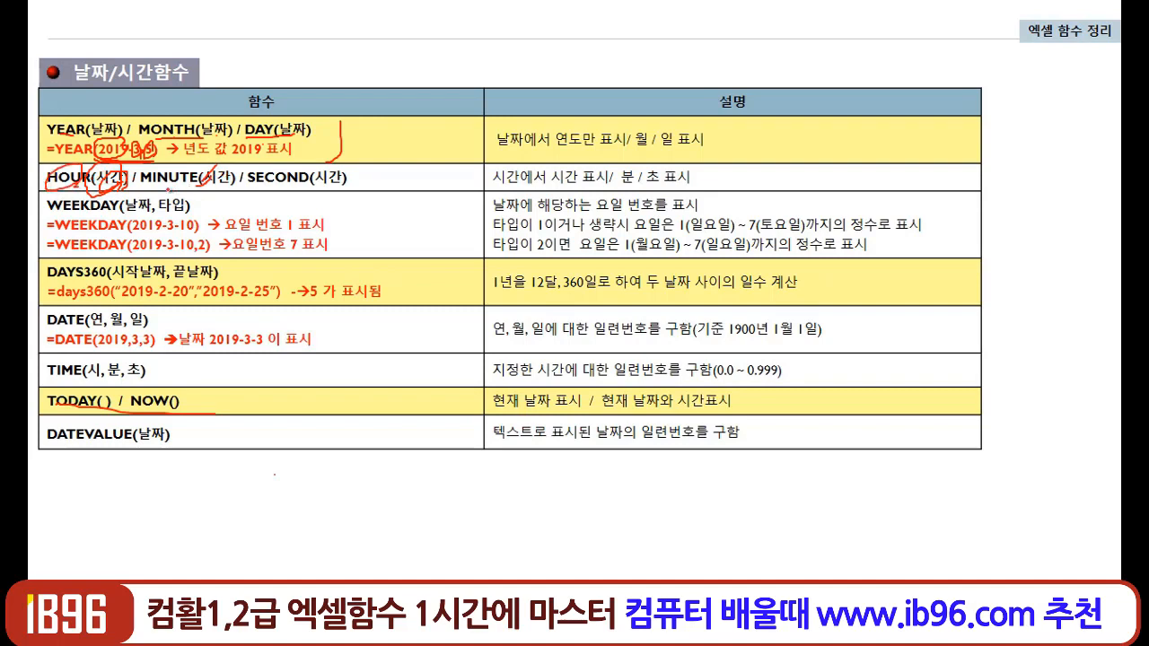
pyautogui.moveTo(296, 164)
pyautogui.mouseDown()
pyautogui.moveTo(285, 197)
pyautogui.moveTo(301, 165)
pyautogui.mouseUp()
pyautogui.moveTo(589, 182); pyautogui.dragTo(685, 195)
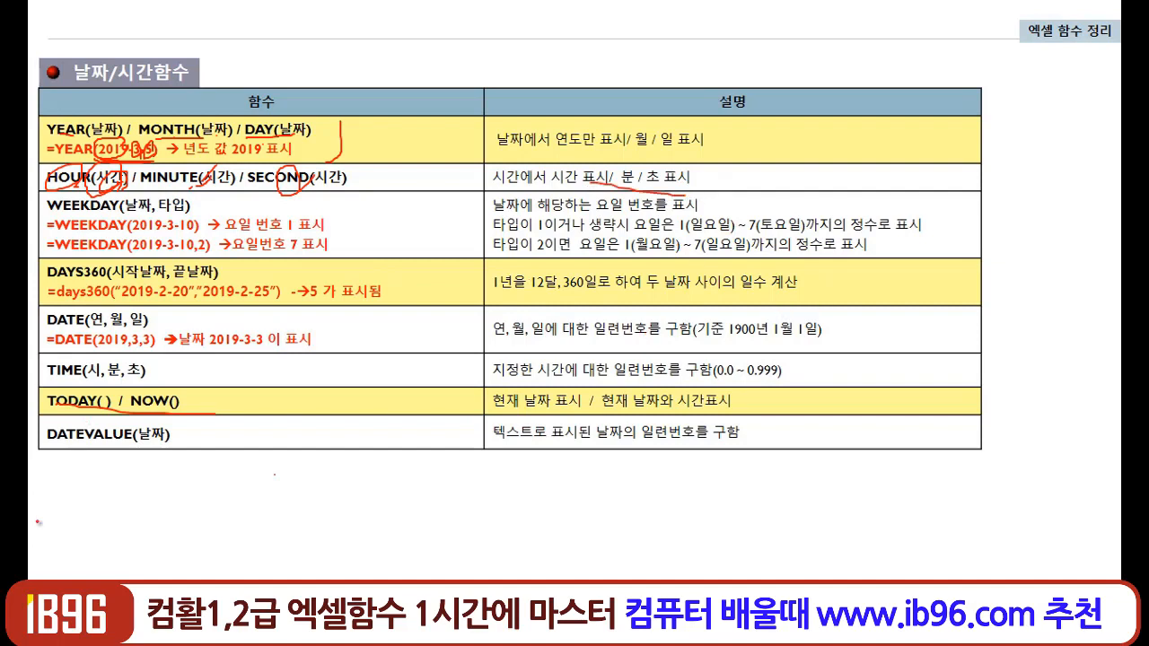
# Show the taskbar over the slide show and switch to Sheet2 of the 통합 문서1 workbook in Excel.
pyautogui.rightClick(557, 233)
pyautogui.moveTo(626, 391)
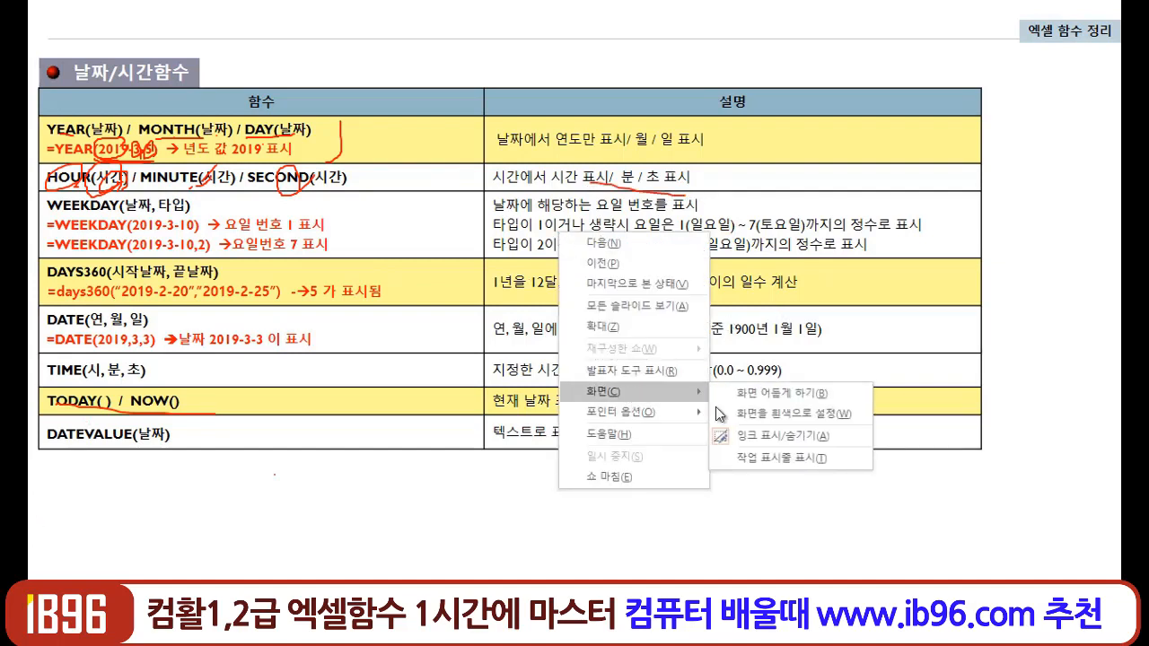
pyautogui.click(768, 459)
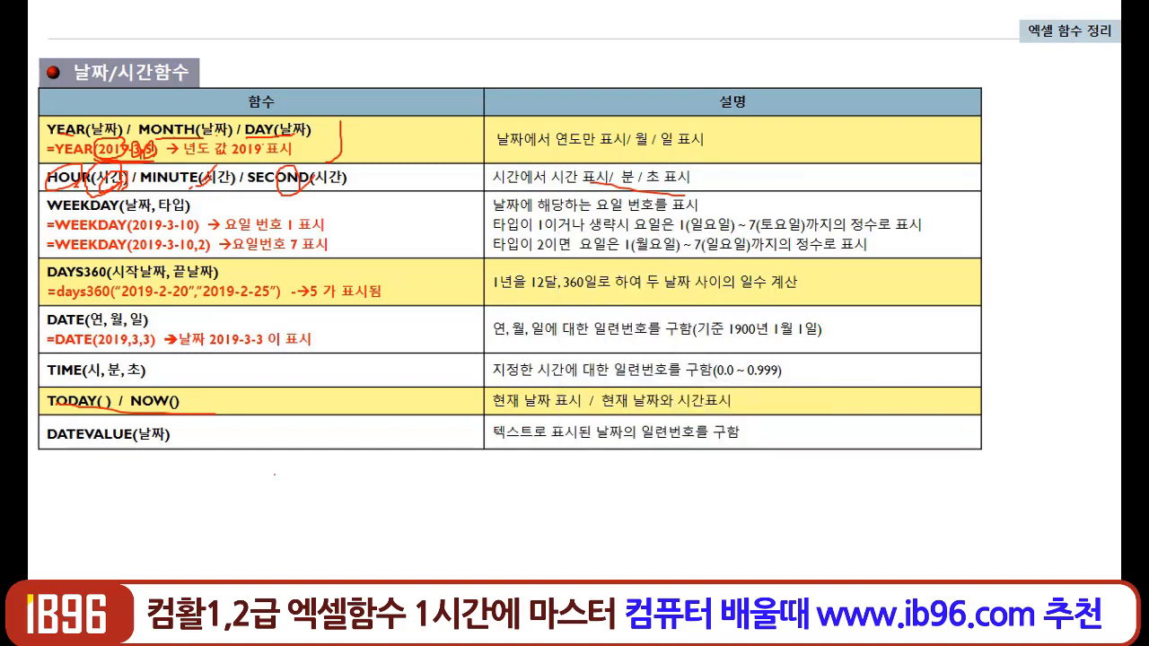
pyautogui.moveTo(286, 532)
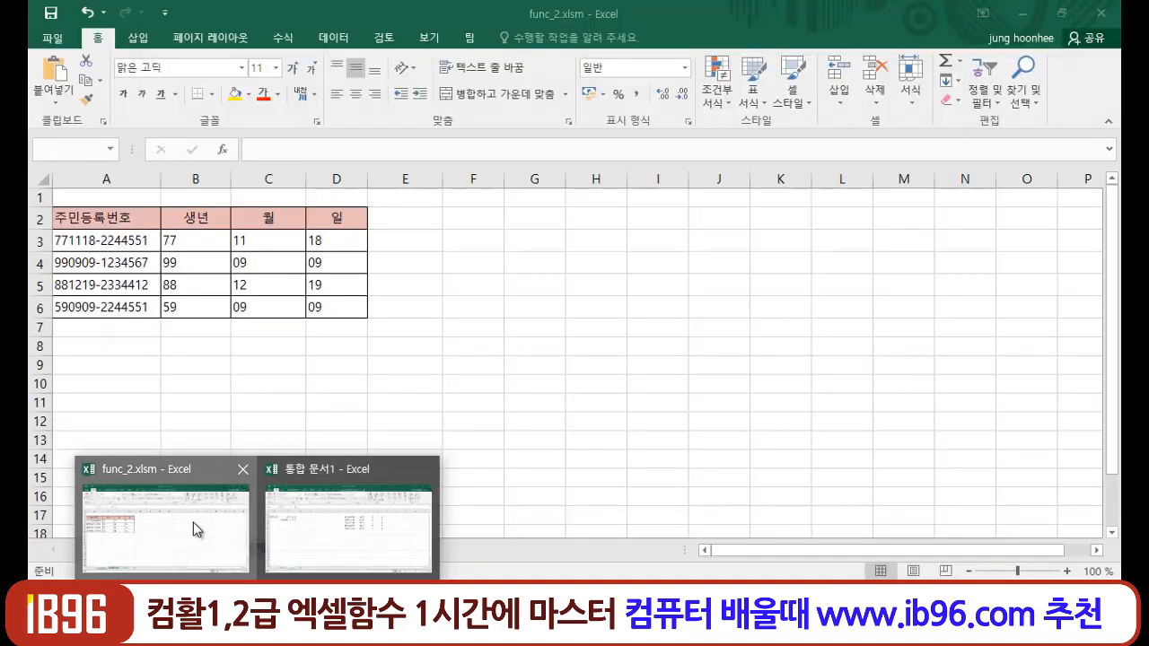
pyautogui.click(193, 522)
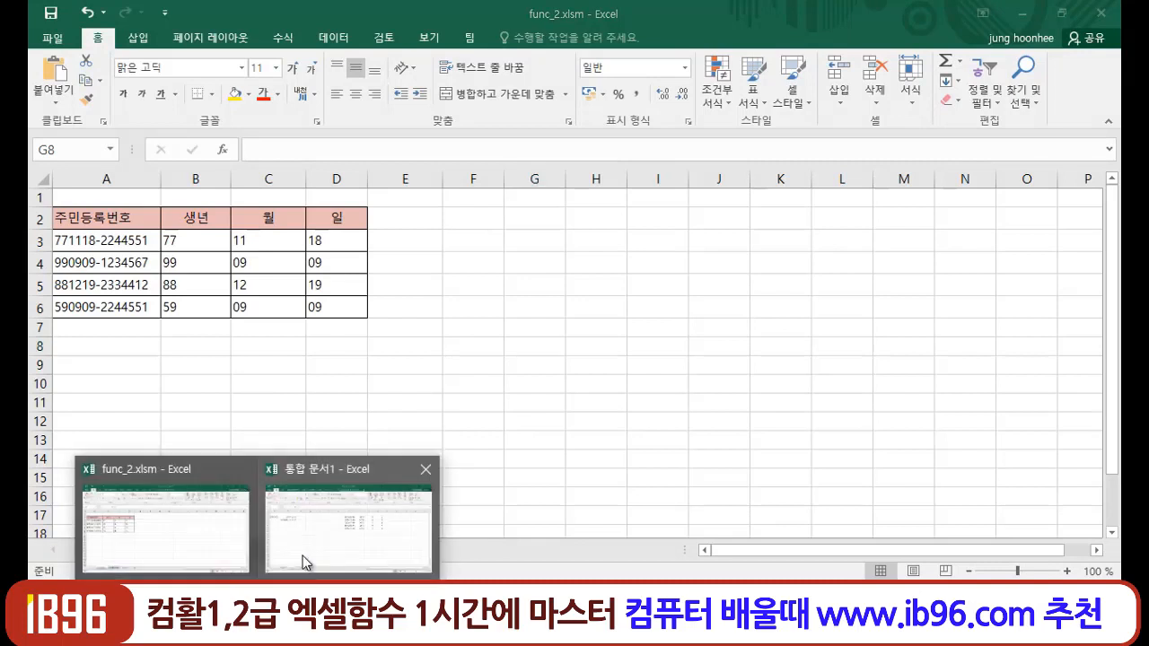
pyautogui.click(302, 556)
pyautogui.click(566, 369)
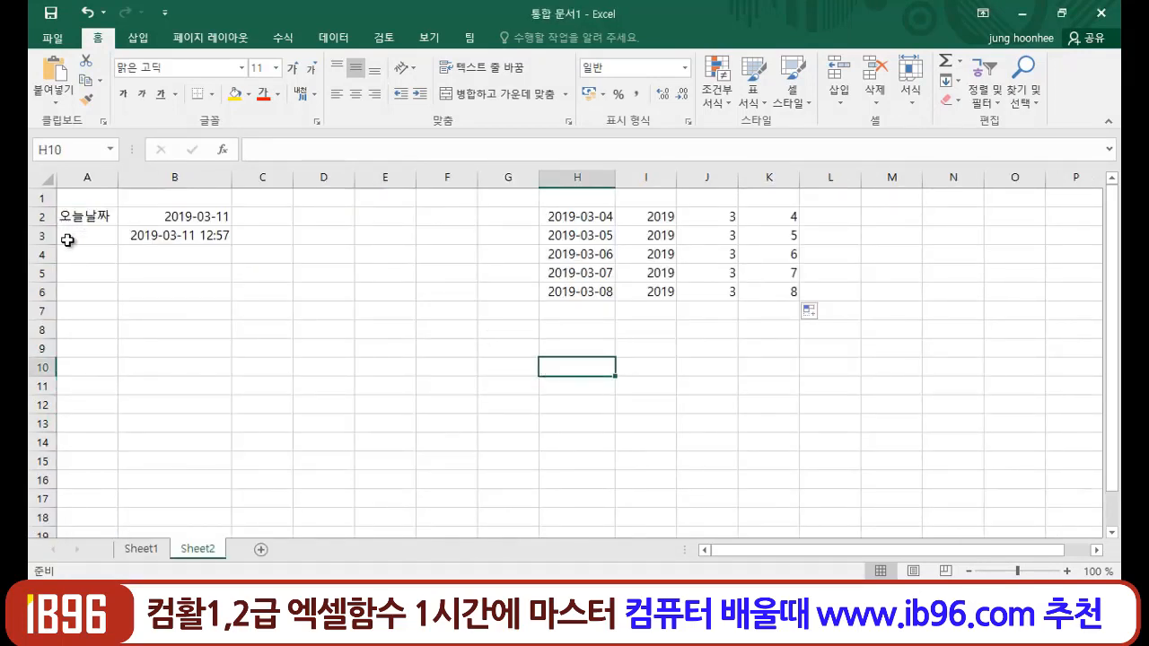
# Enter =HOUR(B3) in D3 to extract the hour from the current date and time.
pyautogui.click(187, 235)
pyautogui.click(329, 234)
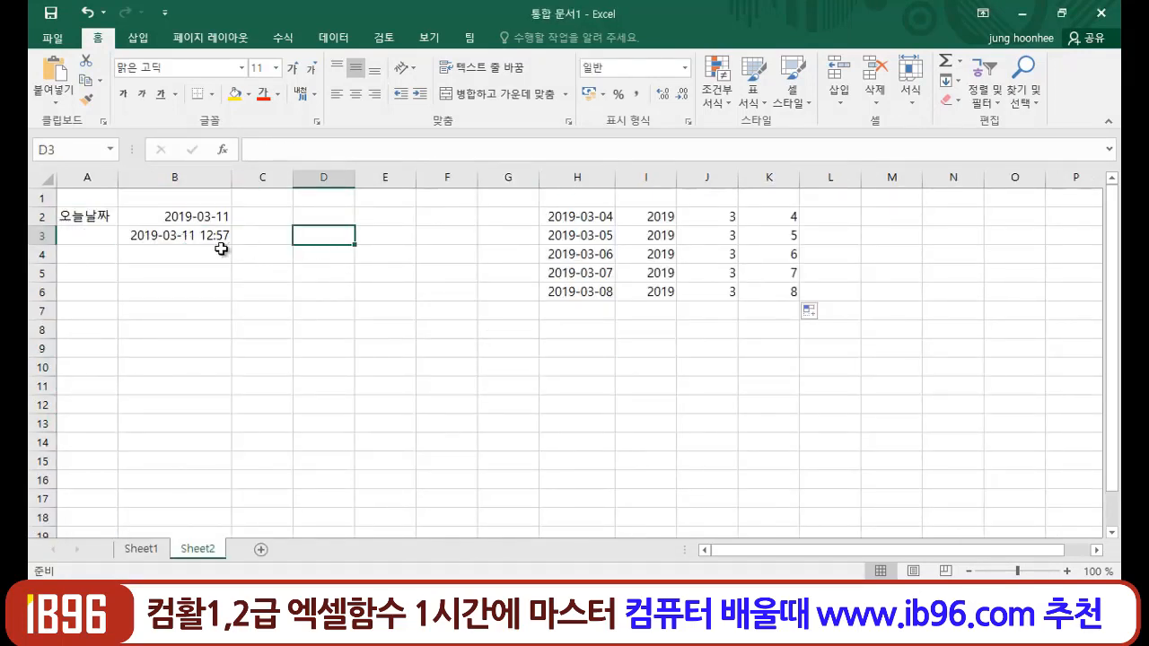
pyautogui.write('=HOUR(')
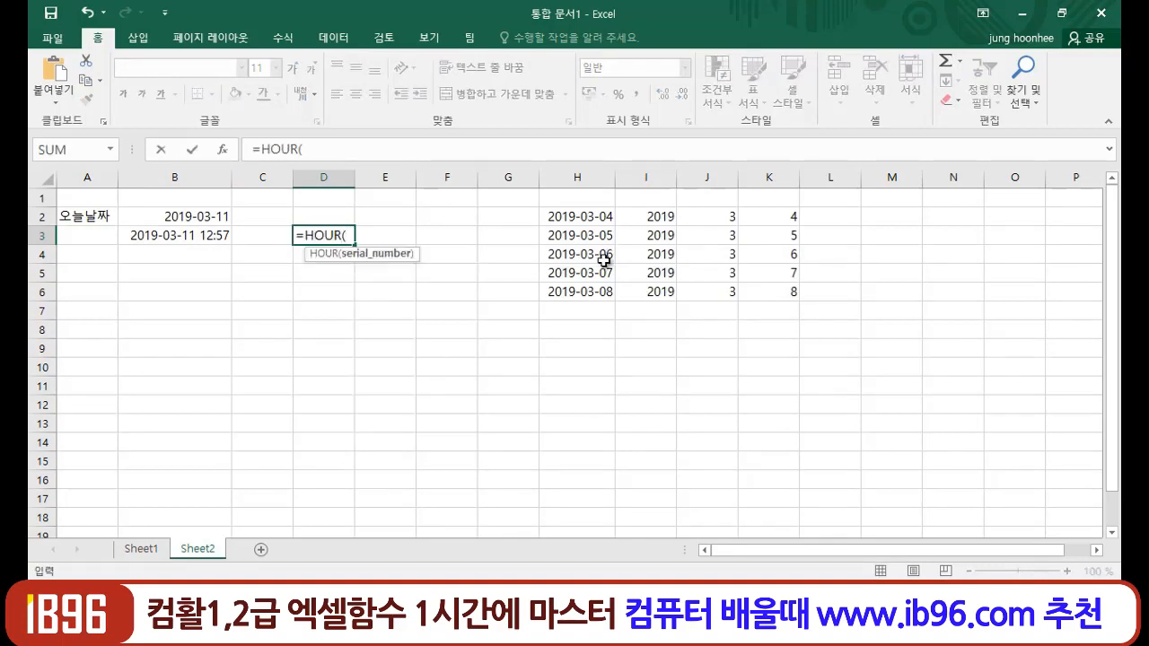
pyautogui.click(198, 236)
pyautogui.press('Return')
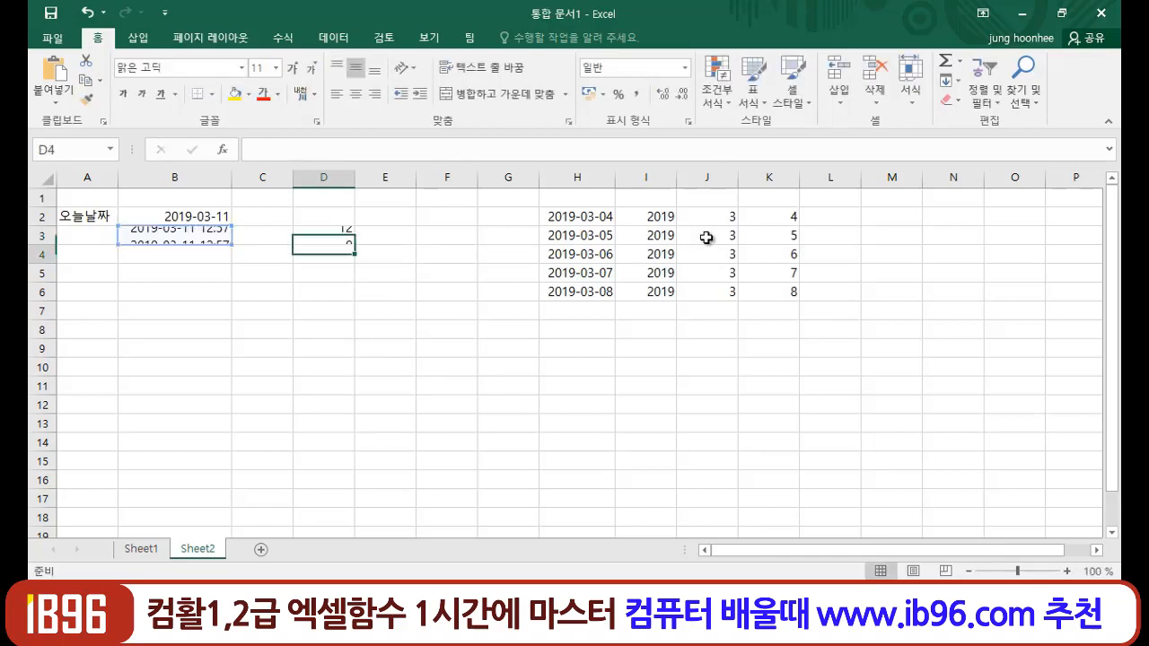
# Enter =MINUTE(B3) in E3 to extract the minute from the current date and time.
pyautogui.click(377, 240)
pyautogui.write('=')
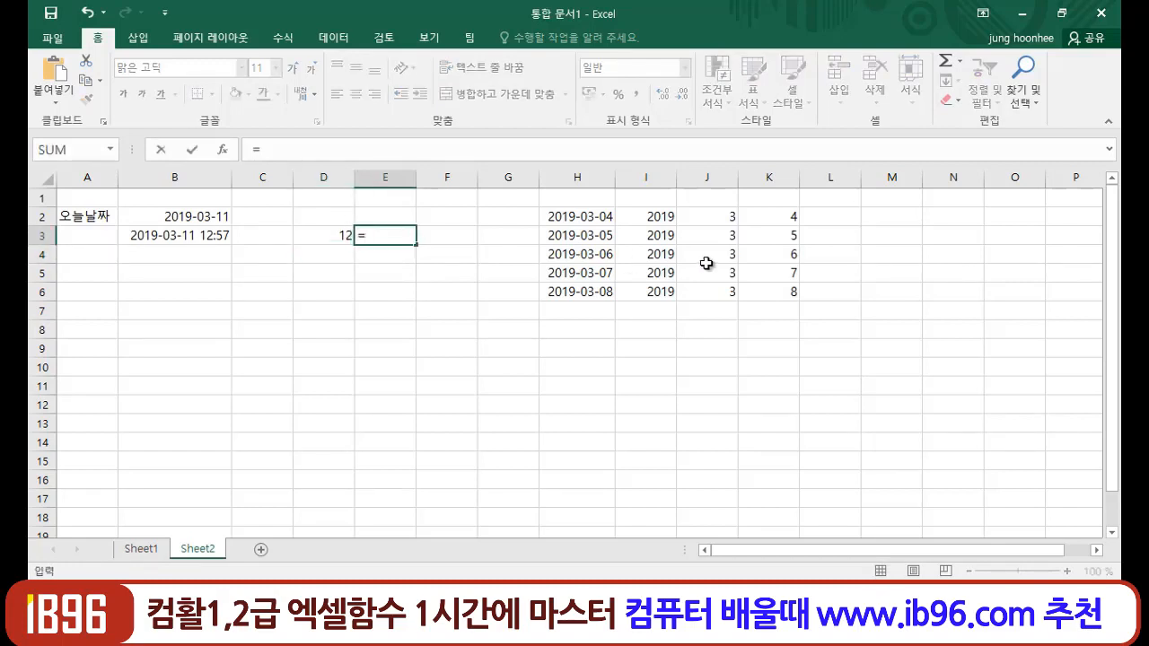
pyautogui.write('MI')
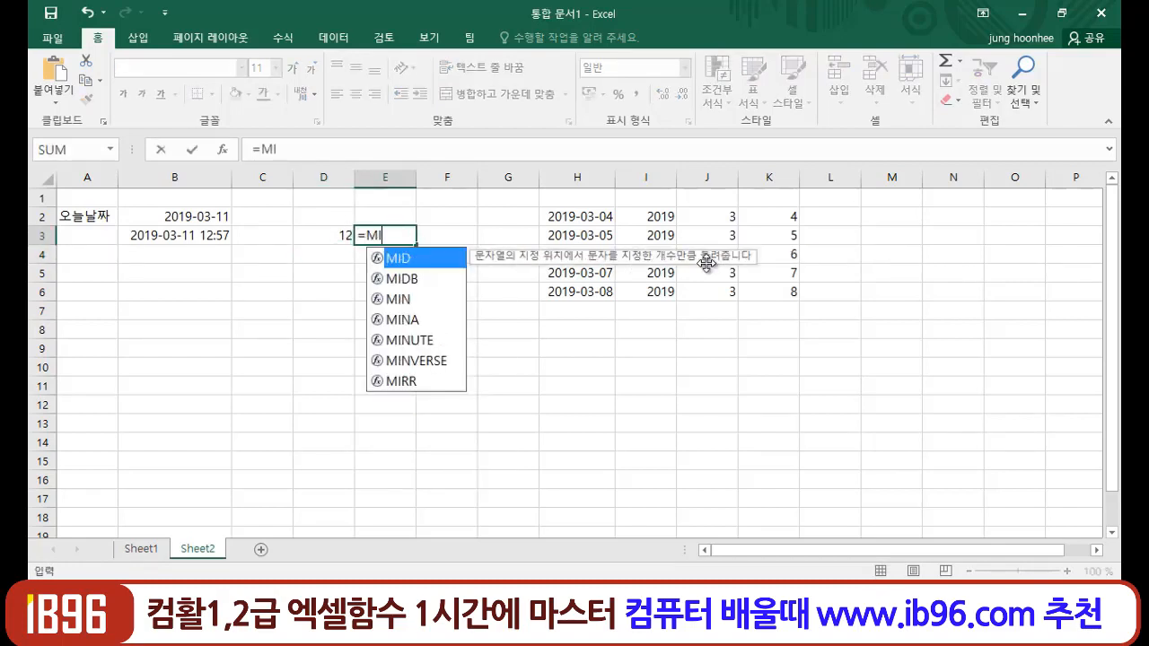
pyautogui.click(426, 342)
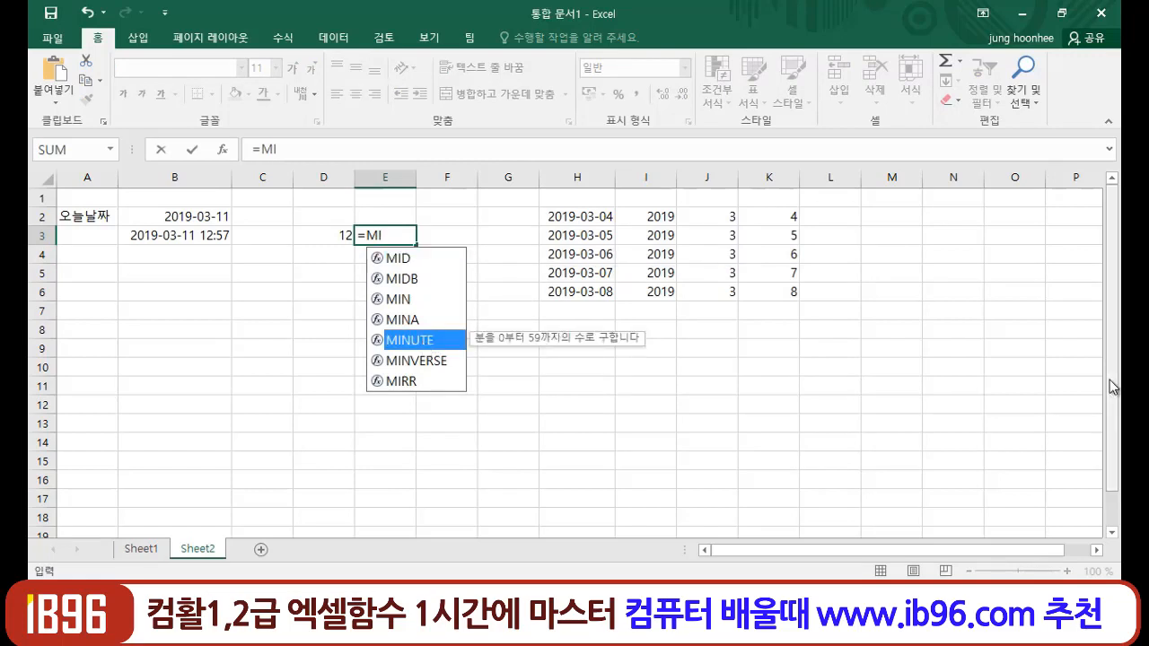
pyautogui.doubleClick(414, 340)
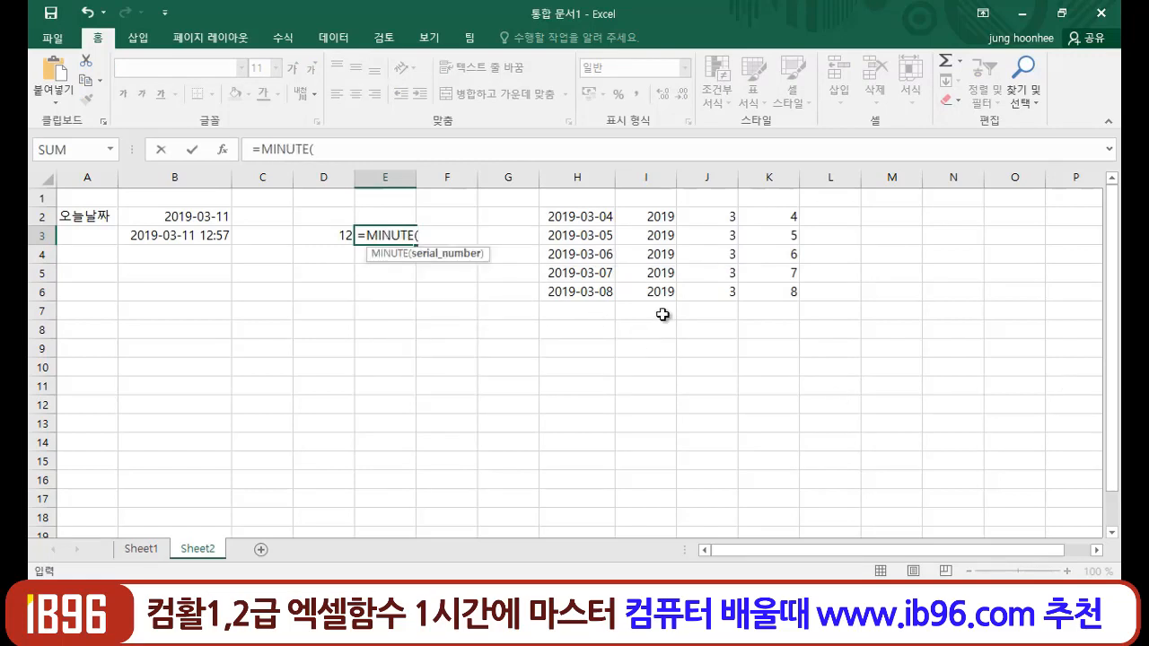
pyautogui.click(167, 237)
pyautogui.write(')')
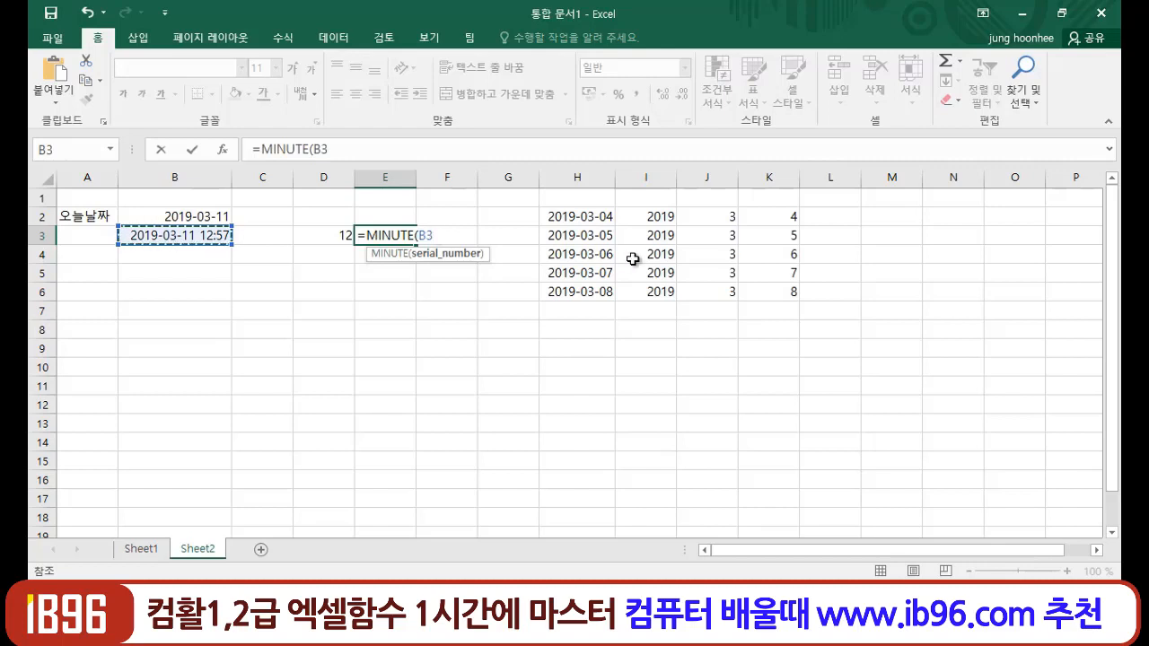
pyautogui.press('Return')
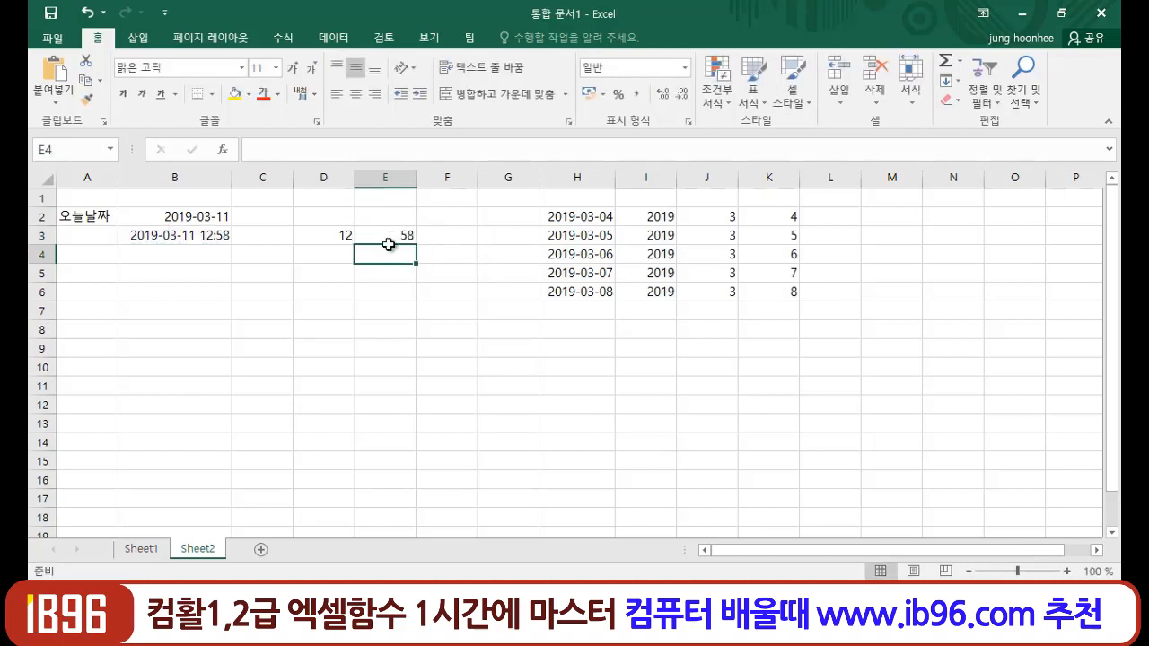
pyautogui.click(400, 308)
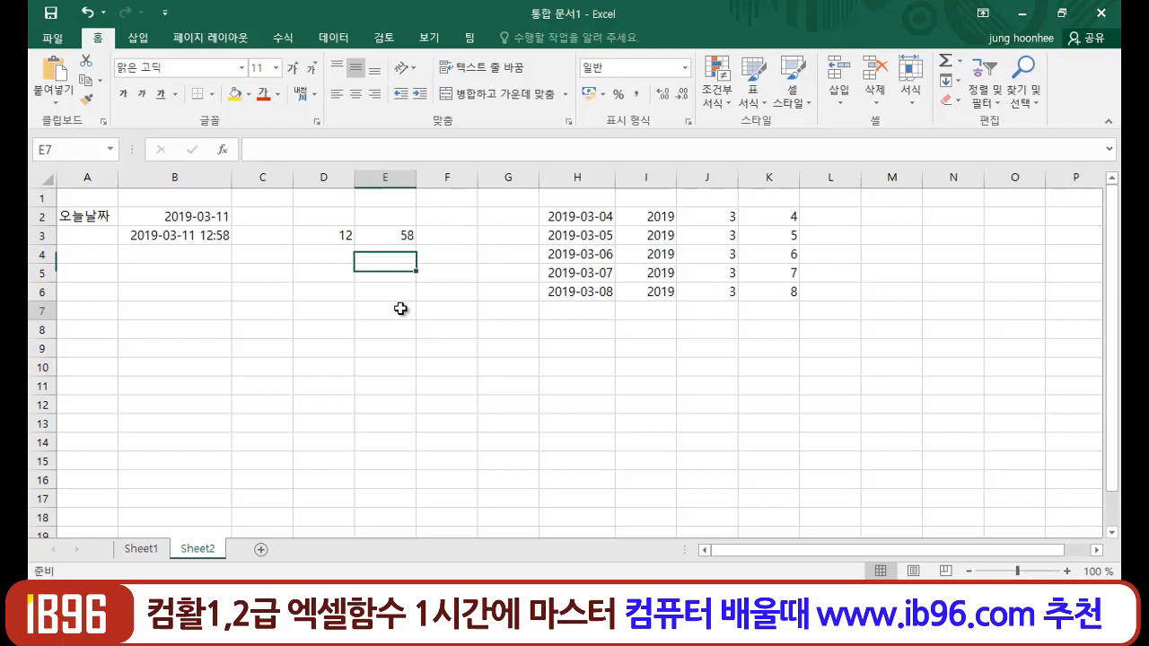
pyautogui.click(333, 234)
pyautogui.click(385, 233)
pyautogui.click(454, 219)
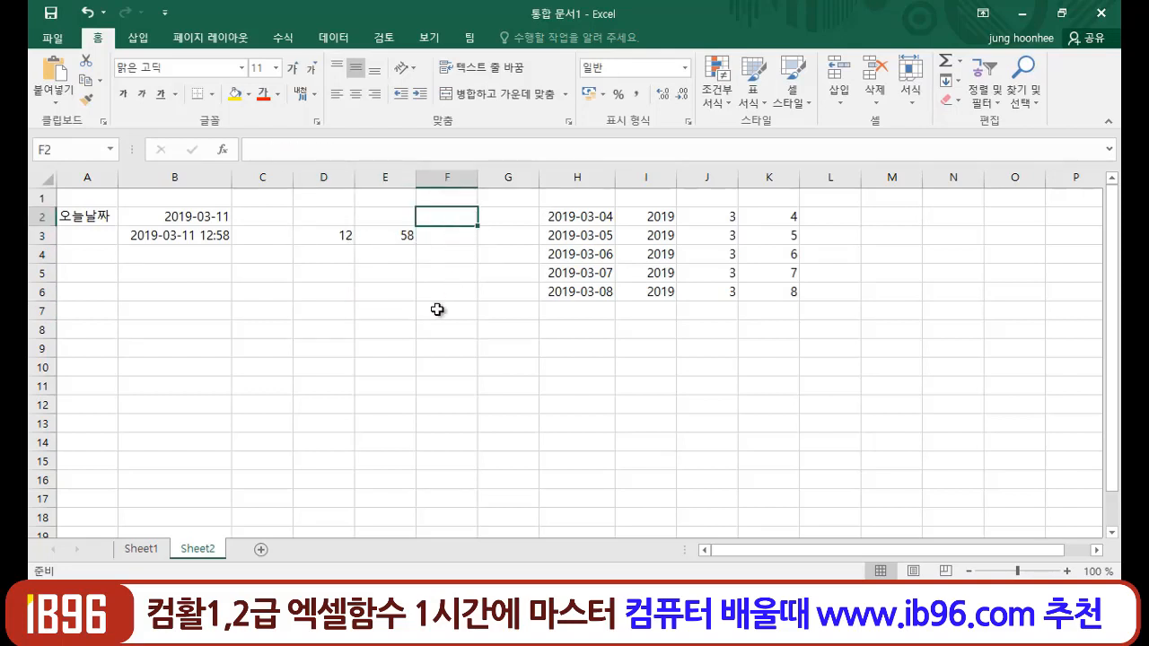
pyautogui.click(440, 311)
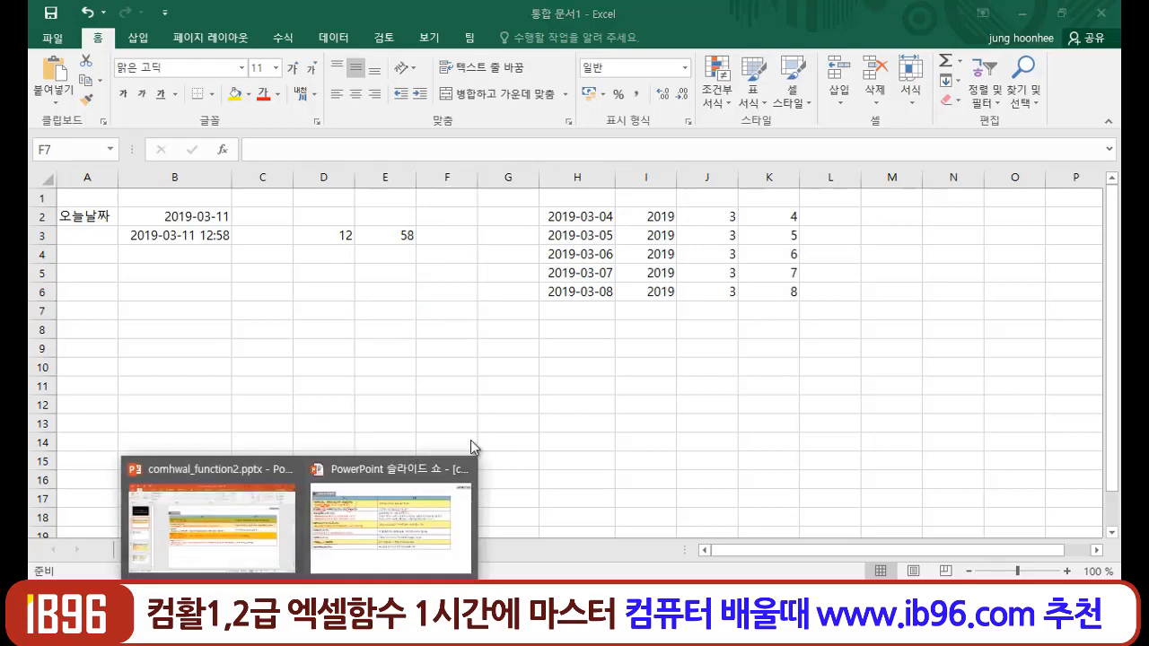
# Switch back to the running PowerPoint slide show and erase all ink from the date and time function slide.
pyautogui.click(453, 516)
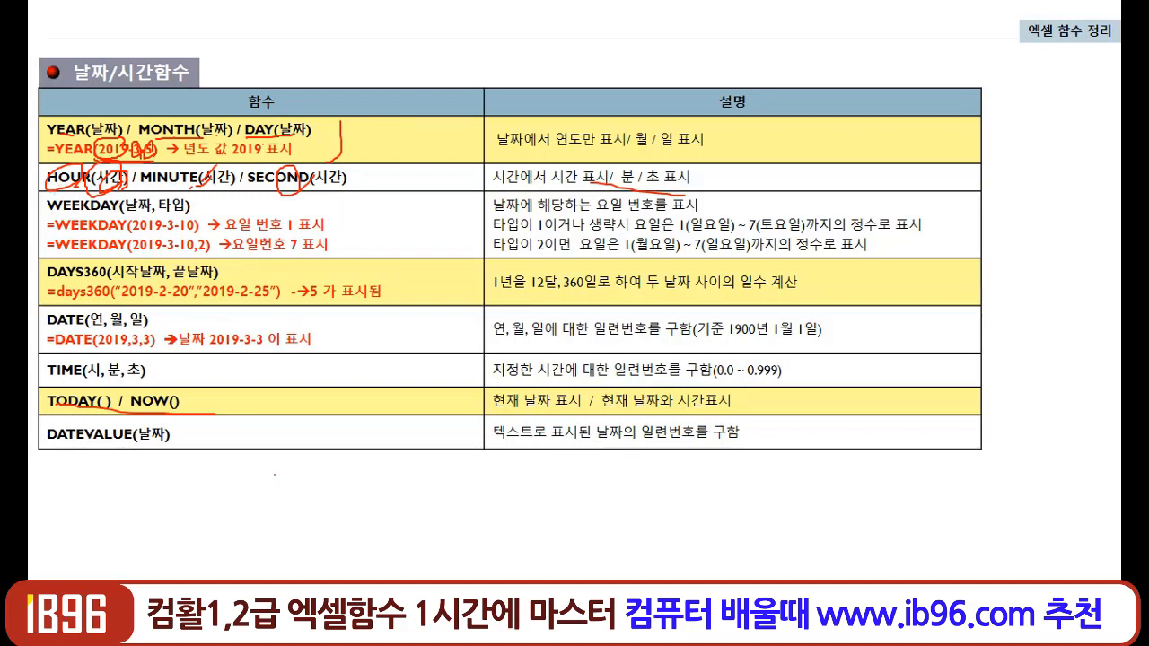
pyautogui.rightClick(266, 241)
pyautogui.moveTo(344, 422)
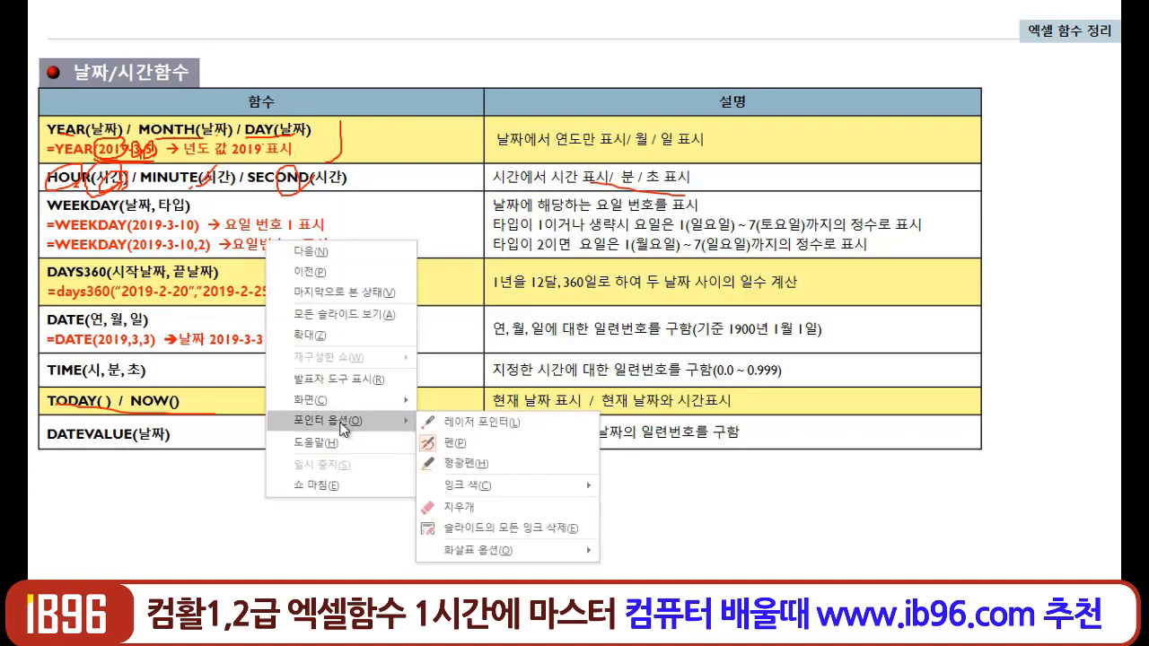
pyautogui.click(501, 527)
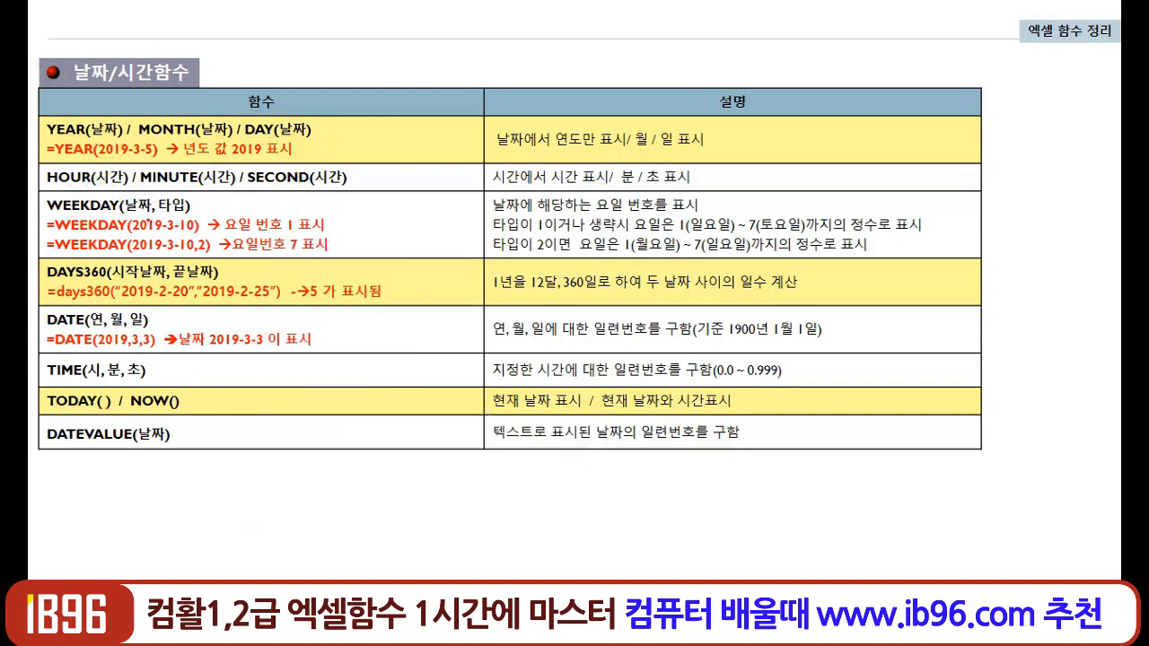
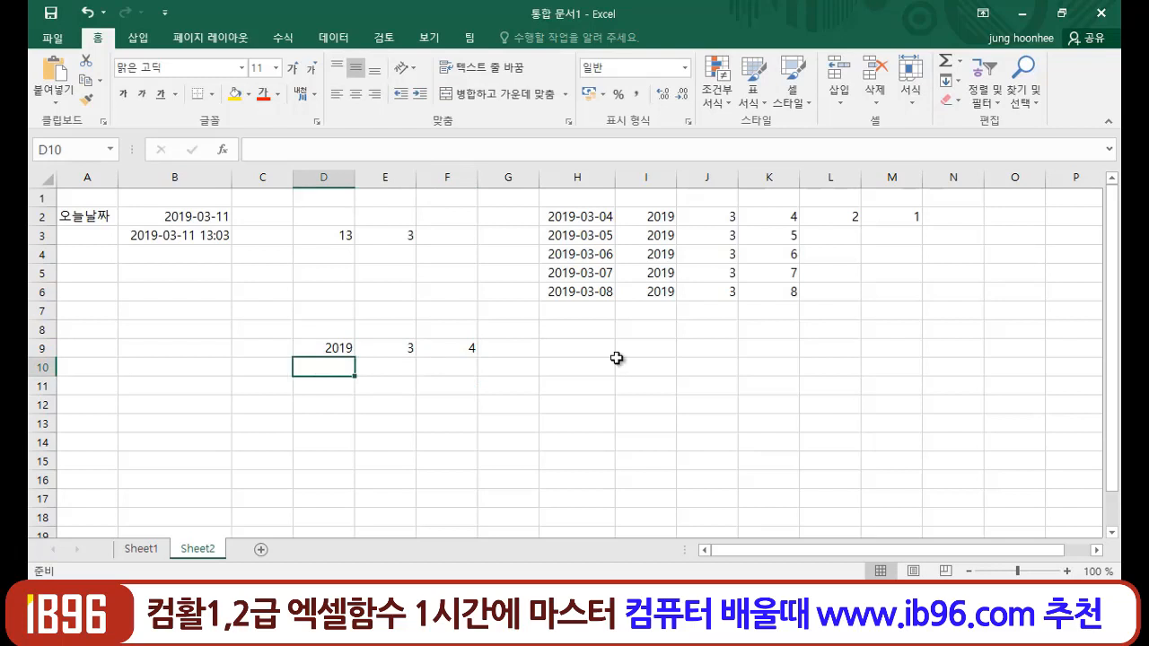
# Enter 2018, 12 and 27 in D10, E10 and F10 as a second year, month and day.
pyautogui.write('2018')
pyautogui.press('Tab')
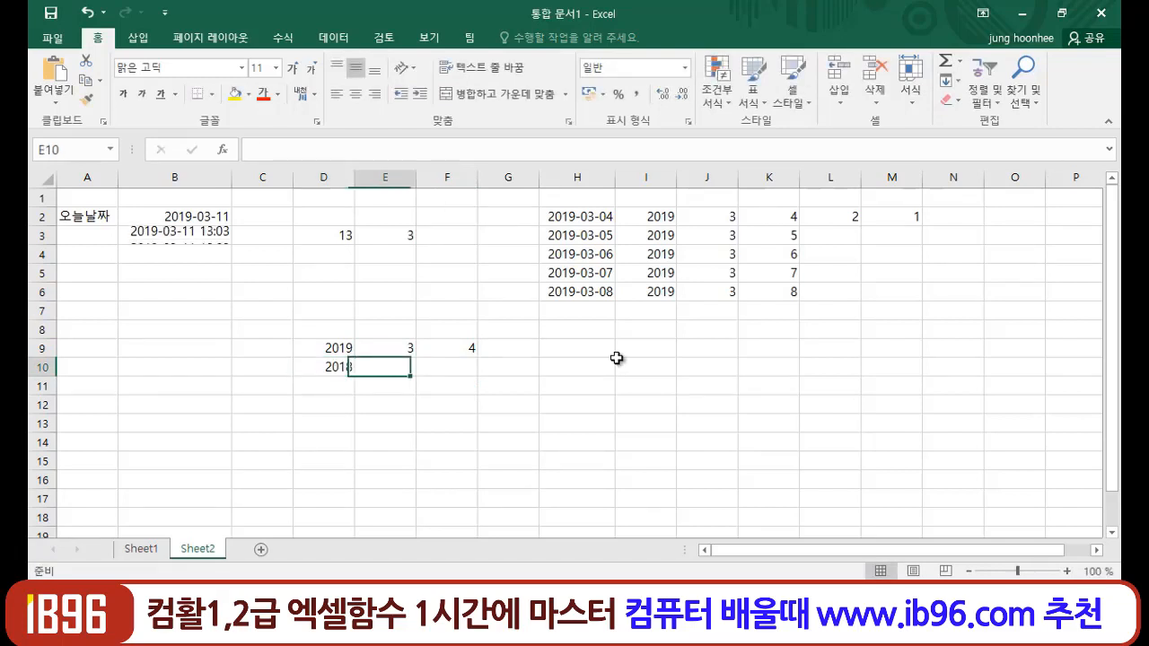
pyautogui.write('12')
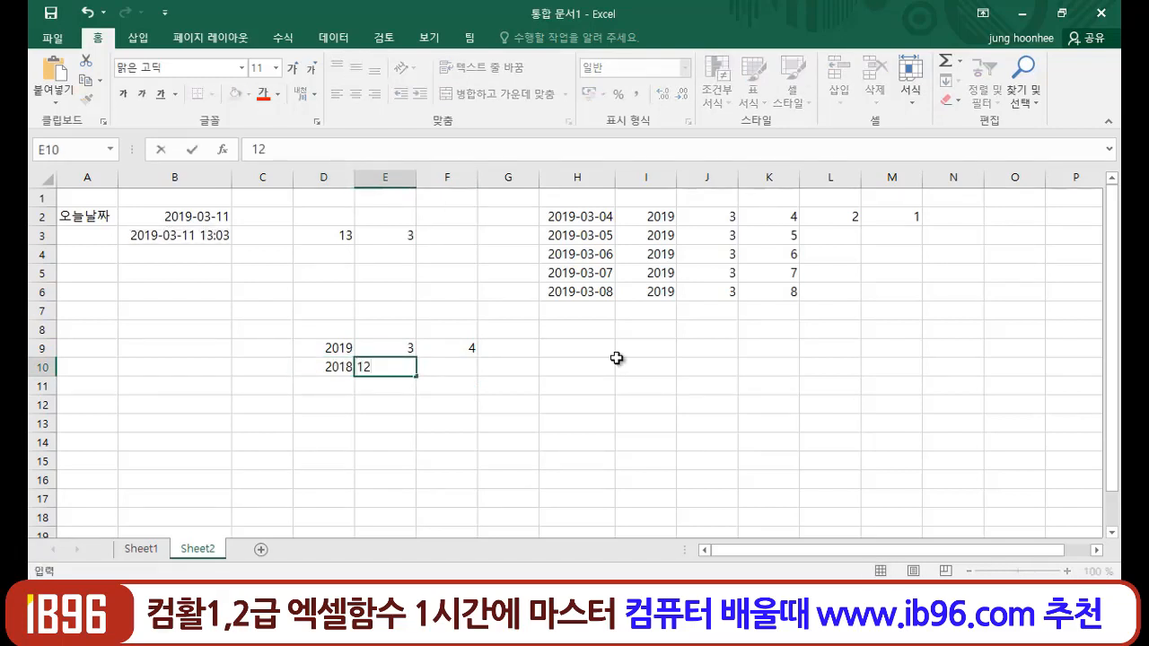
pyautogui.press('Tab')
pyautogui.write('27')
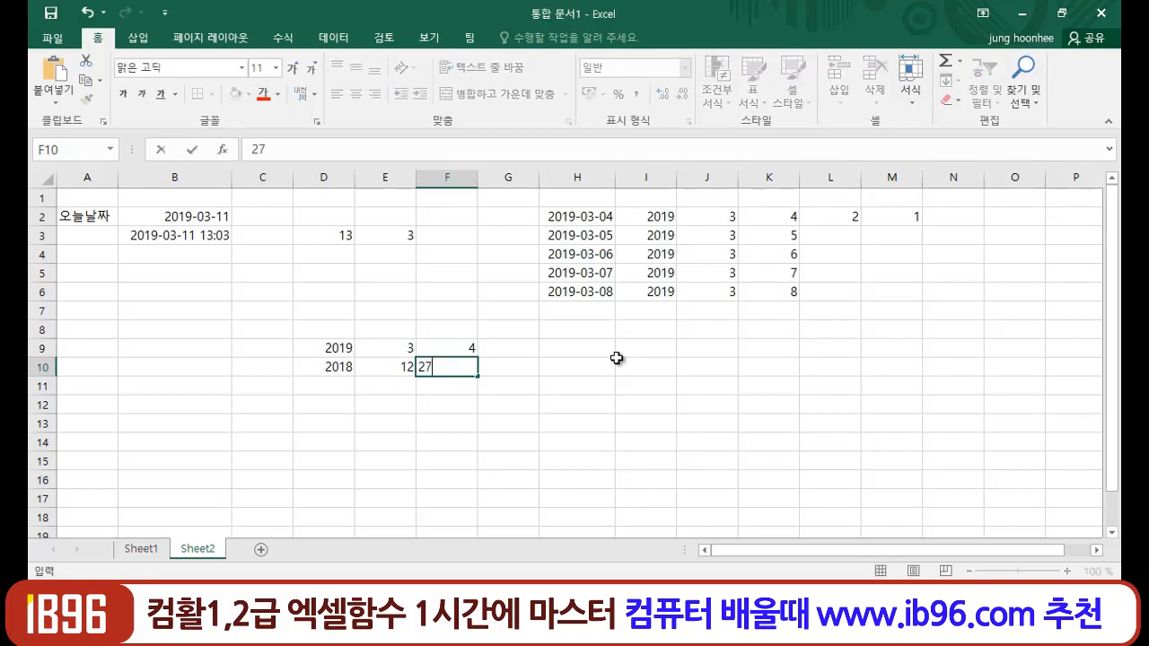
pyautogui.press('Tab')
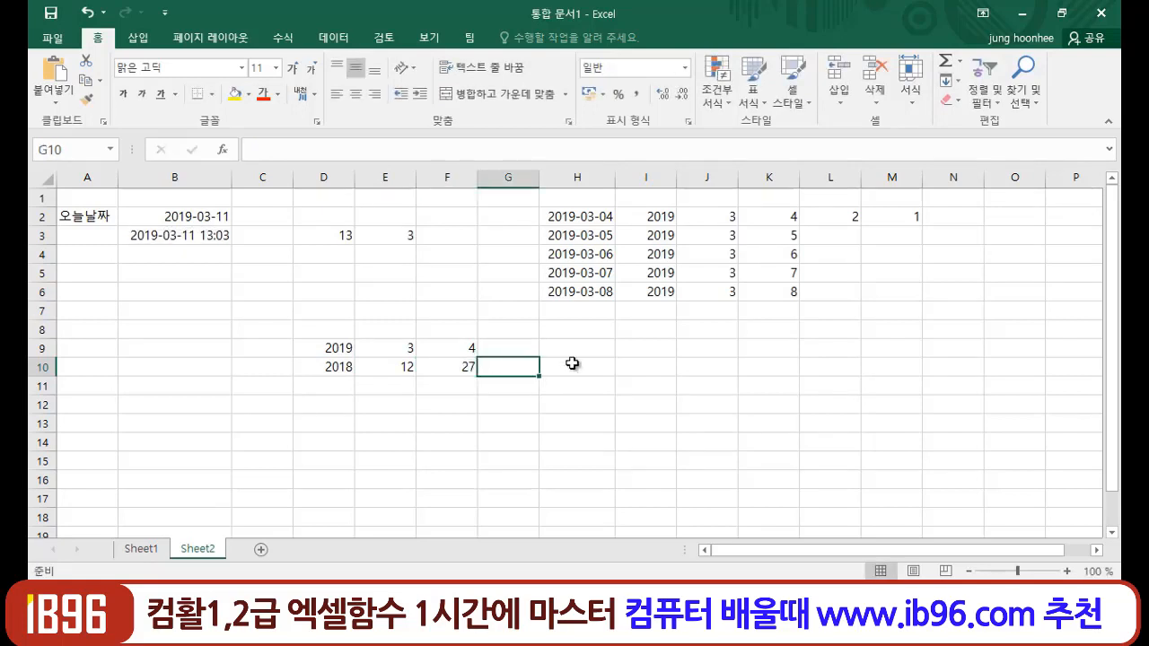
pyautogui.click(447, 348)
pyautogui.click(458, 374)
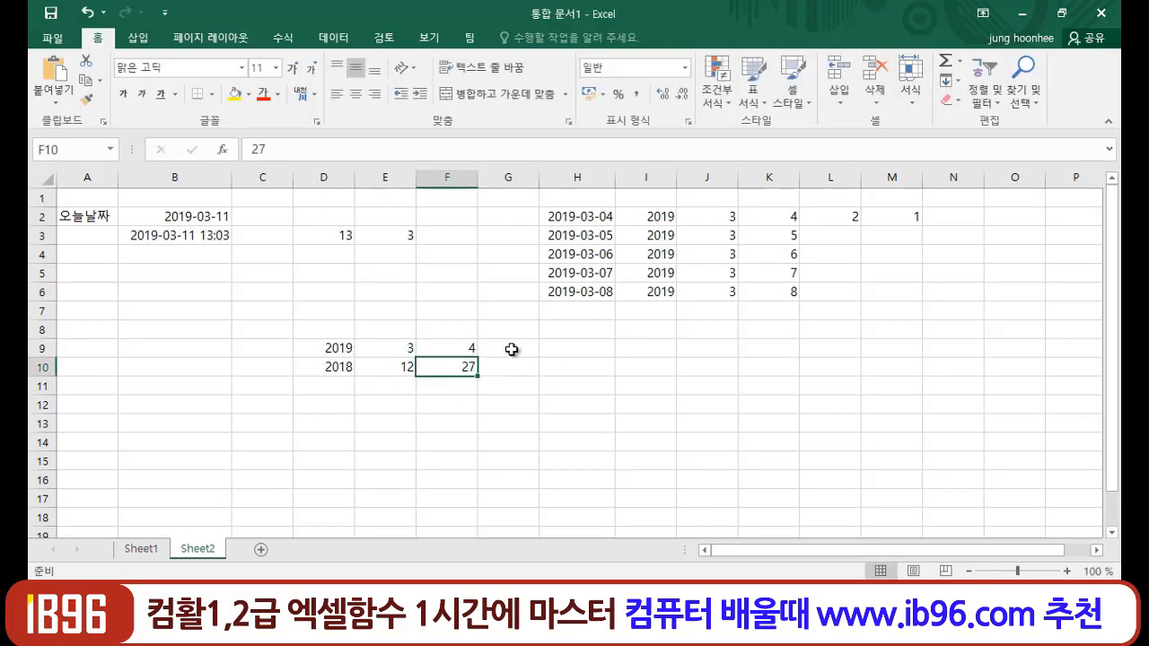
# Enter =DATE(D9,E9,F9) in G9 to combine the first row's year, month and day into a date.
pyautogui.click(512, 350)
pyautogui.write('=')
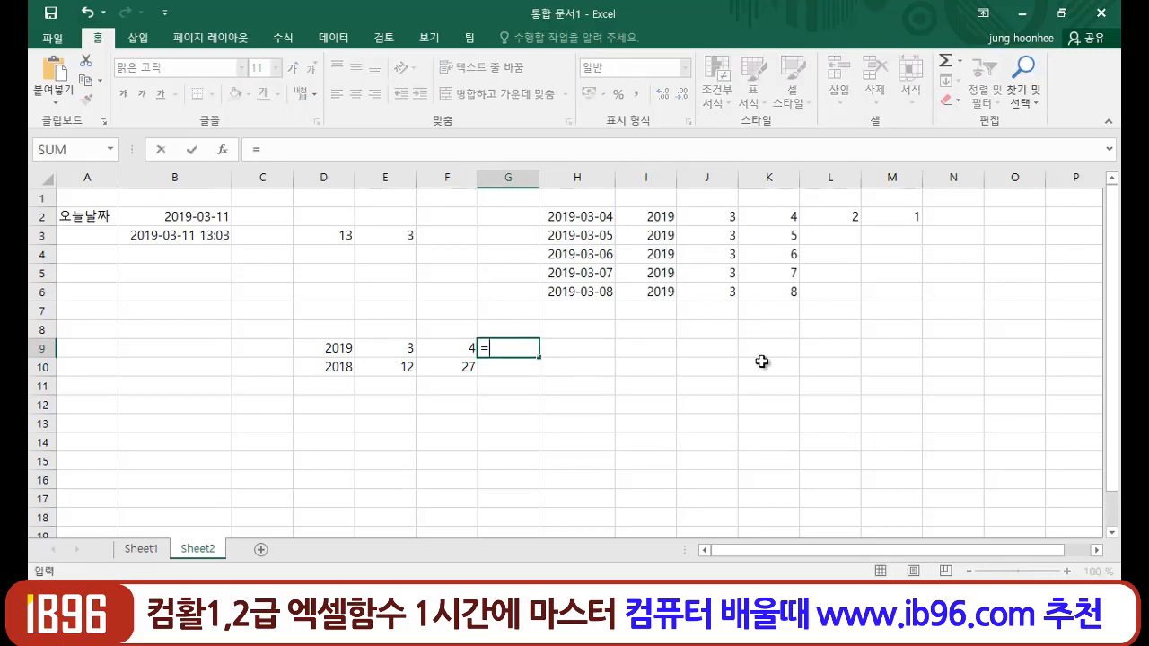
pyautogui.write('DATE(')
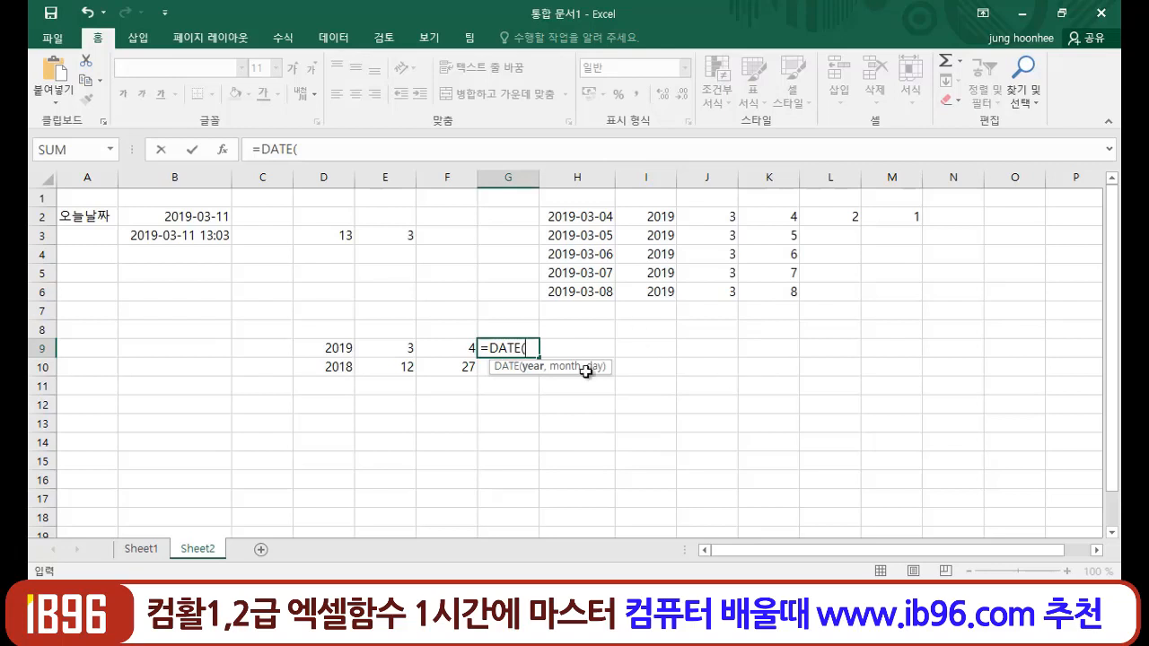
pyautogui.click(335, 343)
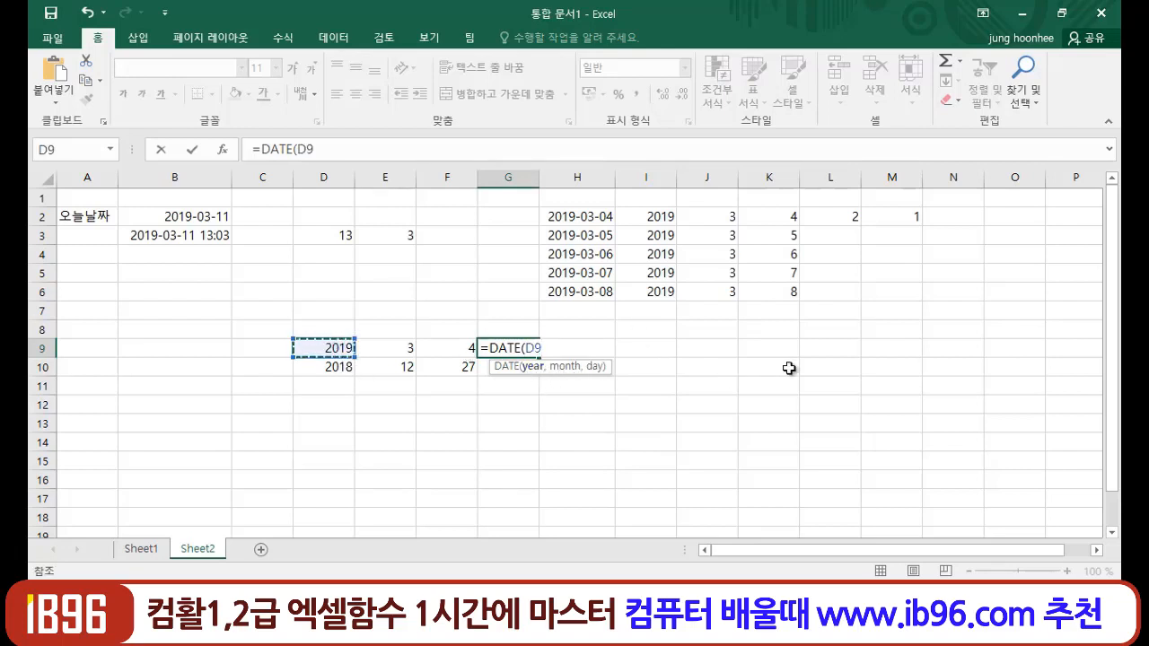
pyautogui.write(',')
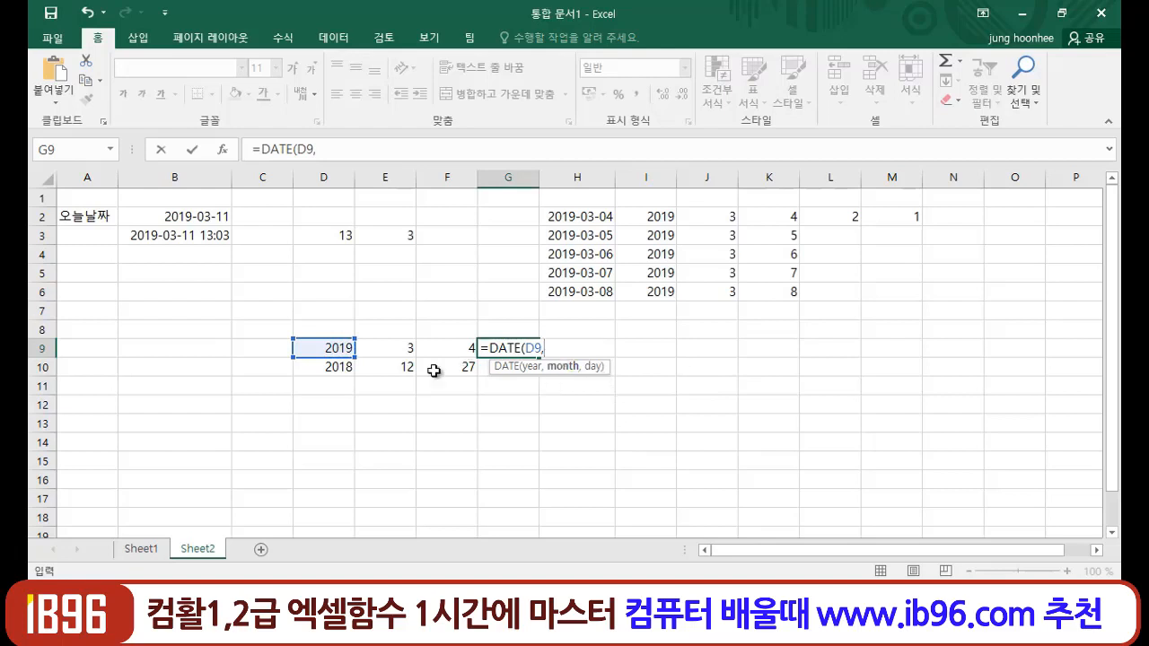
pyautogui.click(393, 352)
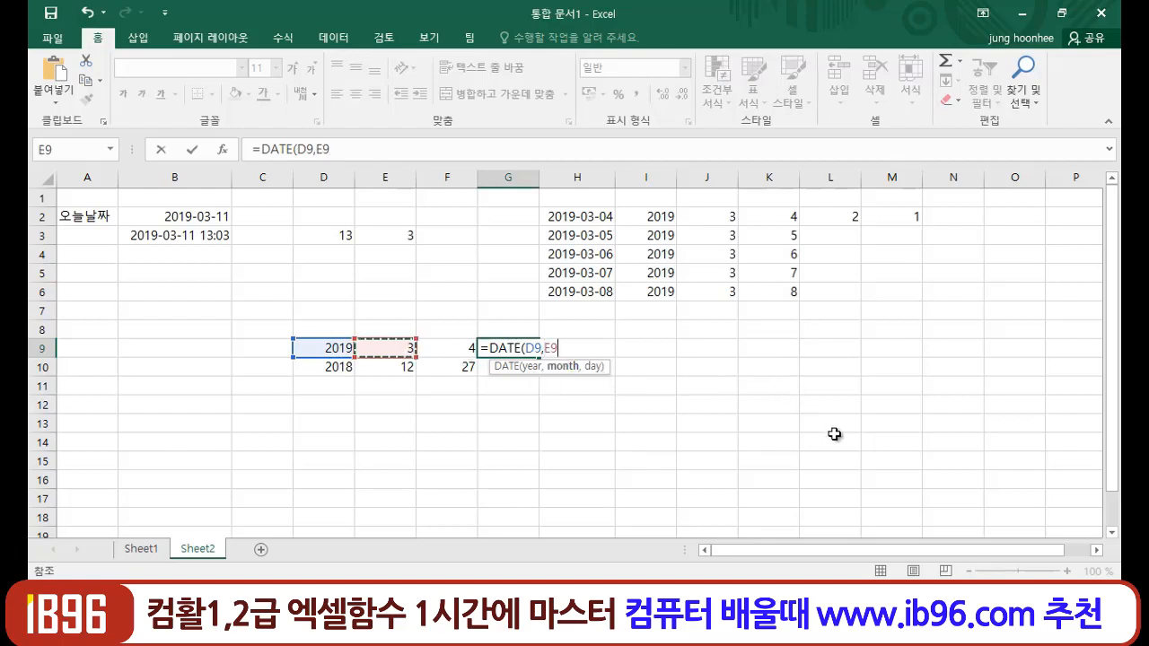
pyautogui.write(',')
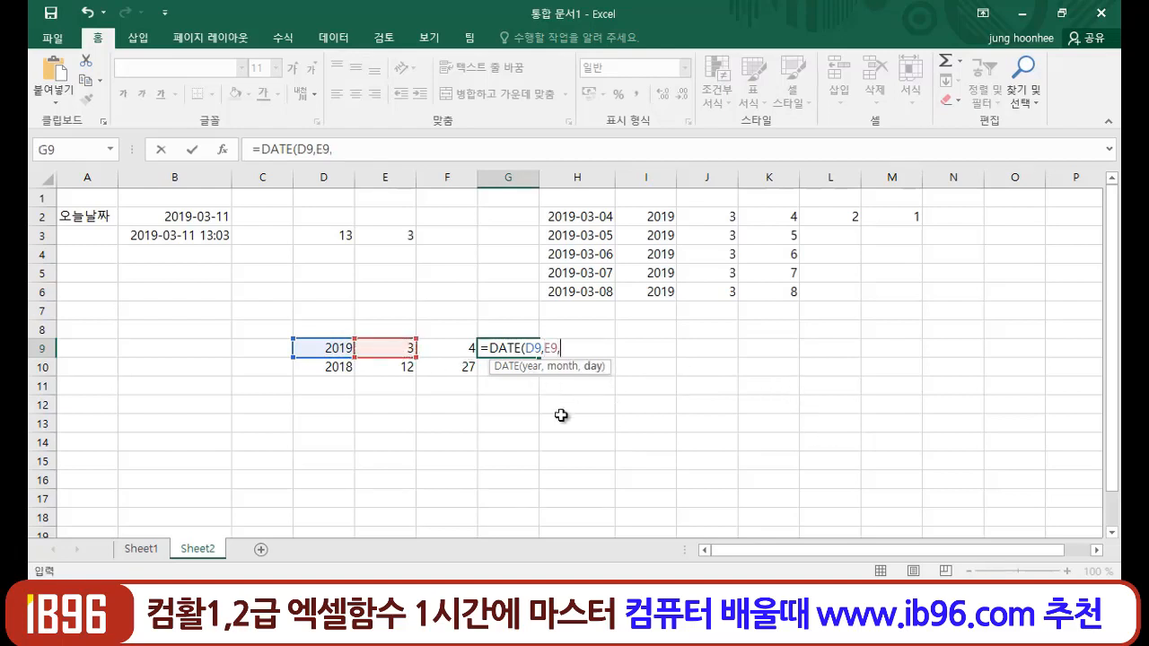
pyautogui.click(444, 348)
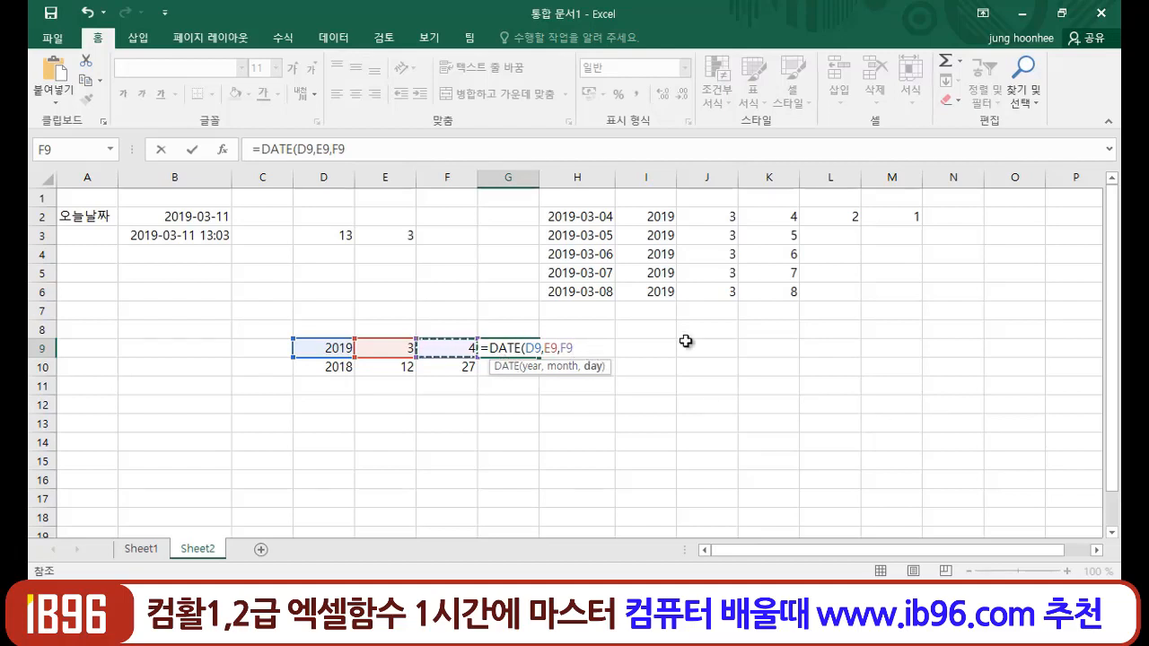
pyautogui.write(')')
pyautogui.press('Return')
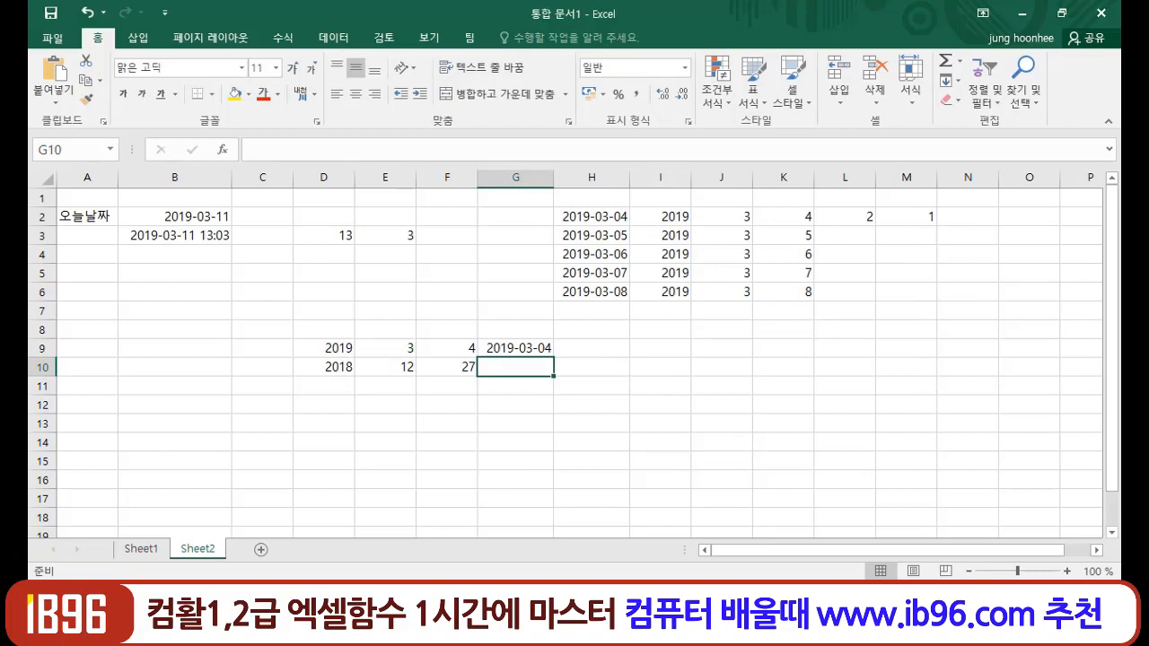
pyautogui.click(526, 349)
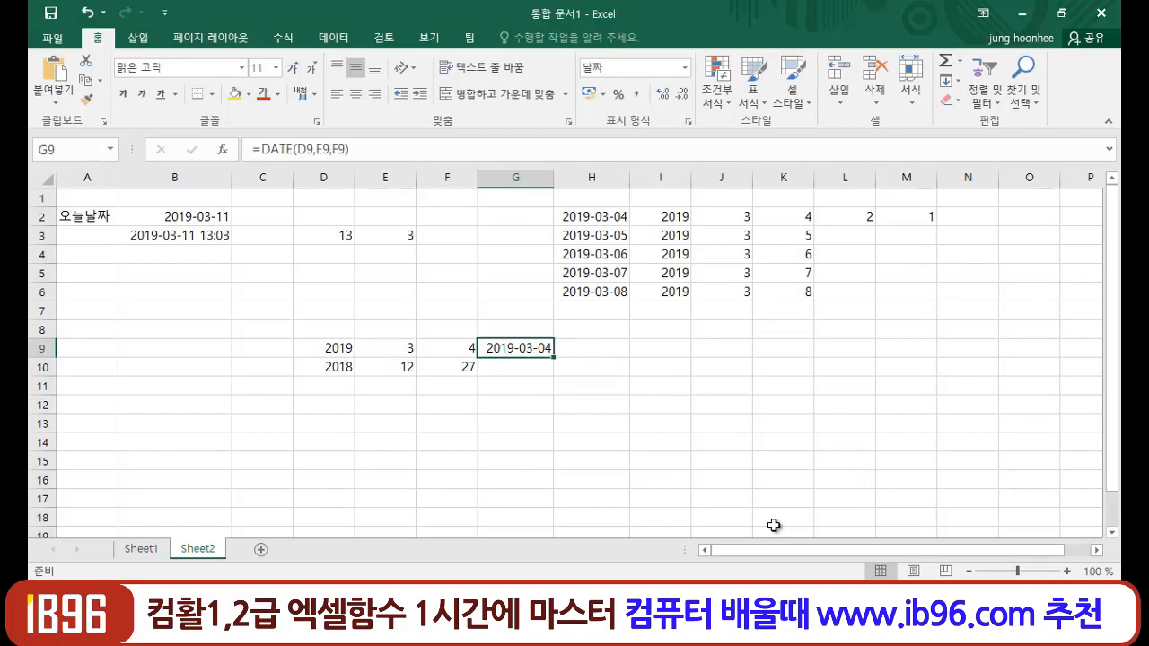
# Copy the DATE formula from G9 down to G10 so the second row's year, month and day form a date.
pyautogui.click(528, 364)
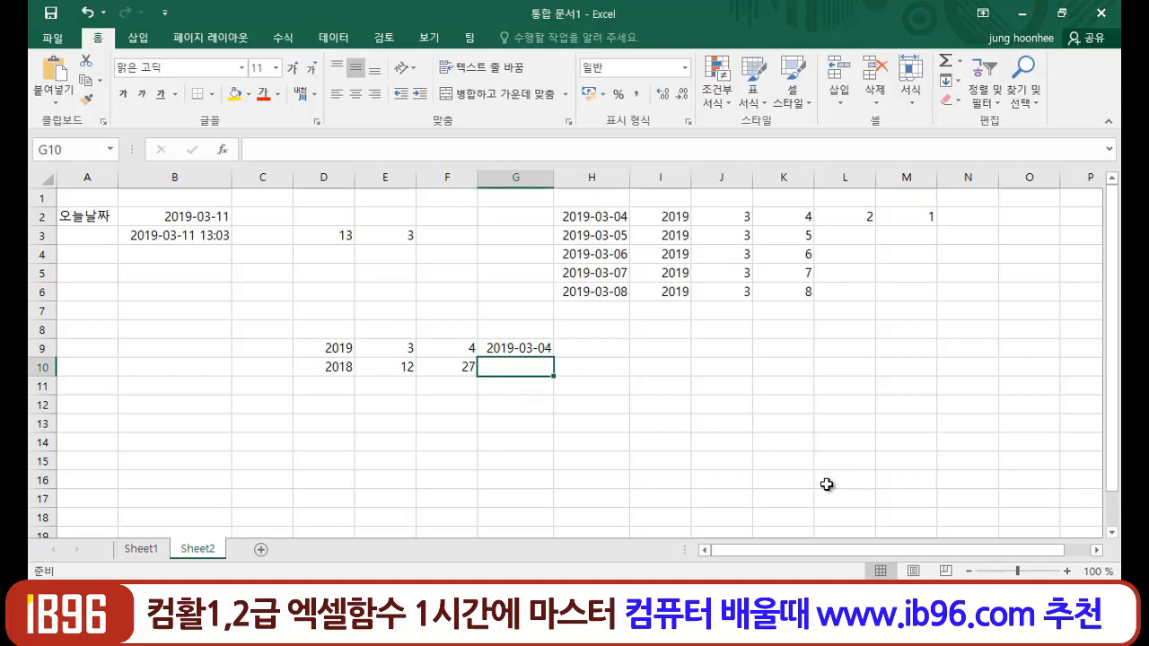
pyautogui.click(521, 349)
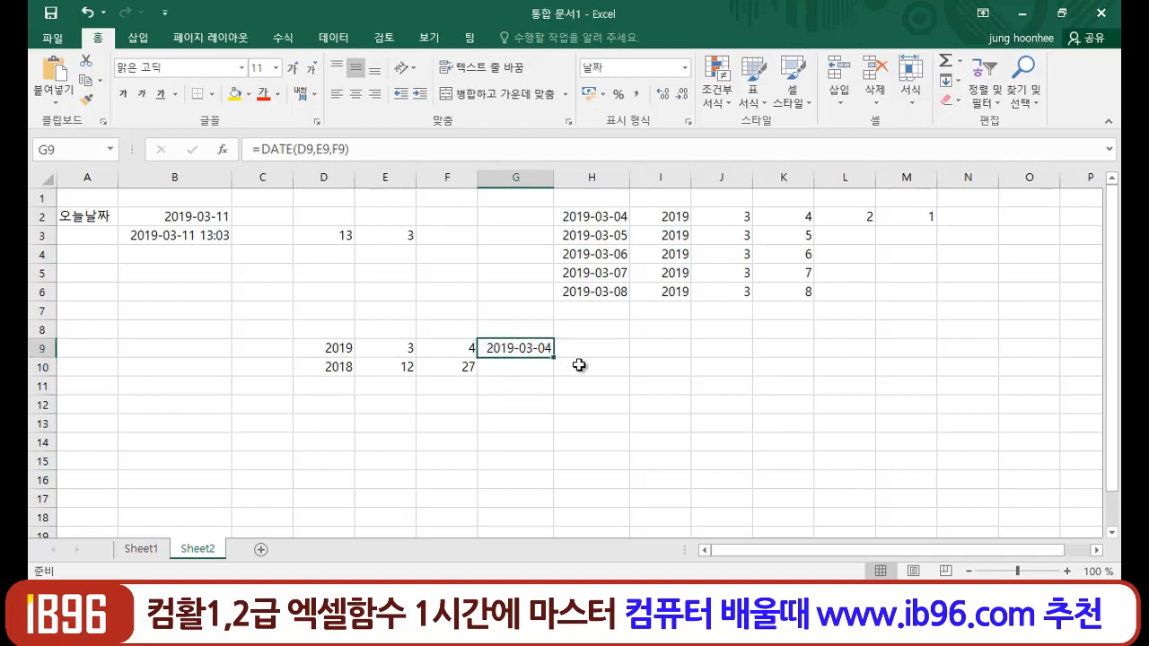
pyautogui.moveTo(551, 372); pyautogui.dragTo(554, 386)
pyautogui.click(602, 422)
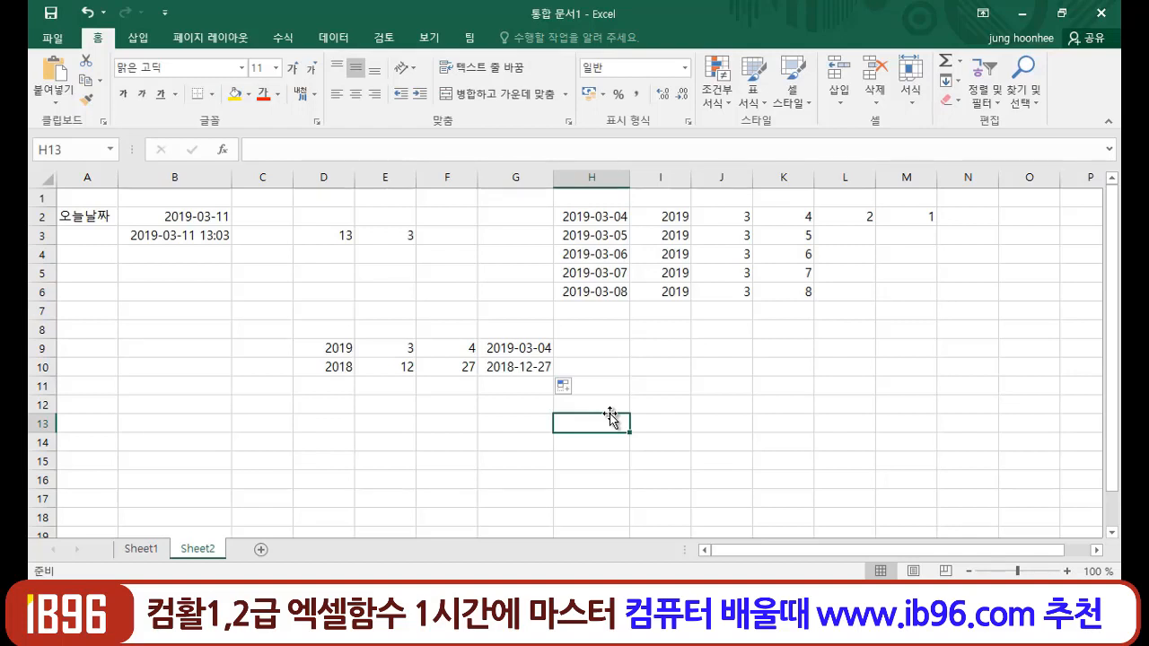
# Enter =DATE(D9,E9,F9+100) in H9 to calculate the date 100 days after the first row's date.
pyautogui.click(605, 346)
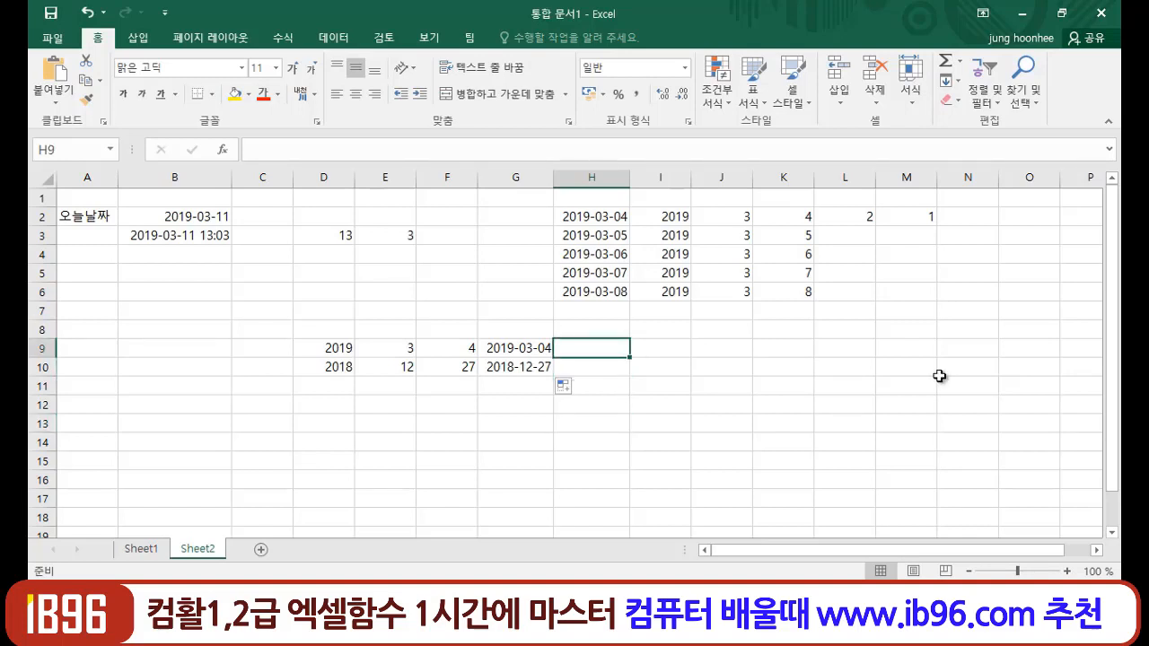
pyautogui.write('=DAT')
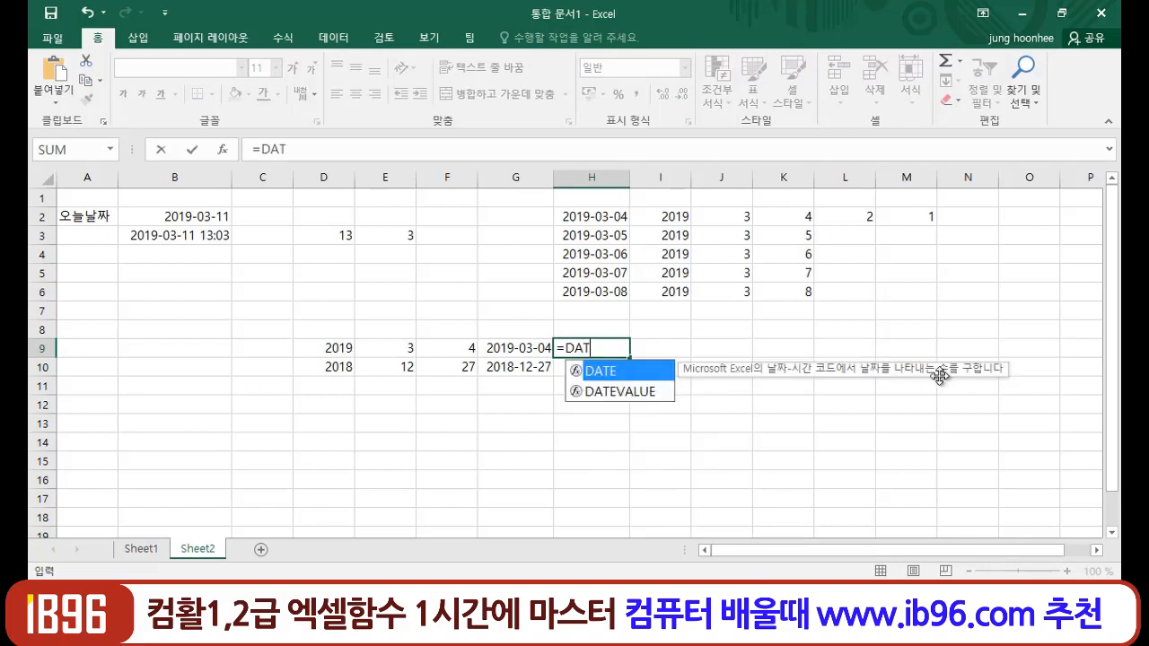
pyautogui.write('E(')
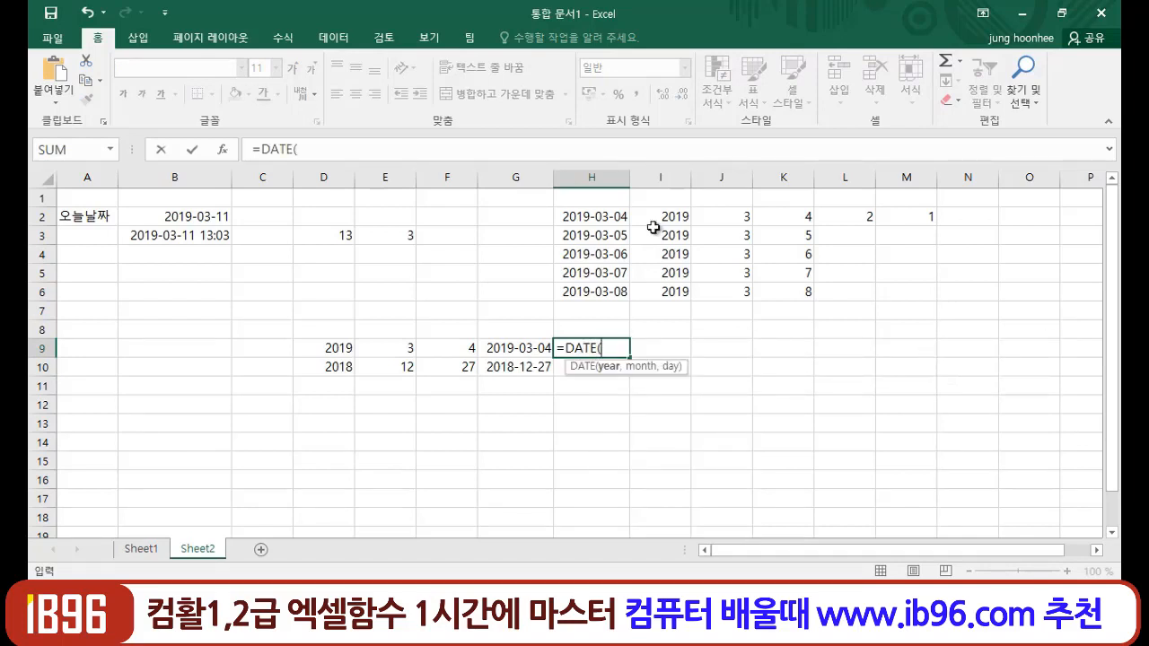
pyautogui.click(322, 347)
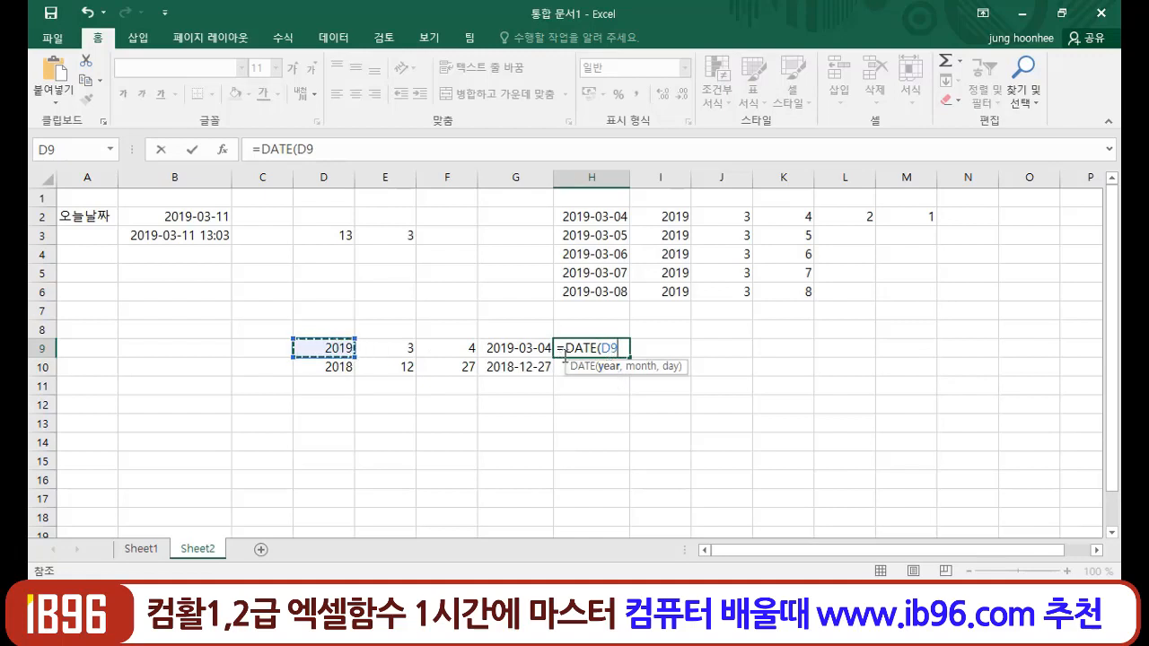
pyautogui.write(',')
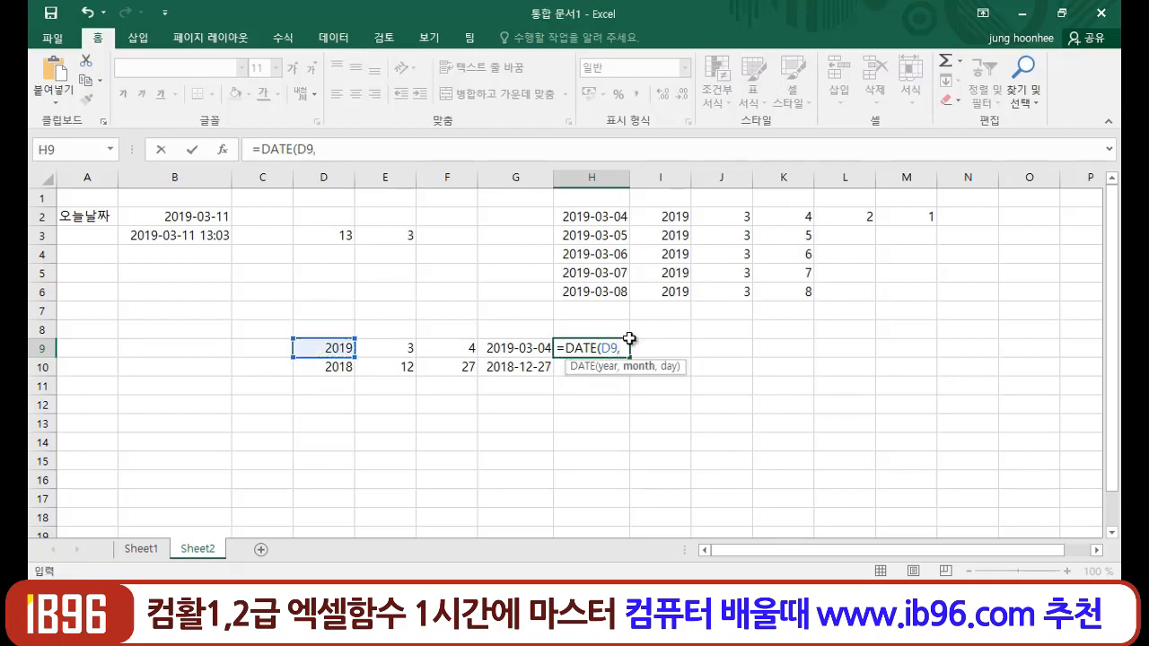
pyautogui.click(396, 347)
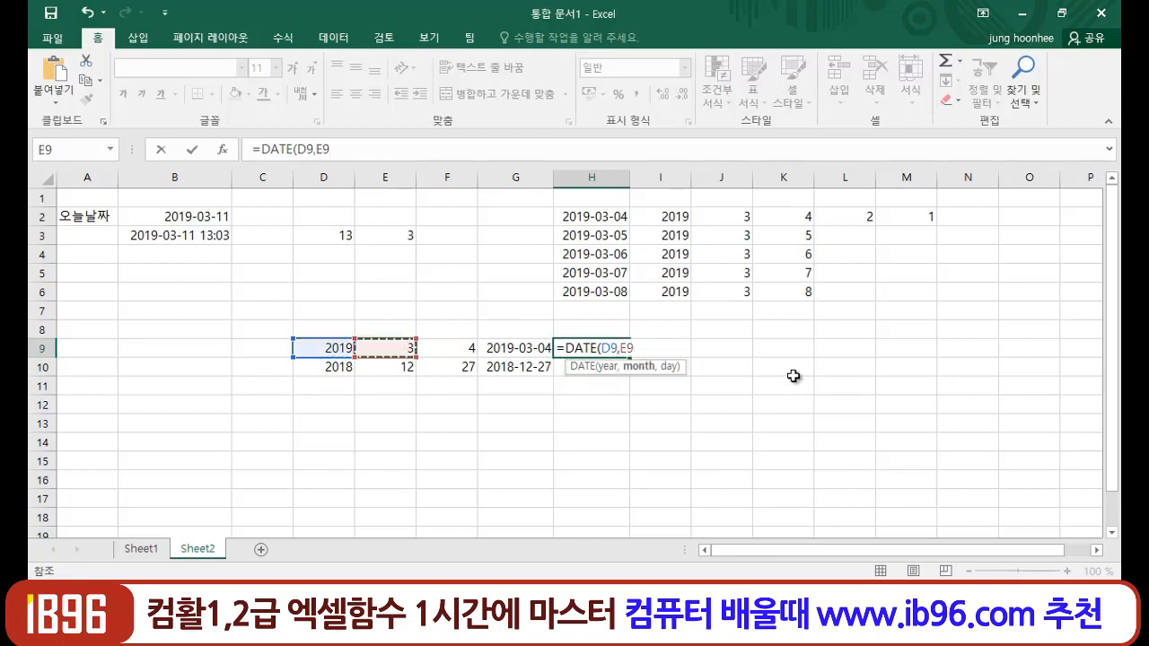
pyautogui.write(',')
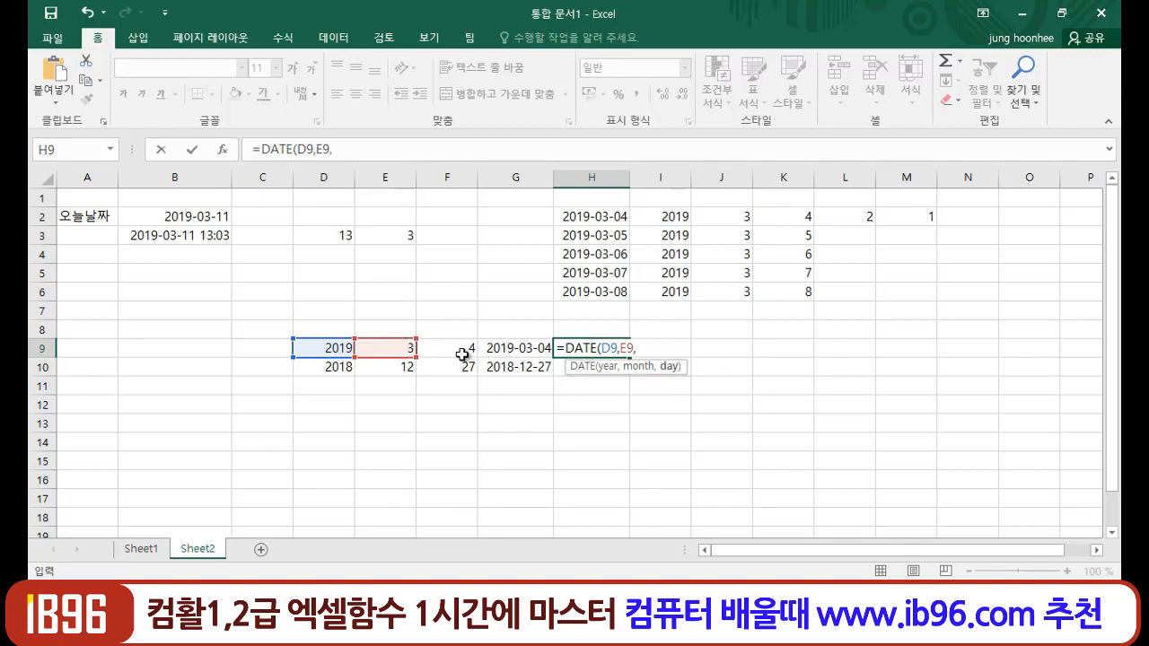
pyautogui.click(459, 349)
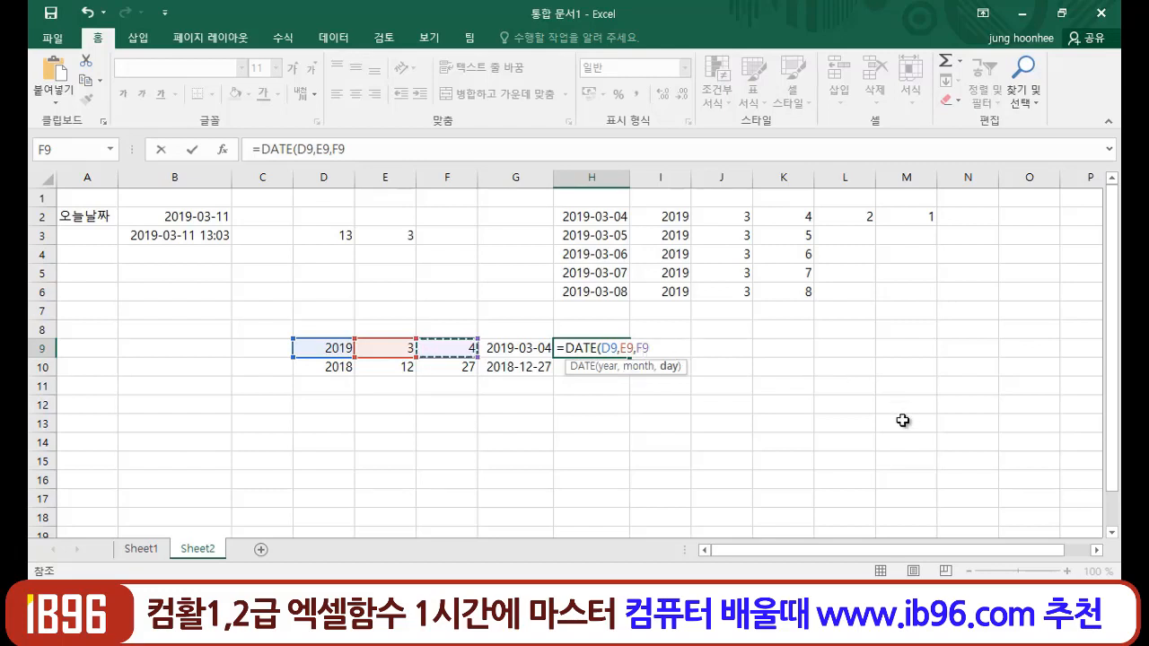
pyautogui.write('+100')
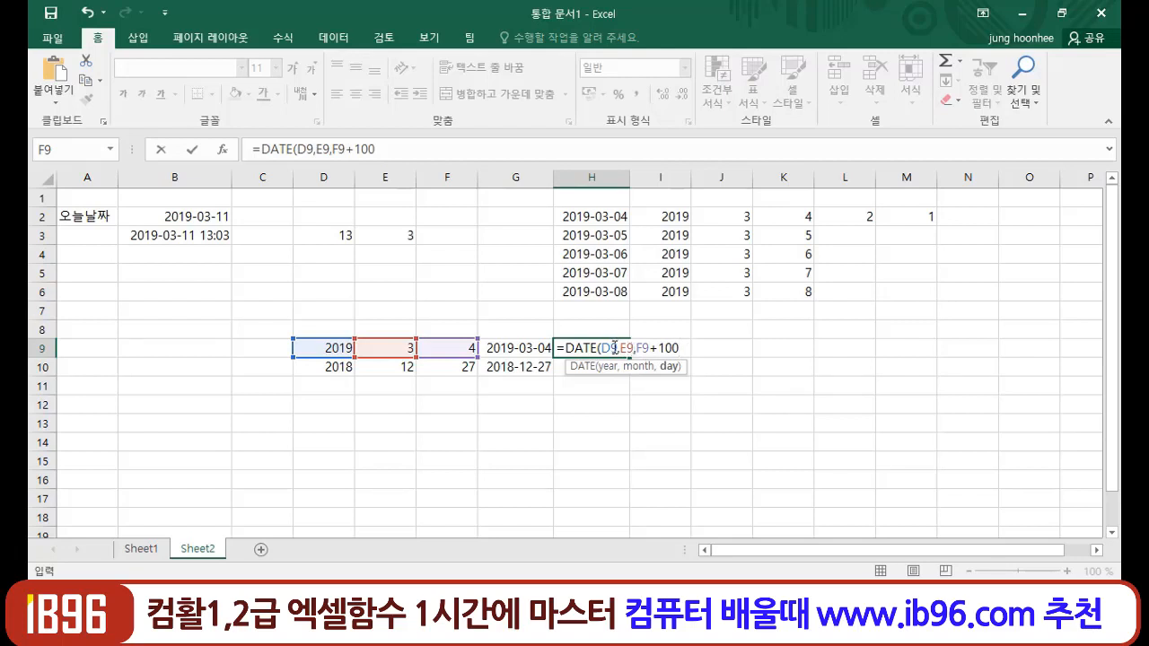
pyautogui.write(')')
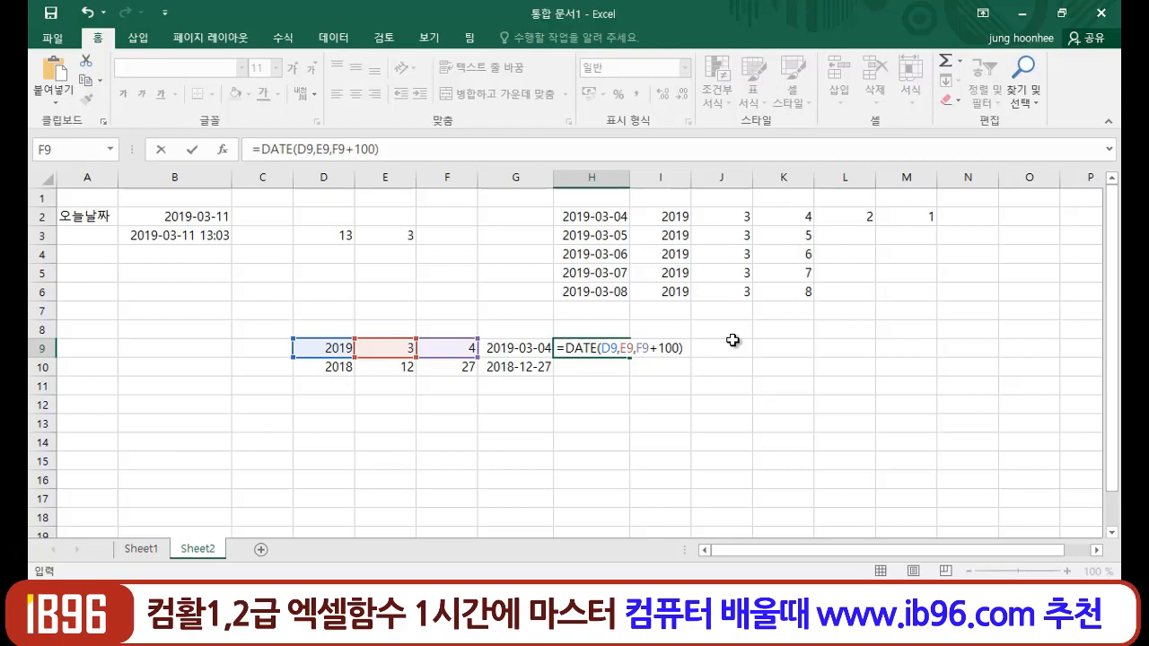
pyautogui.press('Return')
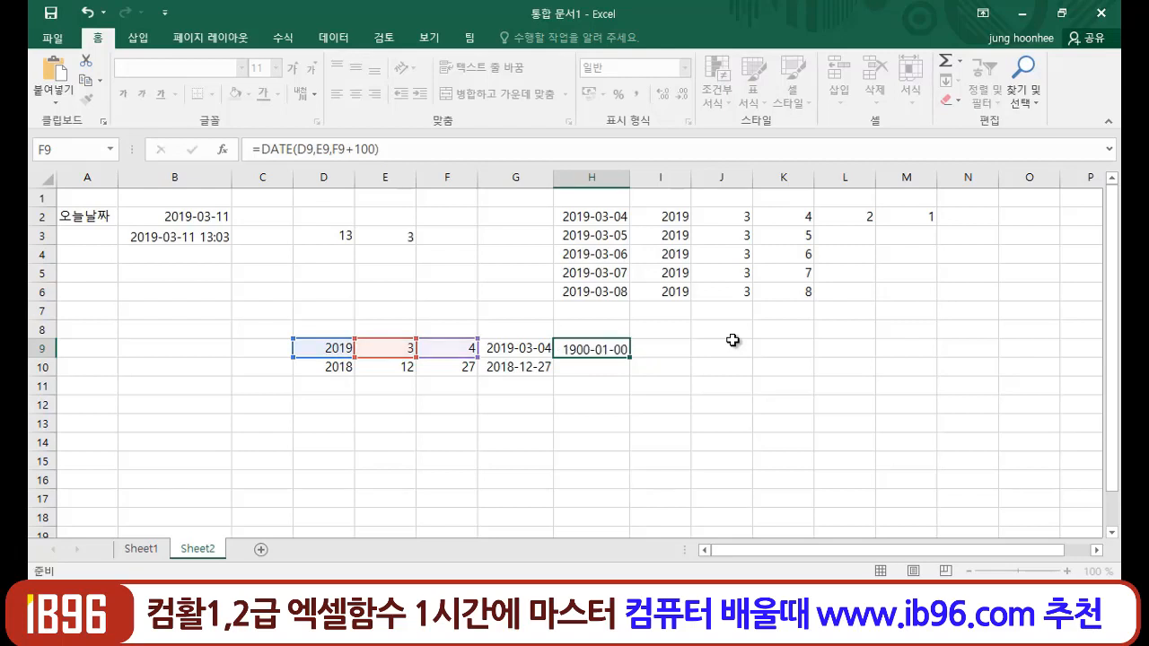
pyautogui.click(607, 348)
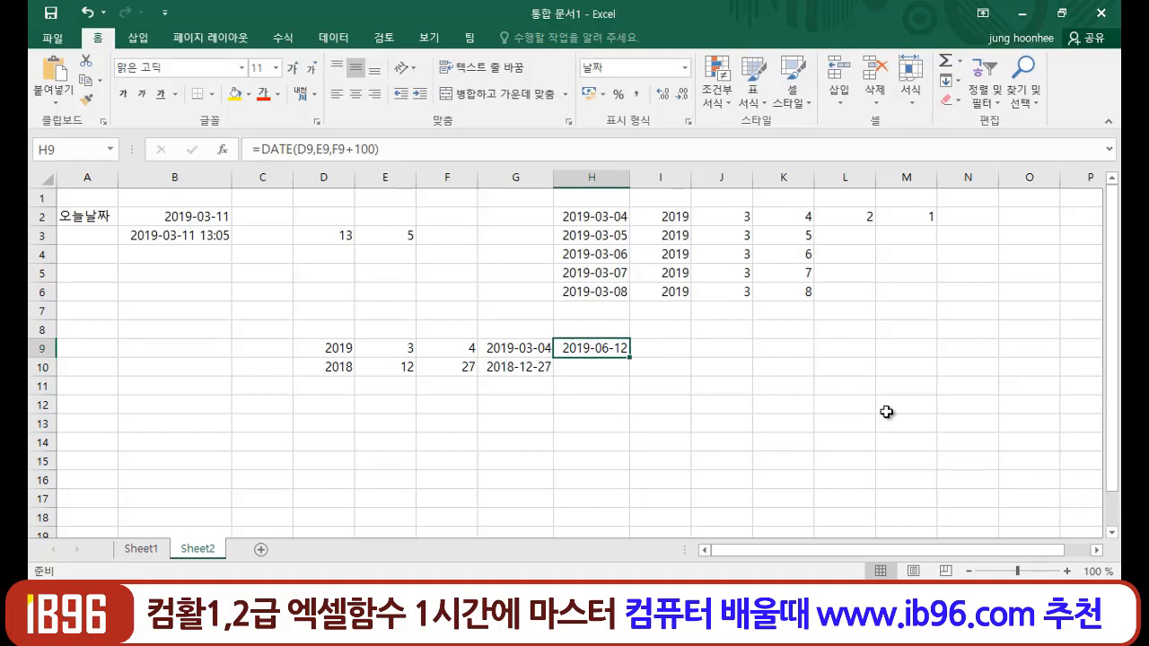
# Enter =DATE(D10,E10+6,F10) in H10 to calculate the date six months after the second row's date.
pyautogui.click(344, 368)
pyautogui.click(384, 367)
pyautogui.click(424, 368)
pyautogui.click(604, 366)
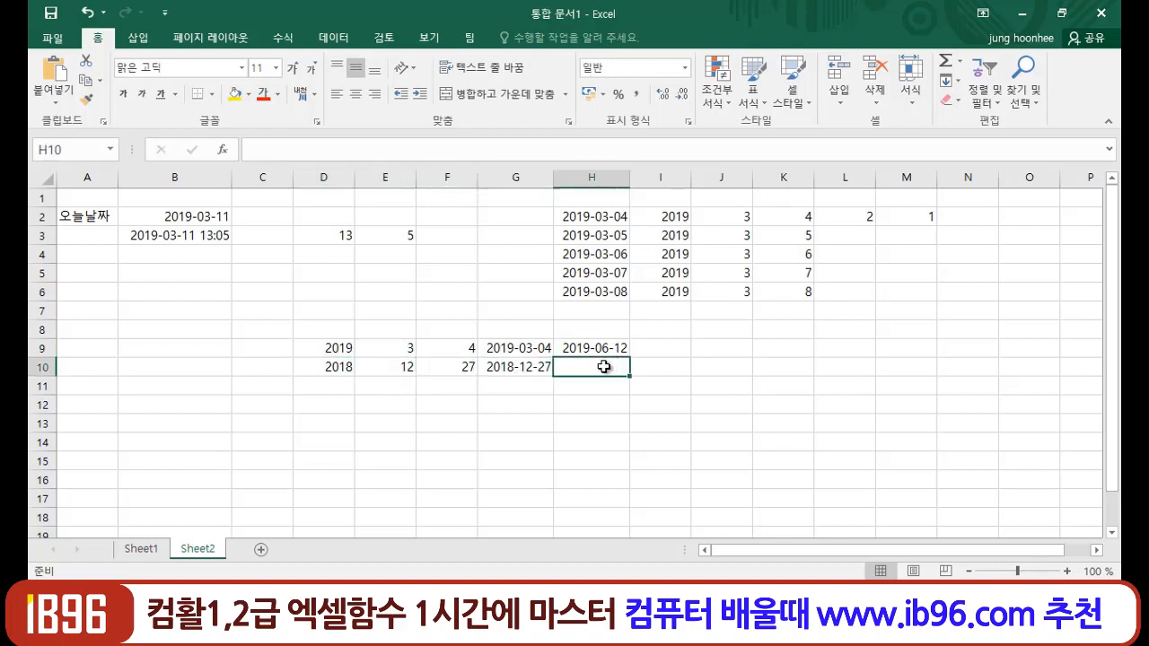
pyautogui.write('=')
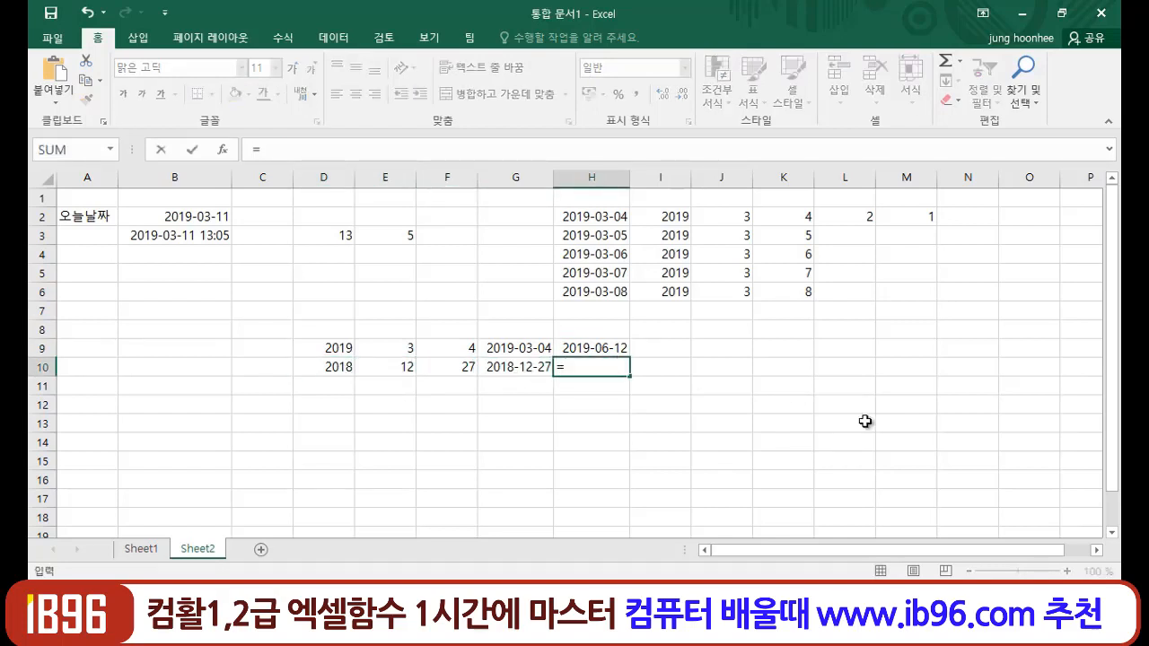
pyautogui.write('DATE(')
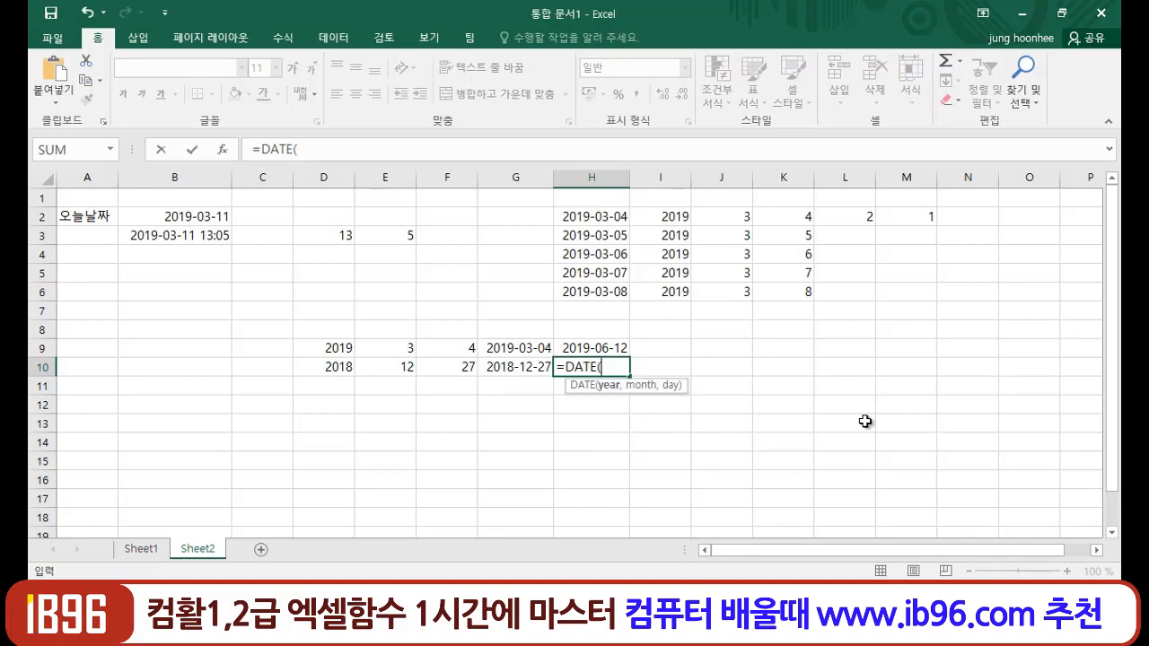
pyautogui.click(328, 367)
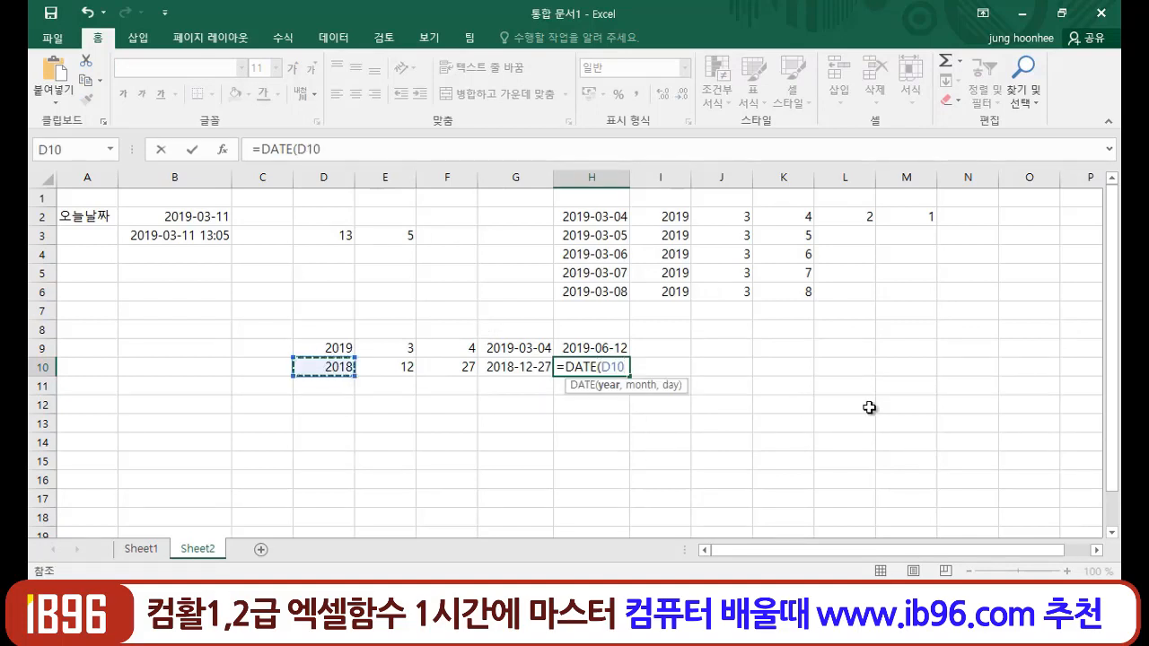
pyautogui.write(',')
pyautogui.click(408, 367)
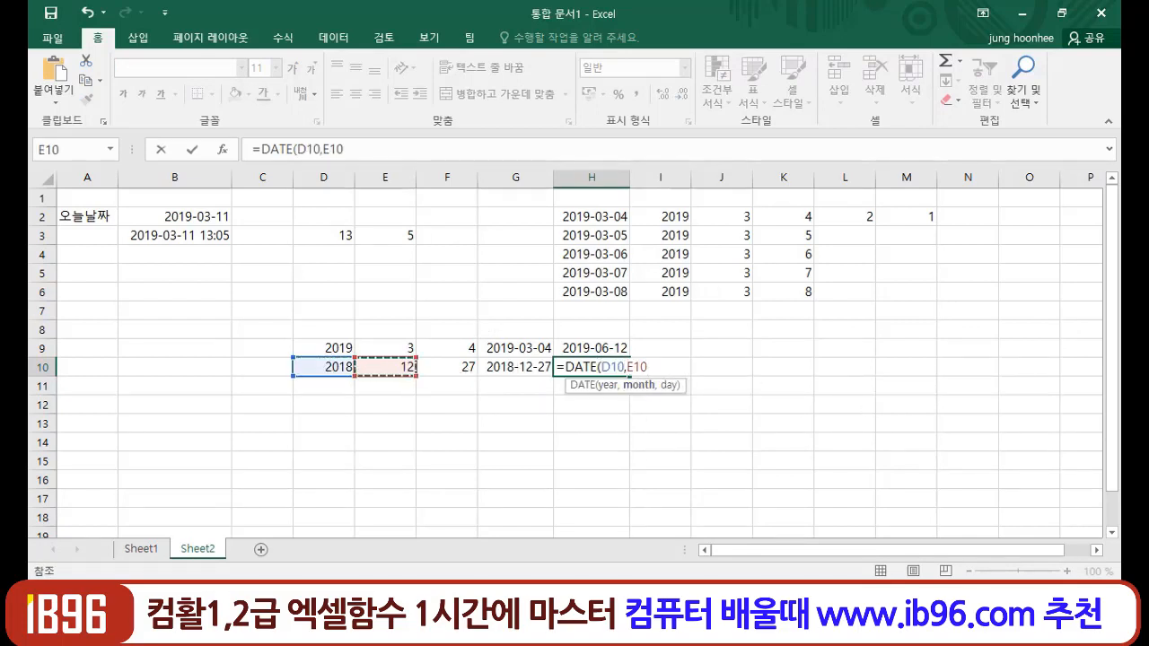
pyautogui.write('+6')
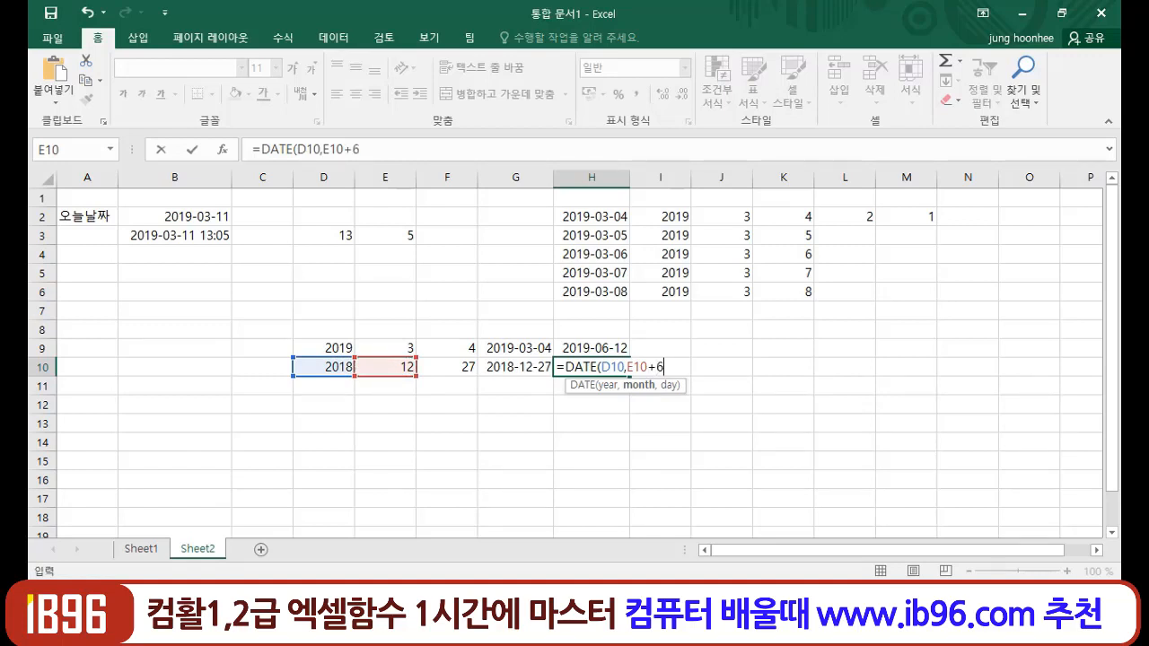
pyautogui.write(',')
pyautogui.click(437, 366)
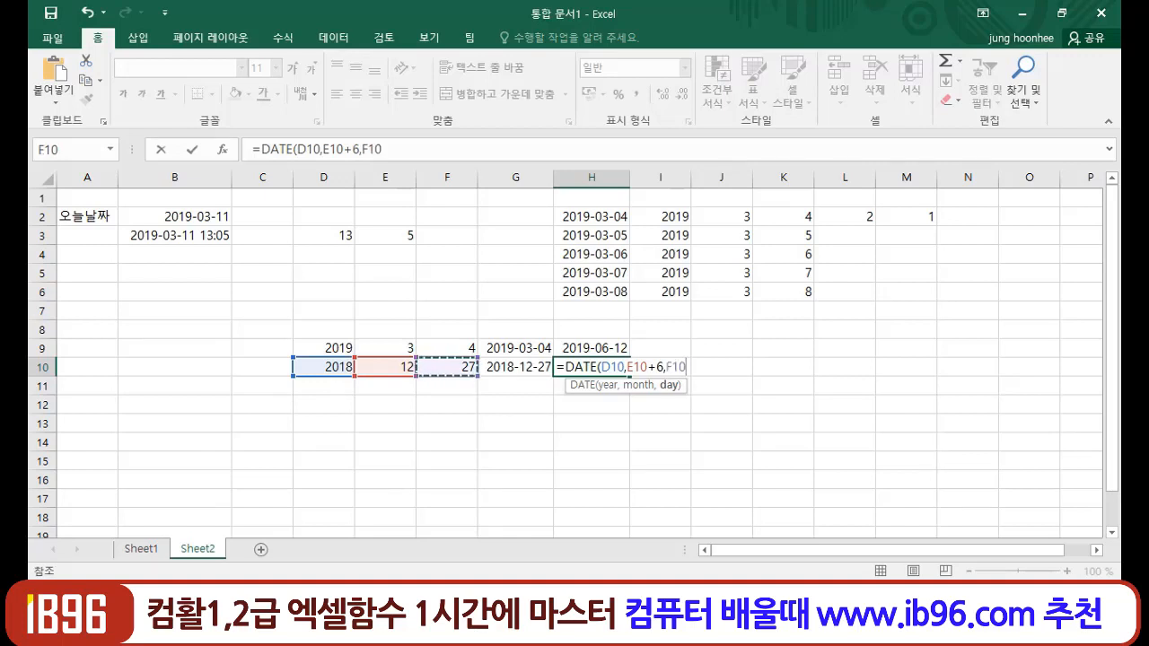
pyautogui.press('Return')
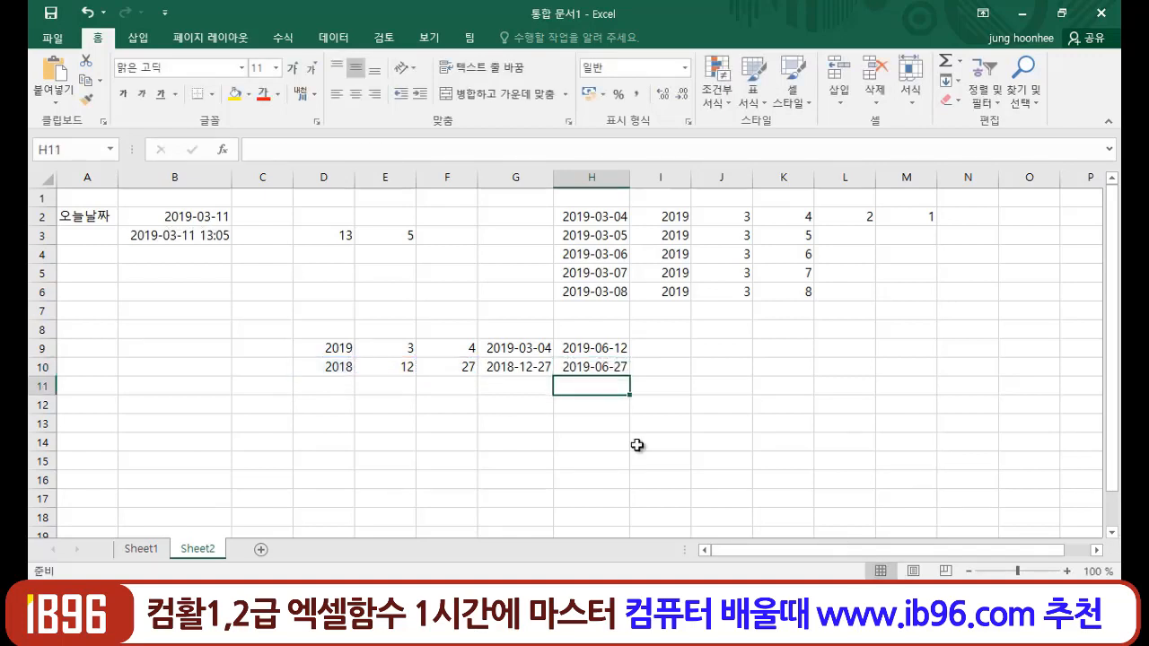
pyautogui.click(613, 368)
pyautogui.click(396, 367)
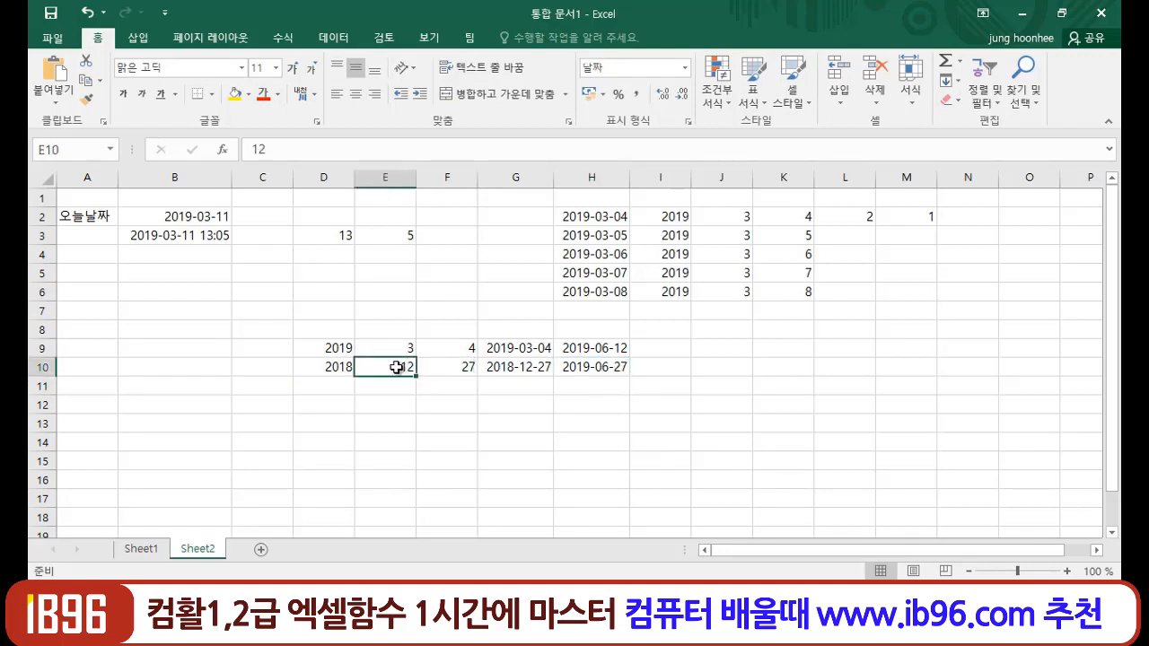
pyautogui.click(618, 364)
pyautogui.click(692, 388)
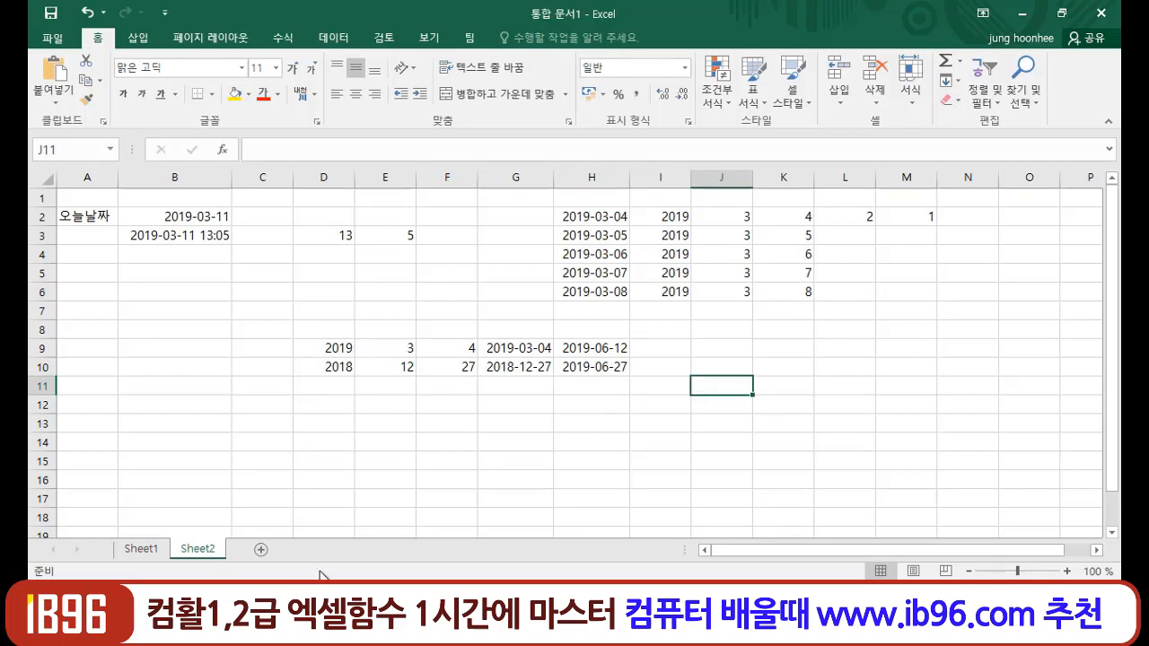
pyautogui.click(427, 504)
pyautogui.click(565, 460)
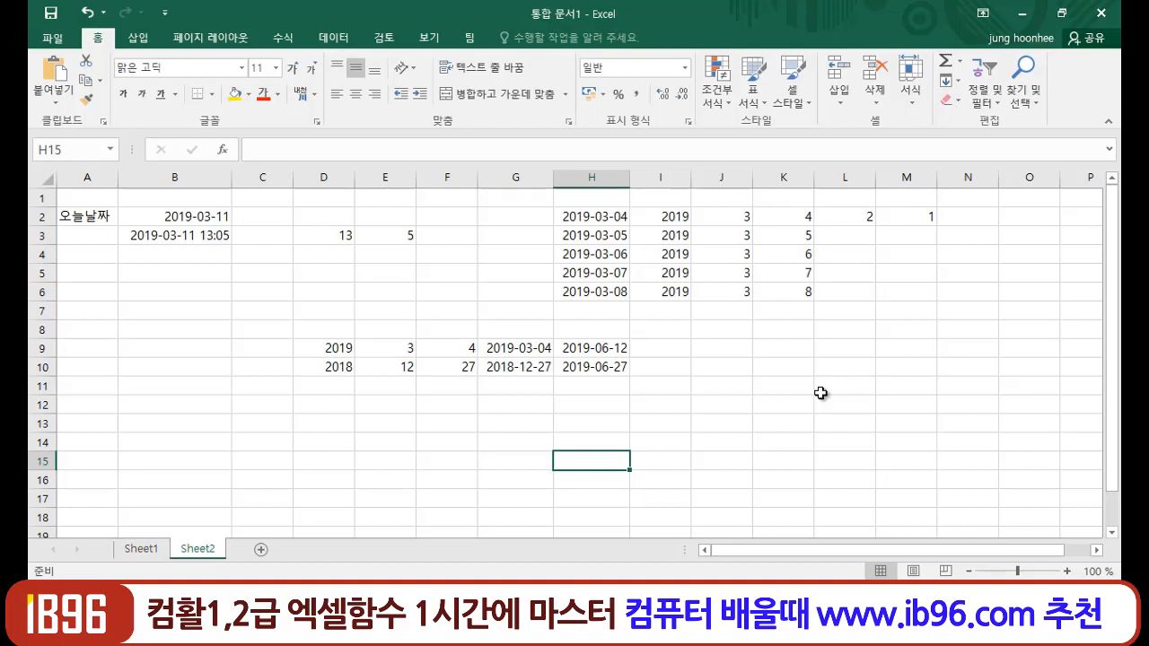
# Change the formula in H9 to =DATE(D9,E9,F9-100) to calculate the date 100 days earlier.
pyautogui.click(617, 350)
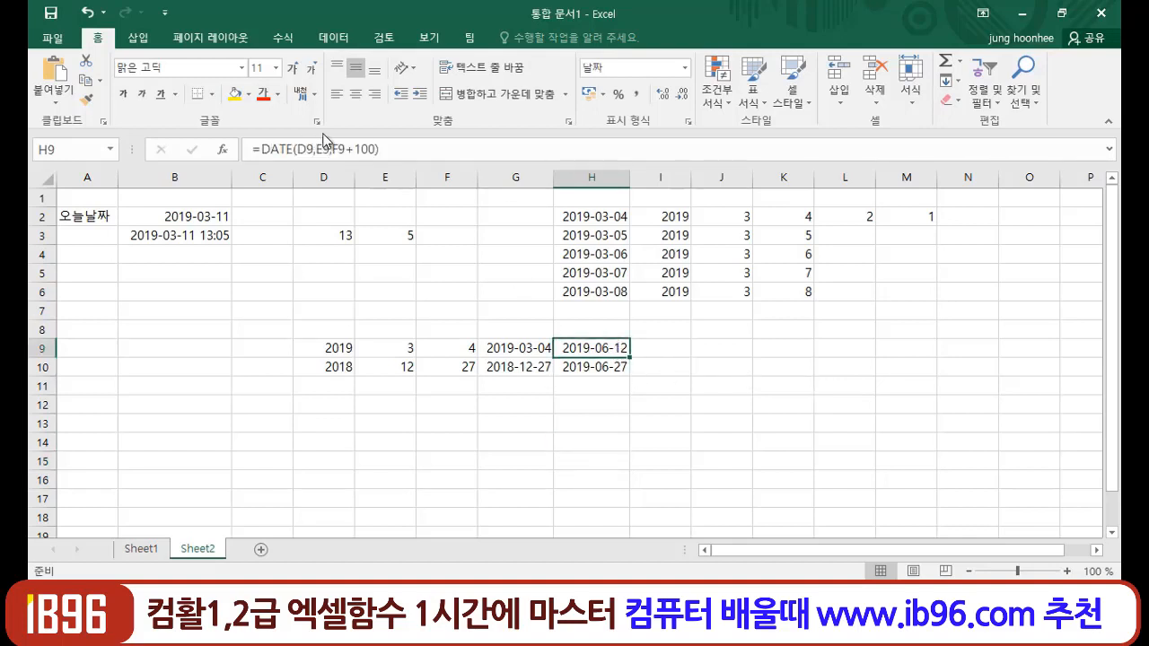
pyautogui.click(353, 149)
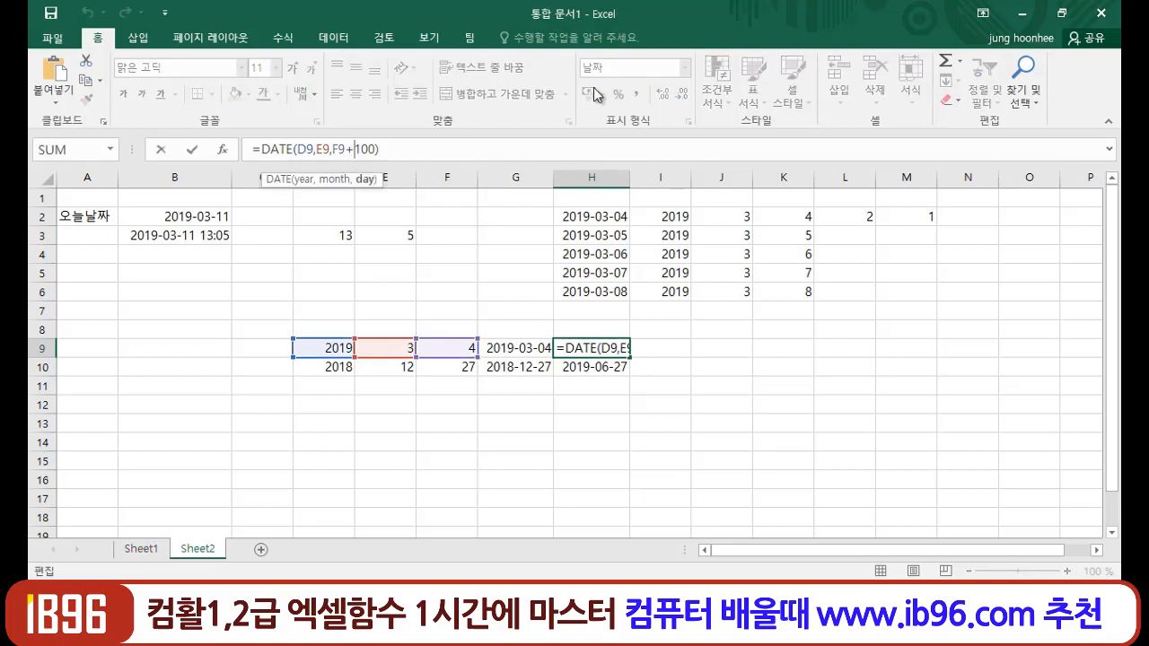
pyautogui.press('BackSpace')
pyautogui.write('-')
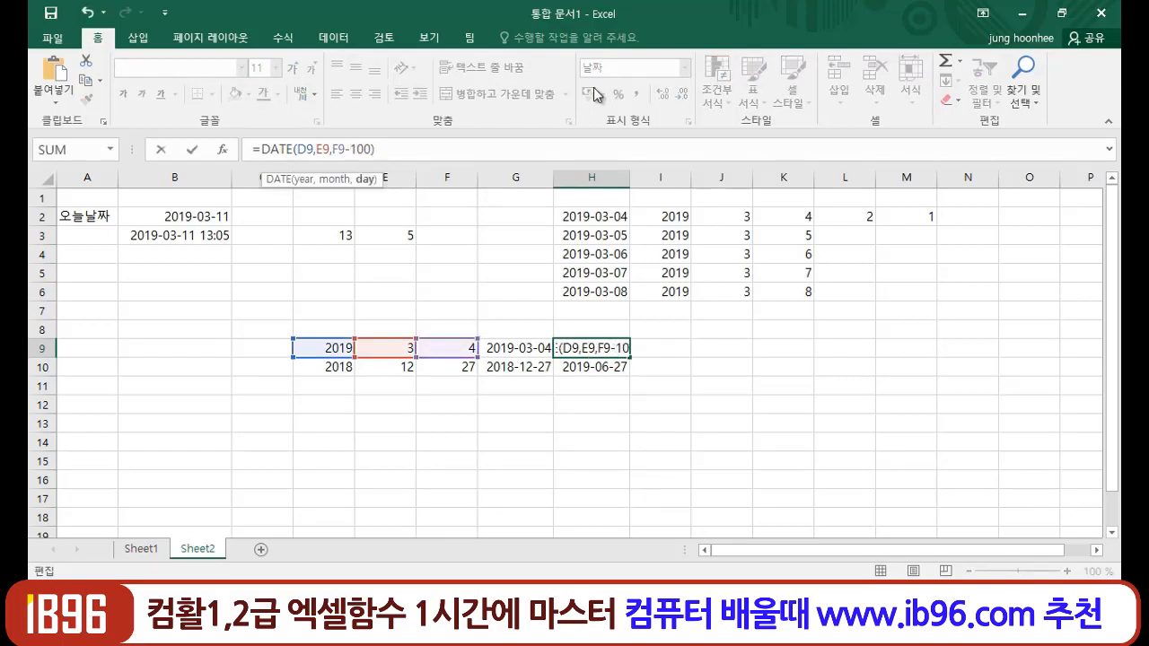
pyautogui.press('Return')
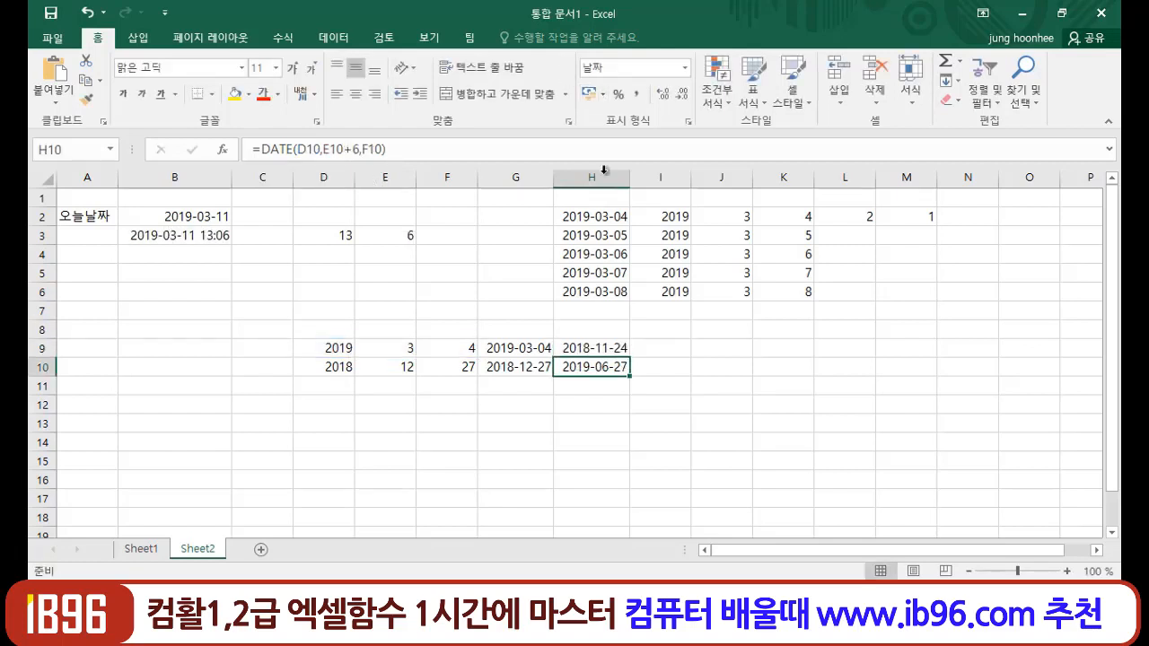
pyautogui.click(604, 350)
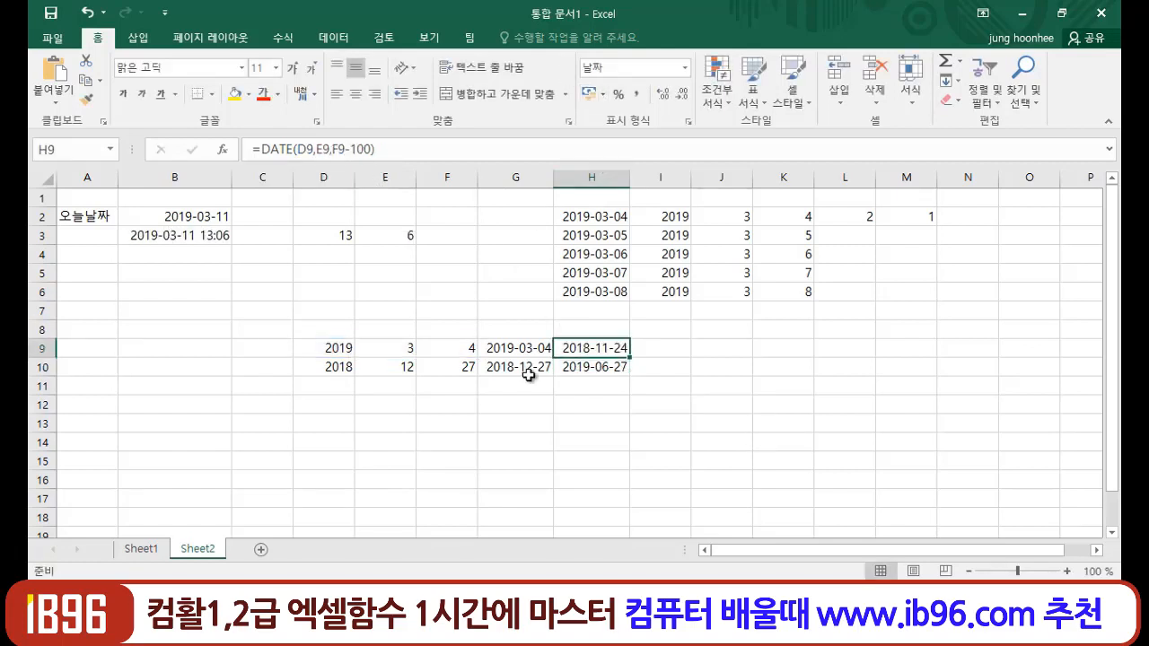
# Change the formula in H10 to =DATE(D10,E10-6,F10) to calculate the date six months earlier.
pyautogui.click(604, 368)
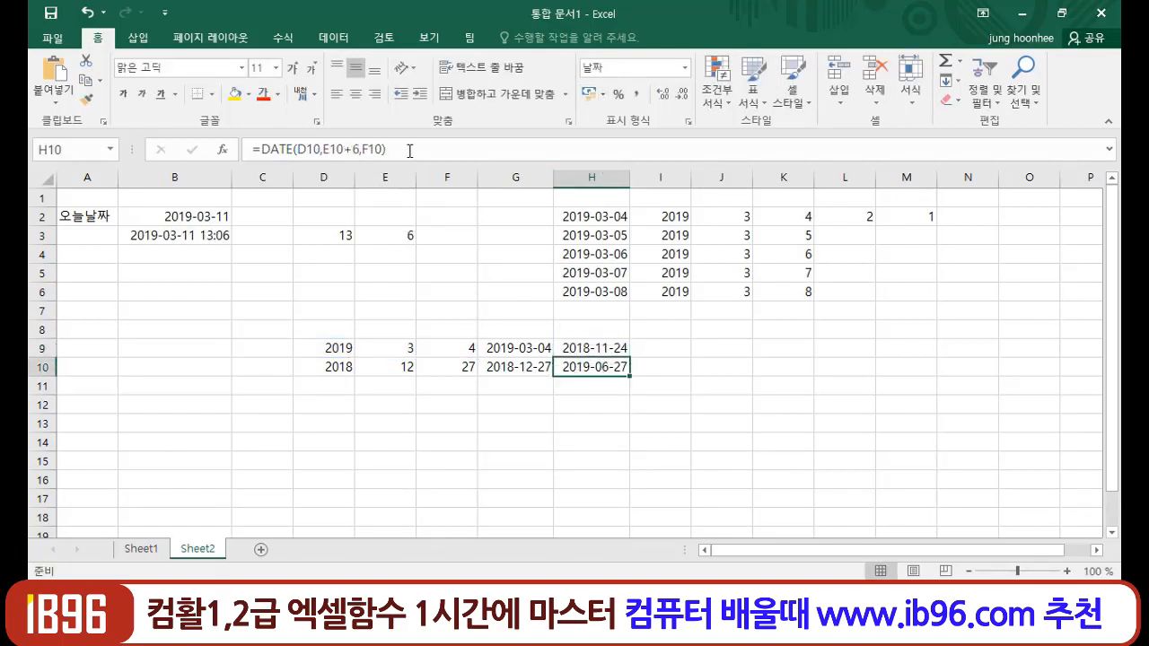
pyautogui.click(357, 149)
pyautogui.press('BackSpace')
pyautogui.write('-')
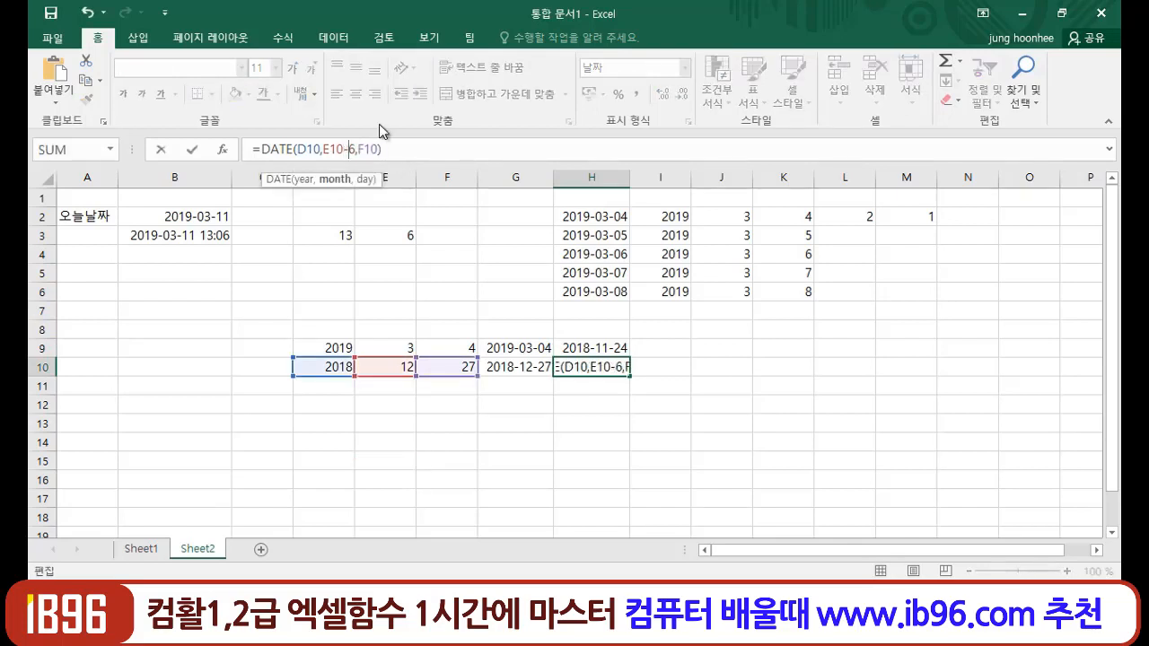
pyautogui.press('Return')
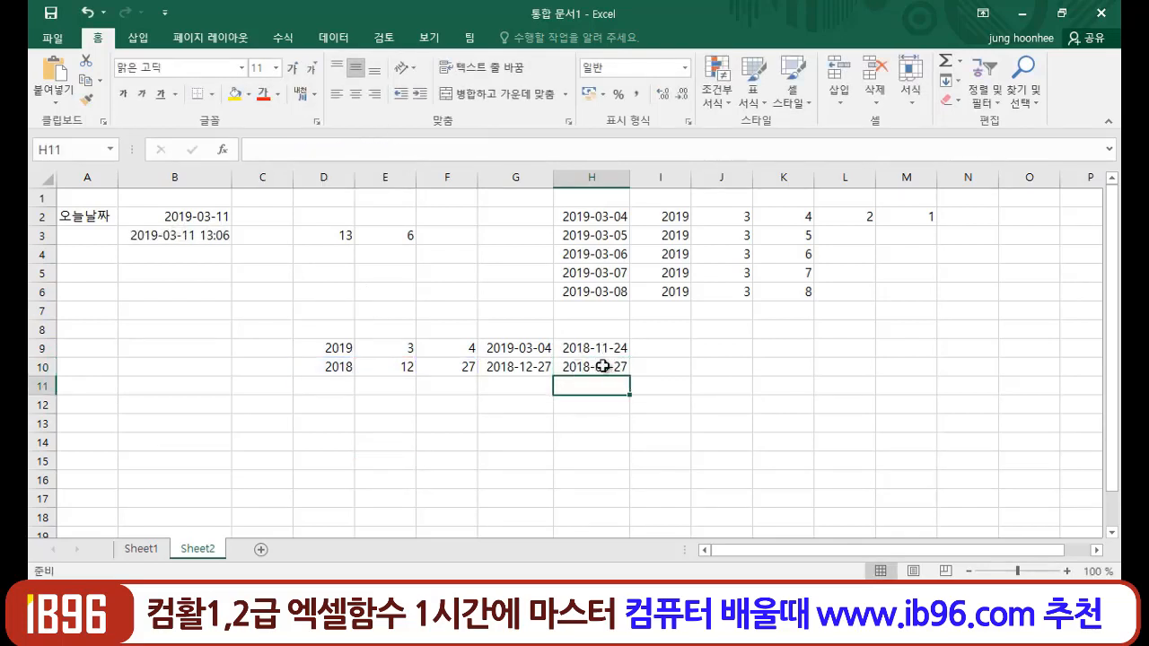
pyautogui.click(661, 442)
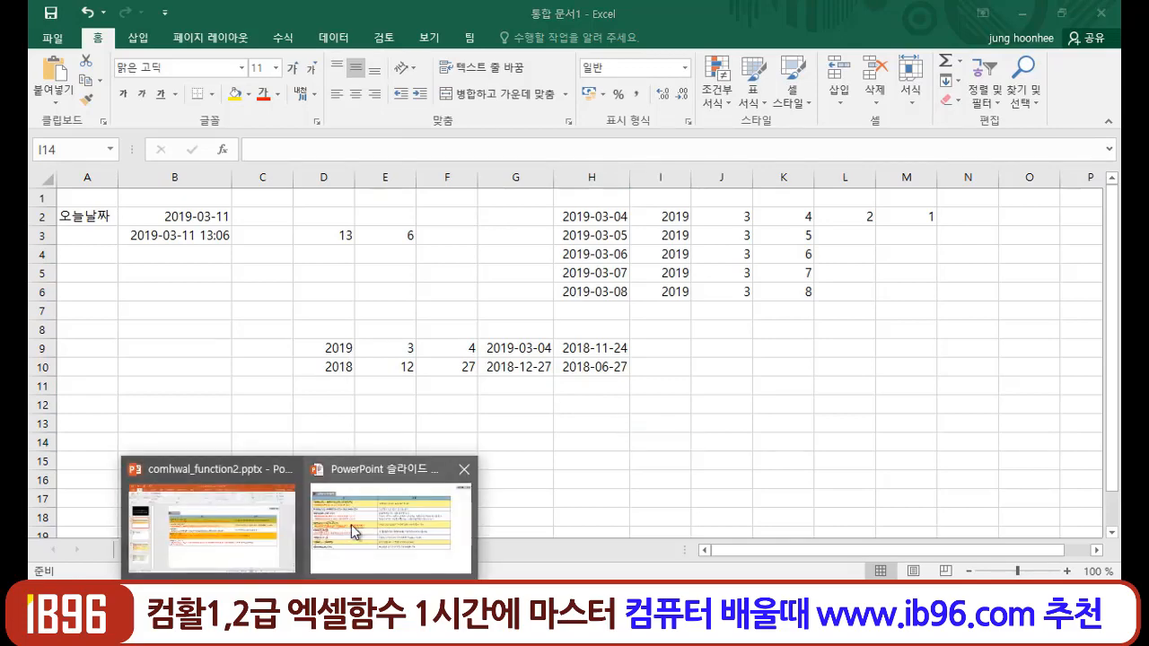
# Switch to the PowerPoint slide show and erase all ink annotations from the date/time functions slide.
pyautogui.click(334, 484)
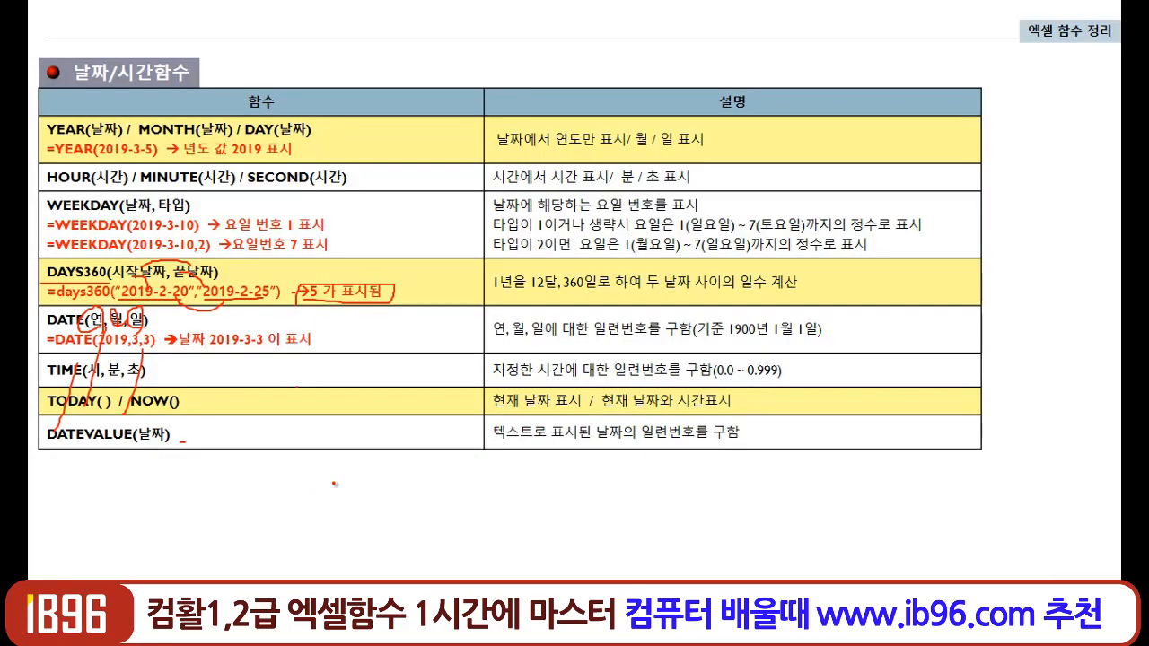
pyautogui.rightClick(326, 342)
pyautogui.moveTo(404, 260)
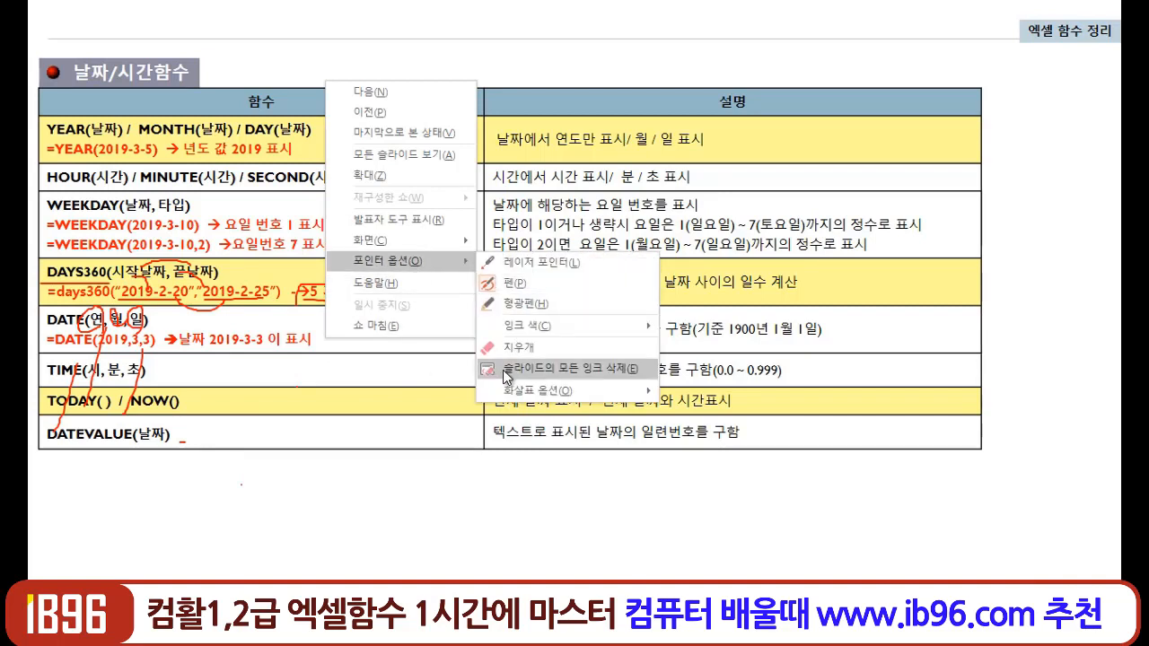
pyautogui.click(503, 370)
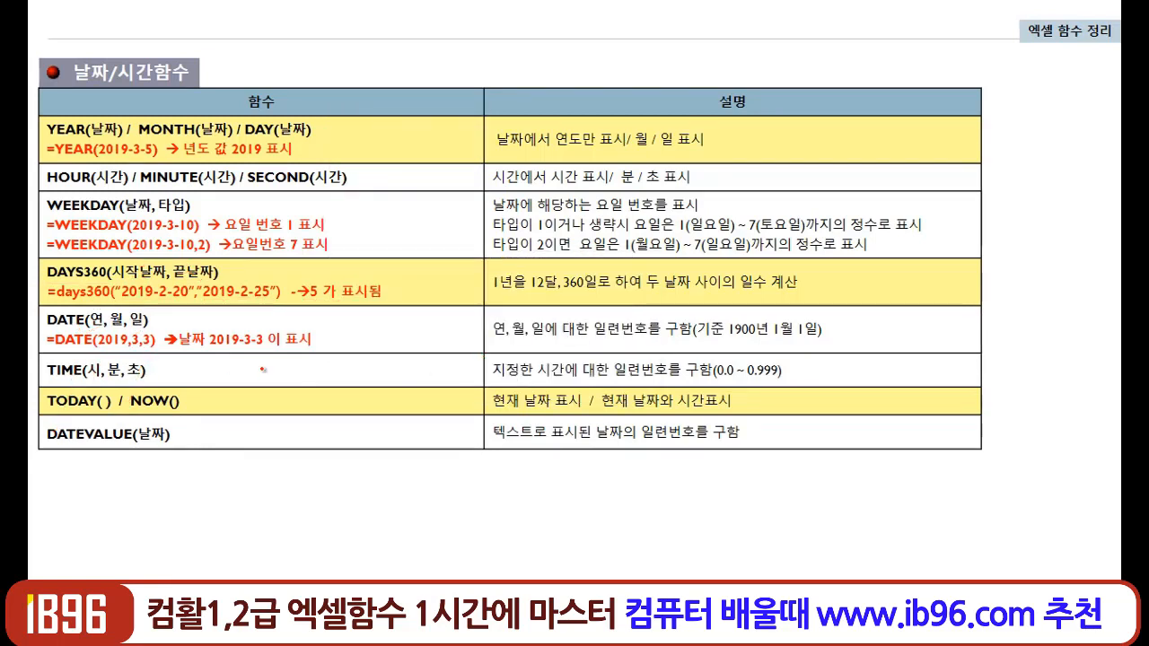
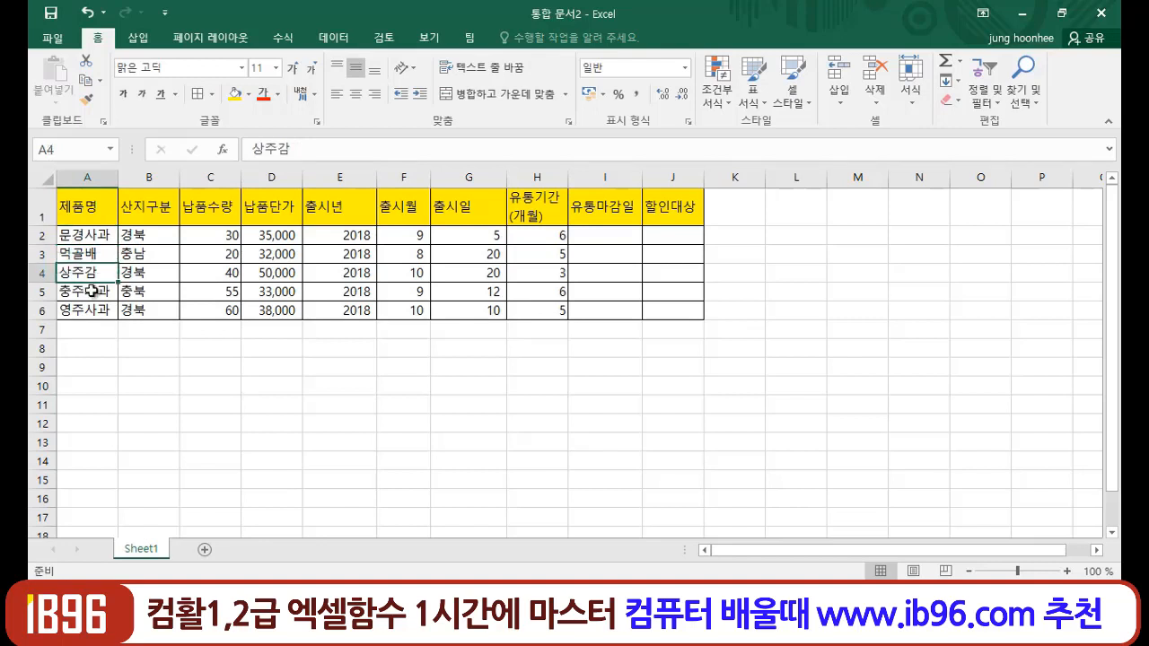
# Examine the product table's names, release year, month and day, shelf life in months, and the 유통마감일 column.
pyautogui.click(90, 291)
pyautogui.click(90, 309)
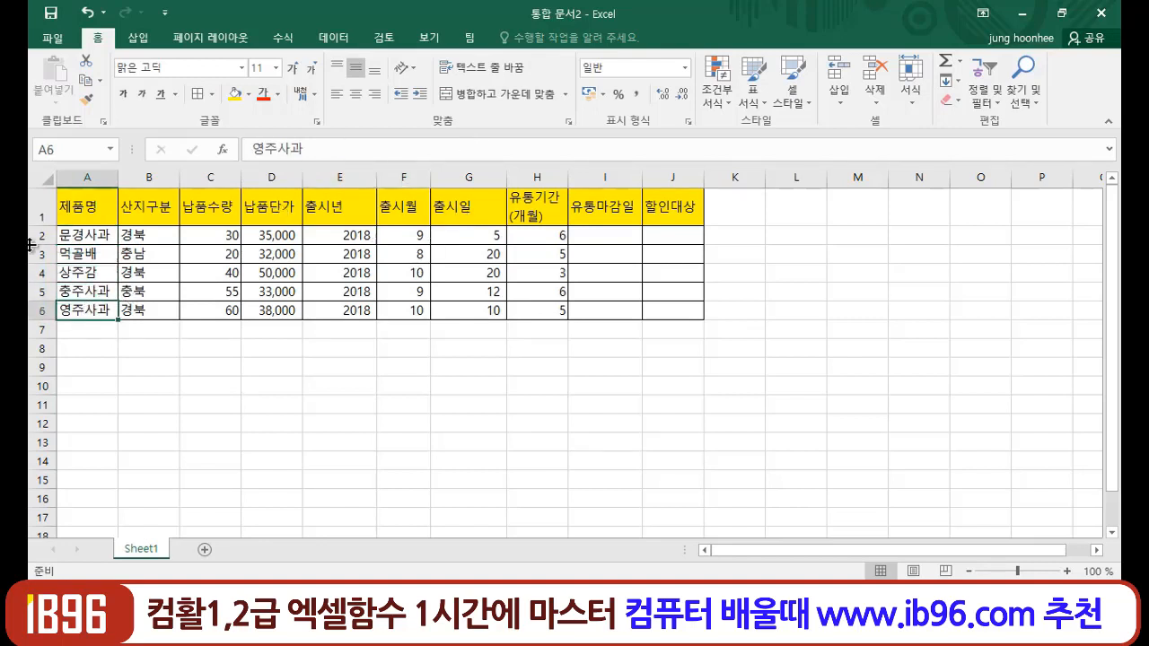
pyautogui.click(91, 234)
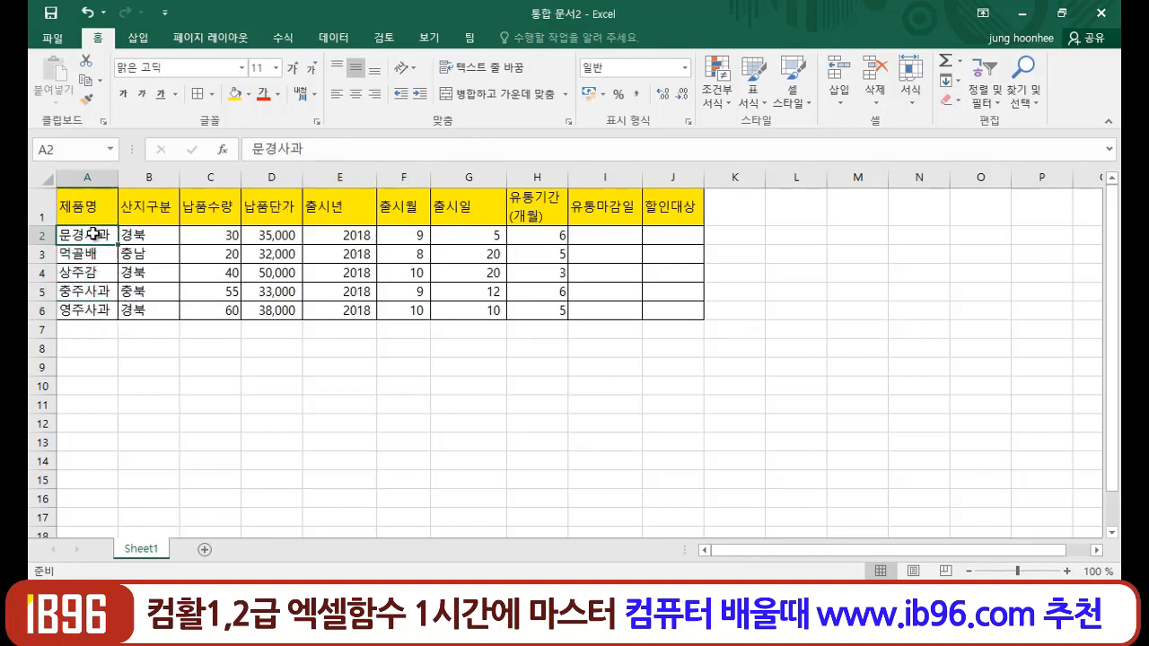
pyautogui.click(338, 236)
pyautogui.click(405, 234)
pyautogui.click(470, 235)
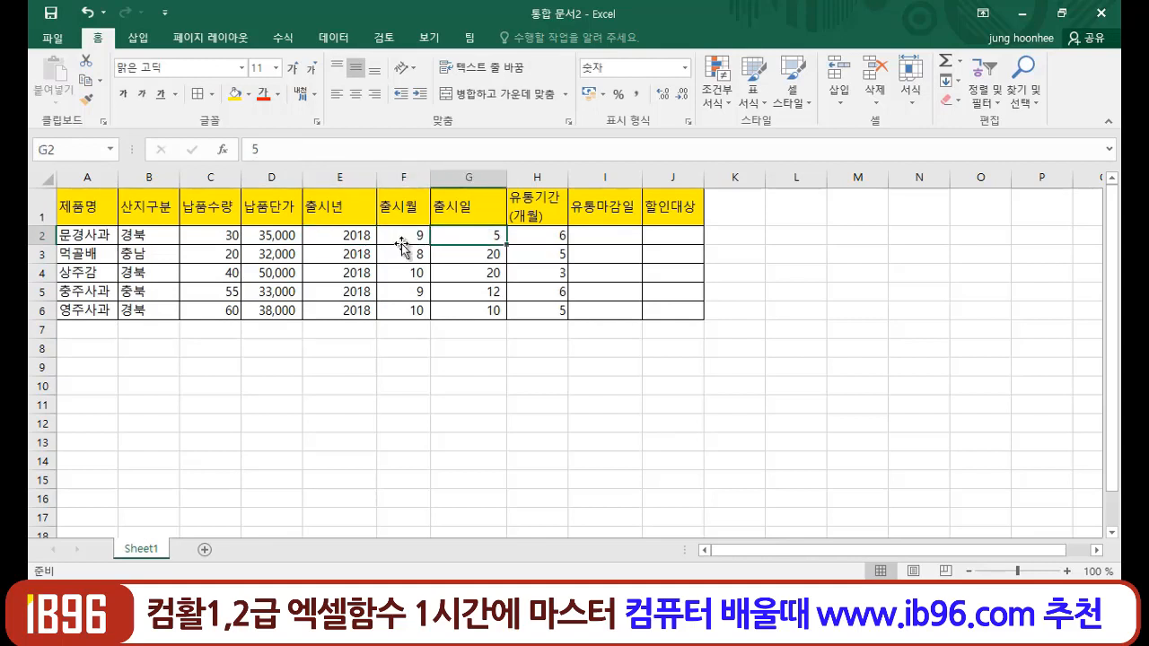
pyautogui.moveTo(333, 231); pyautogui.dragTo(468, 234)
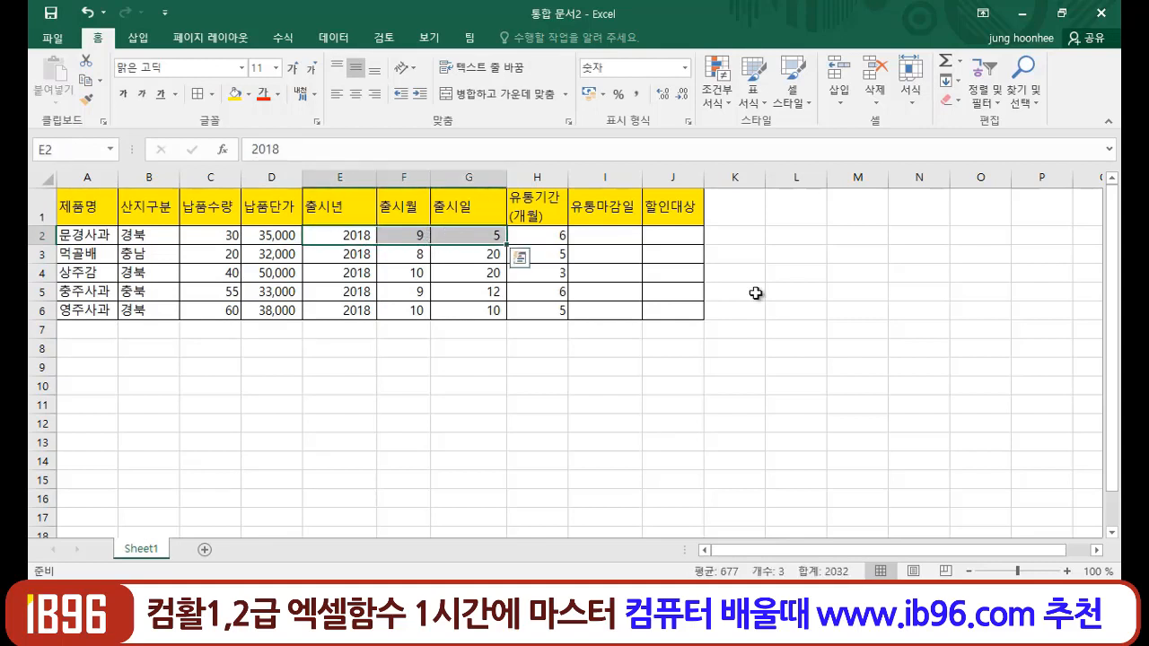
pyautogui.click(540, 234)
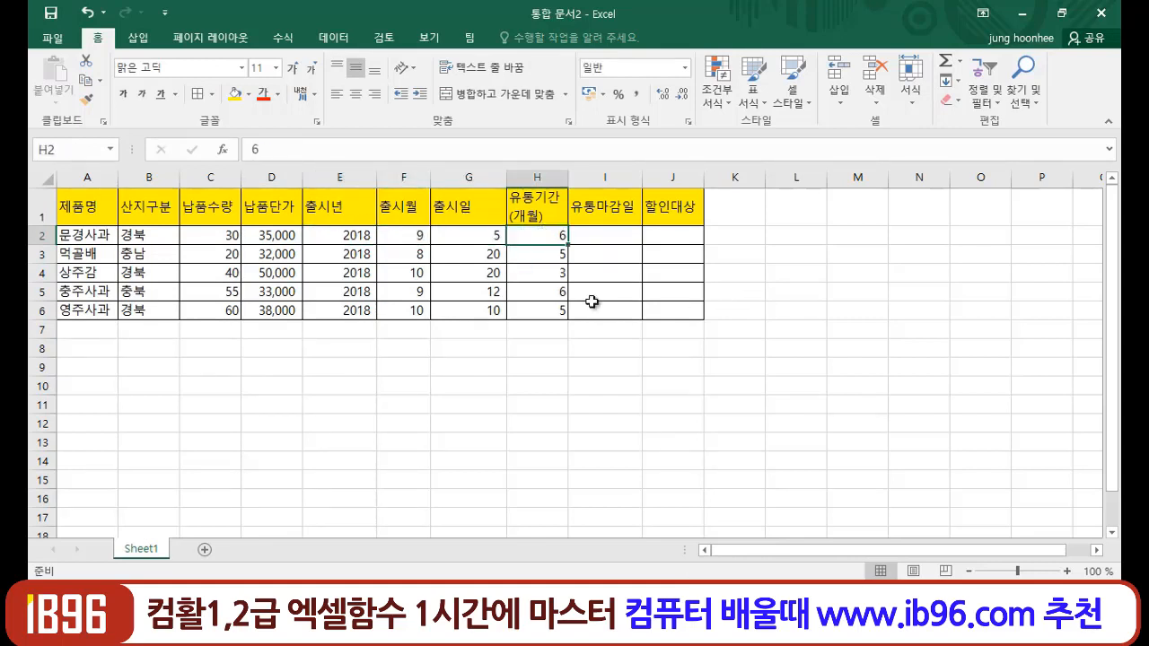
pyautogui.click(621, 240)
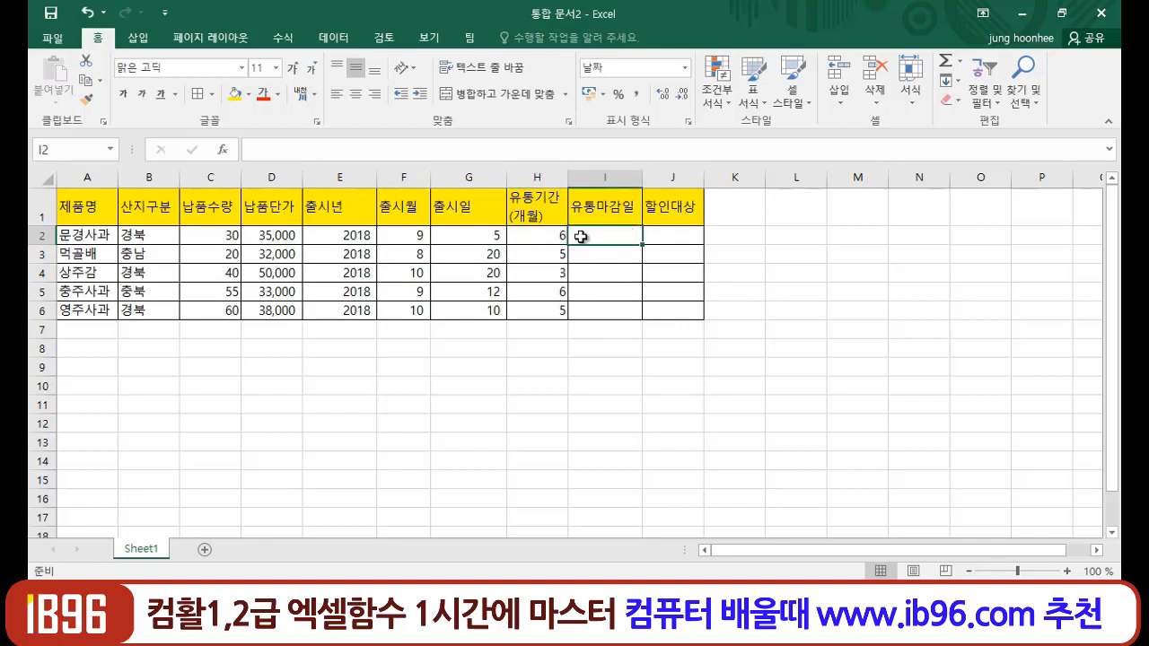
pyautogui.click(537, 386)
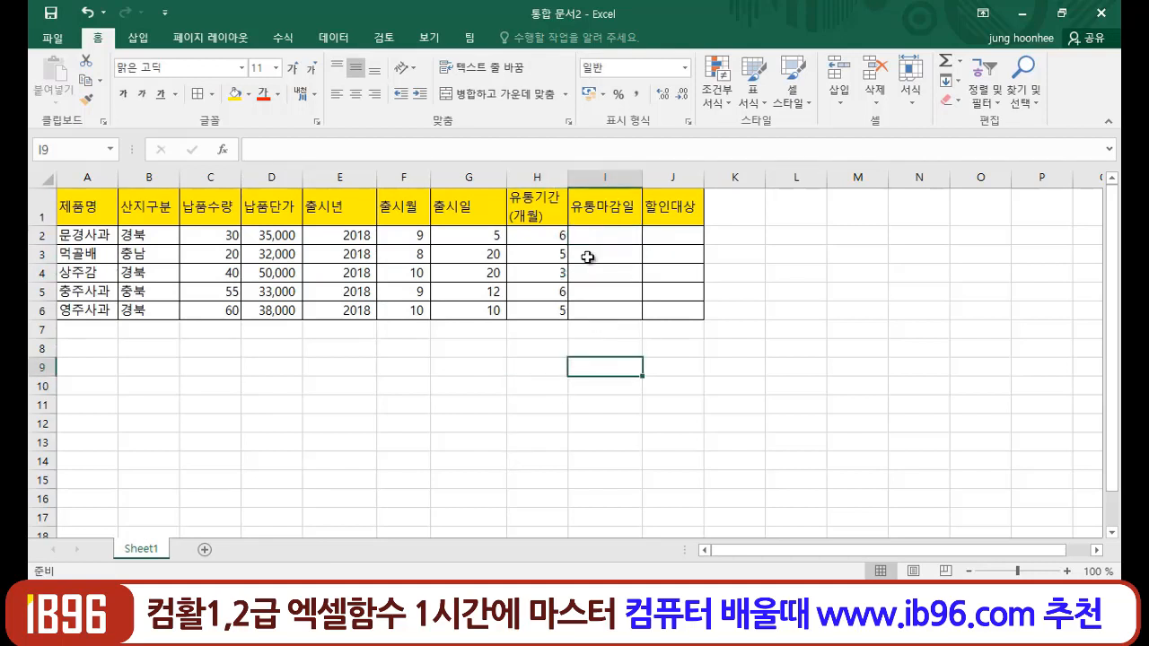
# Enter =DATE(E2,F2+H2,G2) in I2 to calculate the first product's 유통마감일 from its release date and shelf life.
pyautogui.click(593, 236)
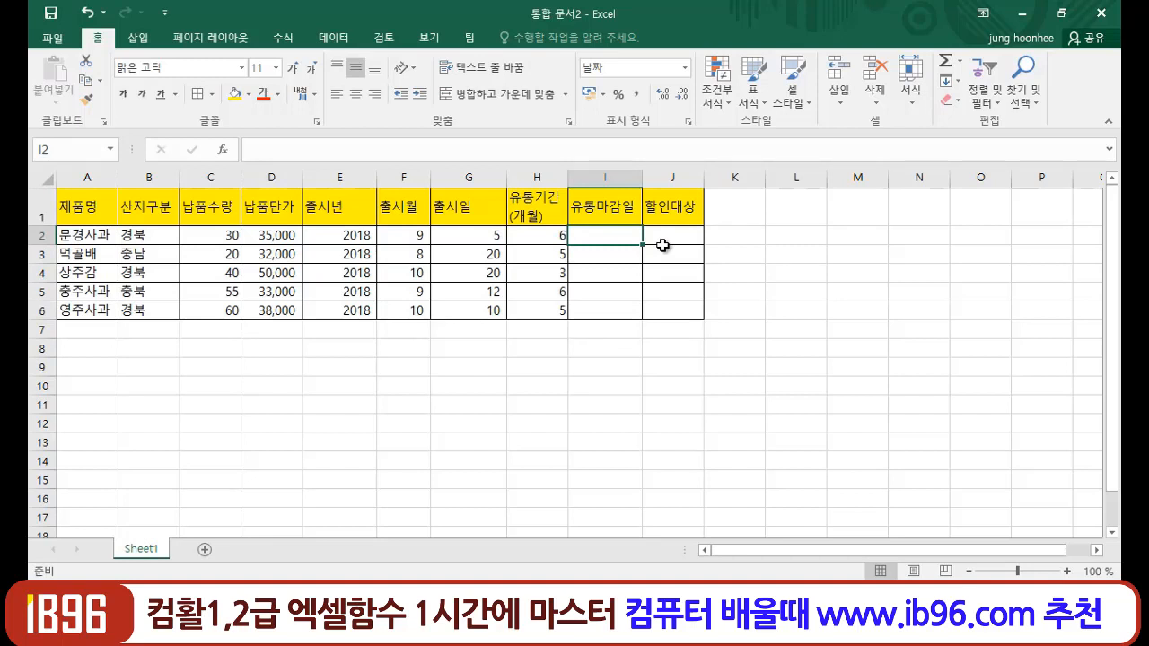
pyautogui.write('=')
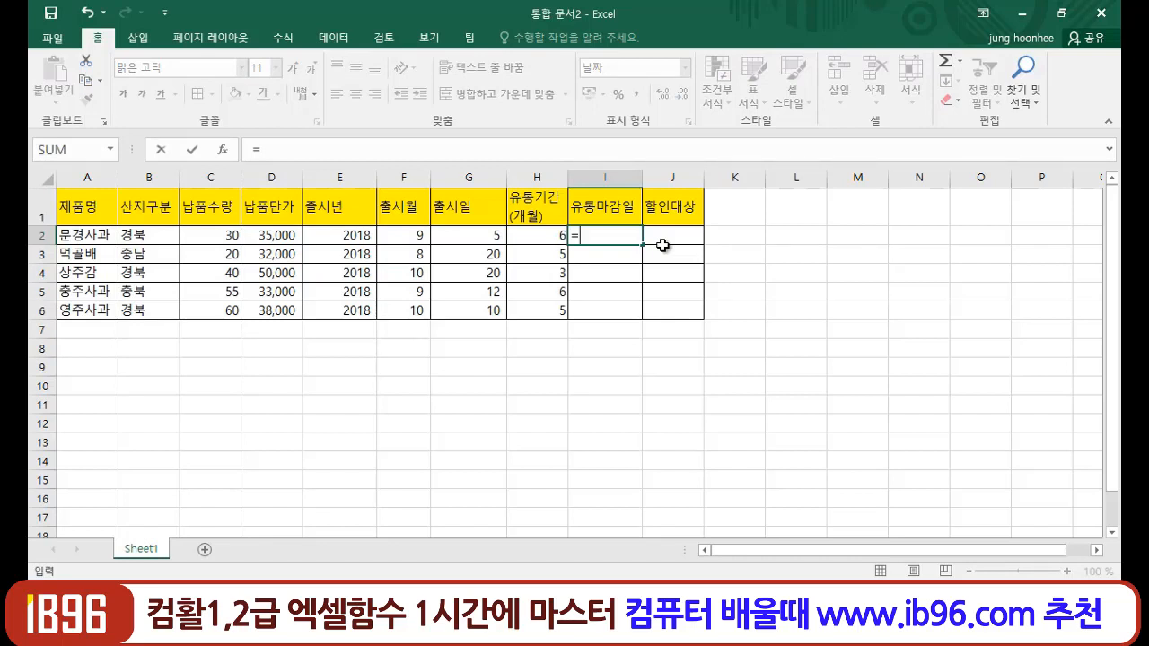
pyautogui.write('date(')
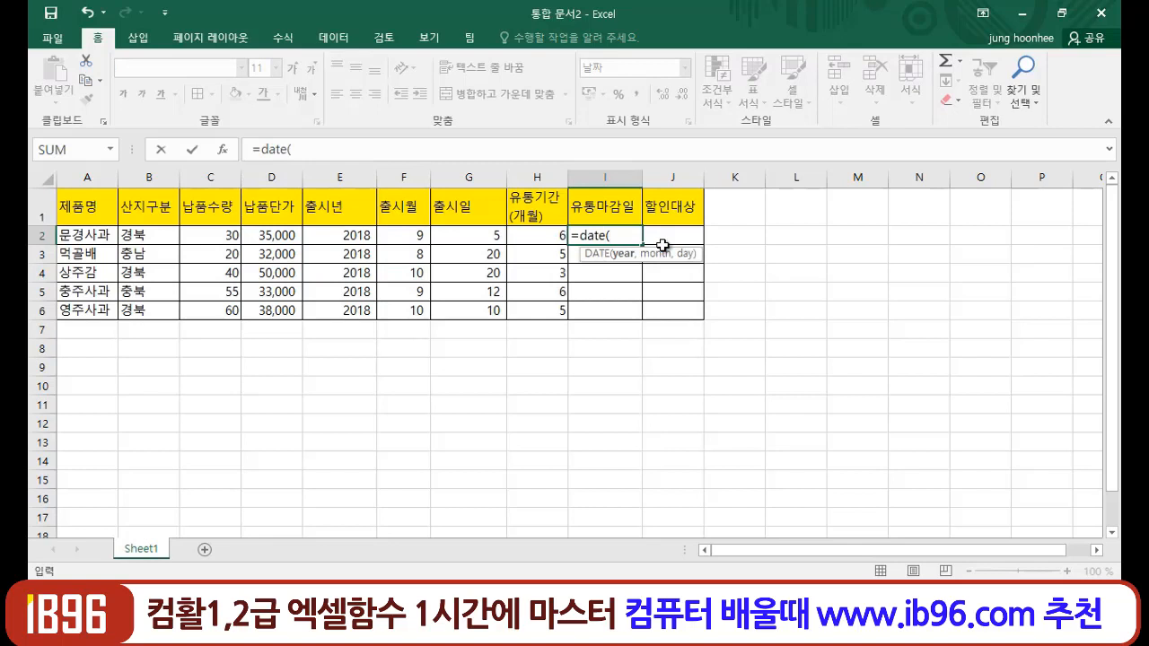
pyautogui.click(335, 234)
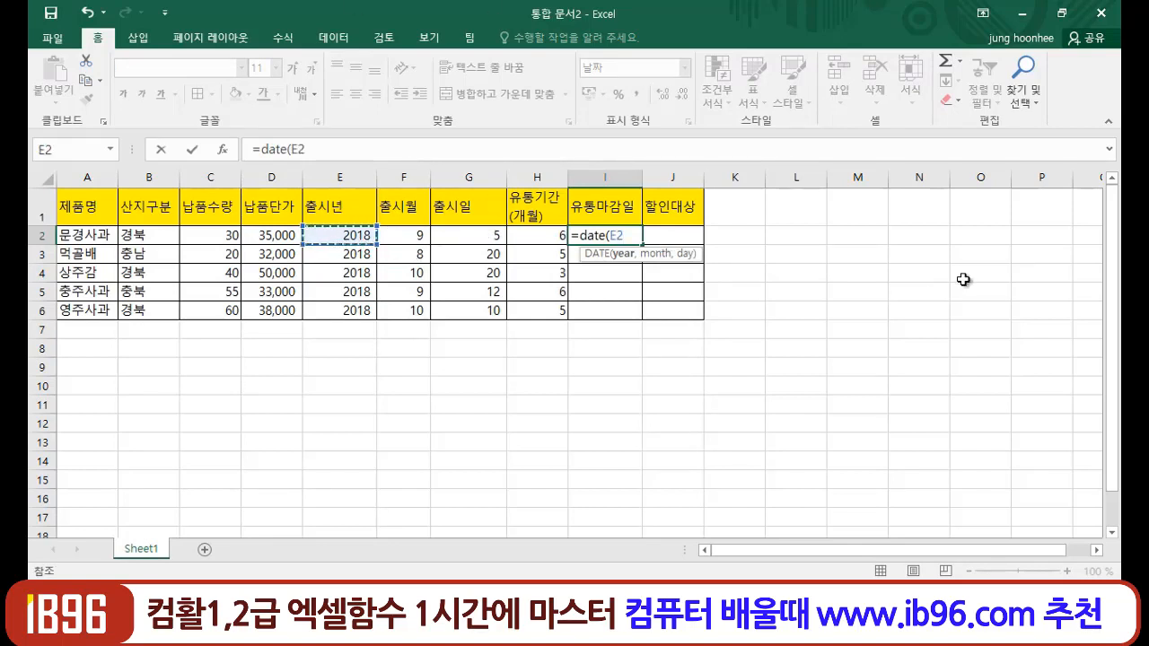
pyautogui.write(',')
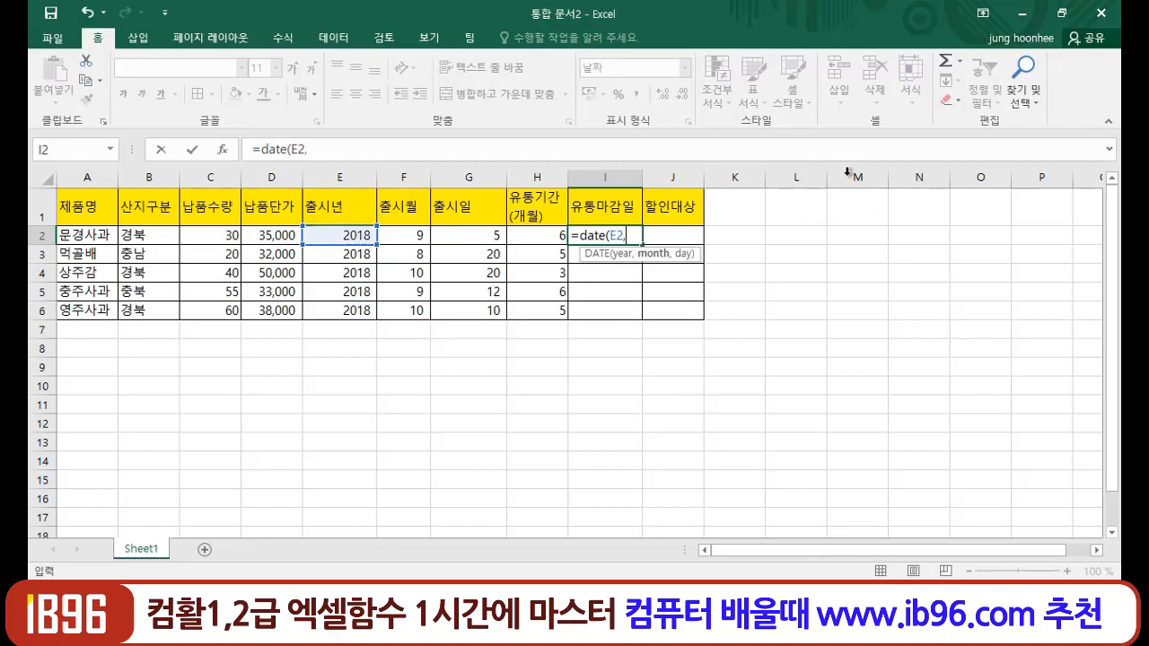
pyautogui.click(407, 236)
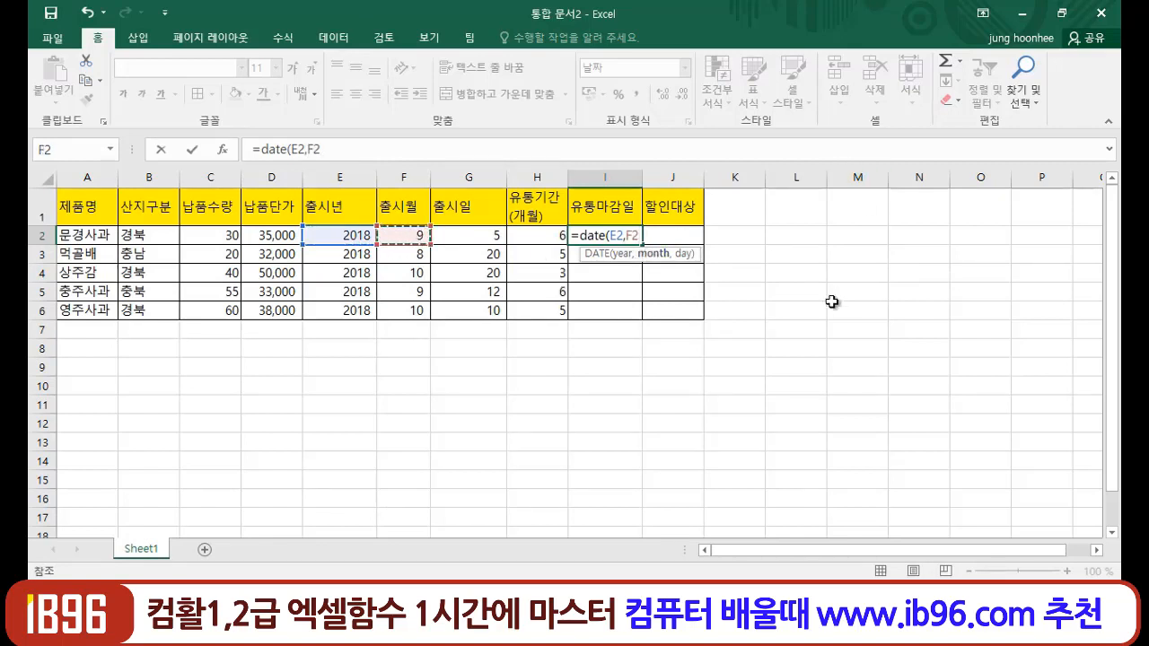
pyautogui.write(',')
pyautogui.click(482, 236)
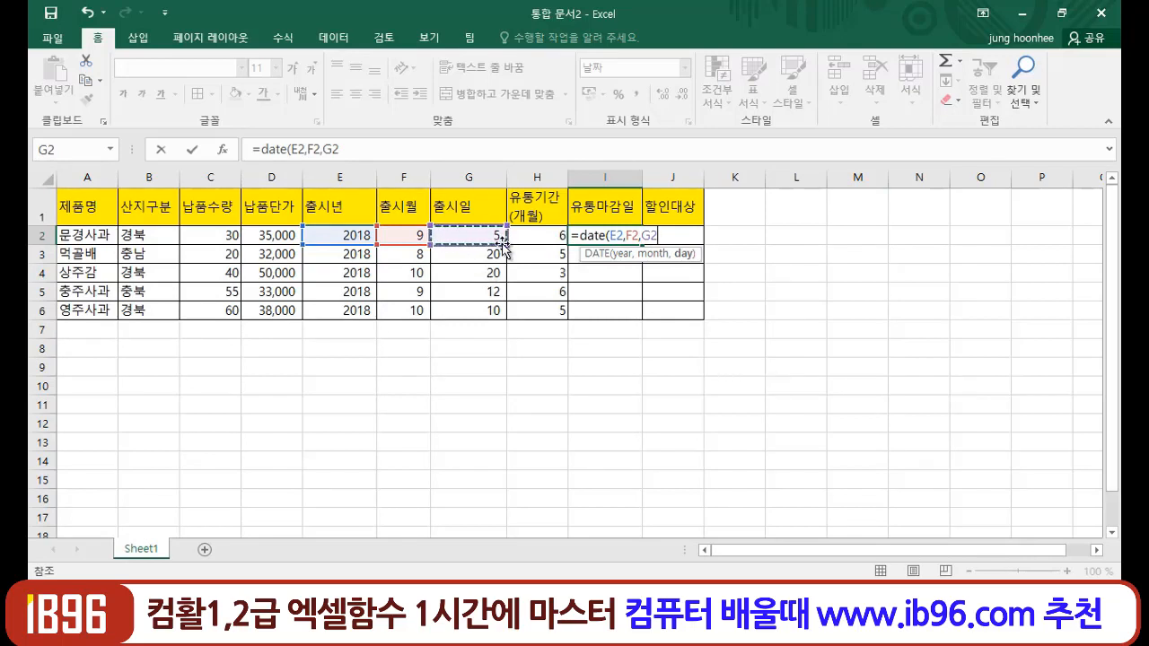
pyautogui.click(632, 236)
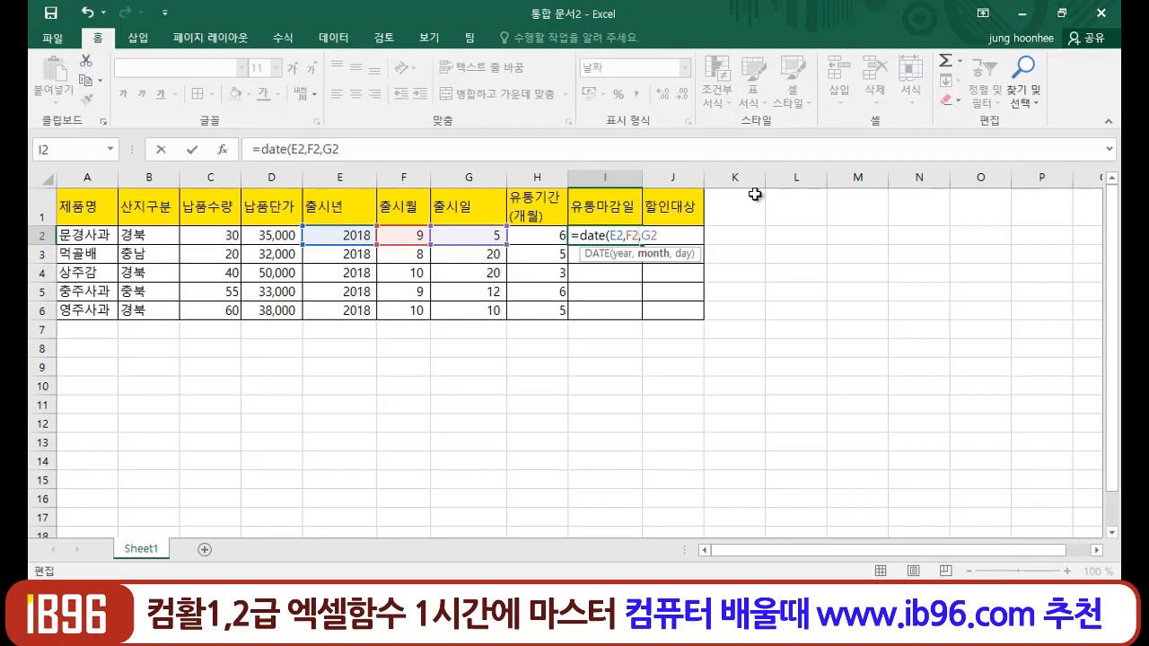
pyautogui.write('+')
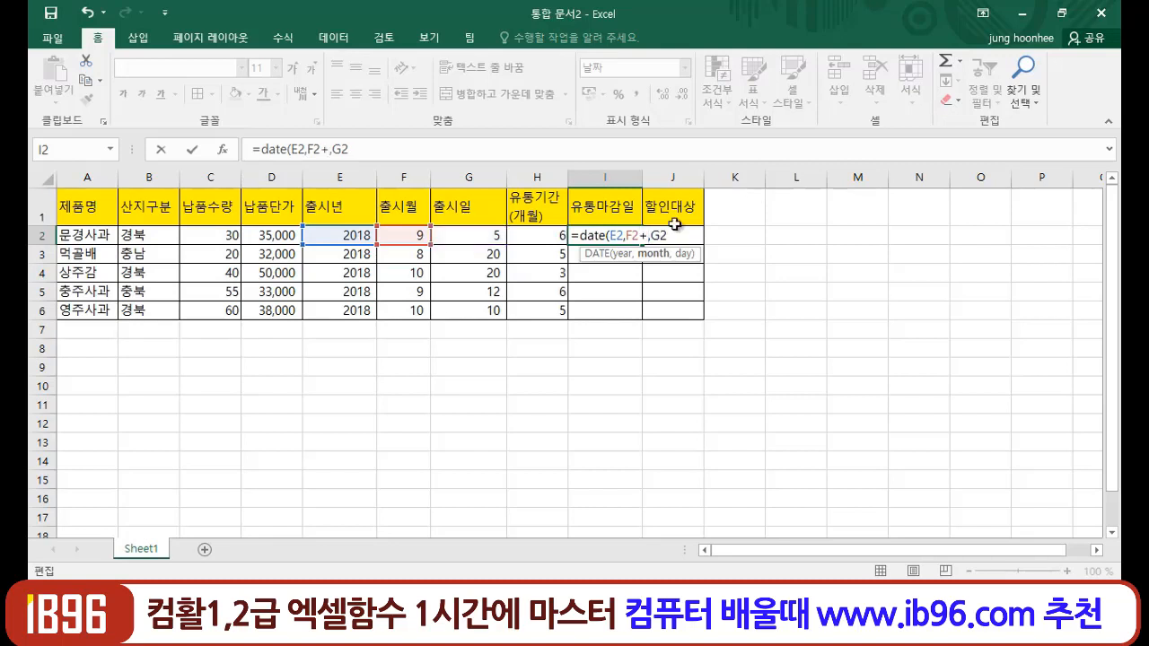
pyautogui.click(538, 235)
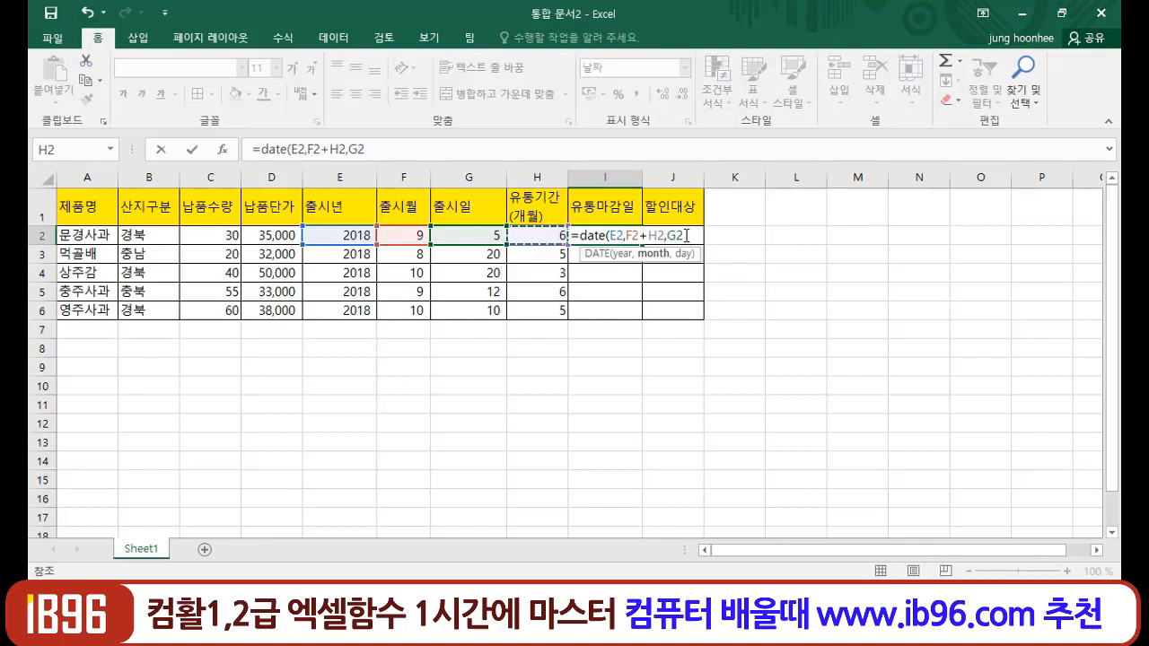
pyautogui.click(691, 236)
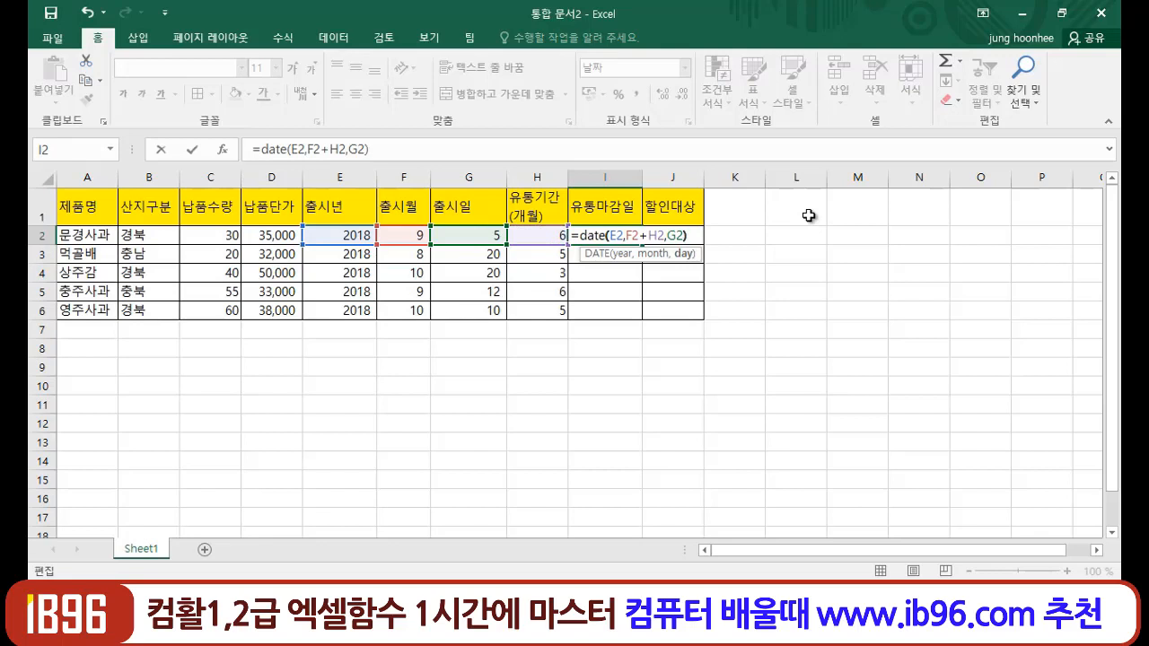
pyautogui.press('Return')
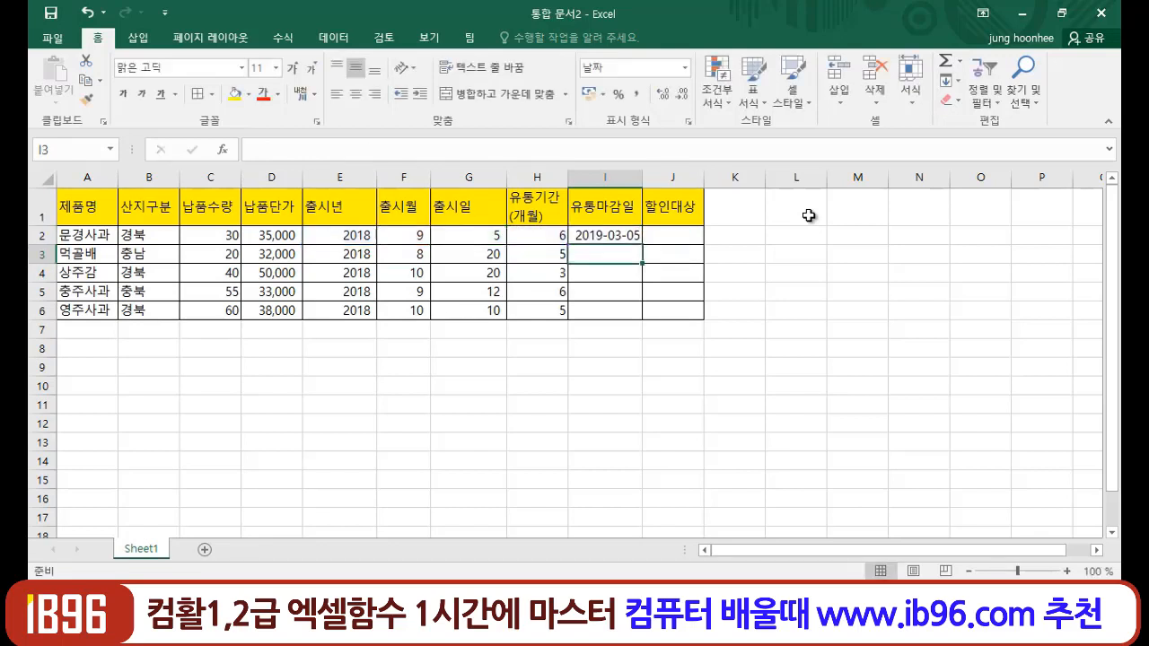
# Fill the 유통마감일 formula from I2 down to I6 for the remaining products.
pyautogui.click(623, 237)
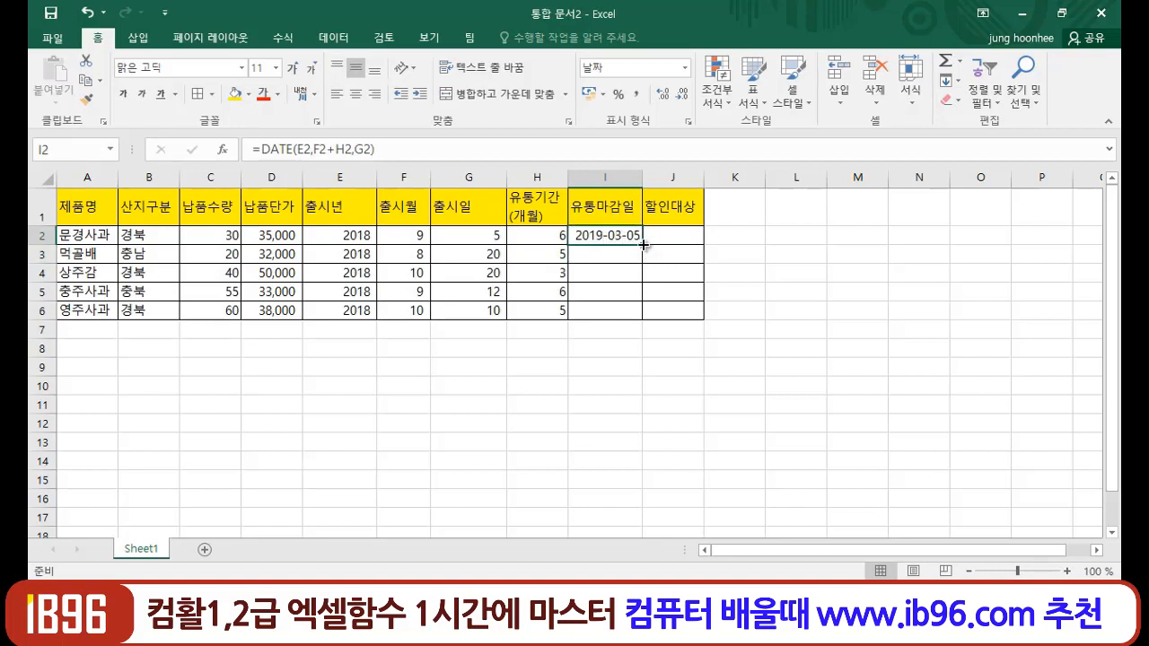
pyautogui.moveTo(642, 244); pyautogui.dragTo(636, 319)
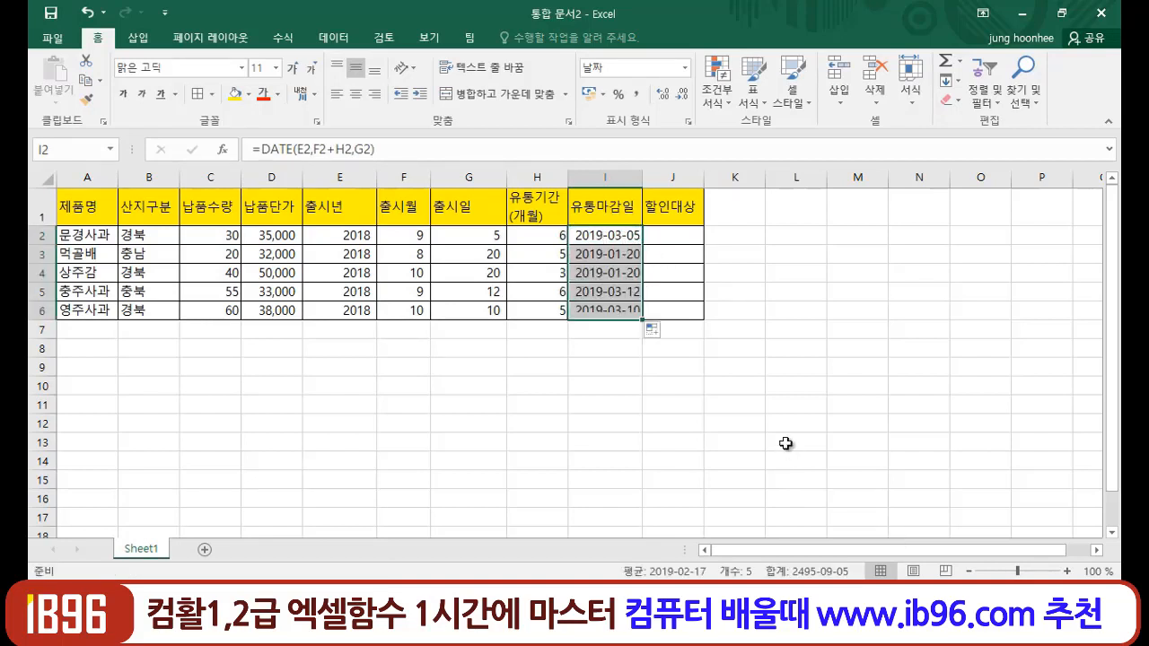
pyautogui.click(794, 406)
pyautogui.click(846, 401)
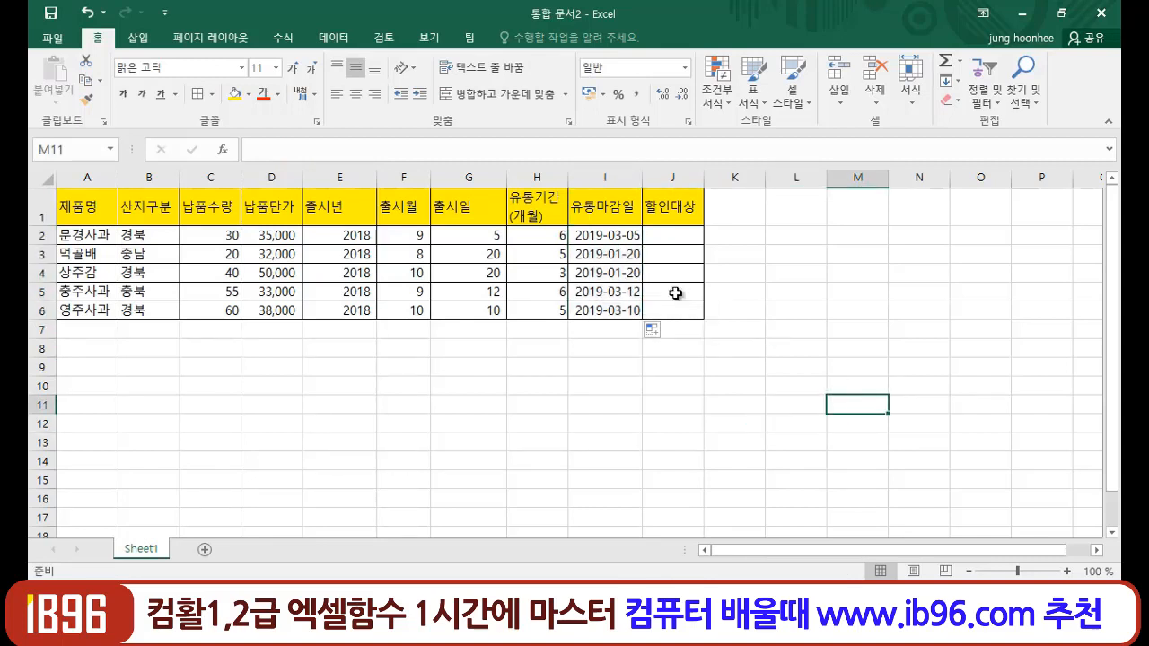
# Review the 유통마감일 dates in column I alongside the empty 할인대상 cells J2 to J6.
pyautogui.click(684, 346)
pyautogui.click(777, 289)
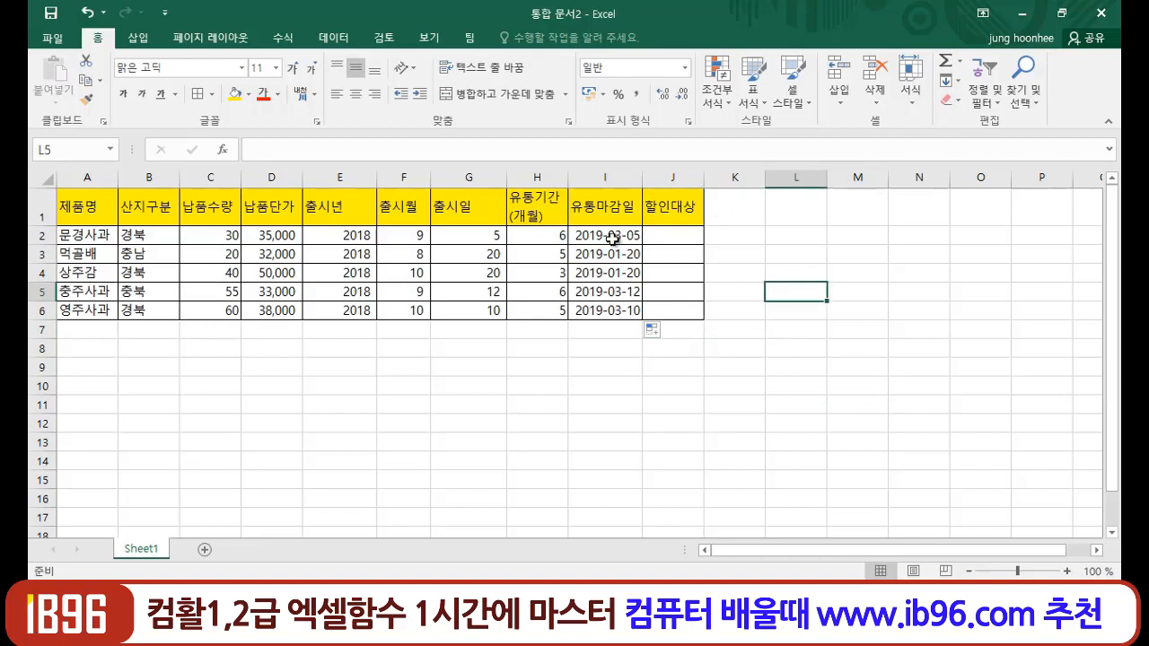
pyautogui.click(610, 237)
pyautogui.click(669, 239)
pyautogui.click(666, 257)
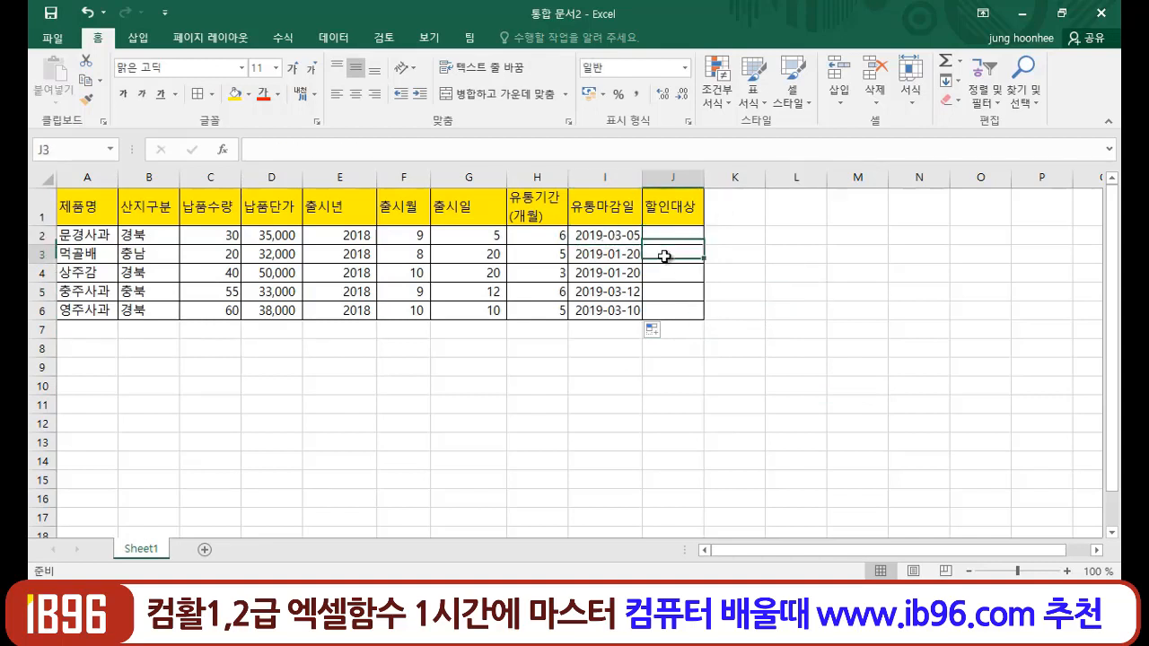
pyautogui.click(668, 275)
pyautogui.click(672, 294)
pyautogui.click(673, 310)
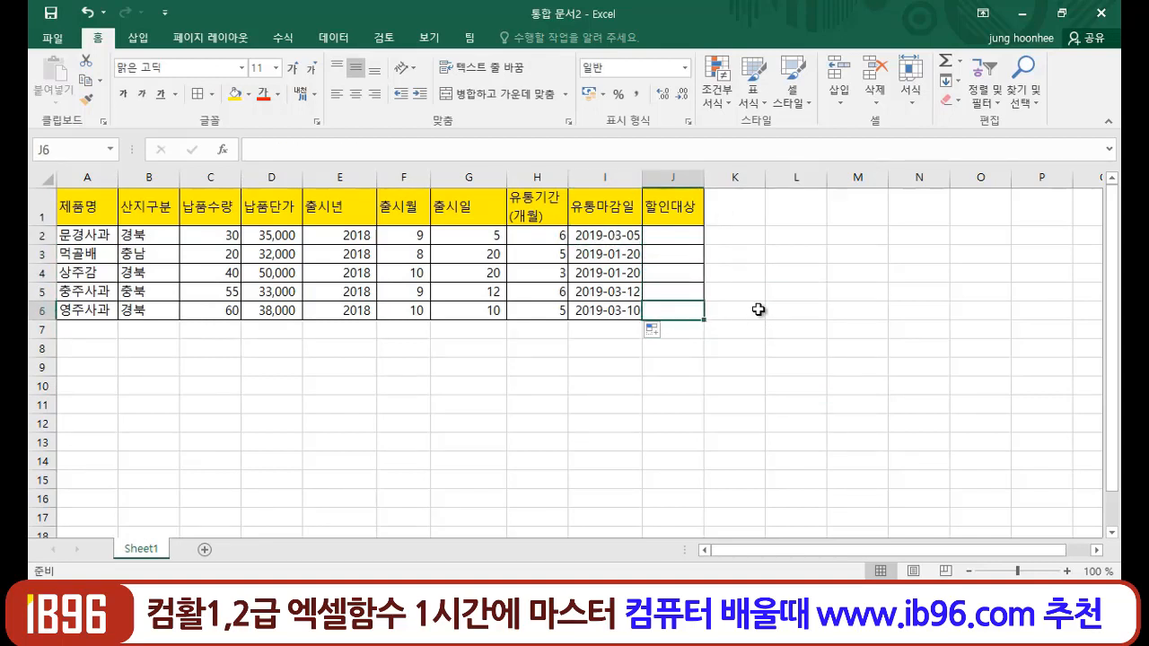
pyautogui.click(760, 311)
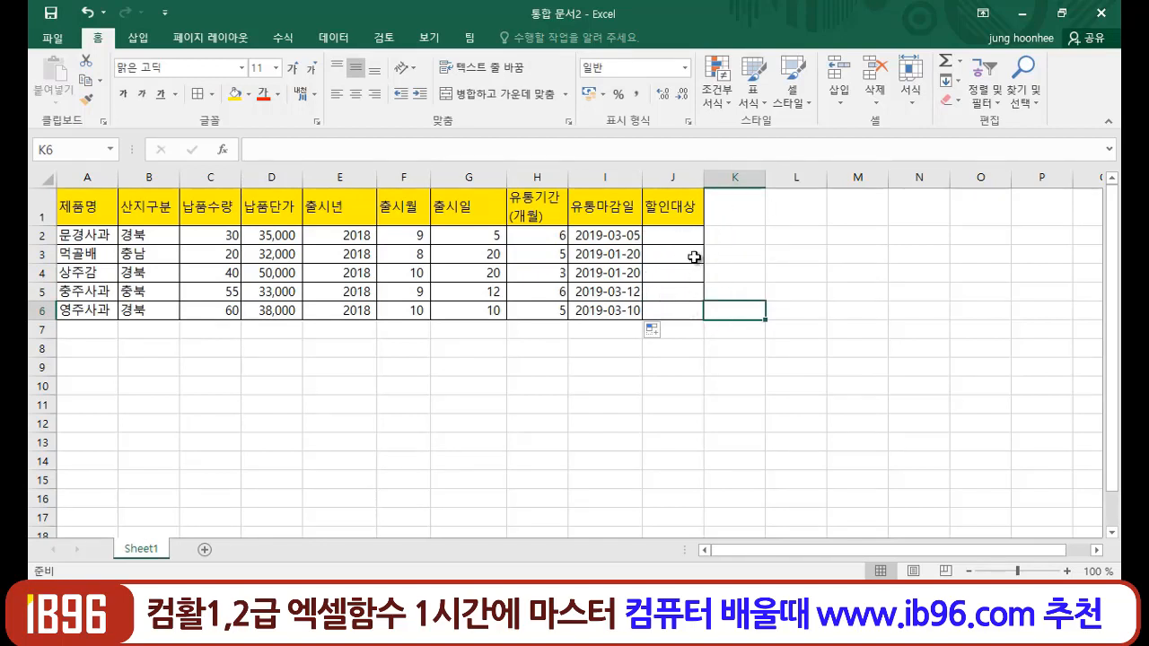
pyautogui.click(742, 267)
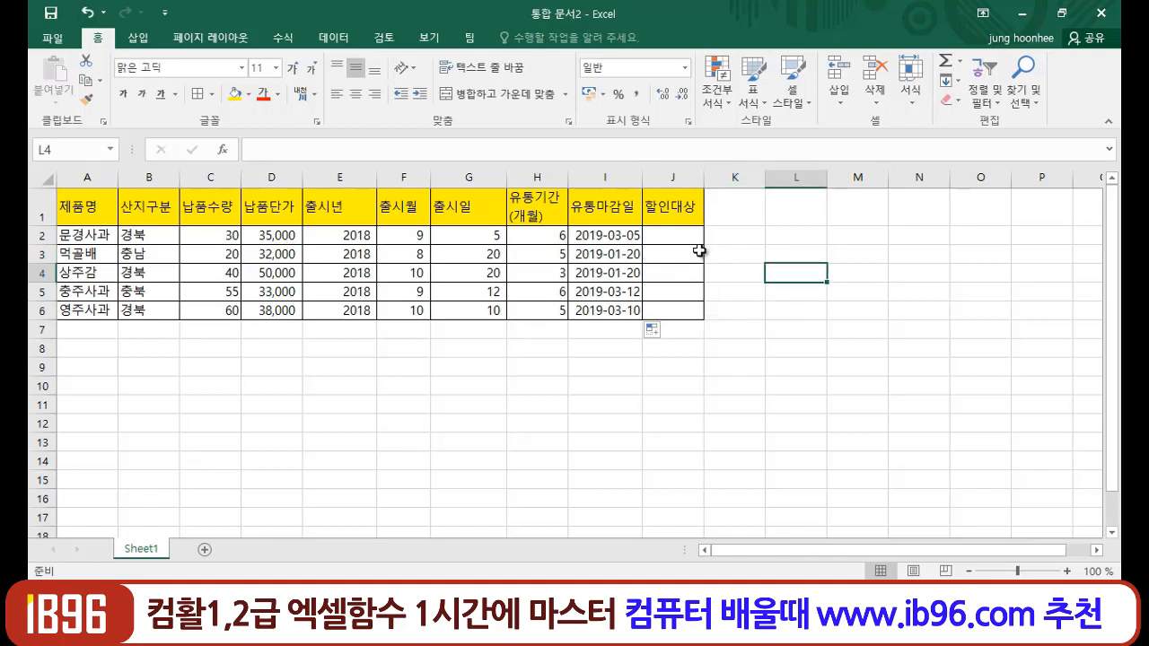
pyautogui.click(673, 236)
pyautogui.click(892, 271)
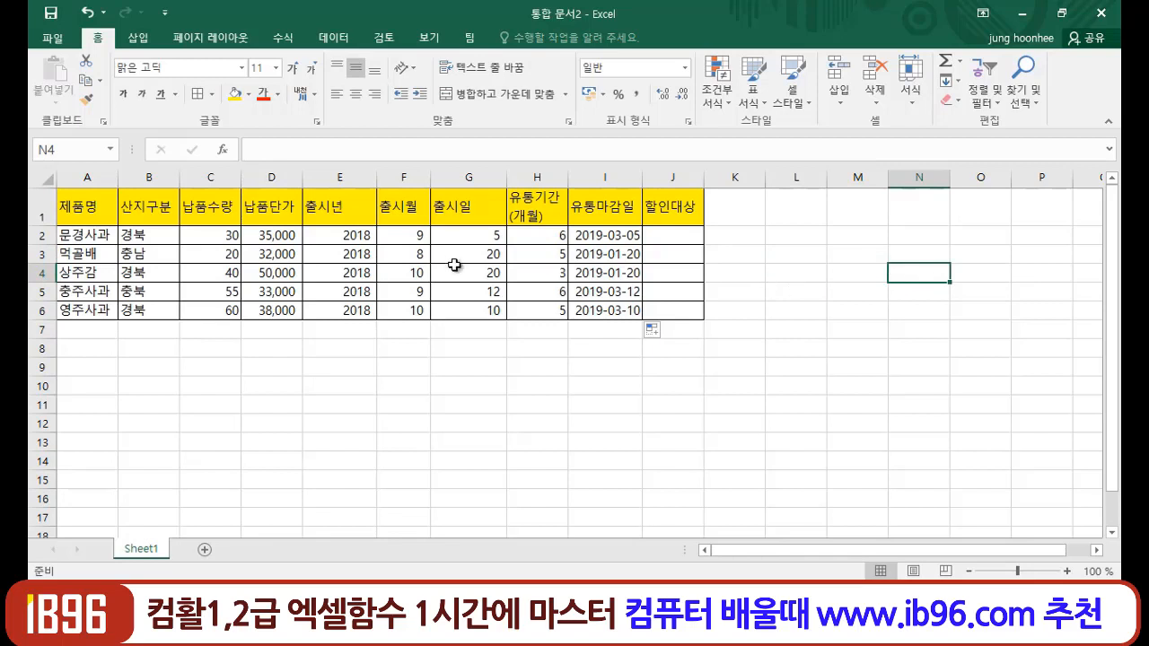
pyautogui.click(607, 237)
pyautogui.click(707, 381)
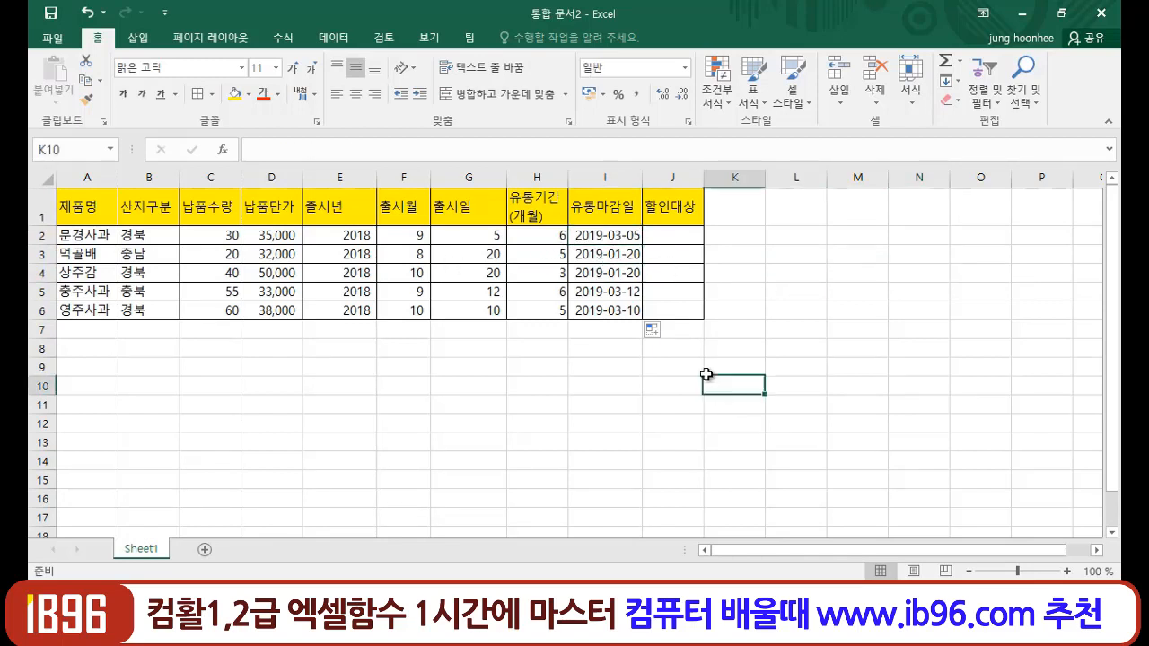
pyautogui.click(596, 237)
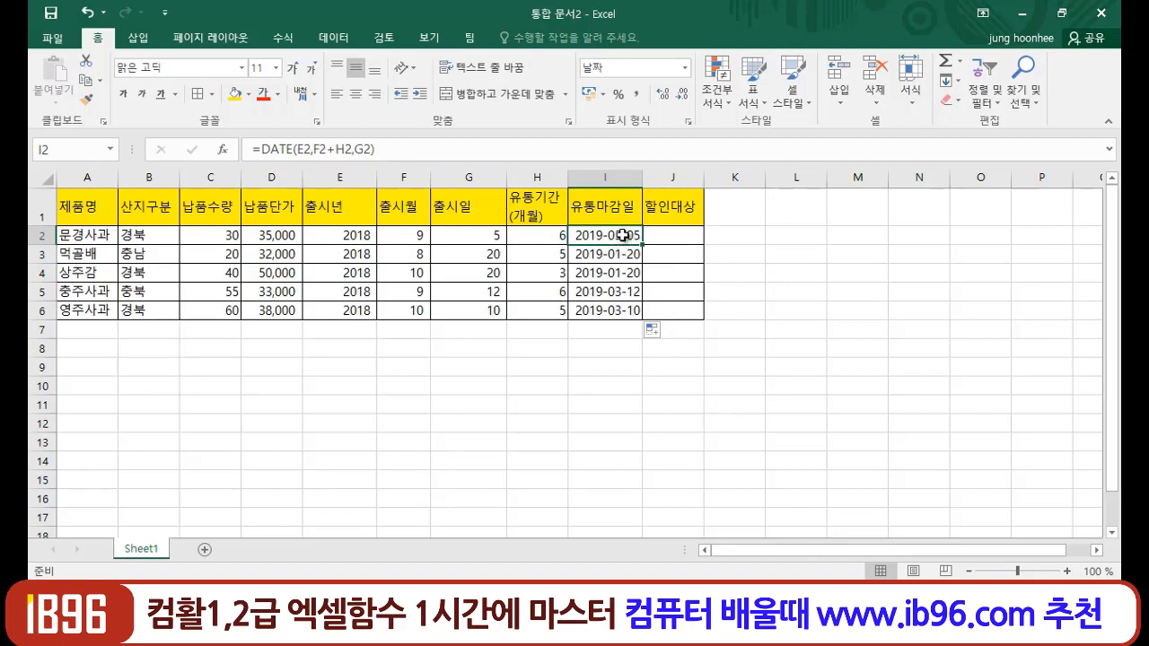
pyautogui.click(646, 395)
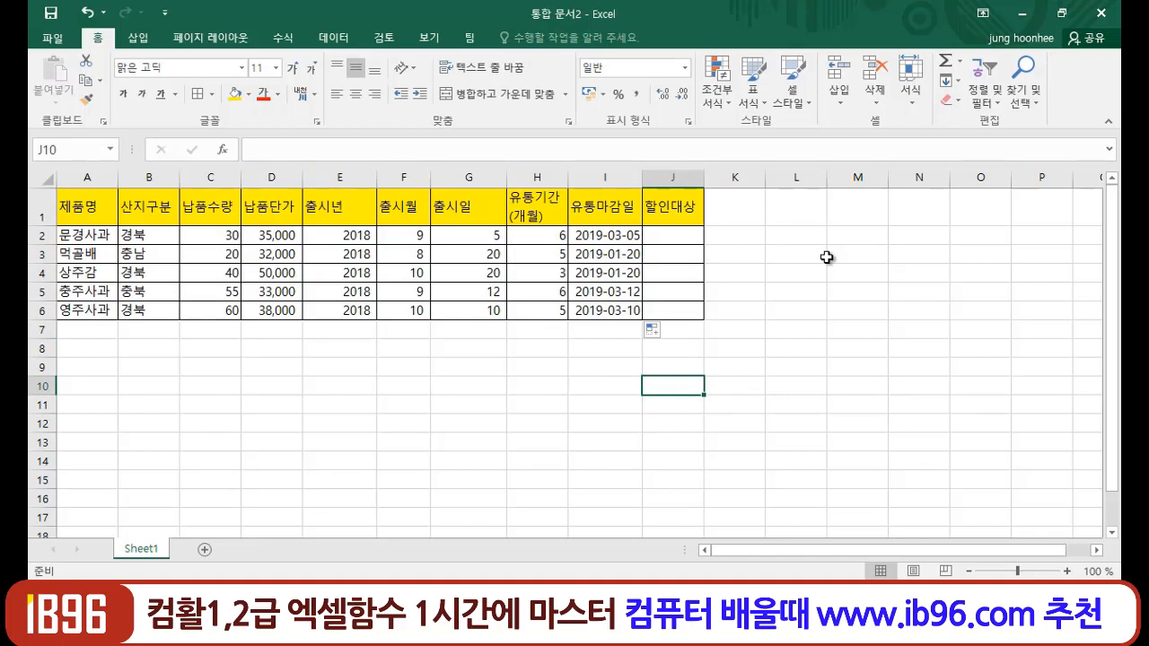
# Switch to Notepad, clear the LEFT, RIGHT and MID example formulas, and move its window lower to uncover the product table.
pyautogui.hotkey('alt', 'Tab')
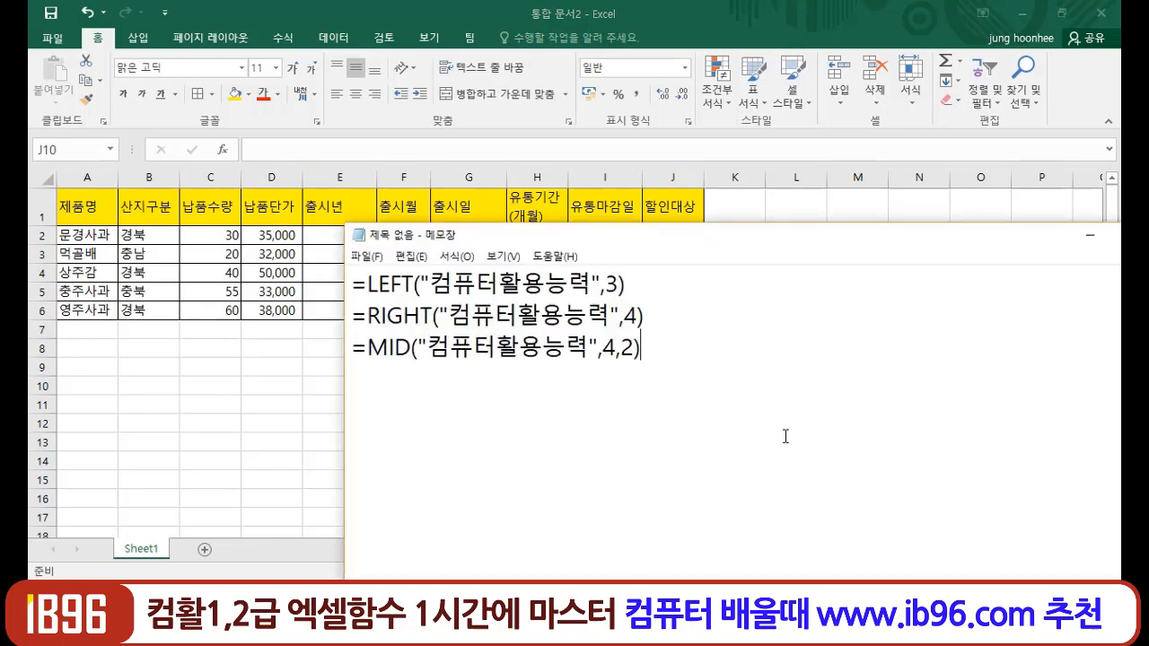
pyautogui.moveTo(348, 285); pyautogui.dragTo(934, 392)
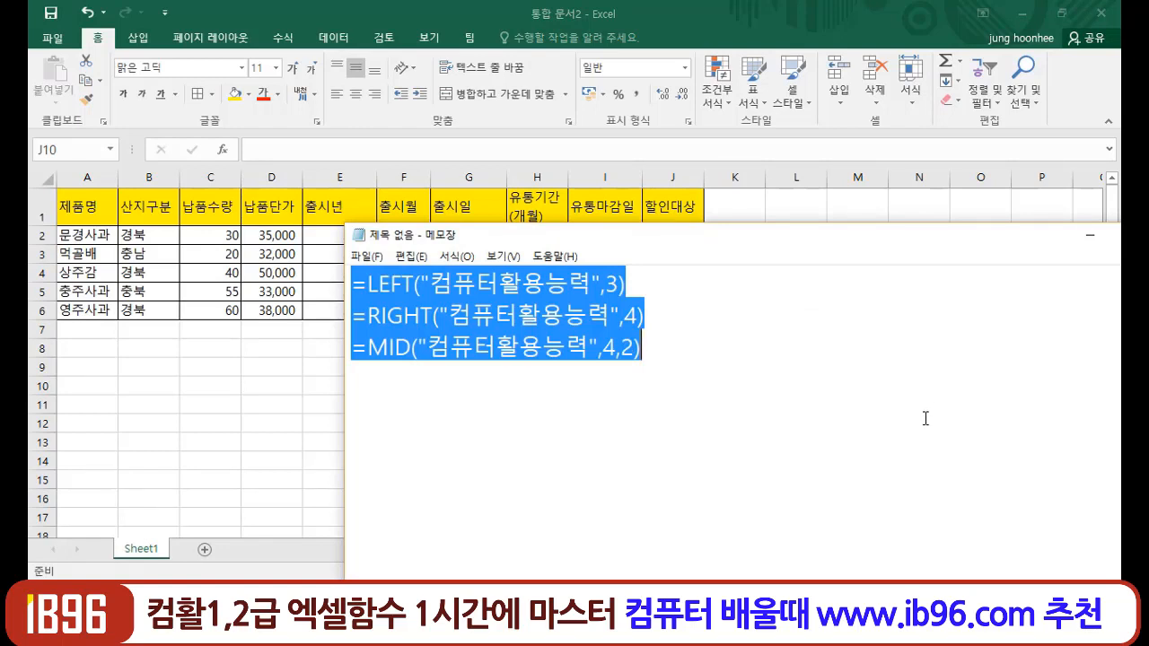
pyautogui.hotkey('ctrl', 'x')
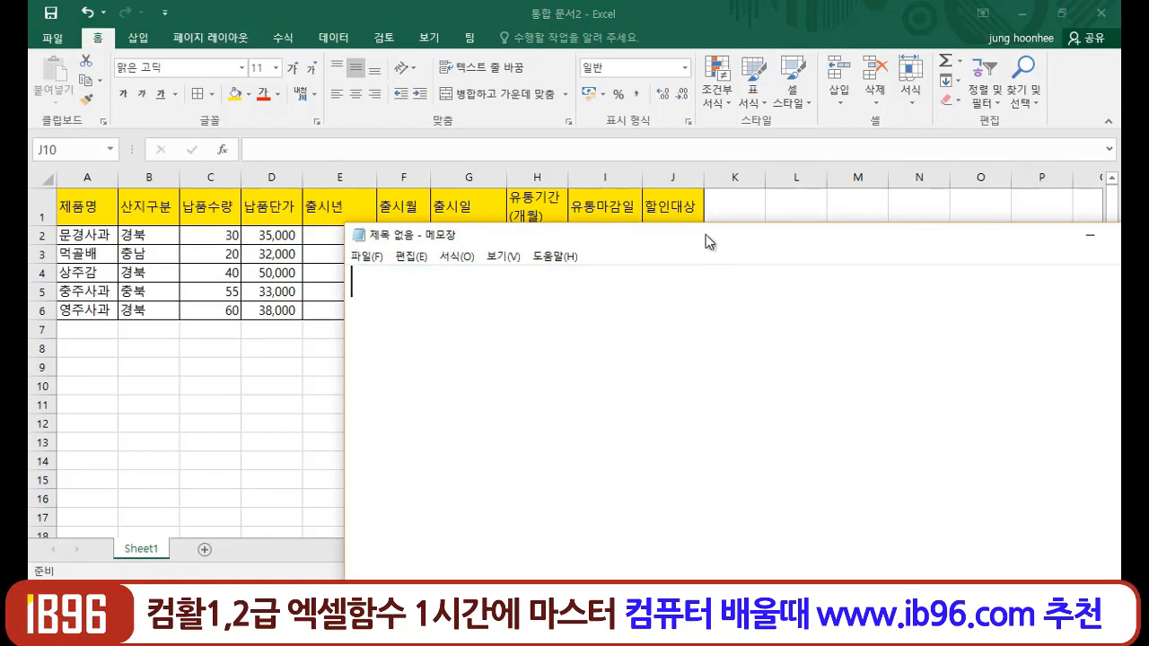
pyautogui.moveTo(706, 234); pyautogui.dragTo(707, 314)
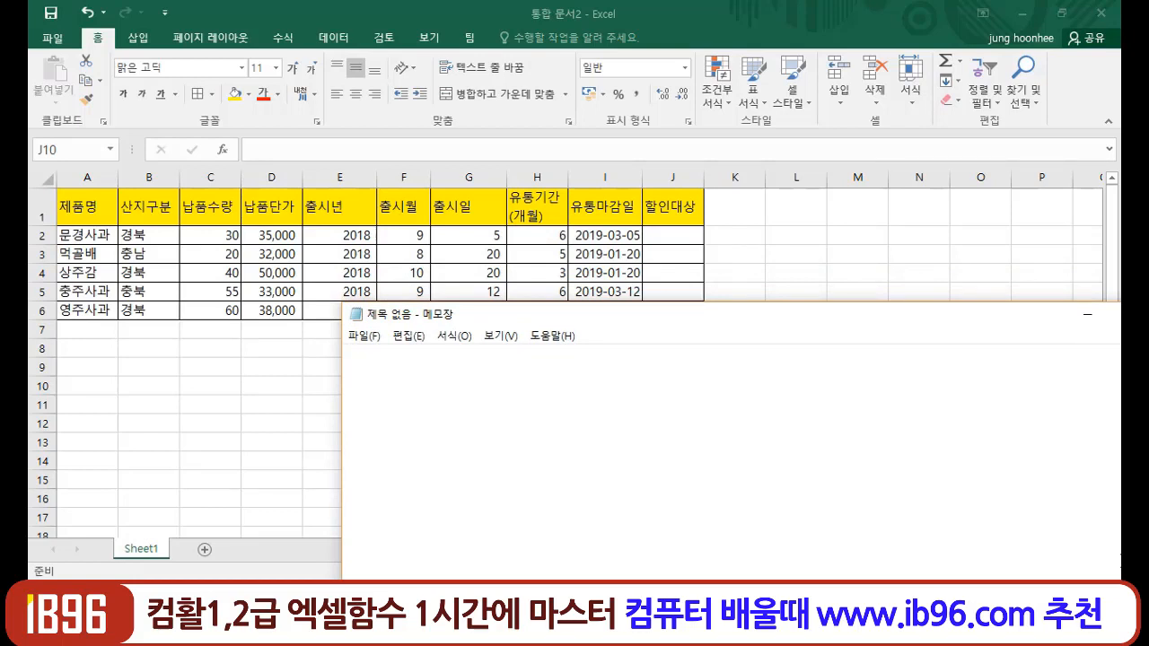
# Write the heading 할인대상 on the first line of the empty note.
pyautogui.write('할인댓')
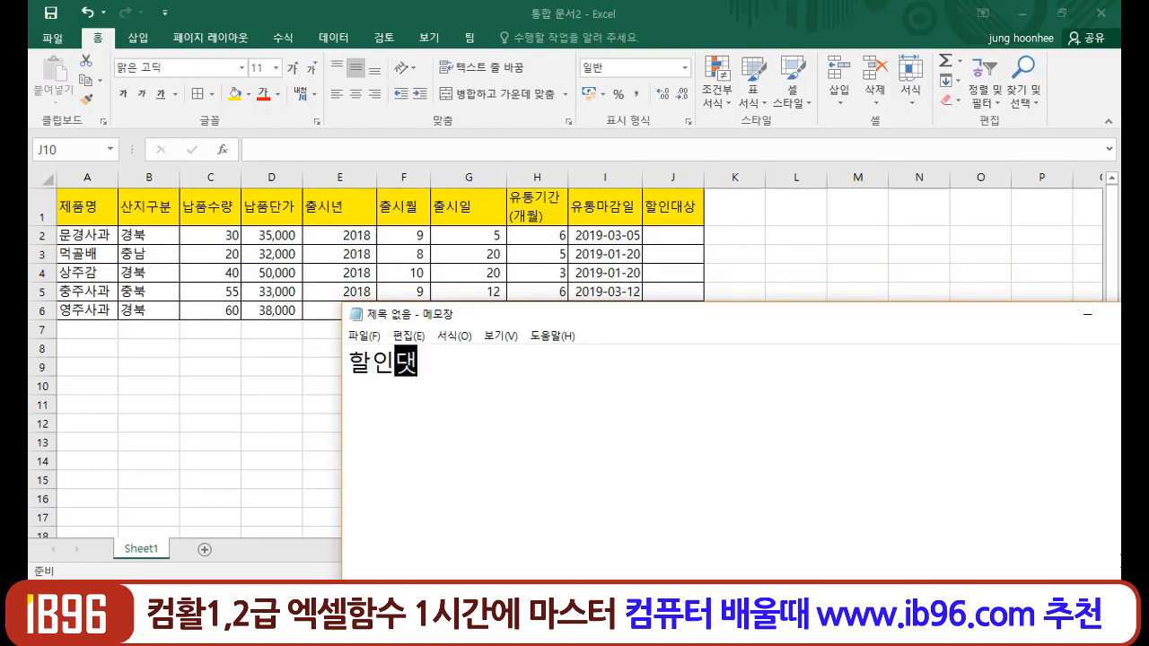
pyautogui.write('ㅅ')
pyautogui.press('BackSpace')
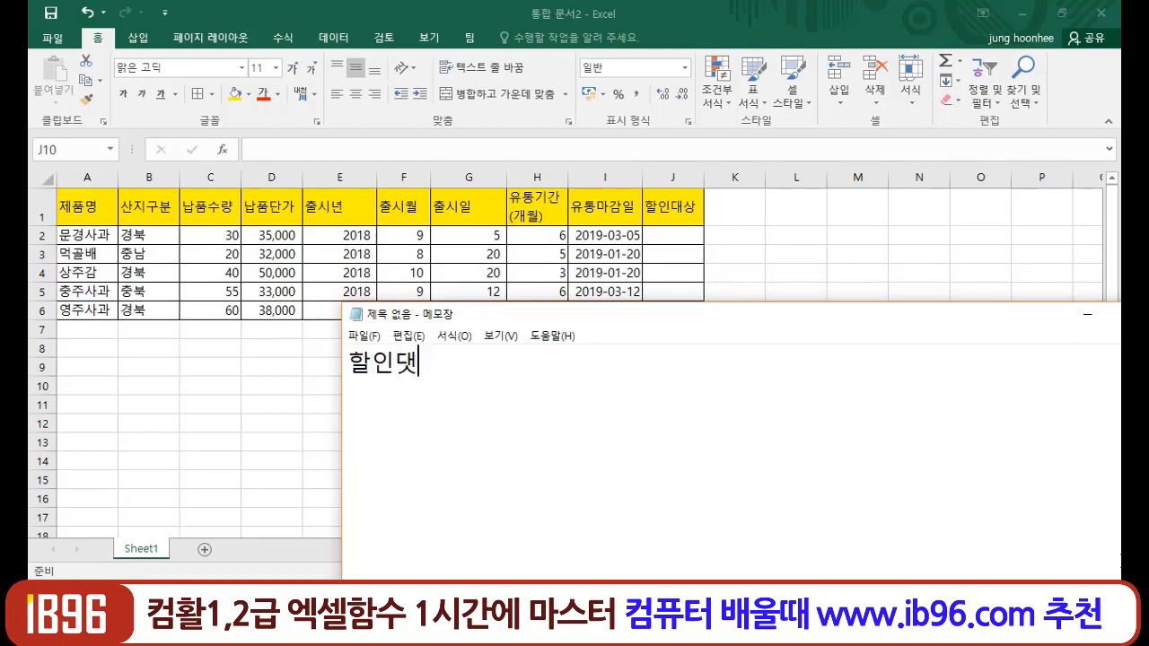
pyautogui.press('BackSpace')
pyautogui.write('대상')
pyautogui.press('Return')
# Write 현재날짜 유통마감일 on the line below the 할인대상 heading.
pyautogui.write('ㅎ')
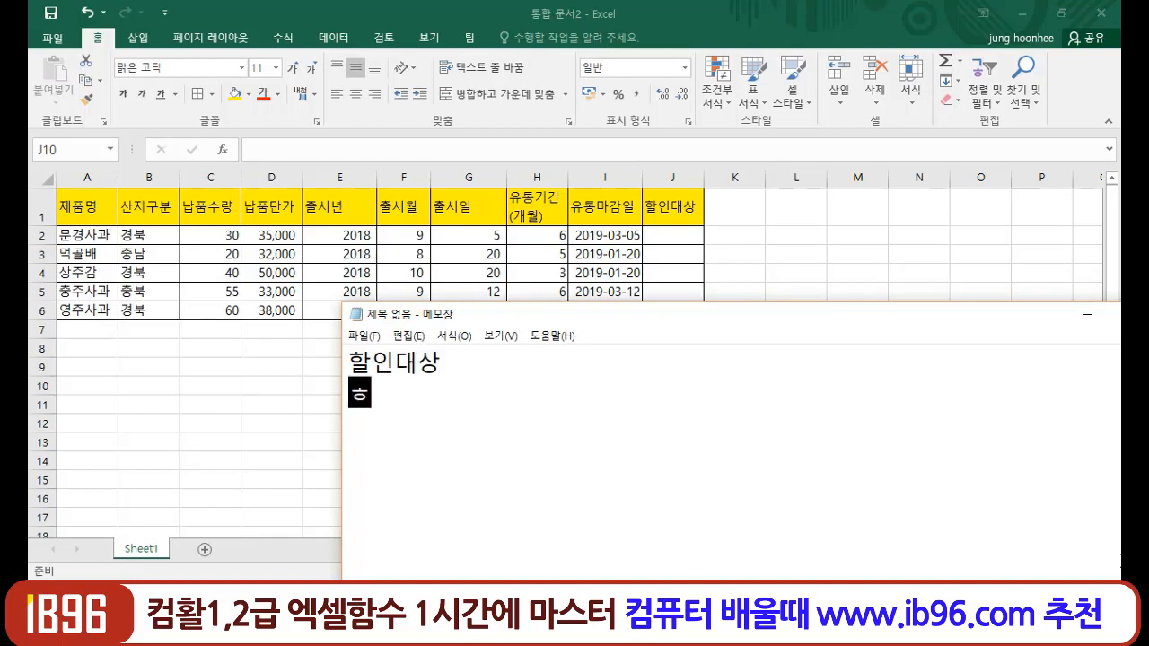
pyautogui.write('ㅕㄴ재날짜')
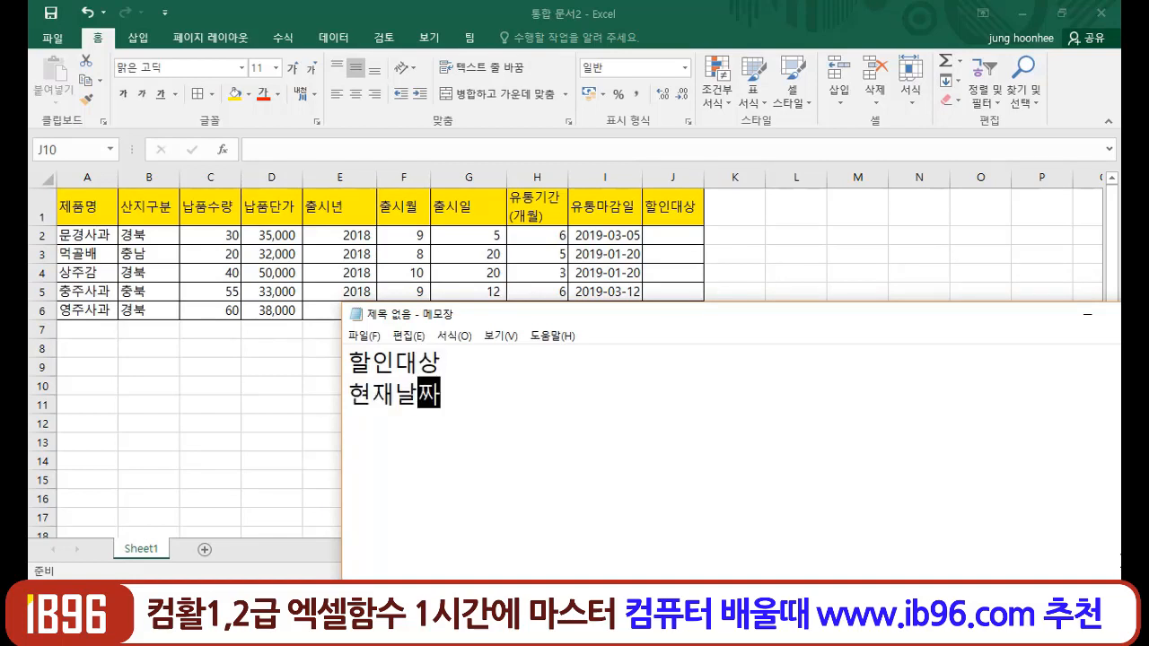
pyautogui.press('BackSpace')
pyautogui.press('BackSpace')
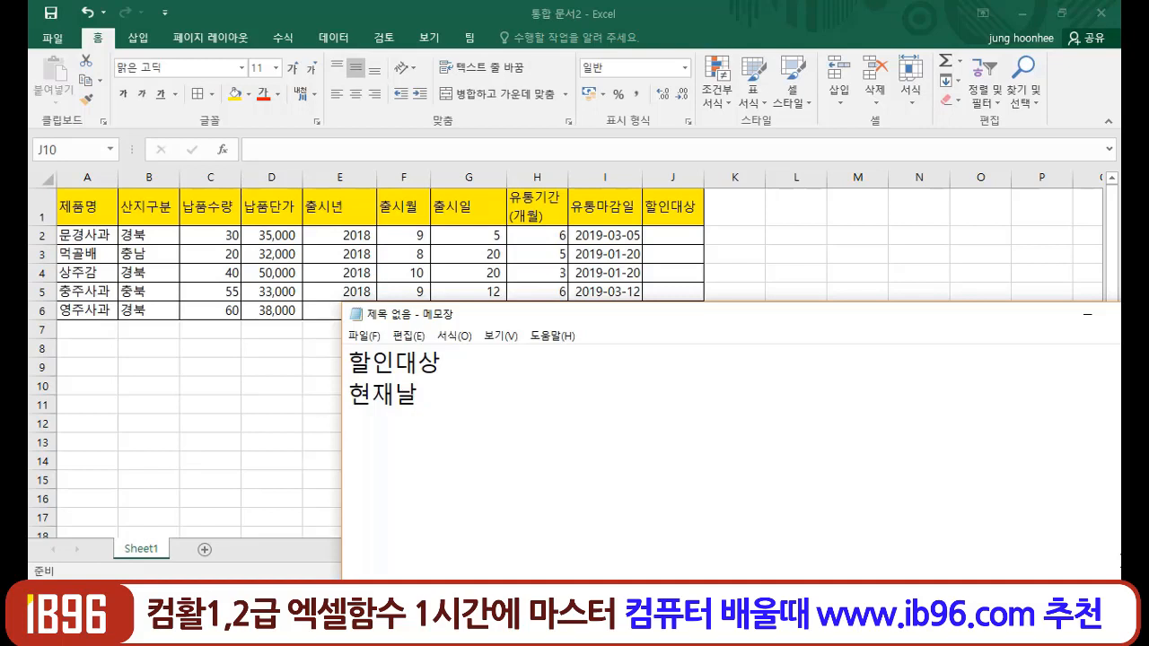
pyautogui.write('짜 유통마가')
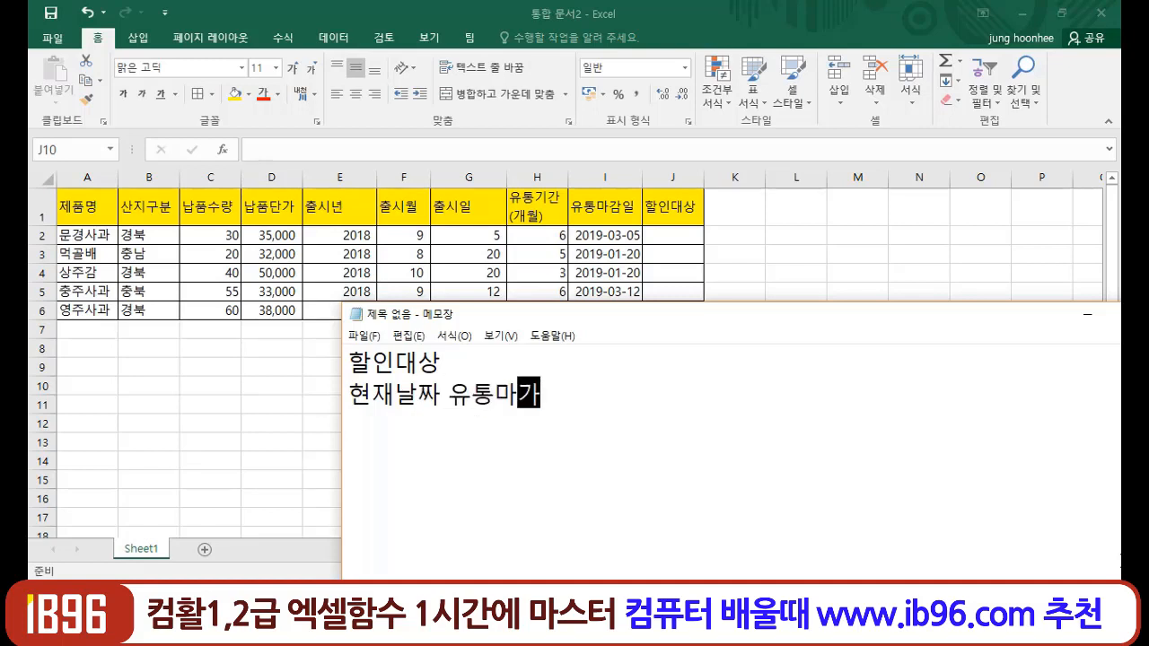
pyautogui.write('ㅁ일')
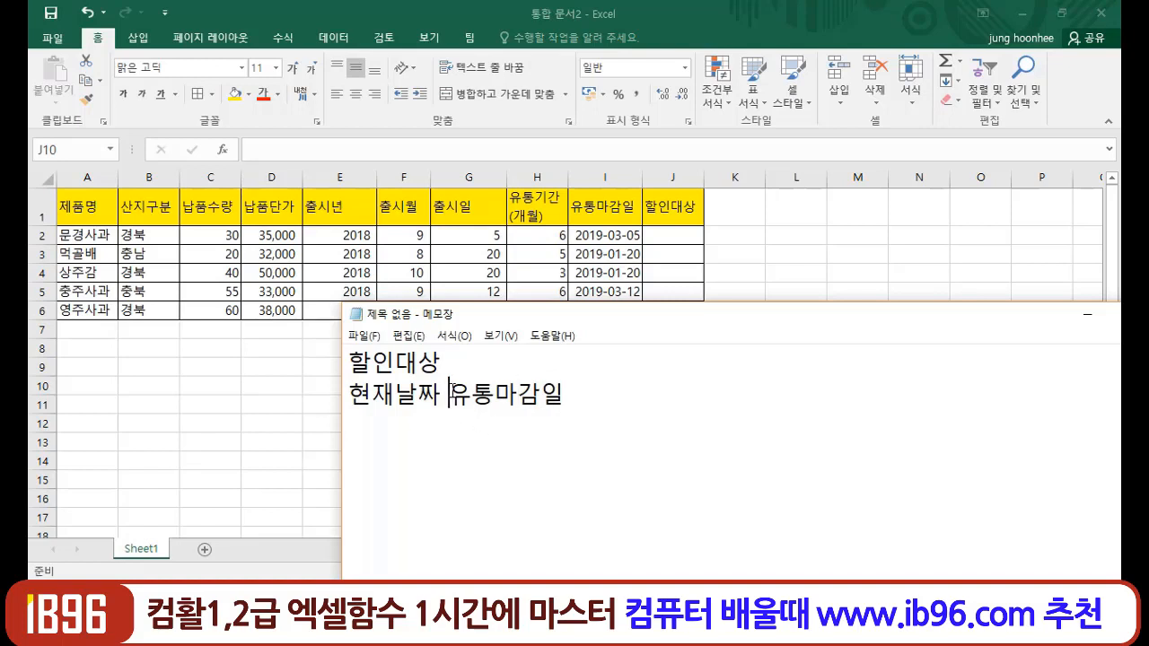
# Insert a > comparison between 현재날짜 and 유통마감일.
pyautogui.click(448, 395)
pyautogui.write('<')
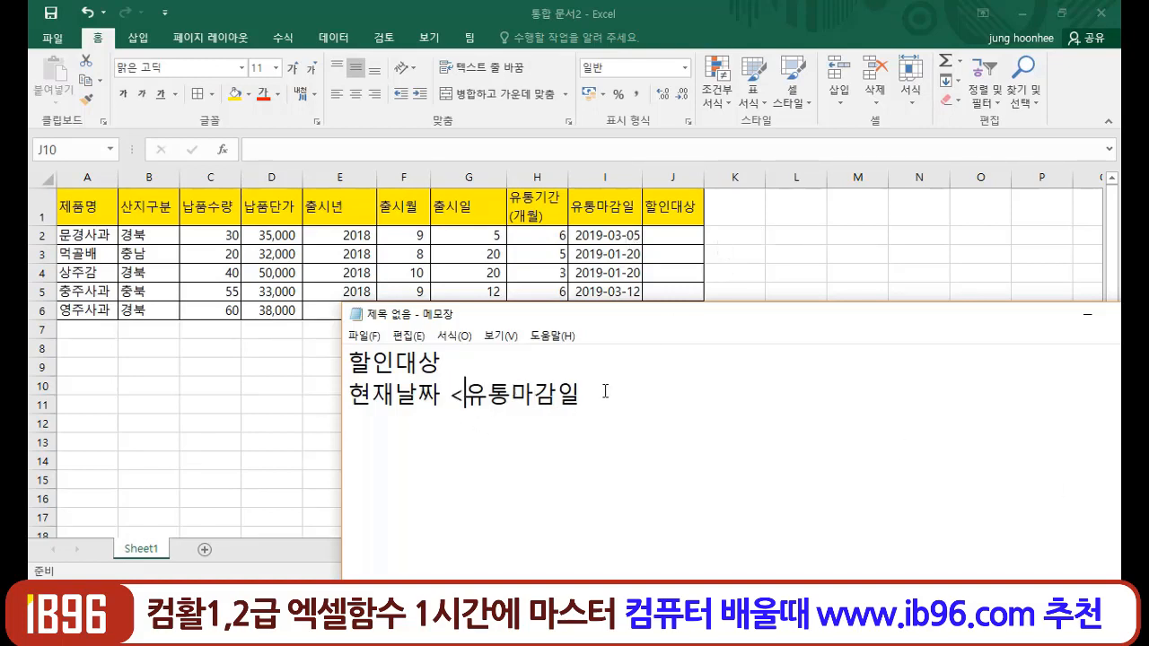
pyautogui.click(464, 395)
pyautogui.press('BackSpace')
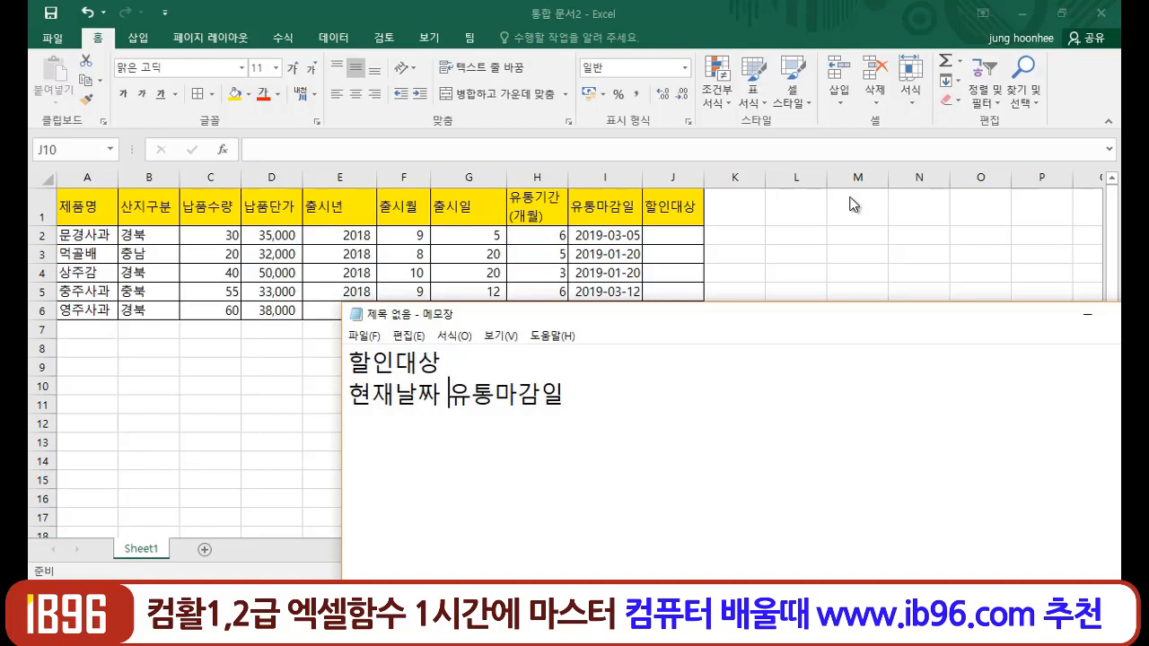
pyautogui.write('>')
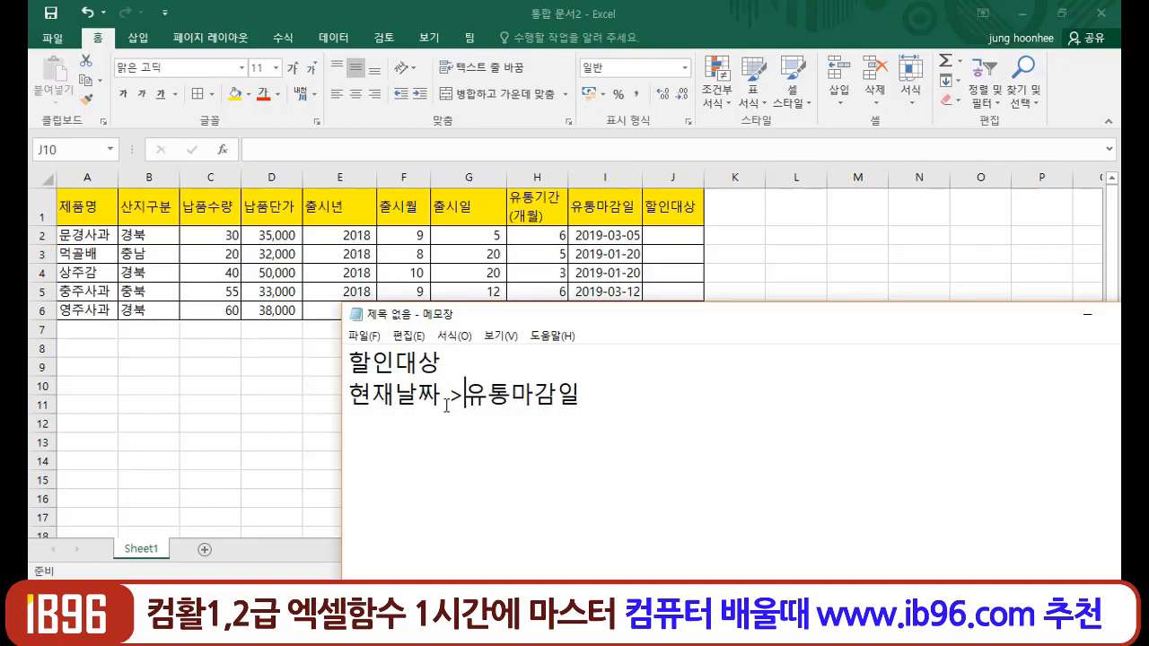
# Examine both sides of the discount condition, comparing 현재날짜 with 유통마감일.
pyautogui.click(578, 531)
pyautogui.moveTo(442, 392); pyautogui.dragTo(345, 395)
pyautogui.moveTo(464, 393); pyautogui.dragTo(581, 395)
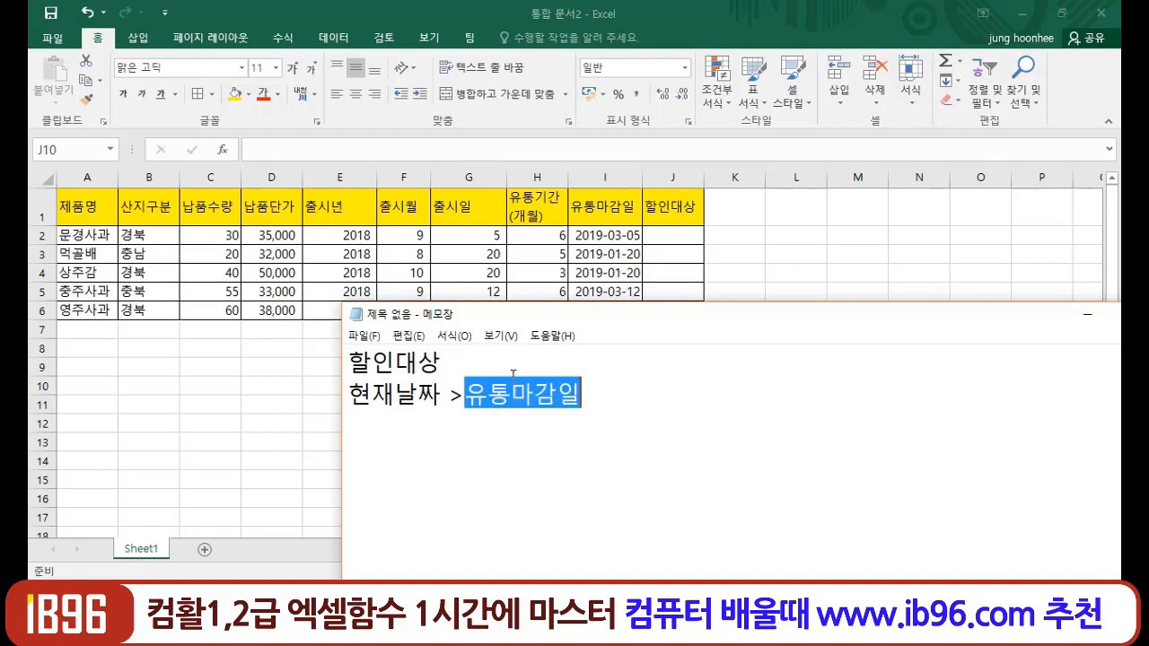
pyautogui.moveTo(449, 392); pyautogui.dragTo(345, 393)
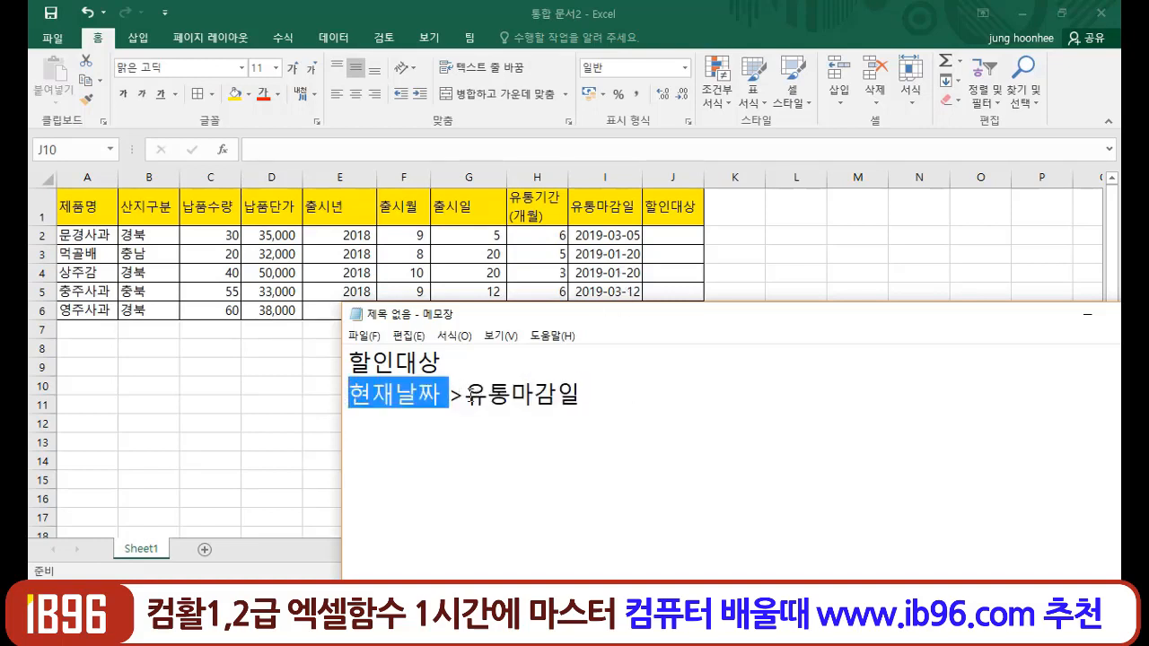
pyautogui.moveTo(466, 395); pyautogui.dragTo(648, 411)
pyautogui.click(646, 415)
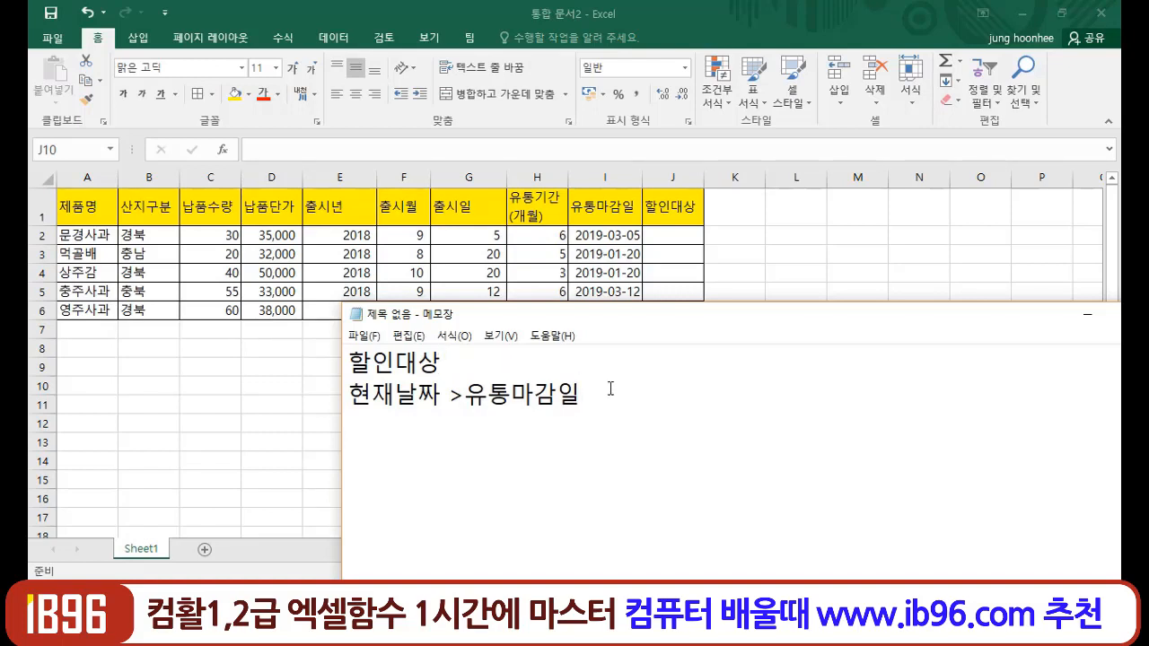
pyautogui.moveTo(610, 388); pyautogui.dragTo(314, 390)
pyautogui.click(456, 441)
pyautogui.click(538, 449)
# Append the result "o" after the condition 현재날짜 >유통마감일.
pyautogui.click(639, 392)
pyautogui.write('ㅎ')
pyautogui.press('BackSpace')
pyautogui.write('₩')
pyautogui.press('BackSpace')
# Begin the formula =IF( on the line below the condition and dismiss the pop-up advertisement.
pyautogui.write('=')
pyautogui.write('ㅑ')
pyautogui.press('BackSpace')
pyautogui.write('if')
pyautogui.press('BackSpace')
pyautogui.press('BackSpace')
pyautogui.write('IF(')
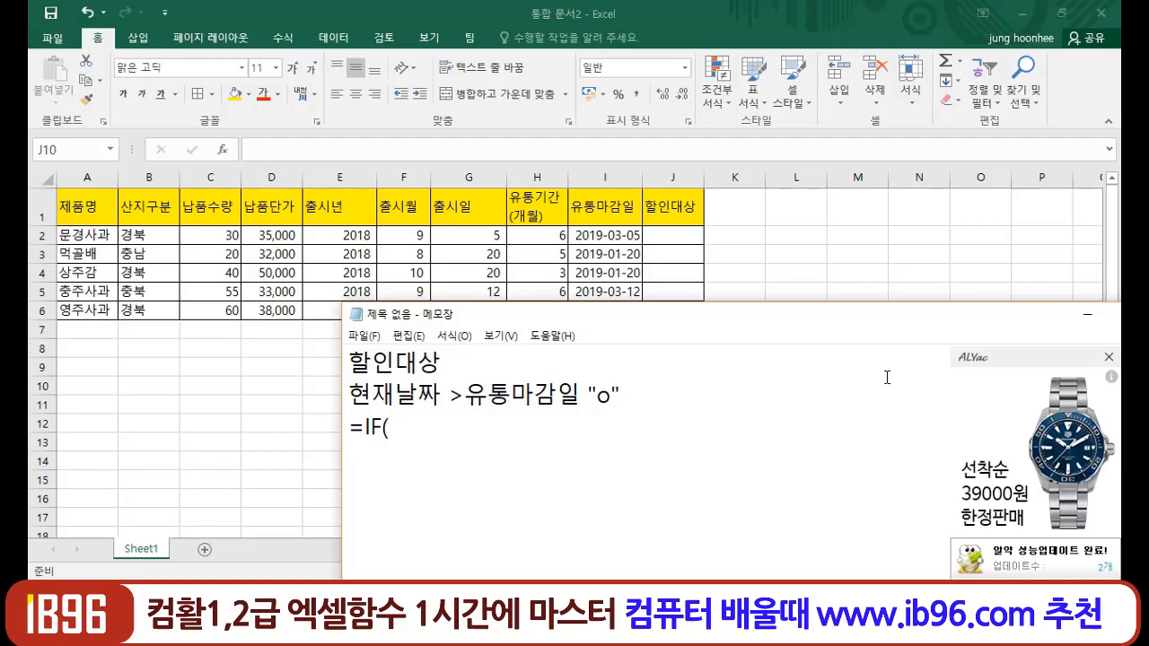
pyautogui.click(1108, 356)
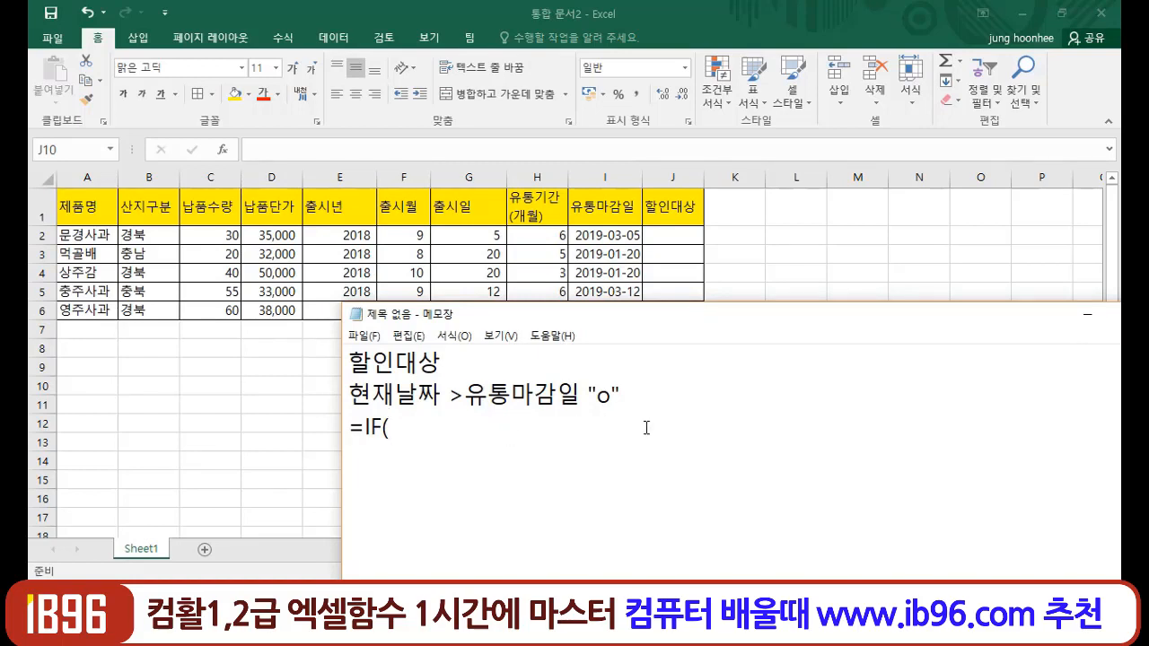
pyautogui.write('2019-3-11')
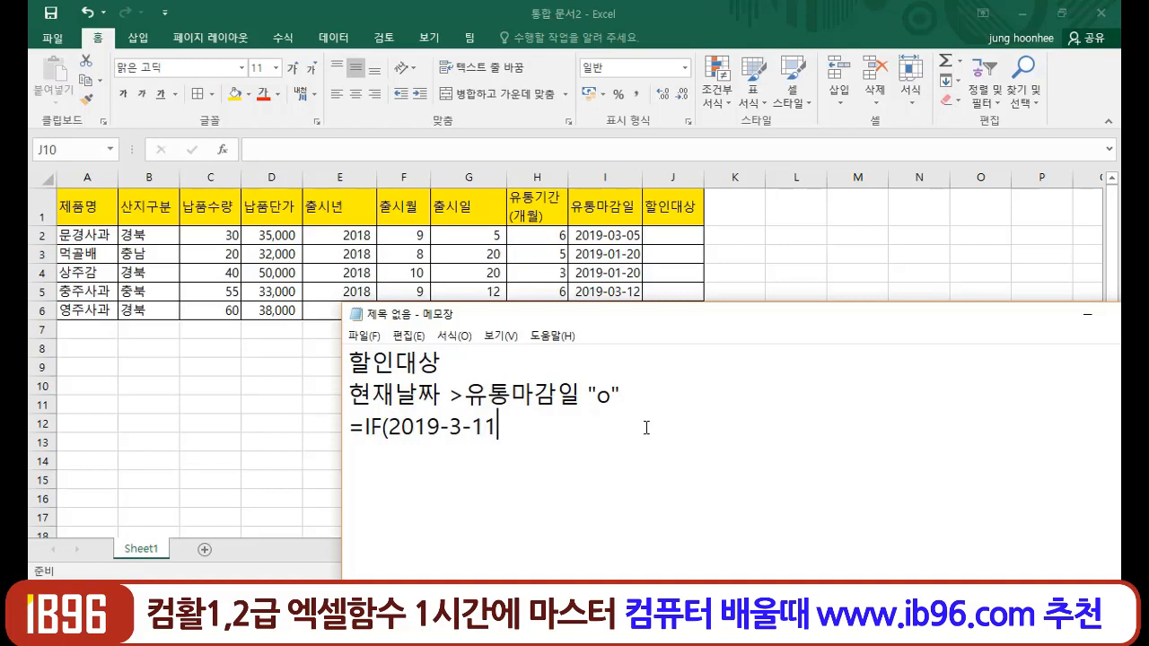
pyautogui.press('BackSpace')
pyautogui.press('BackSpace')
pyautogui.press('BackSpace')
pyautogui.press('BackSpace')
pyautogui.press('BackSpace')
pyautogui.press('BackSpace')
pyautogui.press('BackSpace')
pyautogui.press('BackSpace')
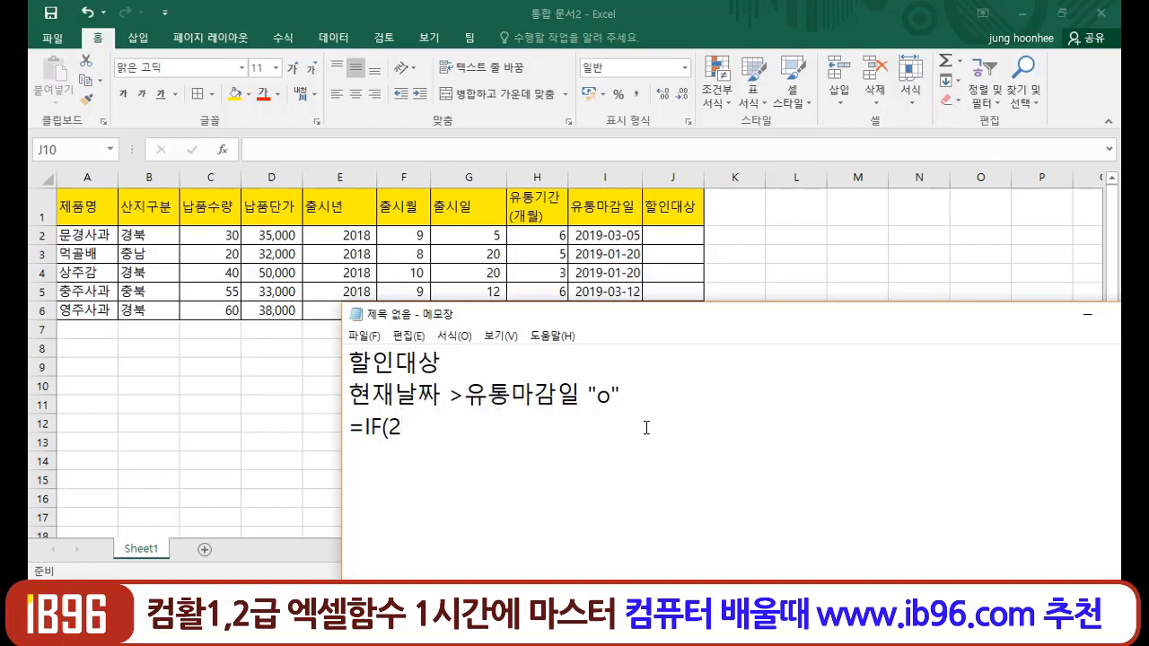
pyautogui.press('BackSpace')
# Write TODAY() > 유통마감일 as the logical test of the IF formula in the note.
pyautogui.write('TODA')
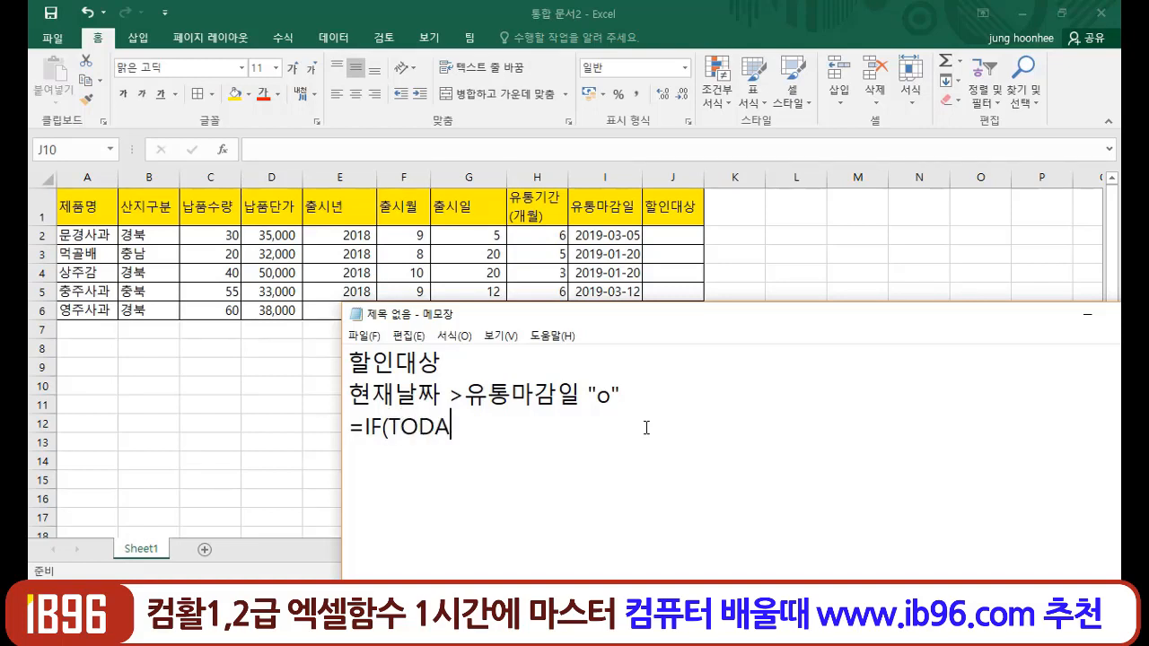
pyautogui.write('Y()')
pyautogui.write('> DBXHD')
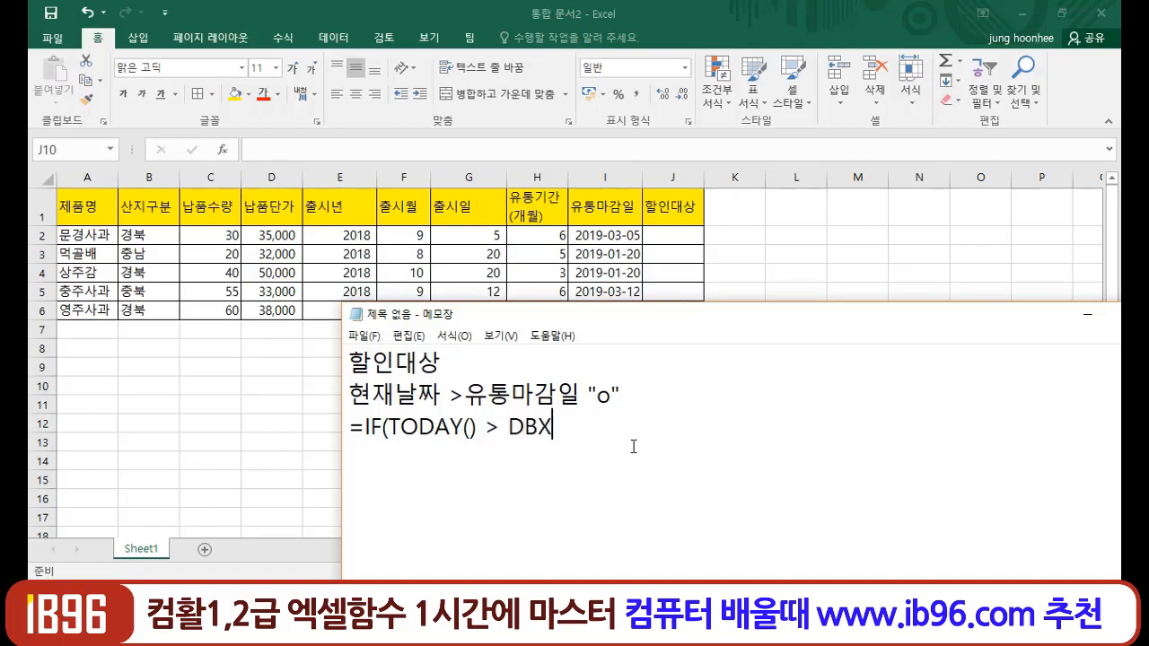
pyautogui.press('BackSpace')
pyautogui.press('BackSpace')
pyautogui.press('BackSpace')
pyautogui.press('BackSpace')
pyautogui.press('BackSpace')
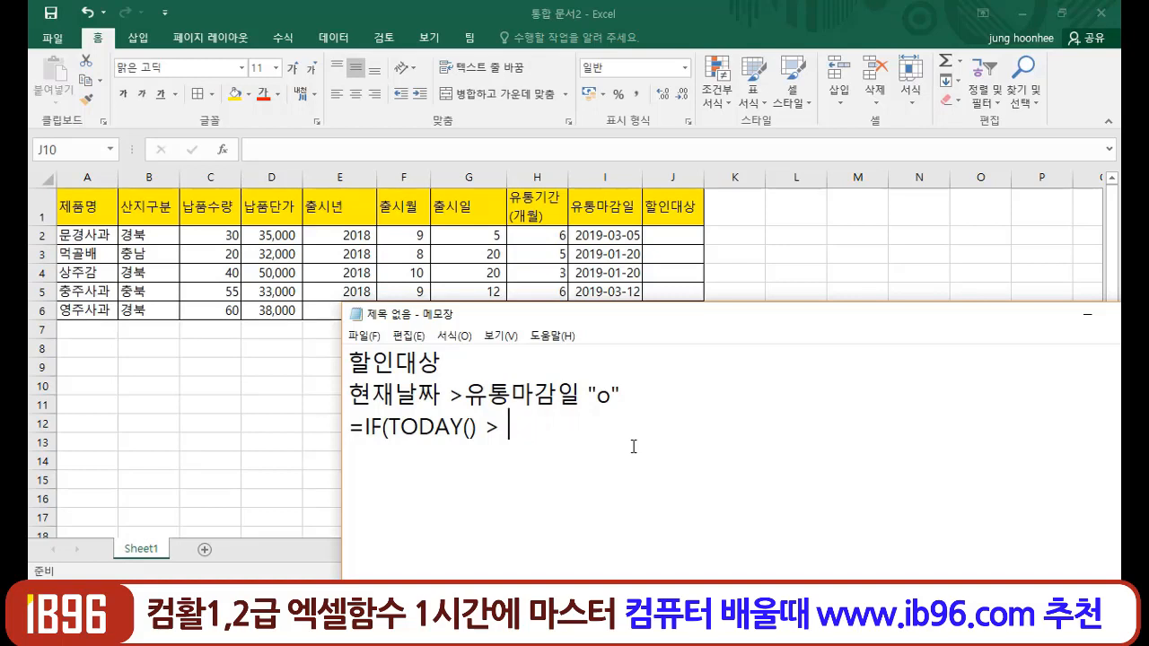
pyautogui.press('Hangul')
pyautogui.write('ㅇ유통마감일')
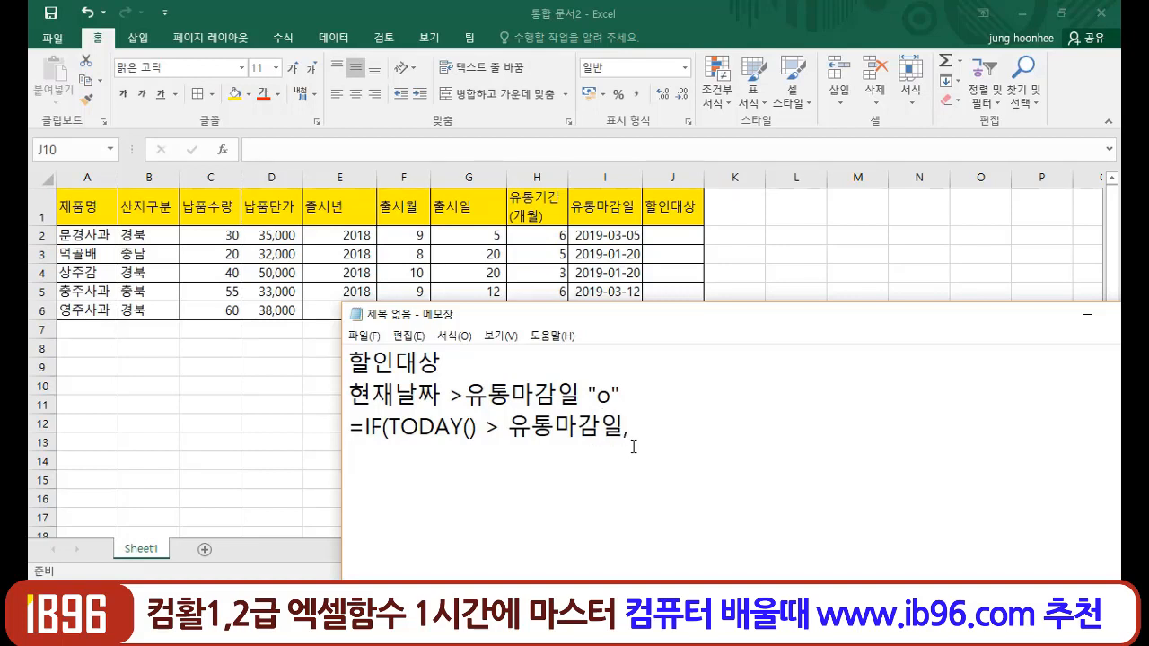
# Complete the noted IF formula with "○" as the true result and an empty string "" as the false result.
pyautogui.write(',"ㅁ')
pyautogui.press('Hangul_Hanja')
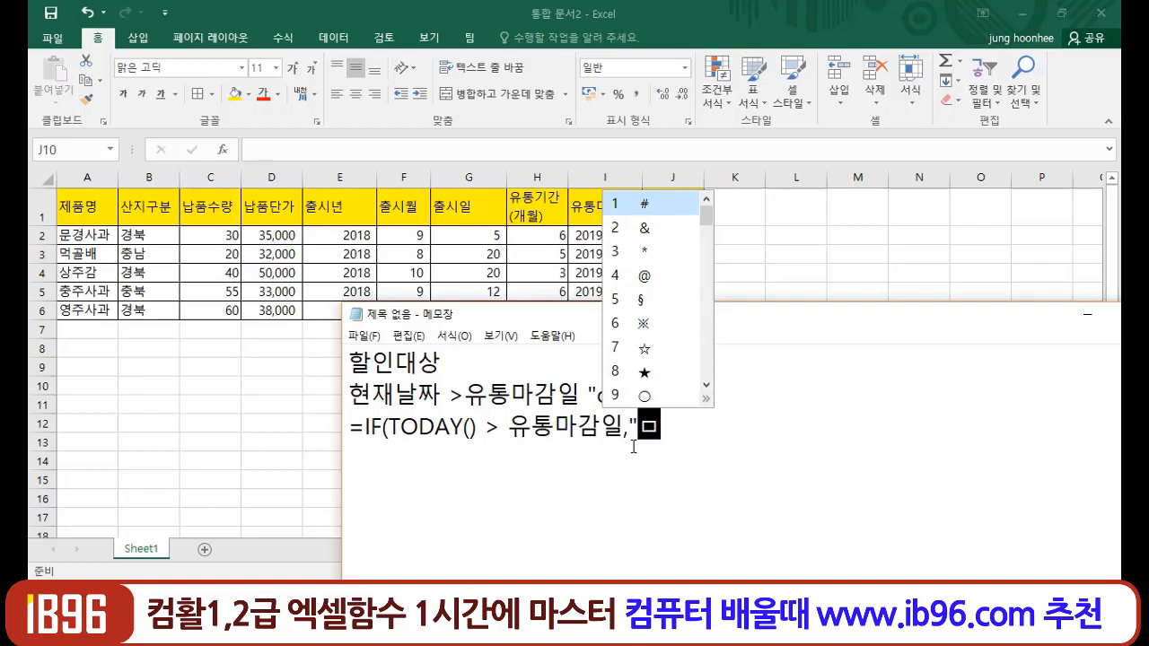
pyautogui.click(645, 399)
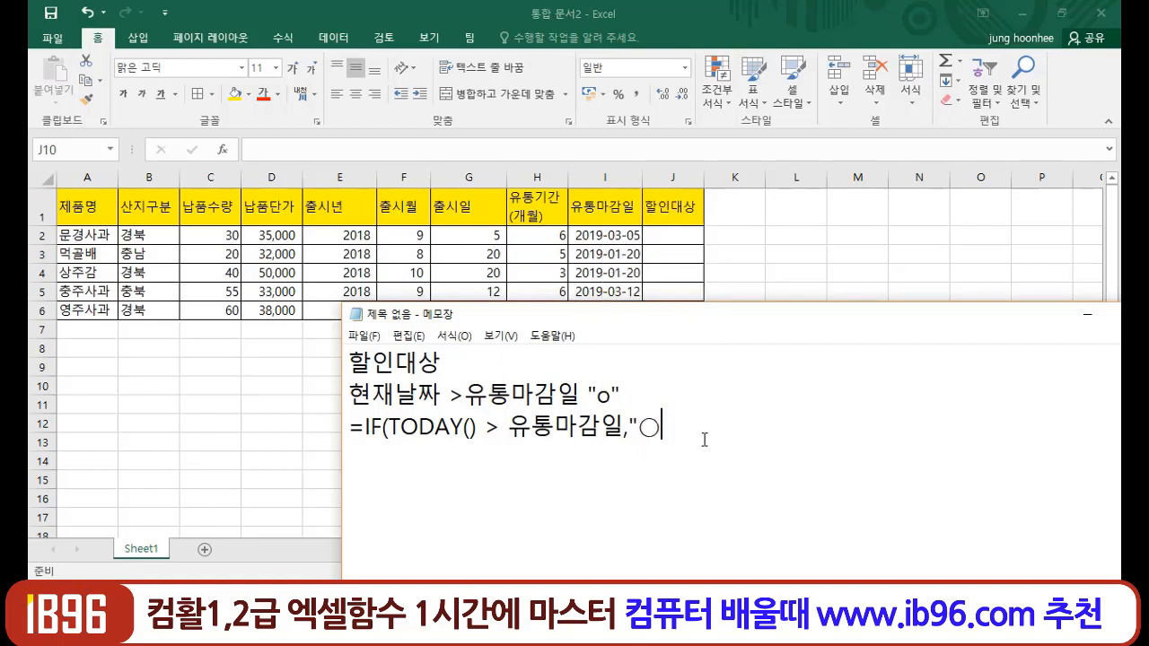
pyautogui.write('","")')
pyautogui.moveTo(741, 428); pyautogui.dragTo(345, 436)
pyautogui.click(556, 495)
# Switch back to the Excel workbook and begin the formula =IF( in cell J2, under 할인대상.
pyautogui.click(768, 257)
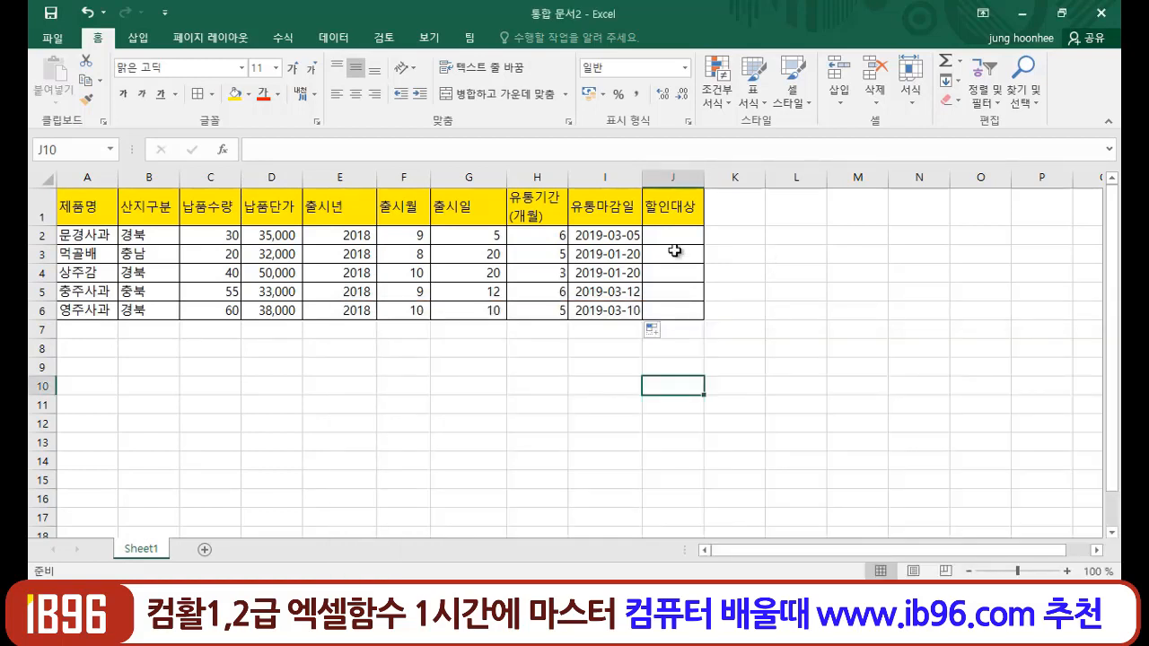
pyautogui.click(672, 237)
pyautogui.click(843, 269)
pyautogui.click(680, 236)
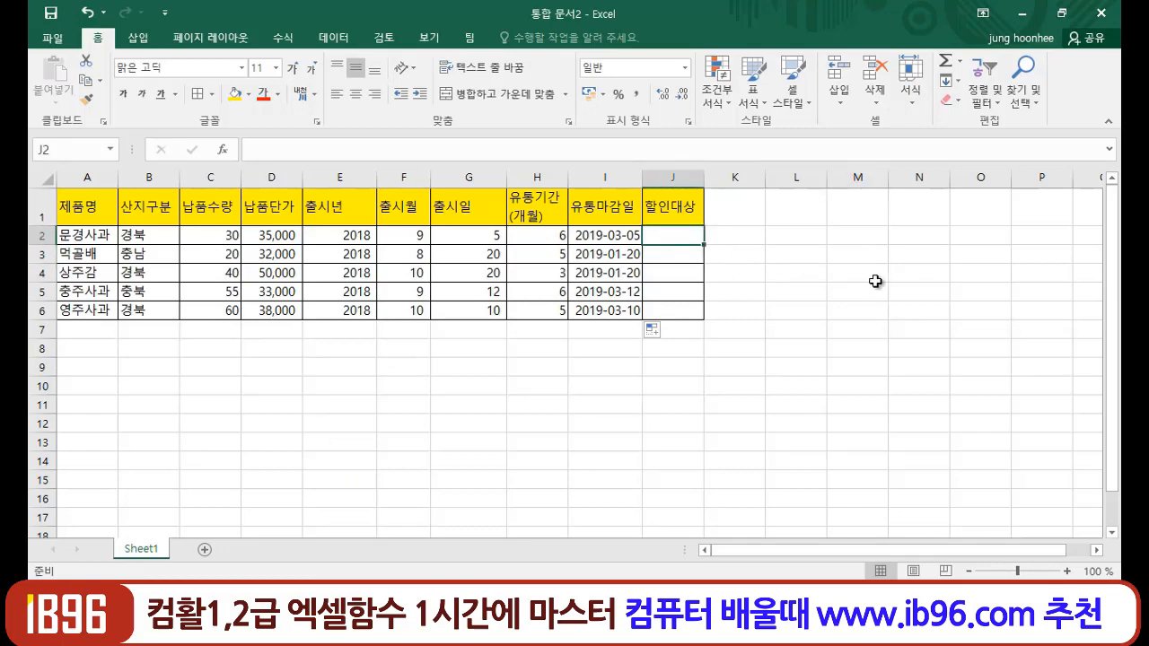
pyautogui.keyDown('ctrl'); pyautogui.scroll(2, 883, 323); pyautogui.keyUp('ctrl')
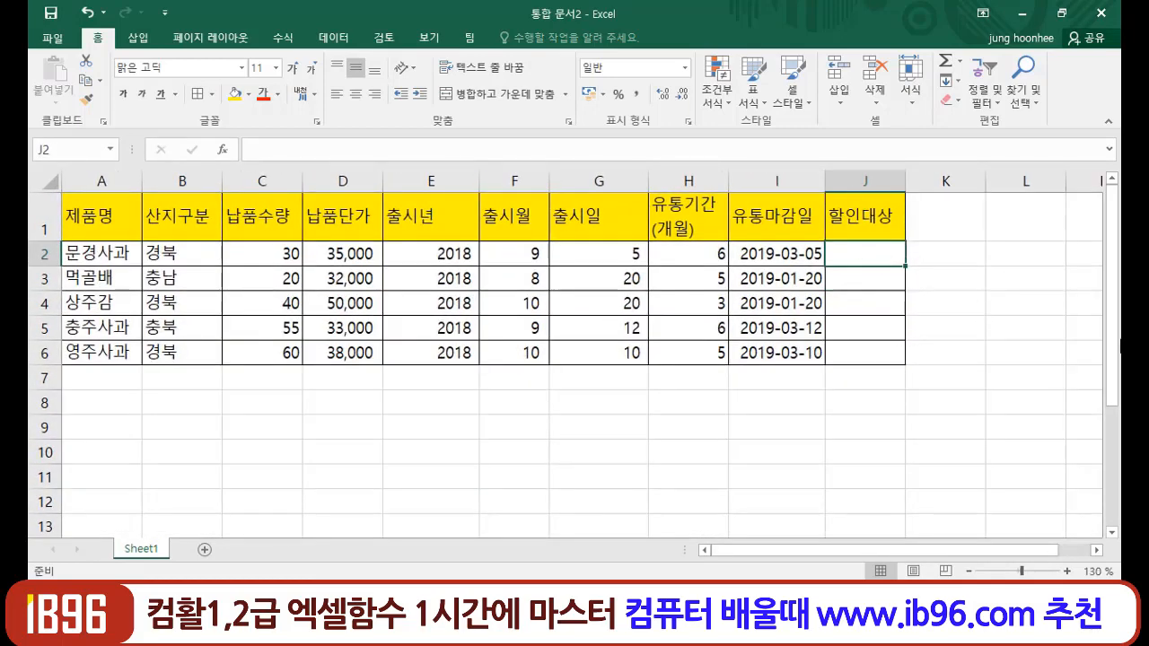
pyautogui.write('=')
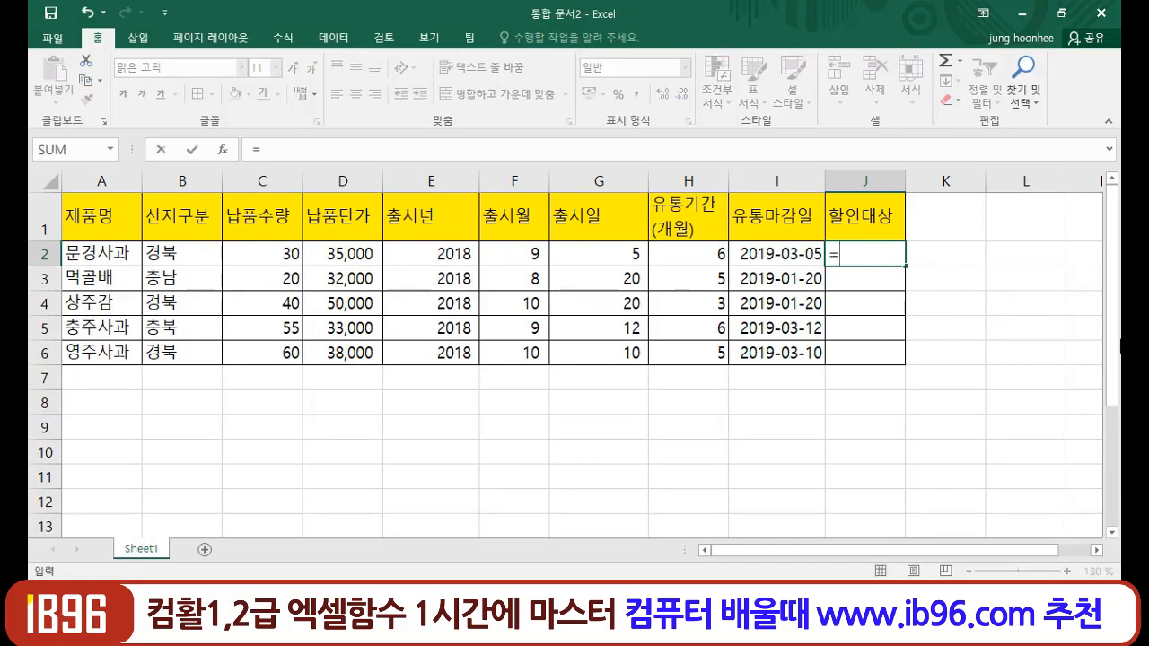
pyautogui.write('IF(')
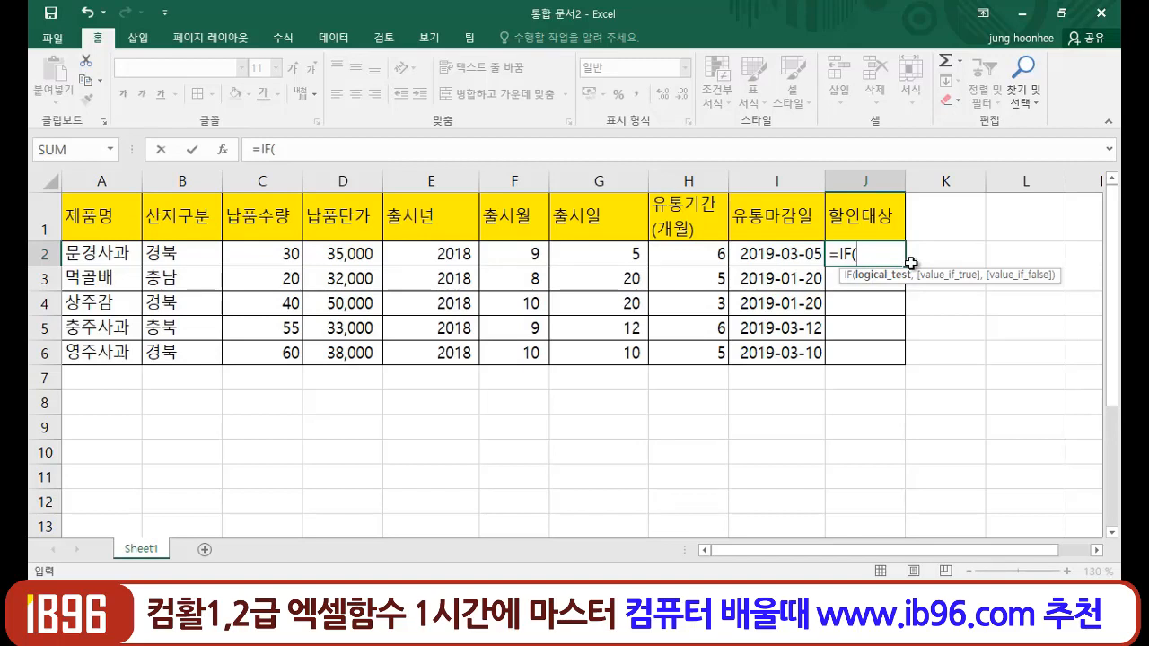
# Write TODAY()>I2 as the logical test of the IF formula in J2.
pyautogui.write('TODA')
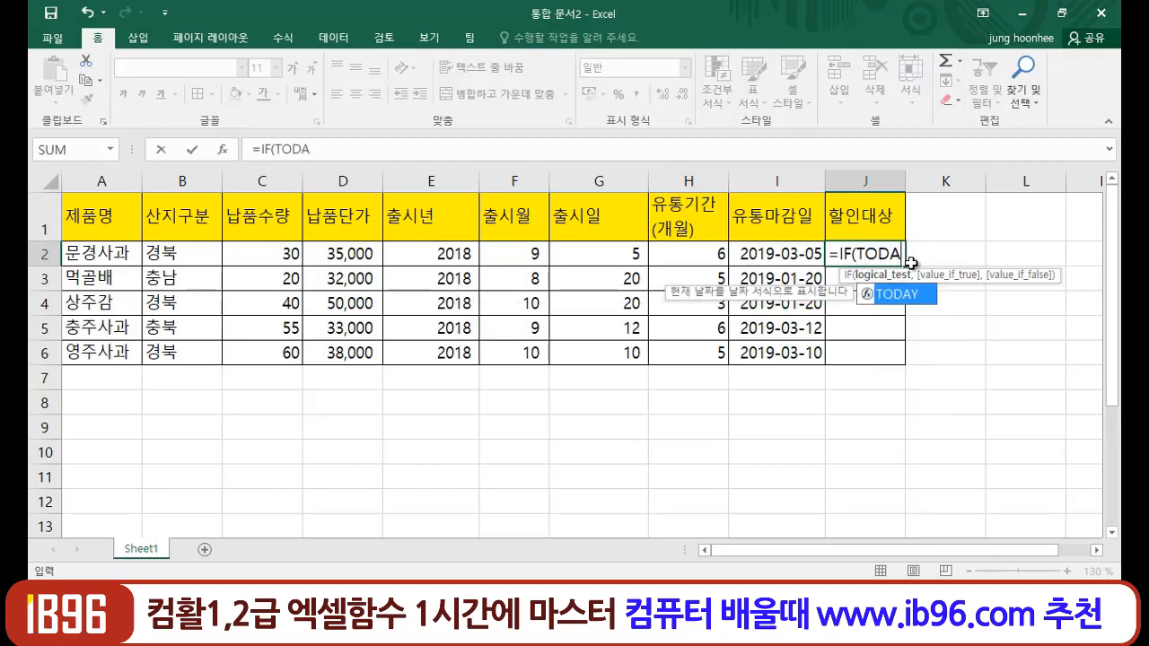
pyautogui.write('Y()')
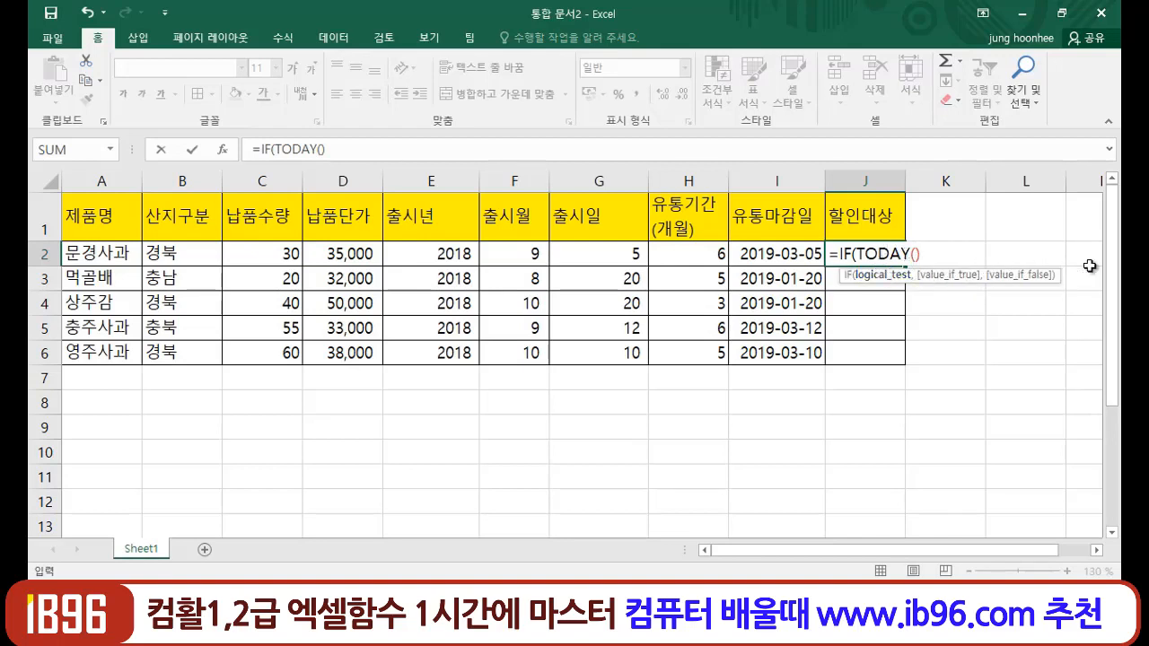
pyautogui.write('>')
pyautogui.click(752, 254)
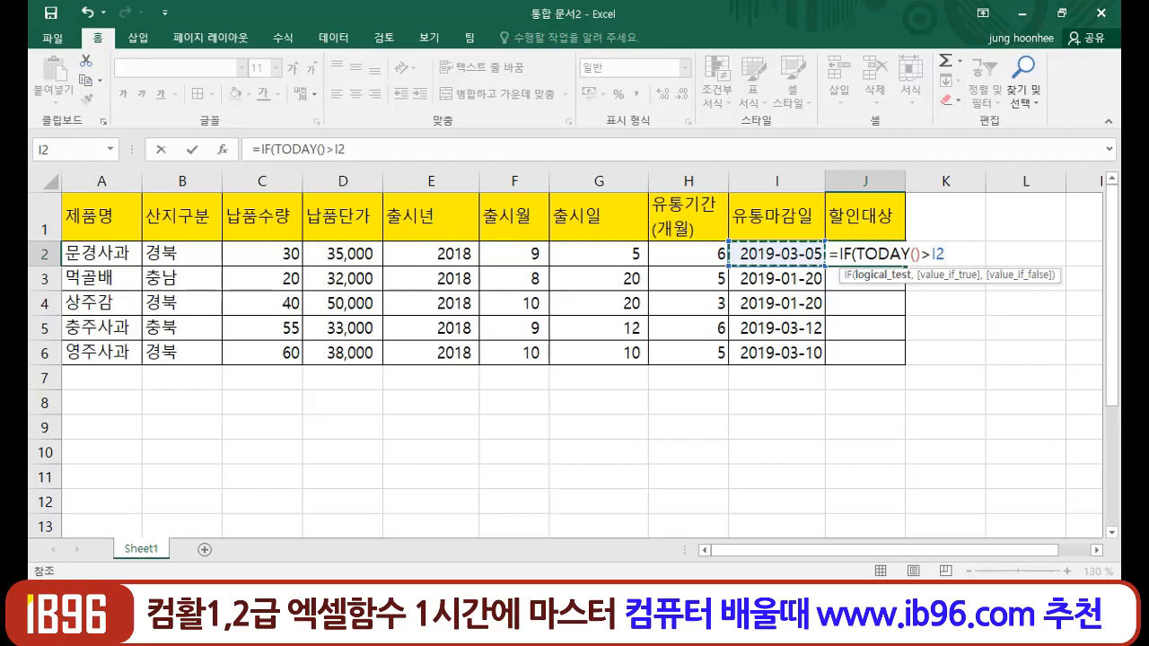
pyautogui.write(',')
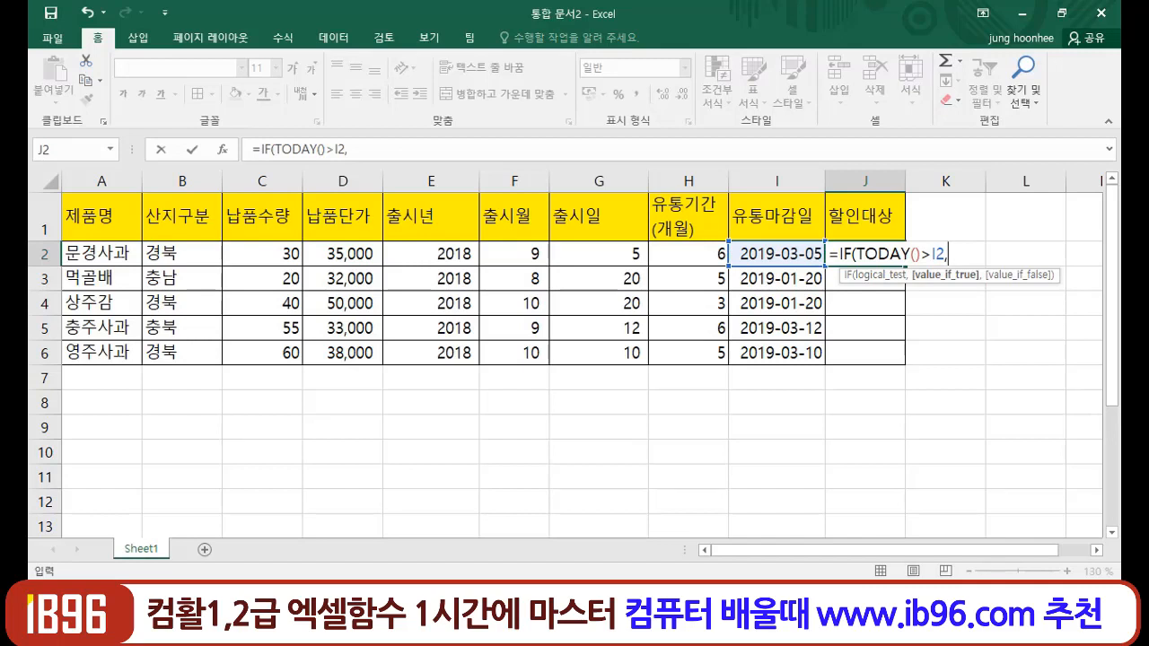
# Complete J2's IF formula with the symbol "○" as the true result and an empty string "" as the false result.
pyautogui.write('"A')
pyautogui.press('BackSpace')
pyautogui.write('ㅁ')
pyautogui.press('Hangul_Hanja')
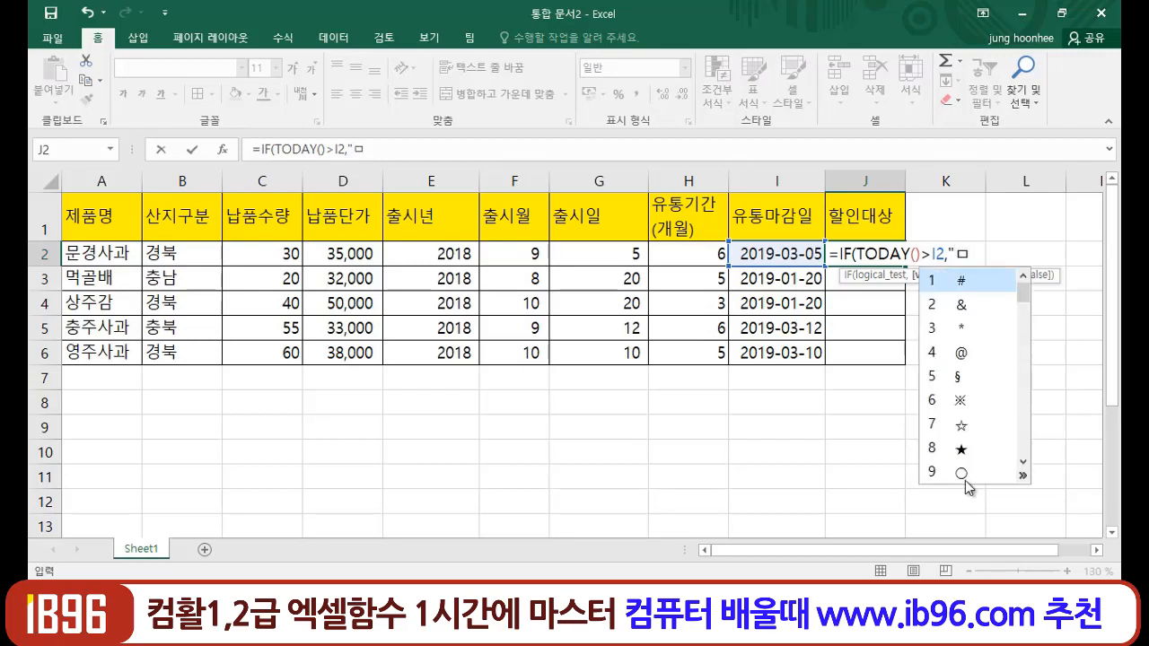
pyautogui.click(963, 473)
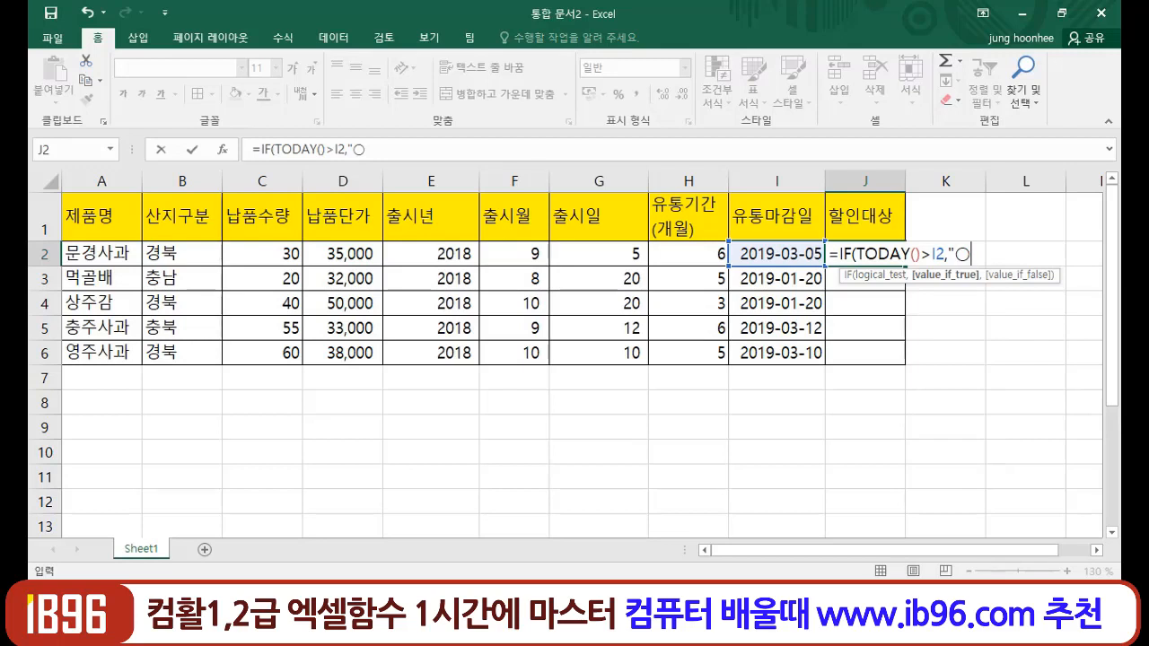
pyautogui.write('",')
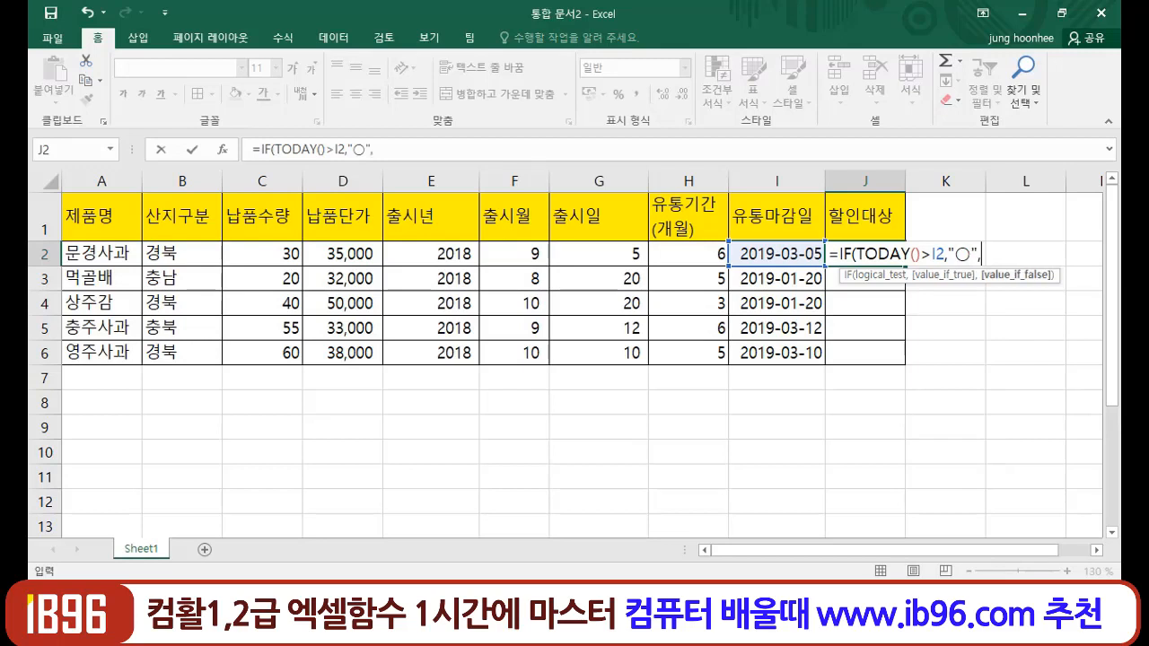
pyautogui.write('""')
pyautogui.write(')')
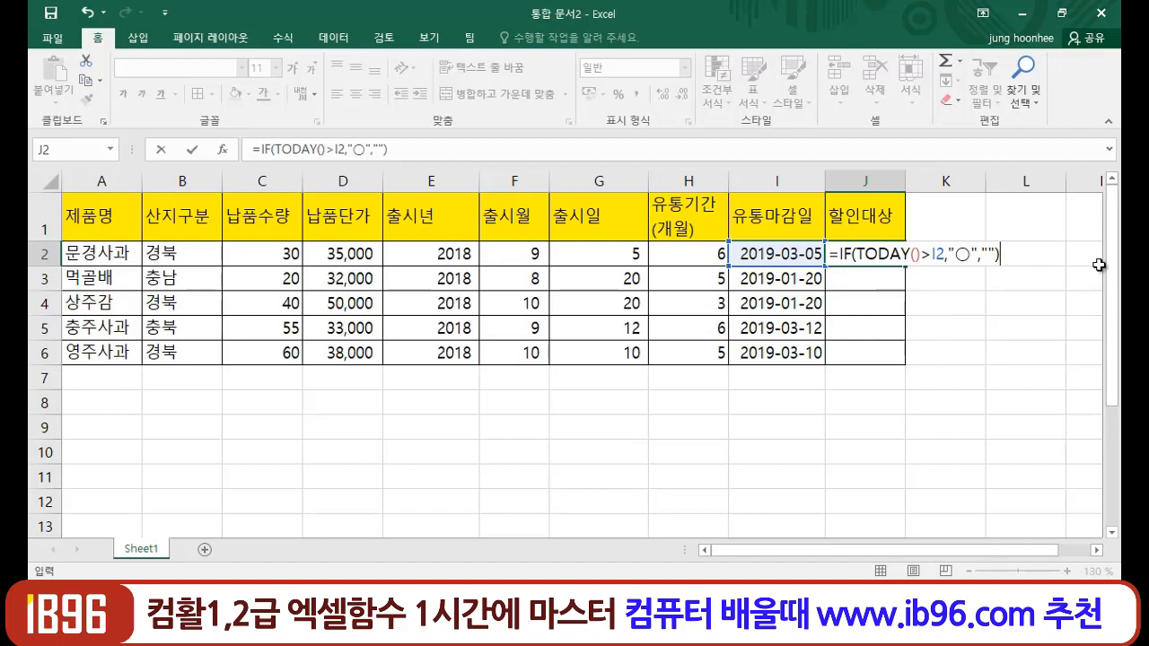
pyautogui.press('Return')
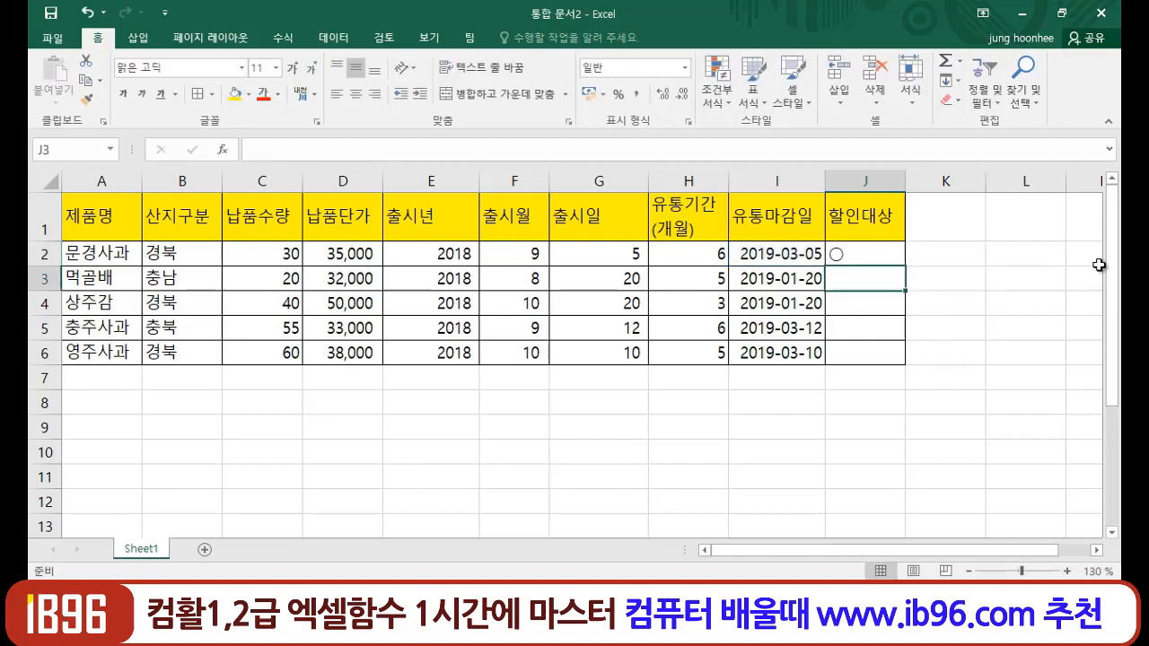
# Fill the discount formula from J2 down to J6.
pyautogui.click(770, 255)
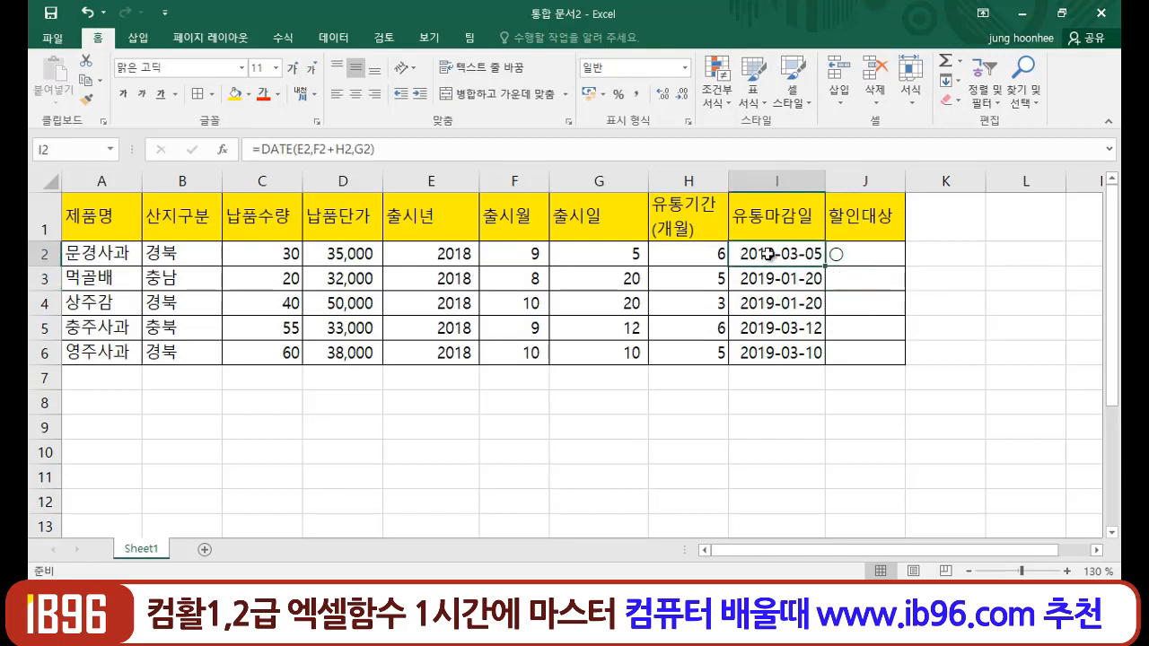
pyautogui.click(860, 256)
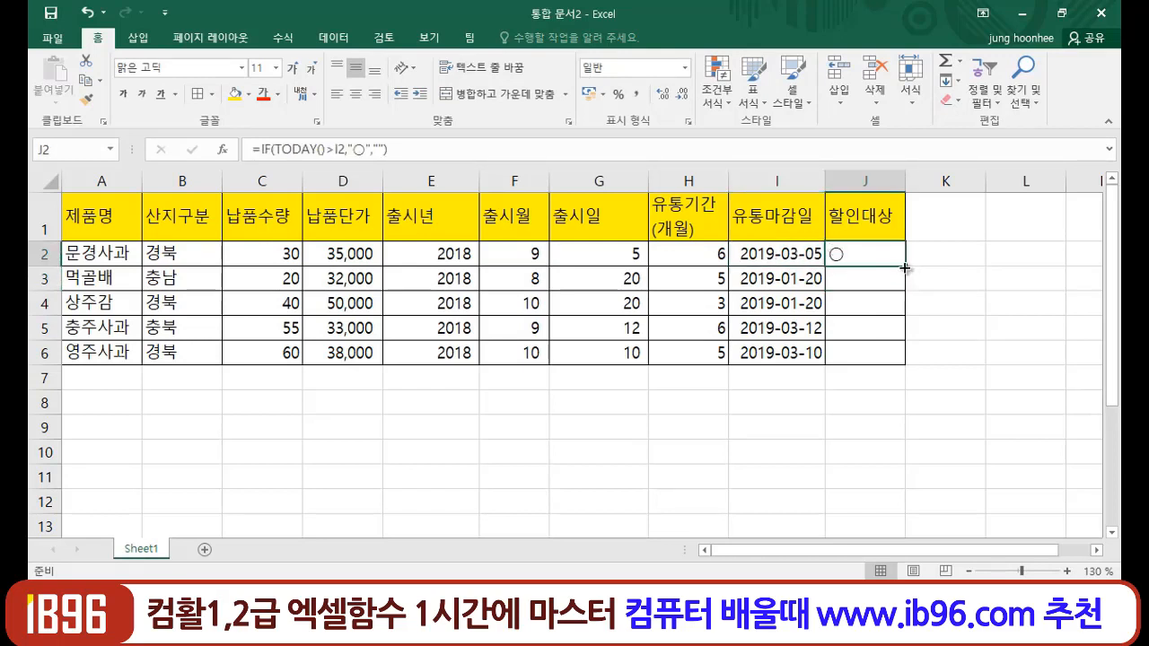
pyautogui.moveTo(905, 264); pyautogui.dragTo(887, 366)
pyautogui.click(994, 352)
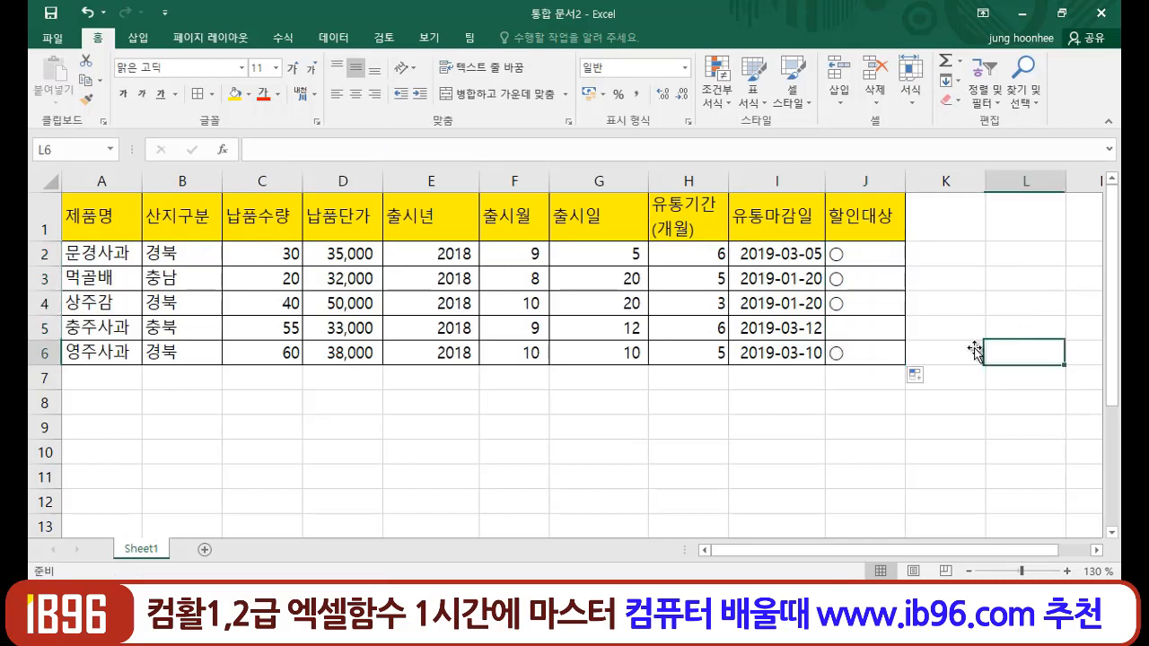
# Compare the expiry dates in column I with the discount marks in column J for rows 3 to 6.
pyautogui.click(790, 279)
pyautogui.click(802, 306)
pyautogui.click(838, 304)
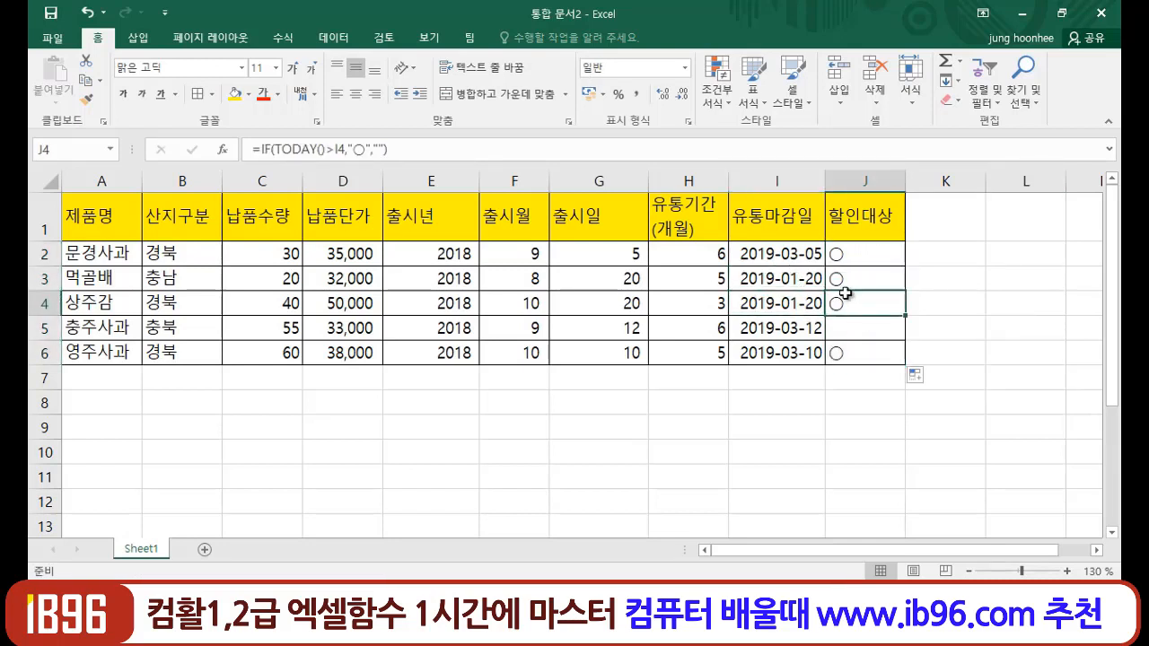
pyautogui.click(842, 278)
pyautogui.click(849, 304)
pyautogui.click(846, 355)
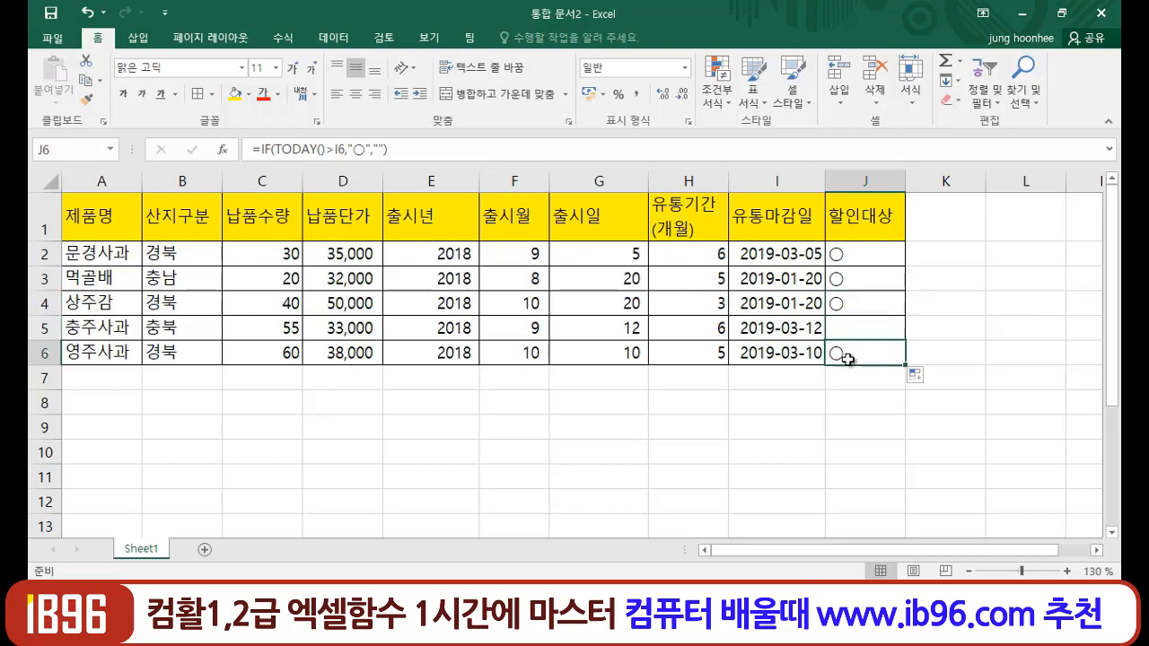
pyautogui.click(846, 404)
pyautogui.click(799, 329)
pyautogui.click(842, 329)
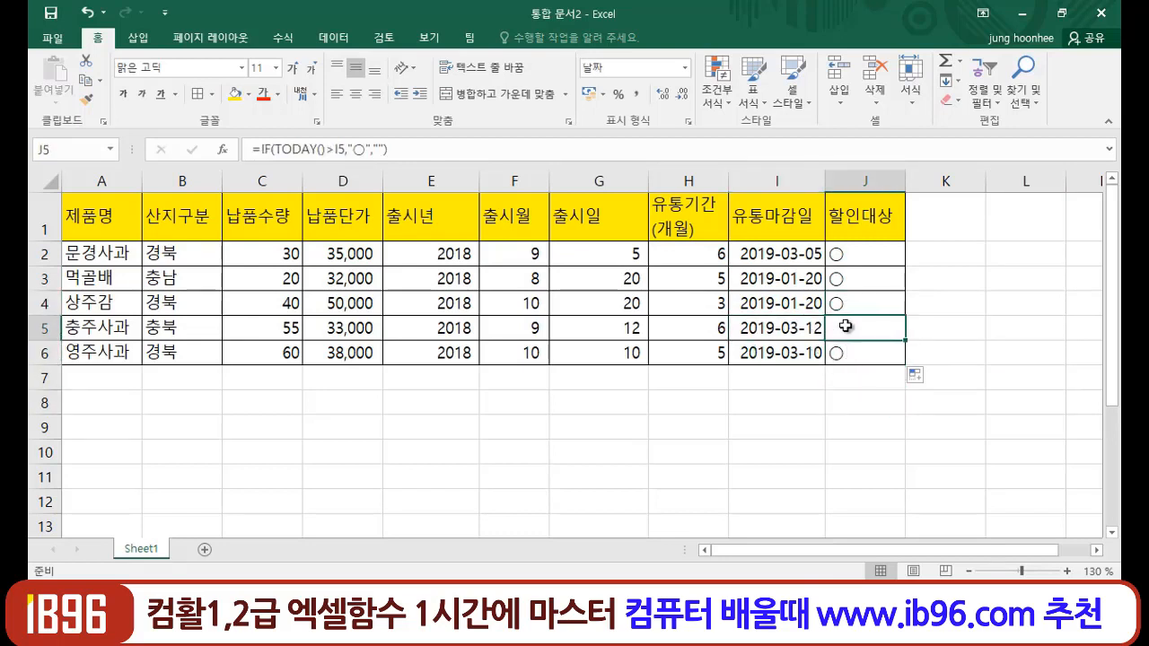
pyautogui.click(772, 427)
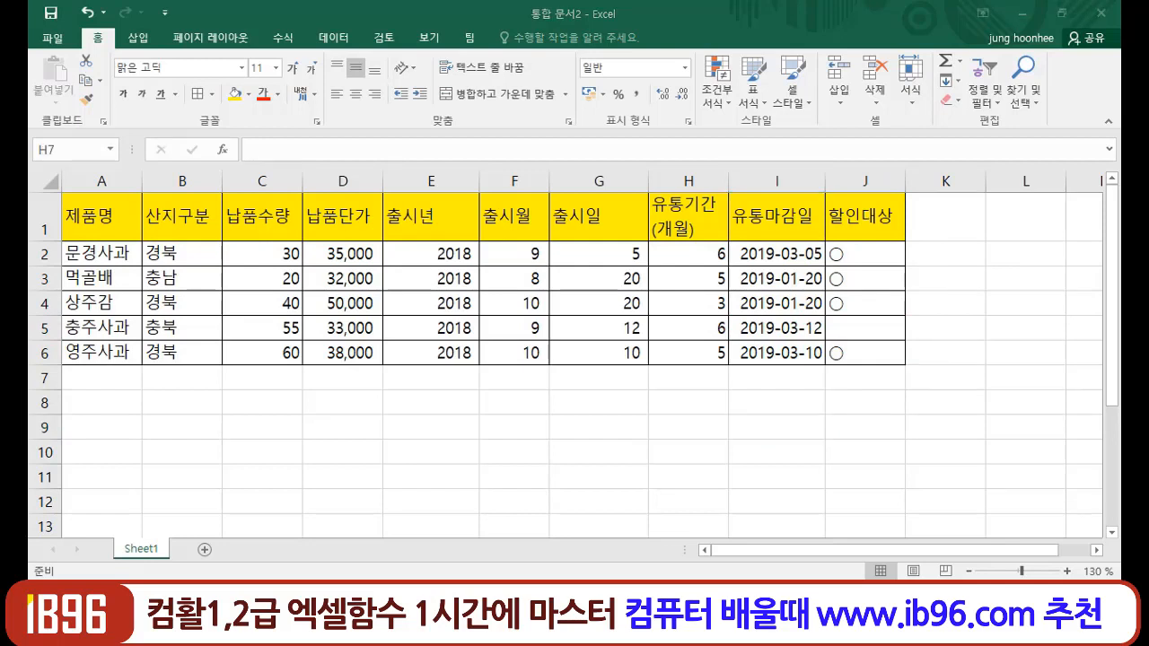